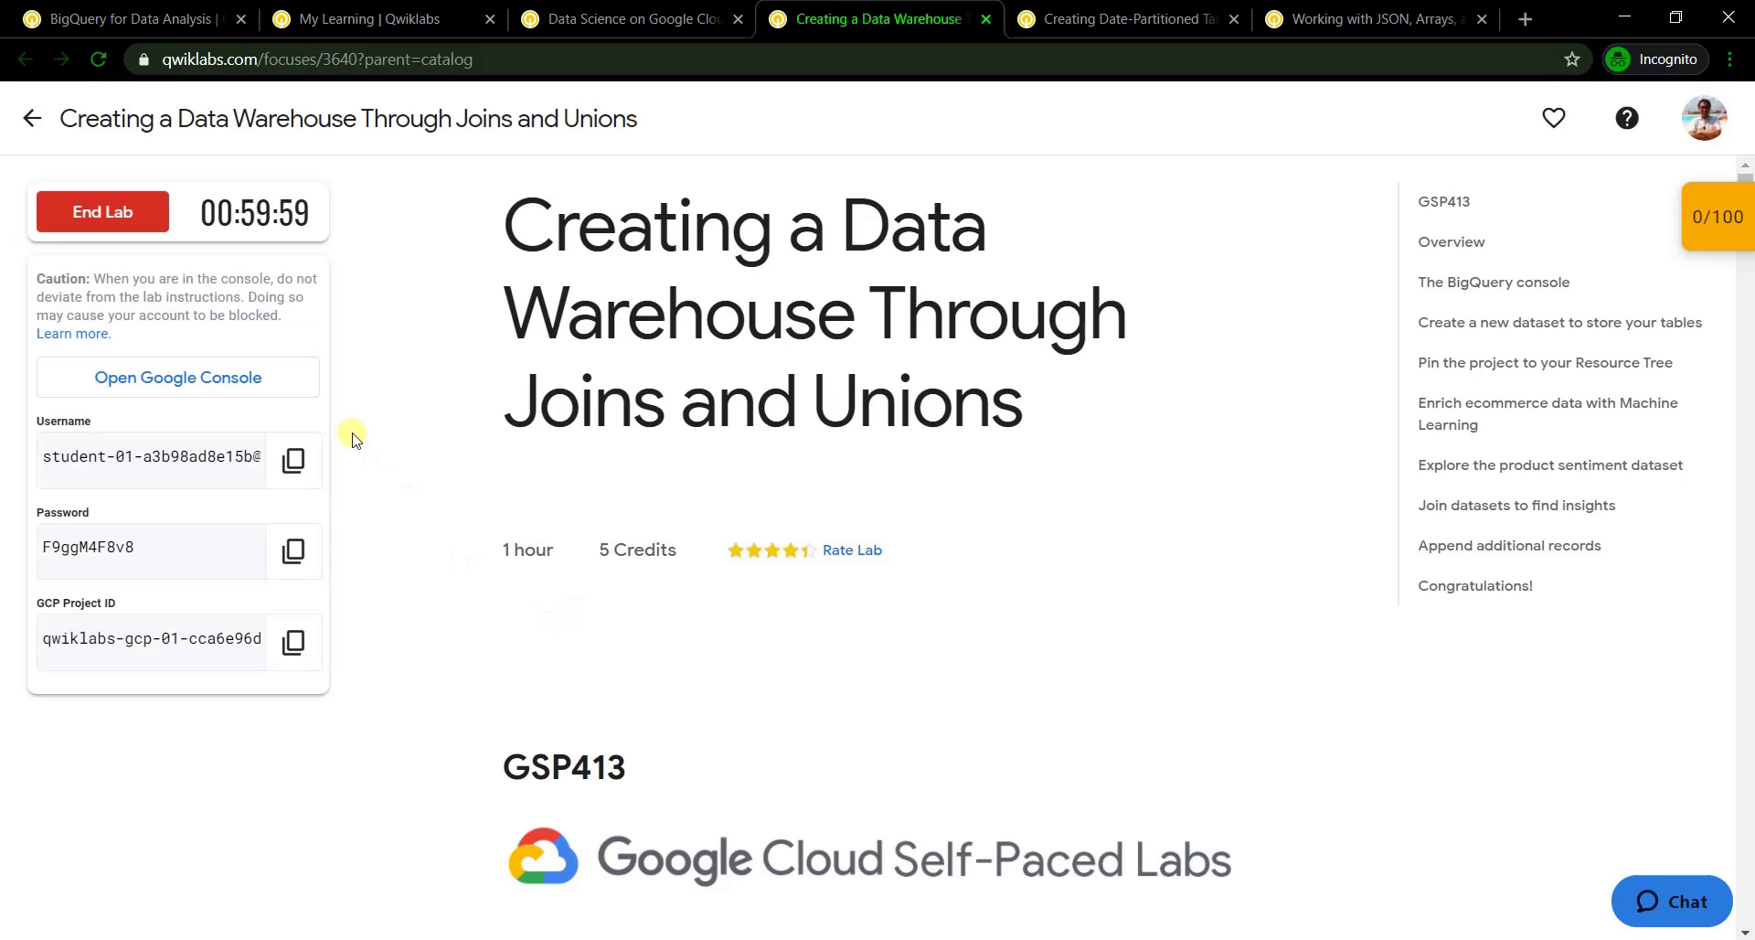
Open the Google Console sign-in page from the lab and enter the lab's student username
{"action": "left_click", "coordinate": [162, 388]}
{"action": "left_click", "coordinate": [825, 9]}
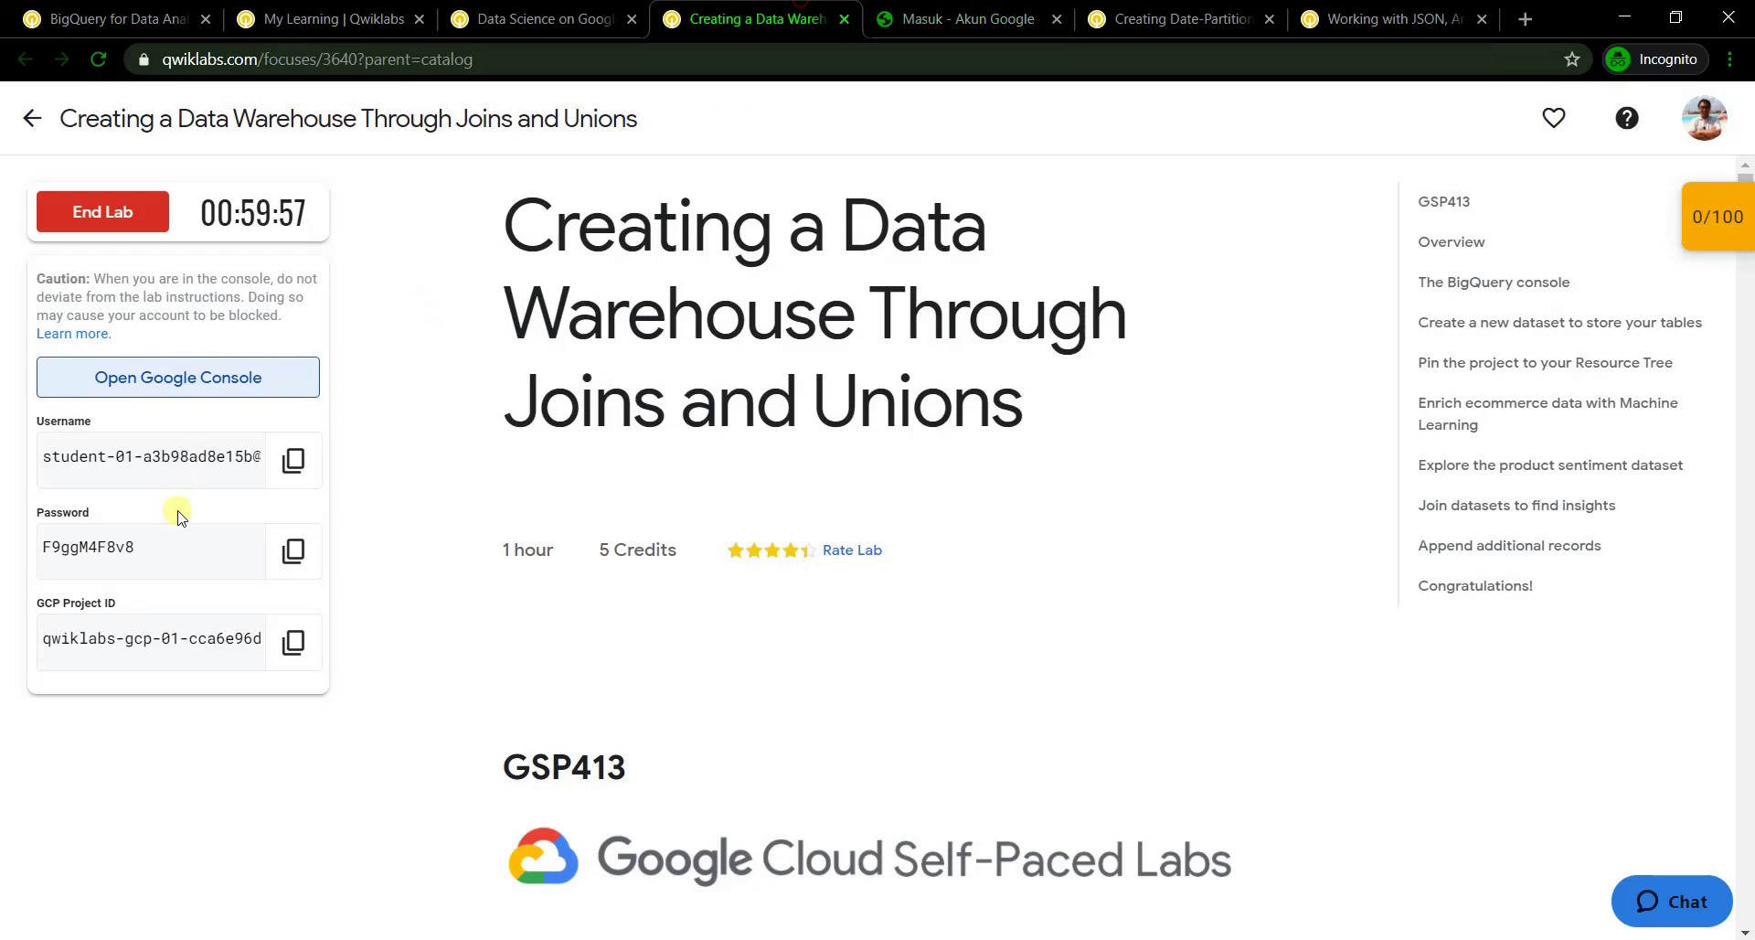
{"action": "left_click", "coordinate": [294, 460]}
{"action": "left_click", "coordinate": [960, 18]}
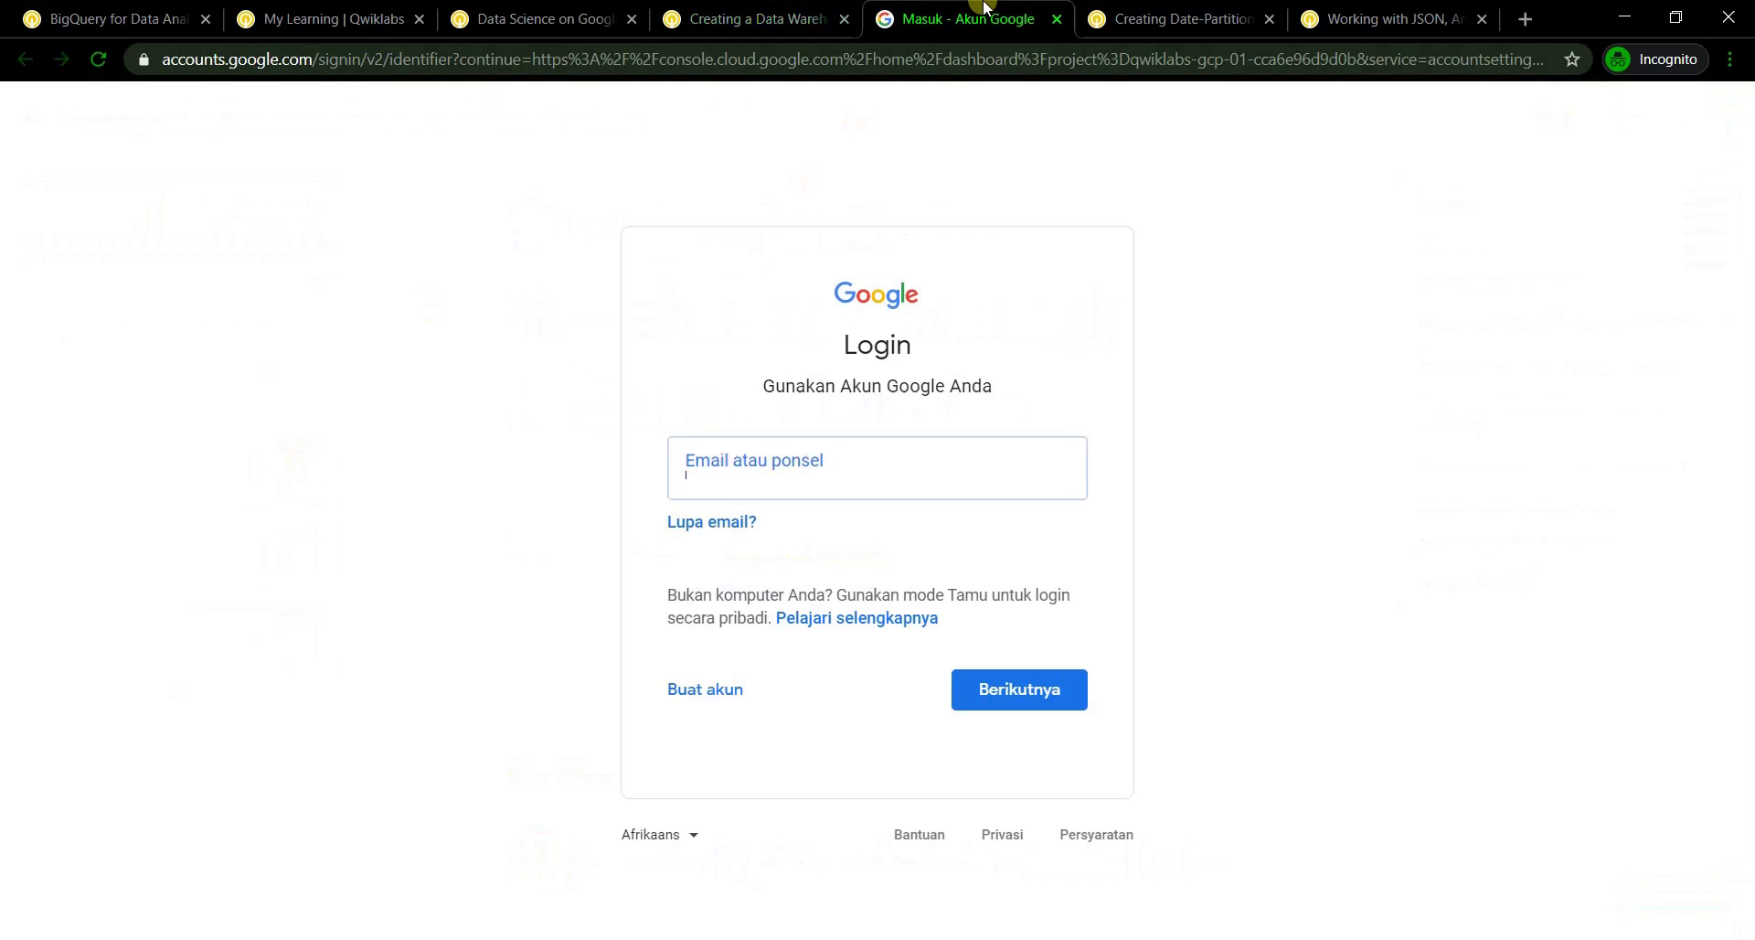
{"action": "key", "text": "ctrl+v"}
{"action": "left_click", "coordinate": [1005, 685]}
Copy the temporary lab password from the lab page and sign in to the Google account with it
{"action": "left_click", "coordinate": [750, 18]}
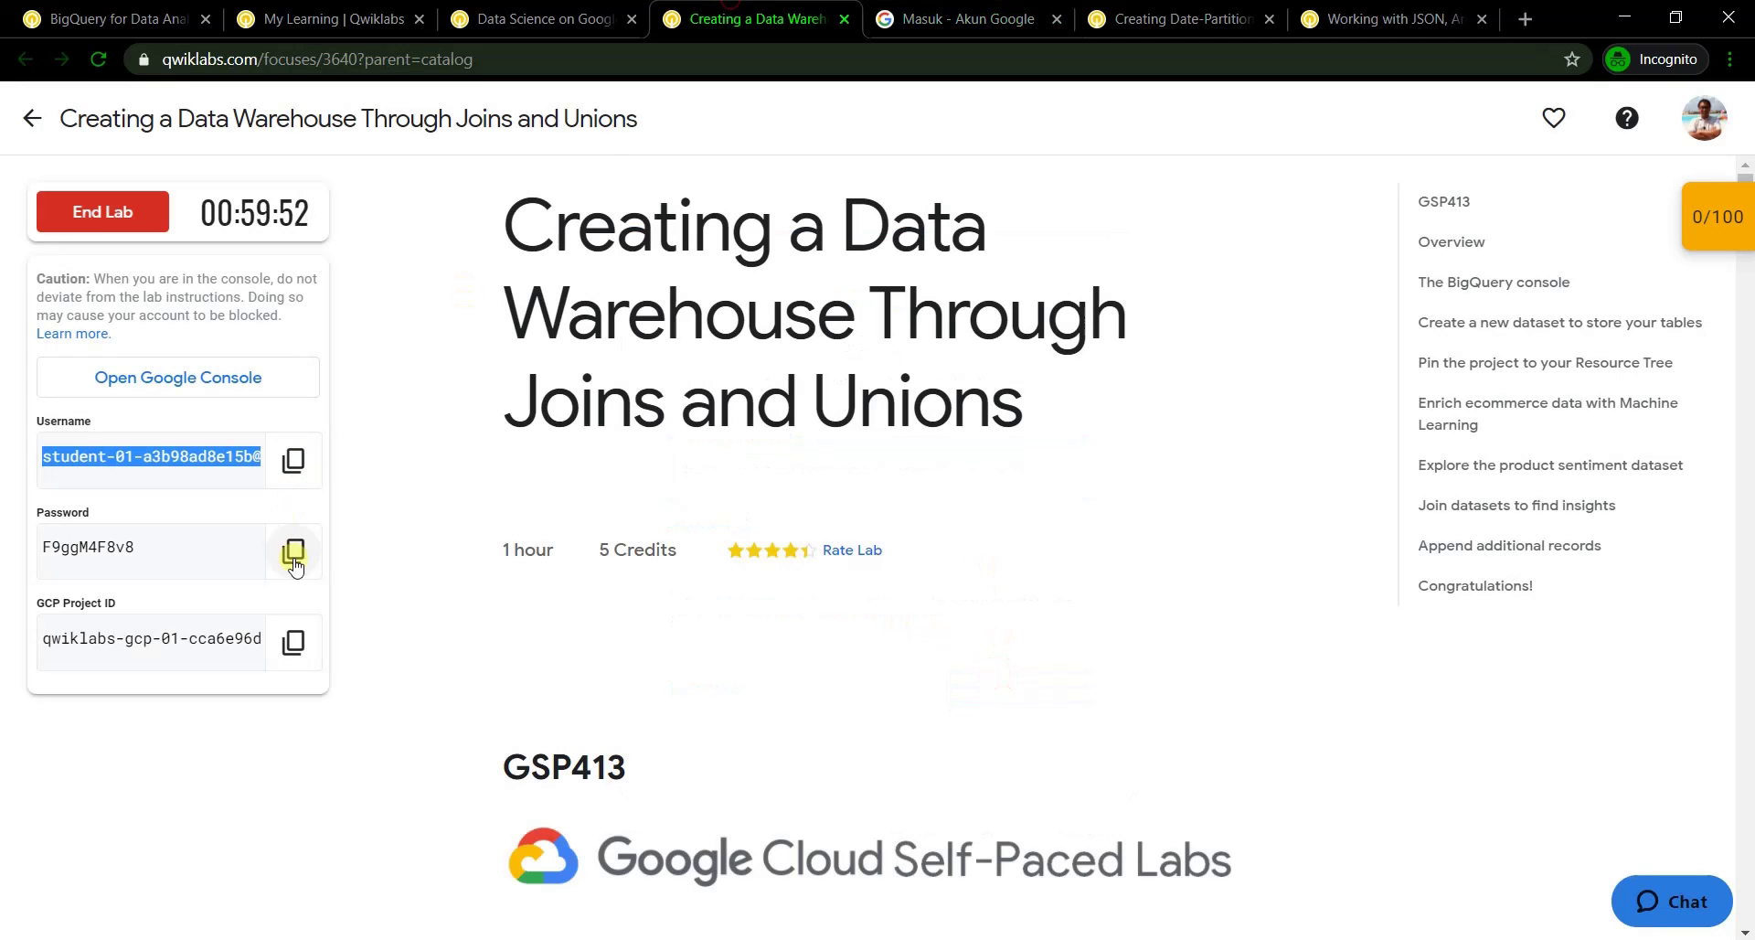
{"action": "left_click", "coordinate": [293, 550]}
{"action": "left_click", "coordinate": [969, 19]}
{"action": "left_click", "coordinate": [823, 498]}
{"action": "key", "text": "ctrl+v"}
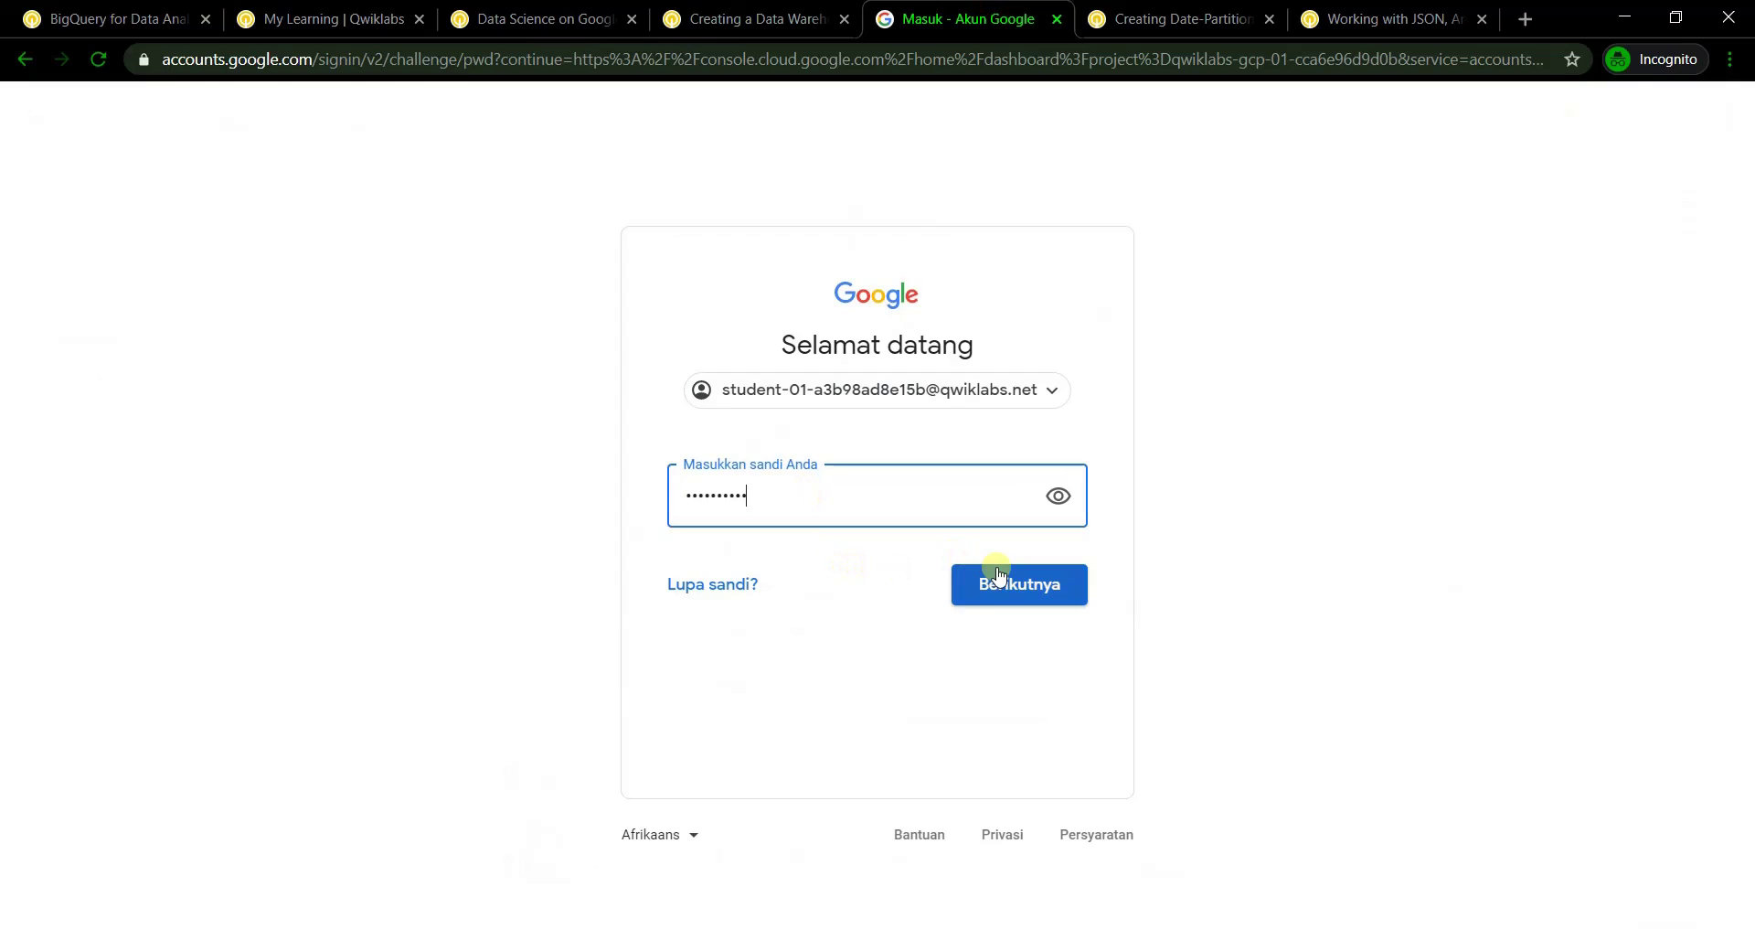
{"action": "left_click", "coordinate": [1003, 576]}
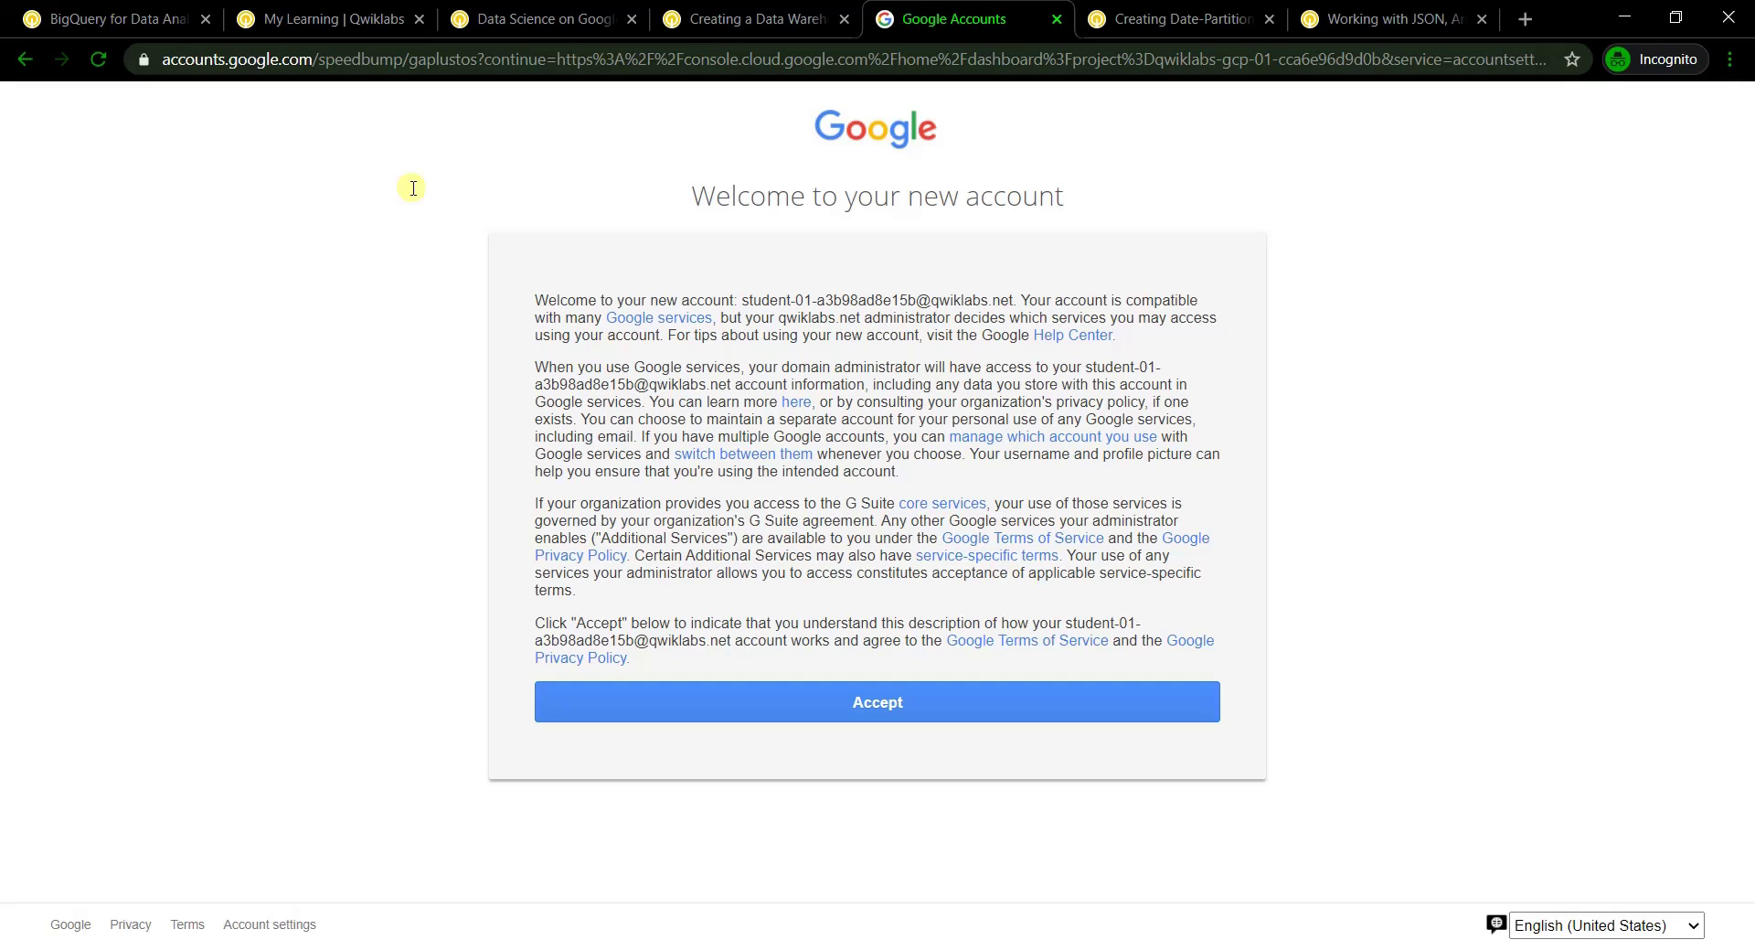
Complete the new account's welcome pages, confirming the recovery options and agreeing to the Google Cloud Platform Terms of Service without email updates
{"action": "left_click", "coordinate": [800, 702]}
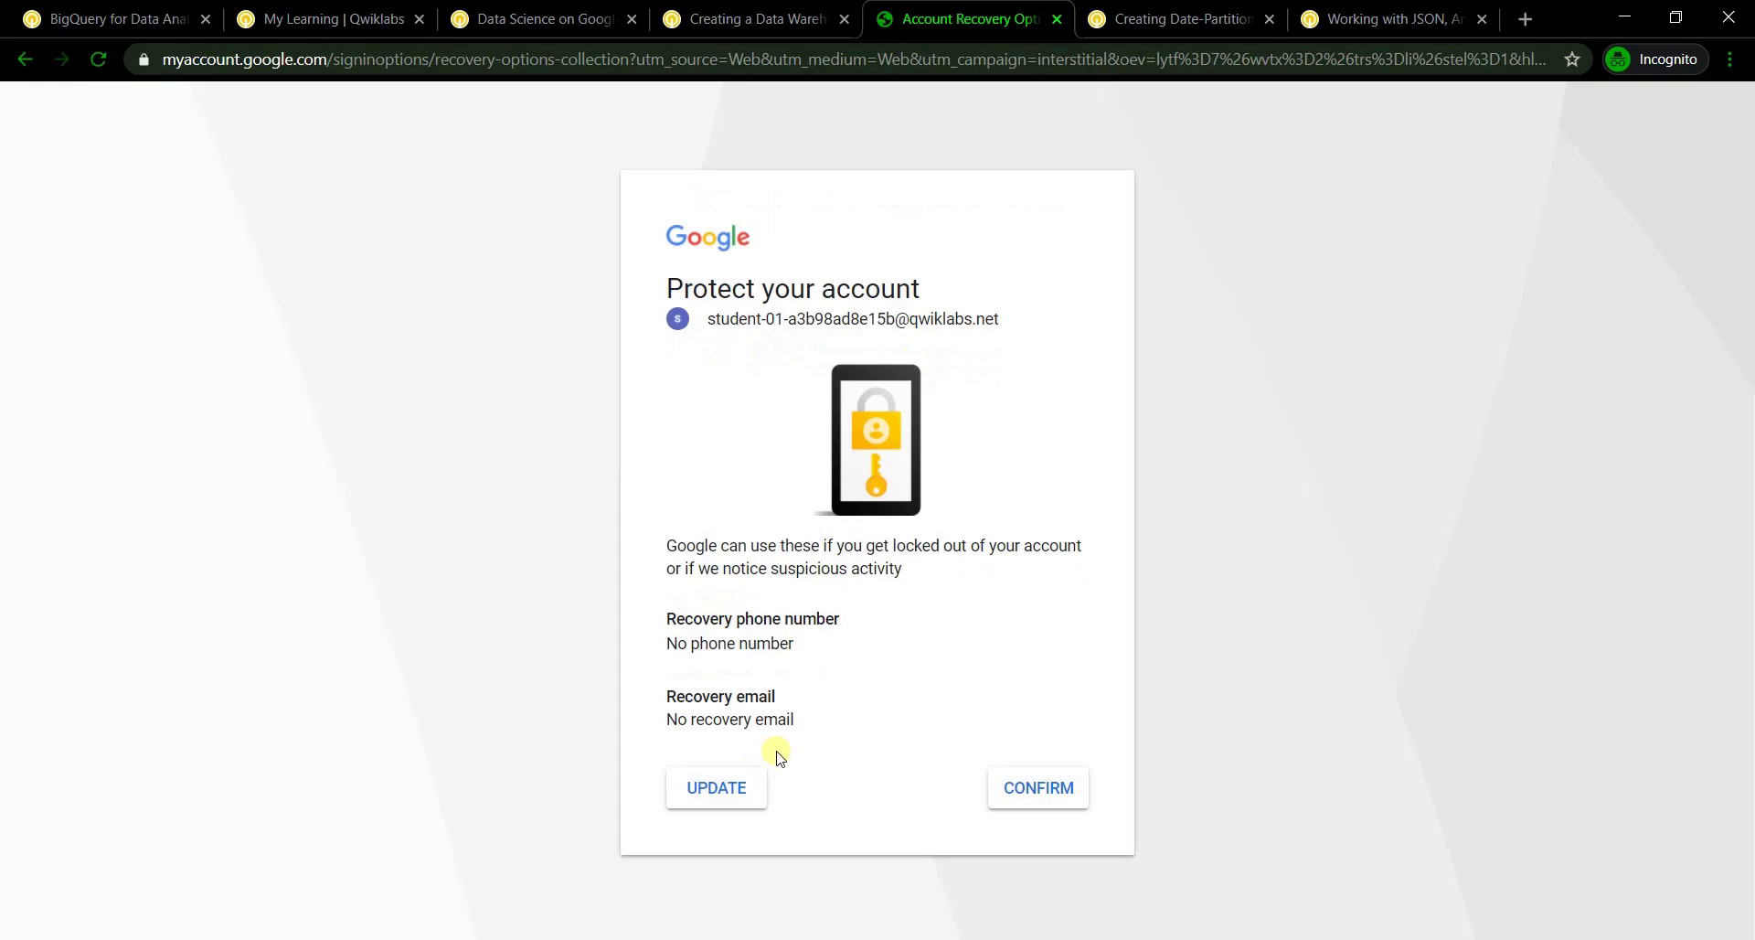
{"action": "left_click", "coordinate": [1027, 813]}
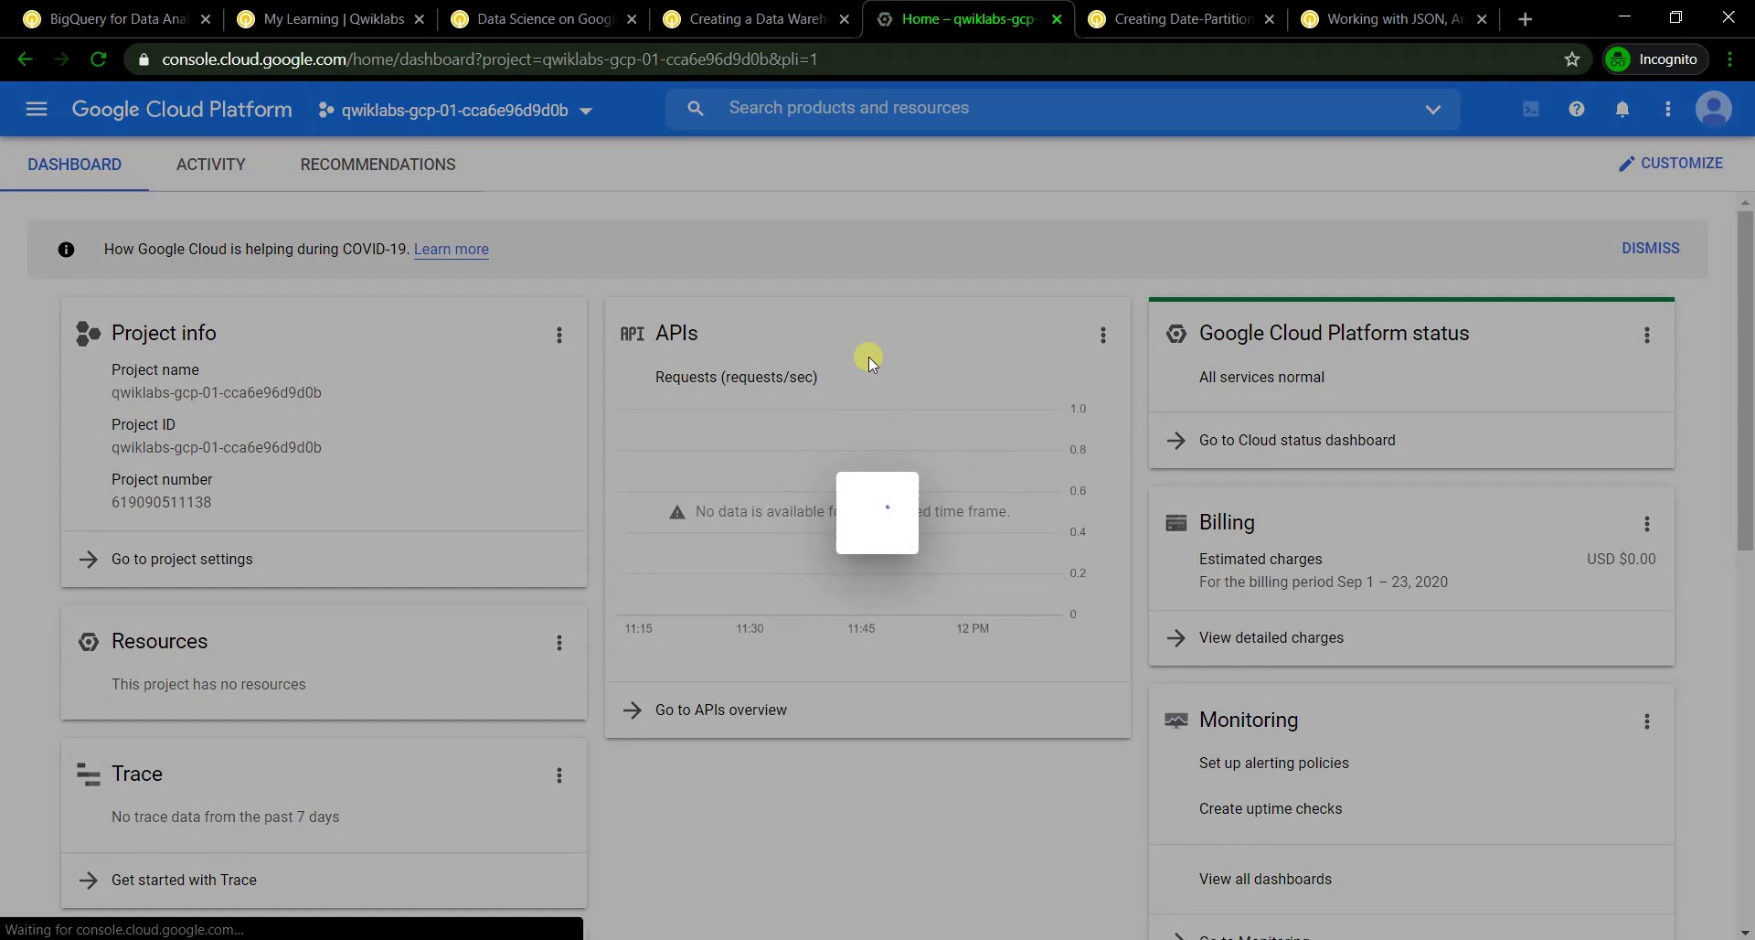
{"action": "left_click", "coordinate": [630, 557]}
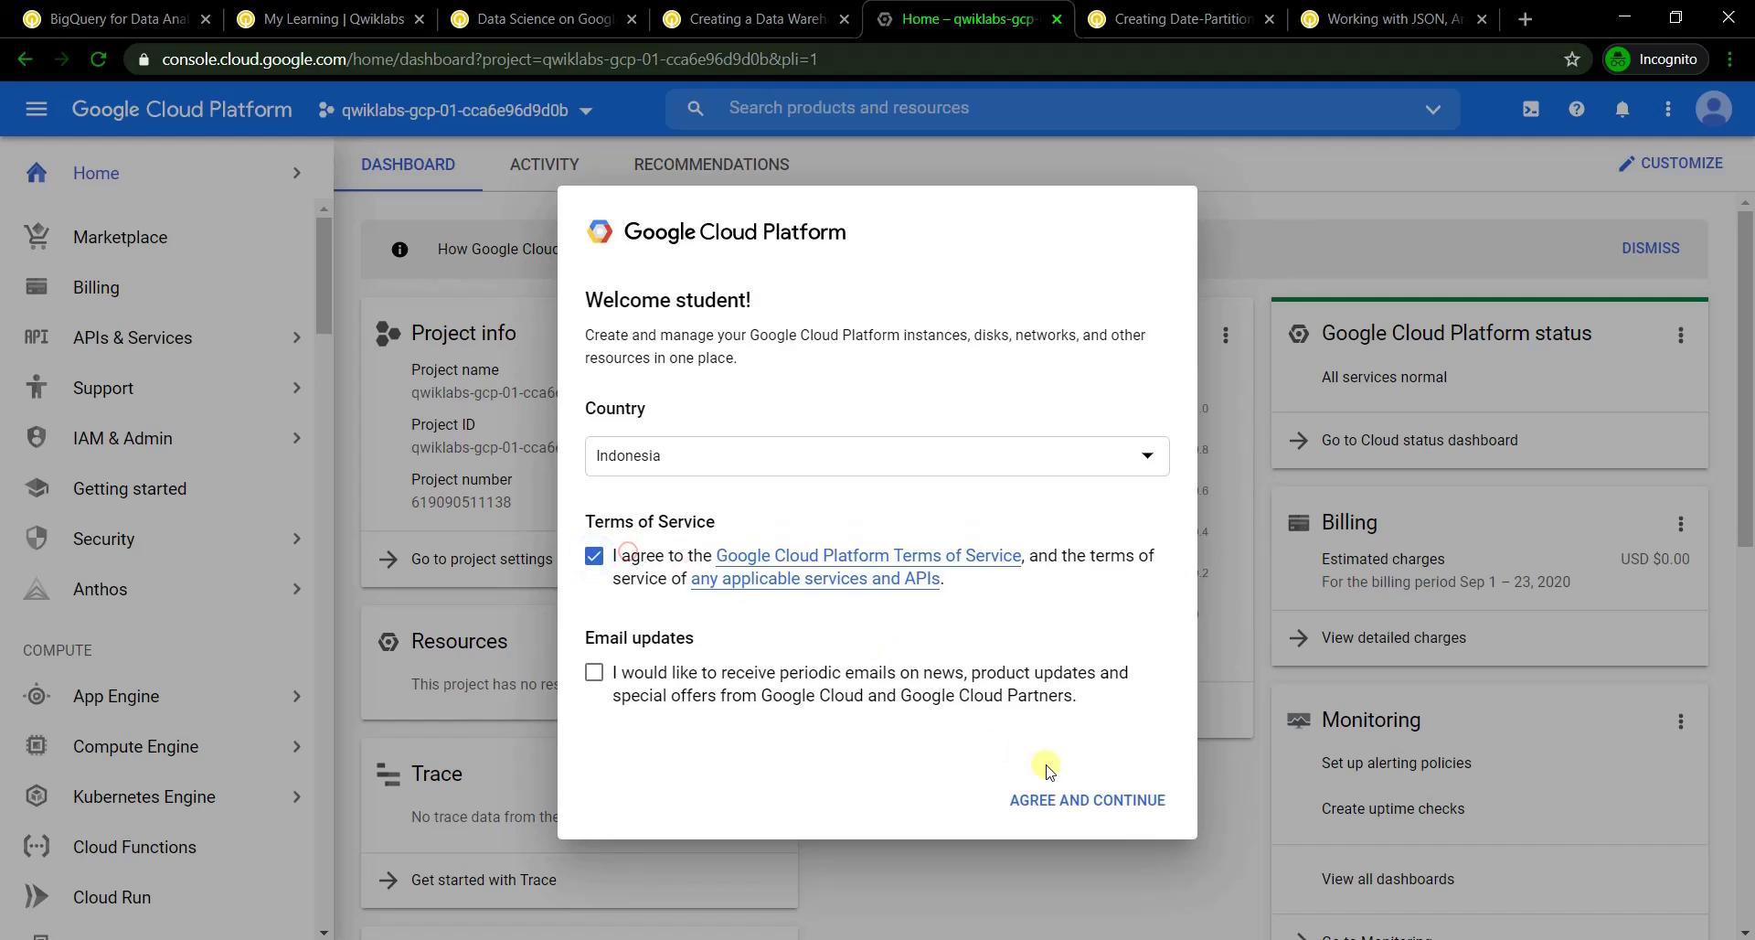
{"action": "left_click", "coordinate": [1087, 800]}
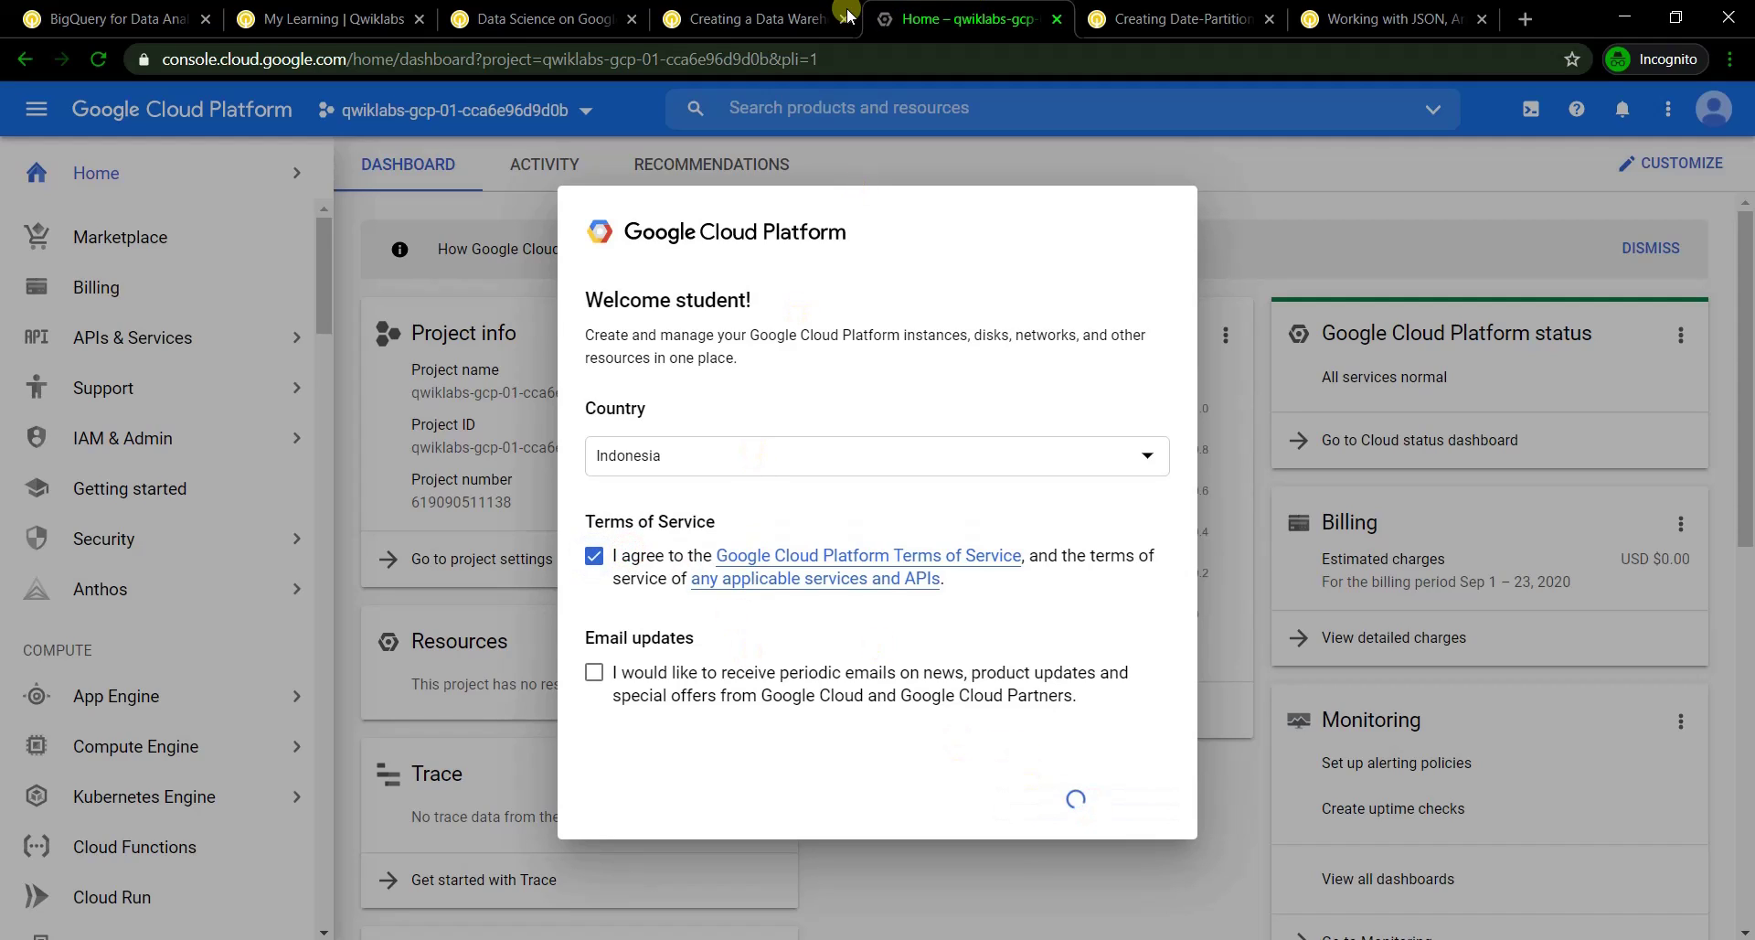
Follow the lab's BigQuery console instructions: pin BigQuery among the Google Cloud products and open it
{"action": "left_click", "coordinate": [811, 10]}
{"action": "scroll", "coordinate": [944, 523], "scroll_direction": "down", "scroll_amount": 20}
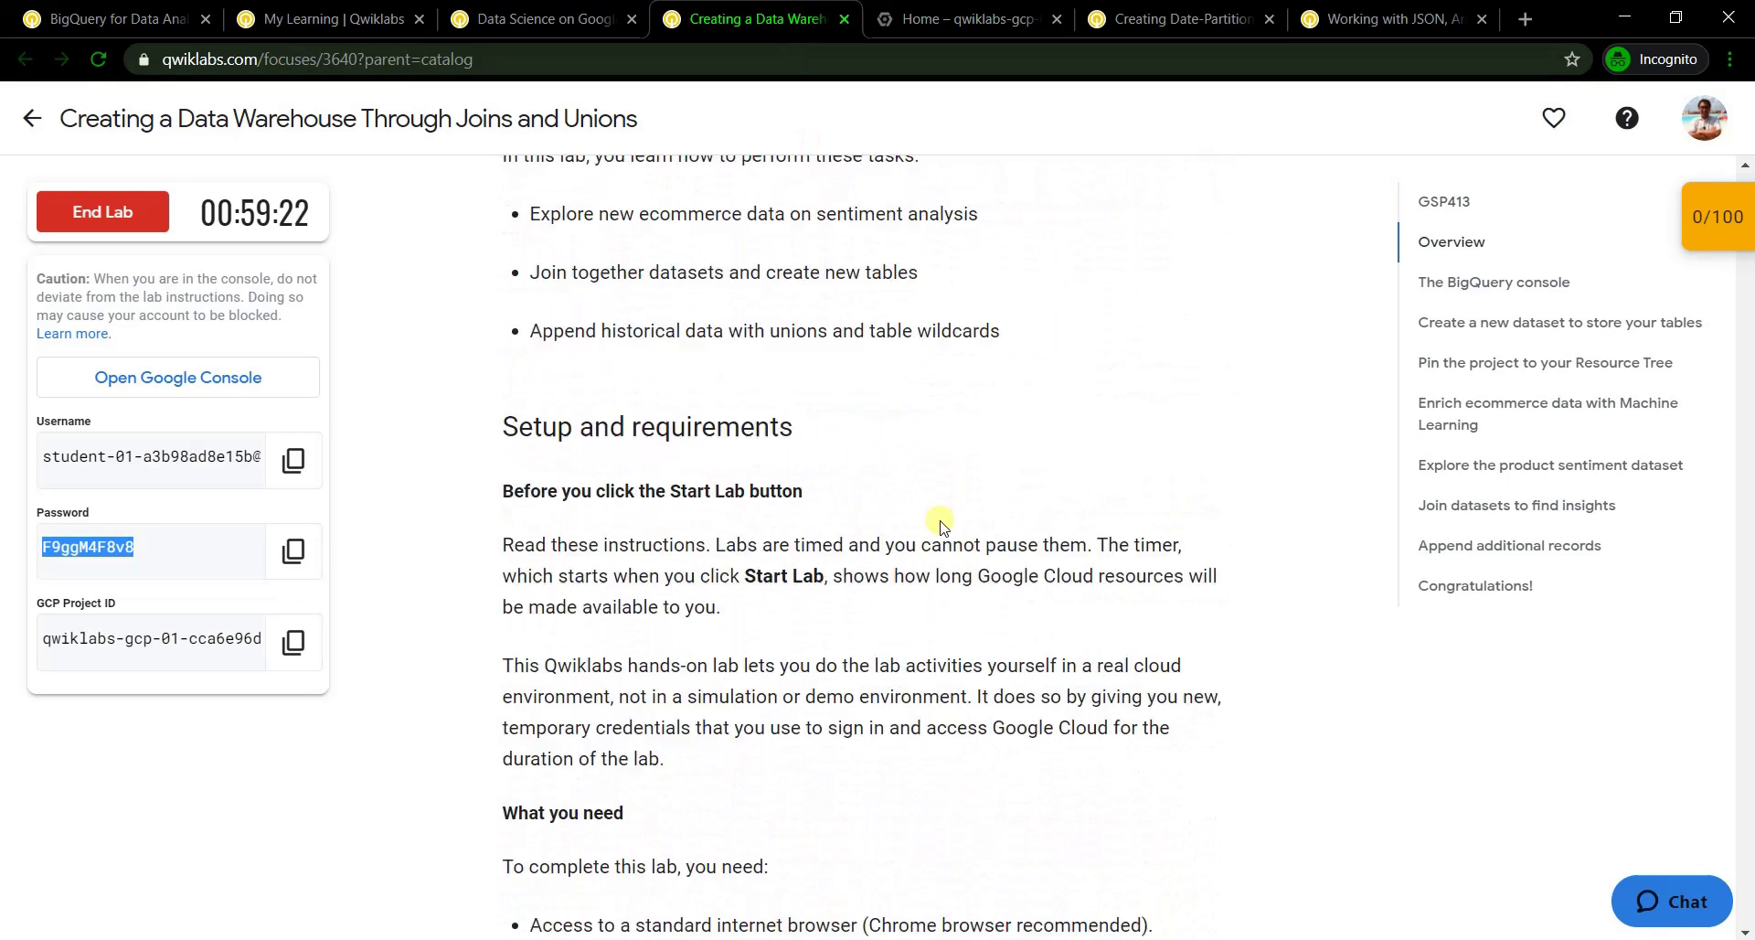
{"action": "scroll", "coordinate": [944, 525], "scroll_direction": "down", "scroll_amount": 15}
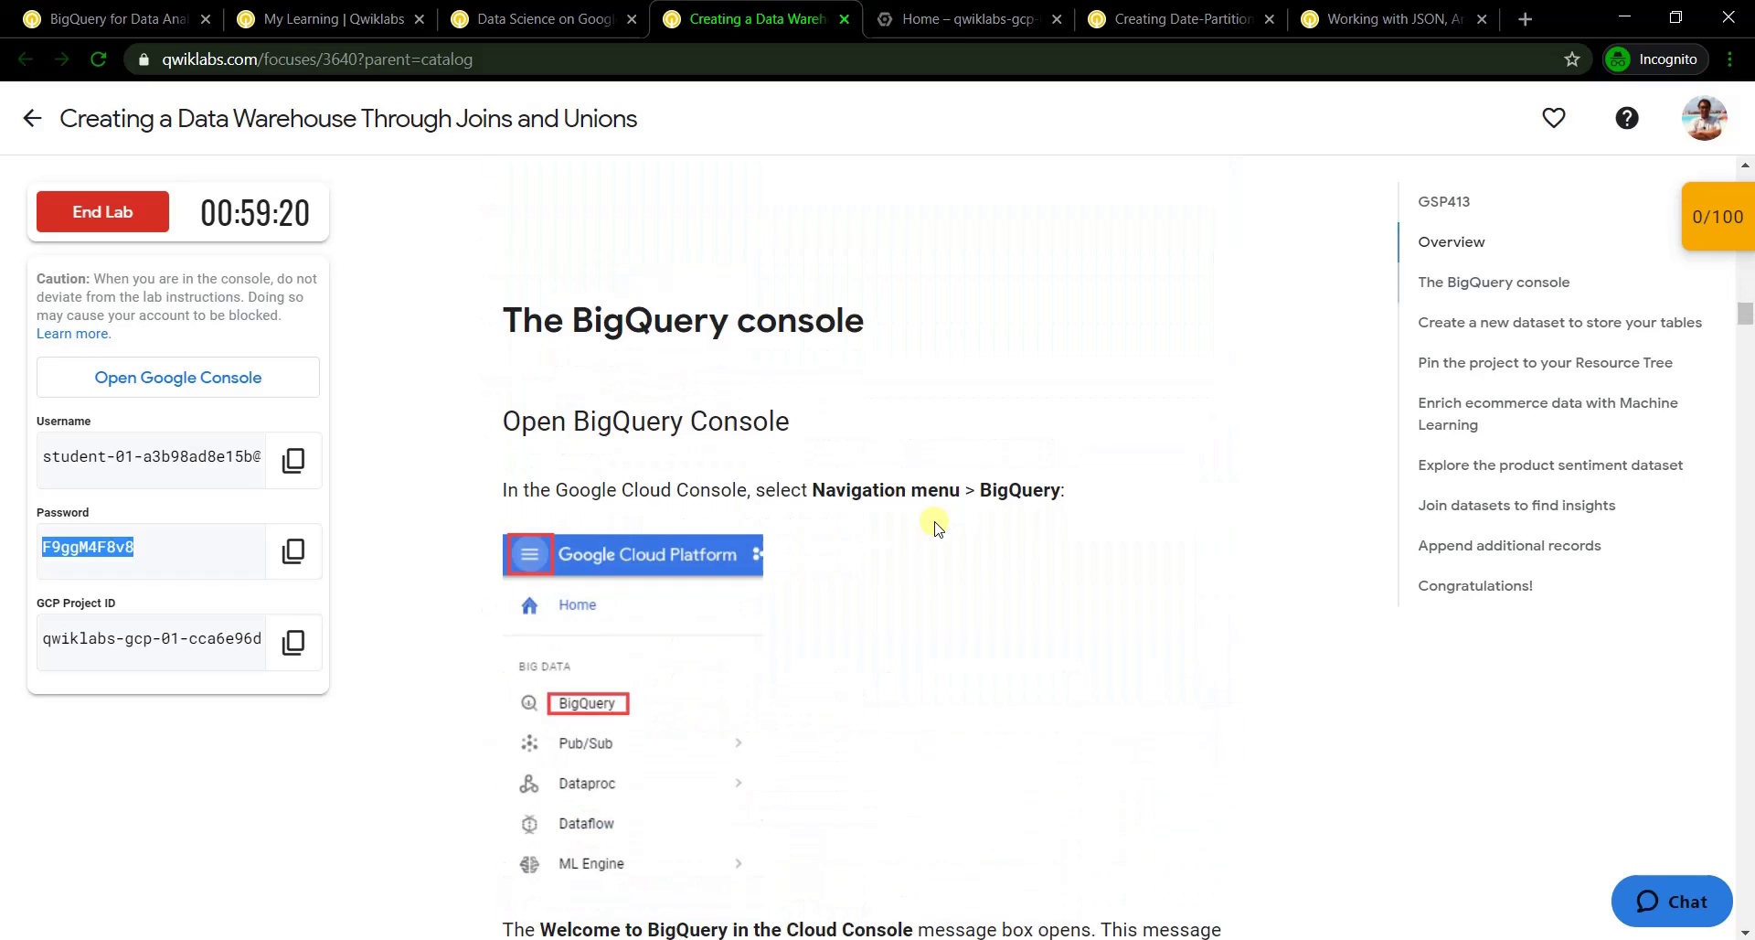
{"action": "left_click", "coordinate": [960, 19]}
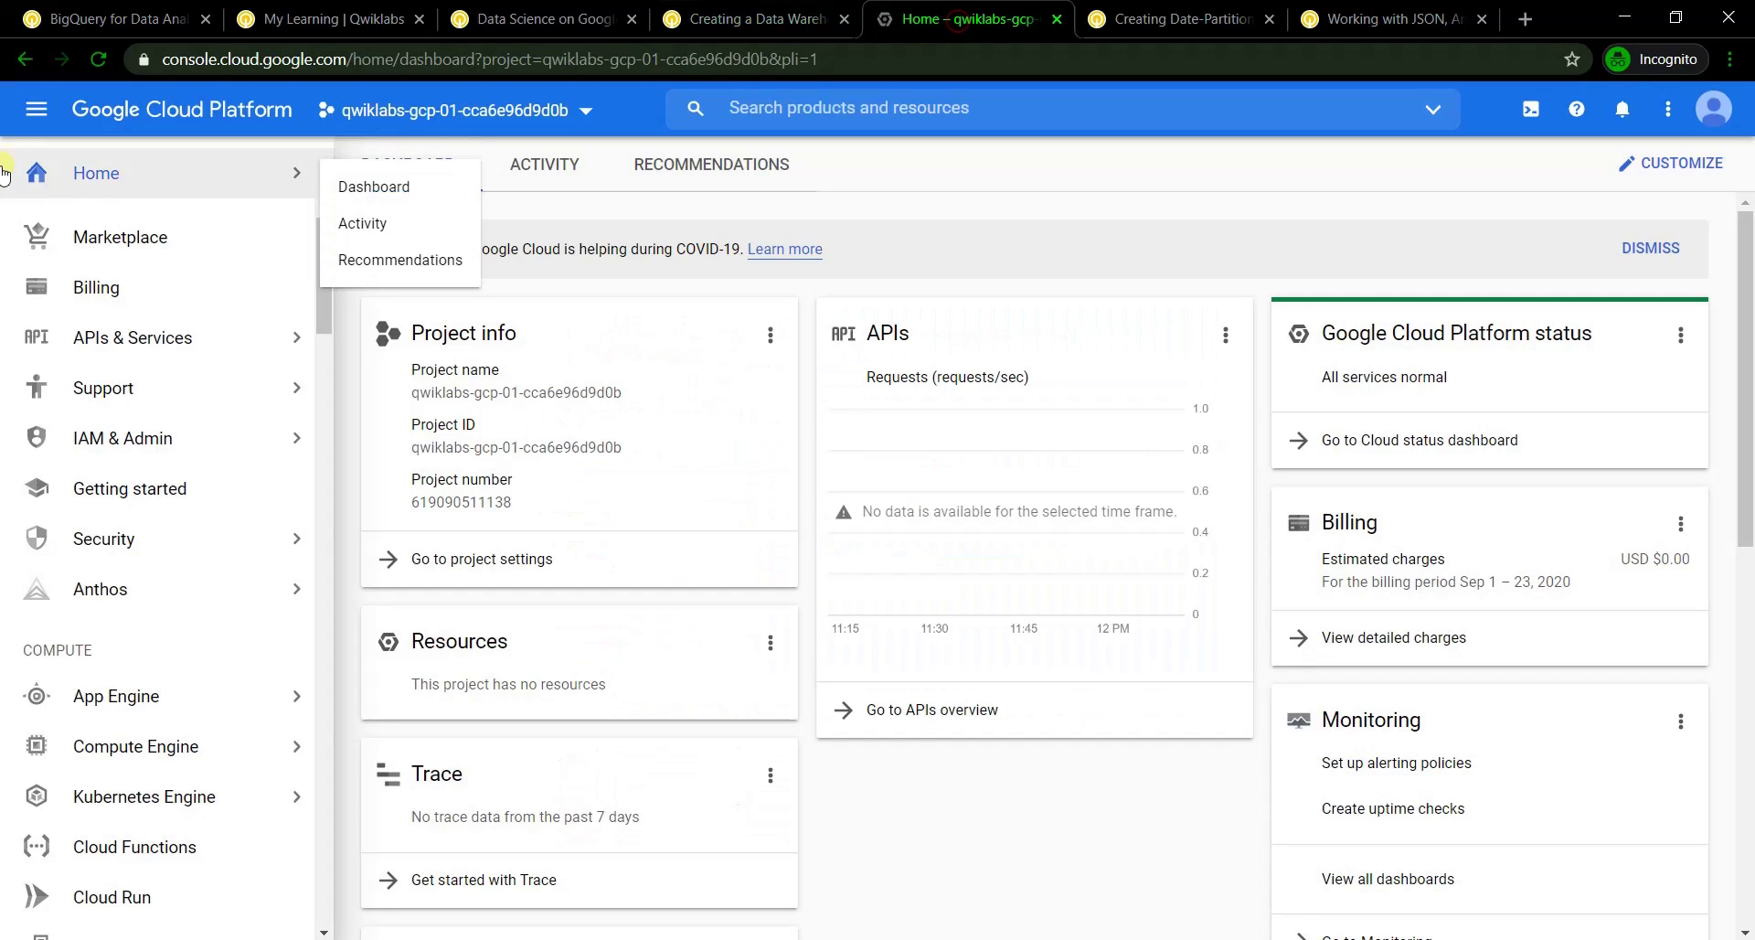
{"action": "scroll", "coordinate": [247, 671], "scroll_direction": "down", "scroll_amount": 5}
{"action": "scroll", "coordinate": [245, 671], "scroll_direction": "down", "scroll_amount": 14}
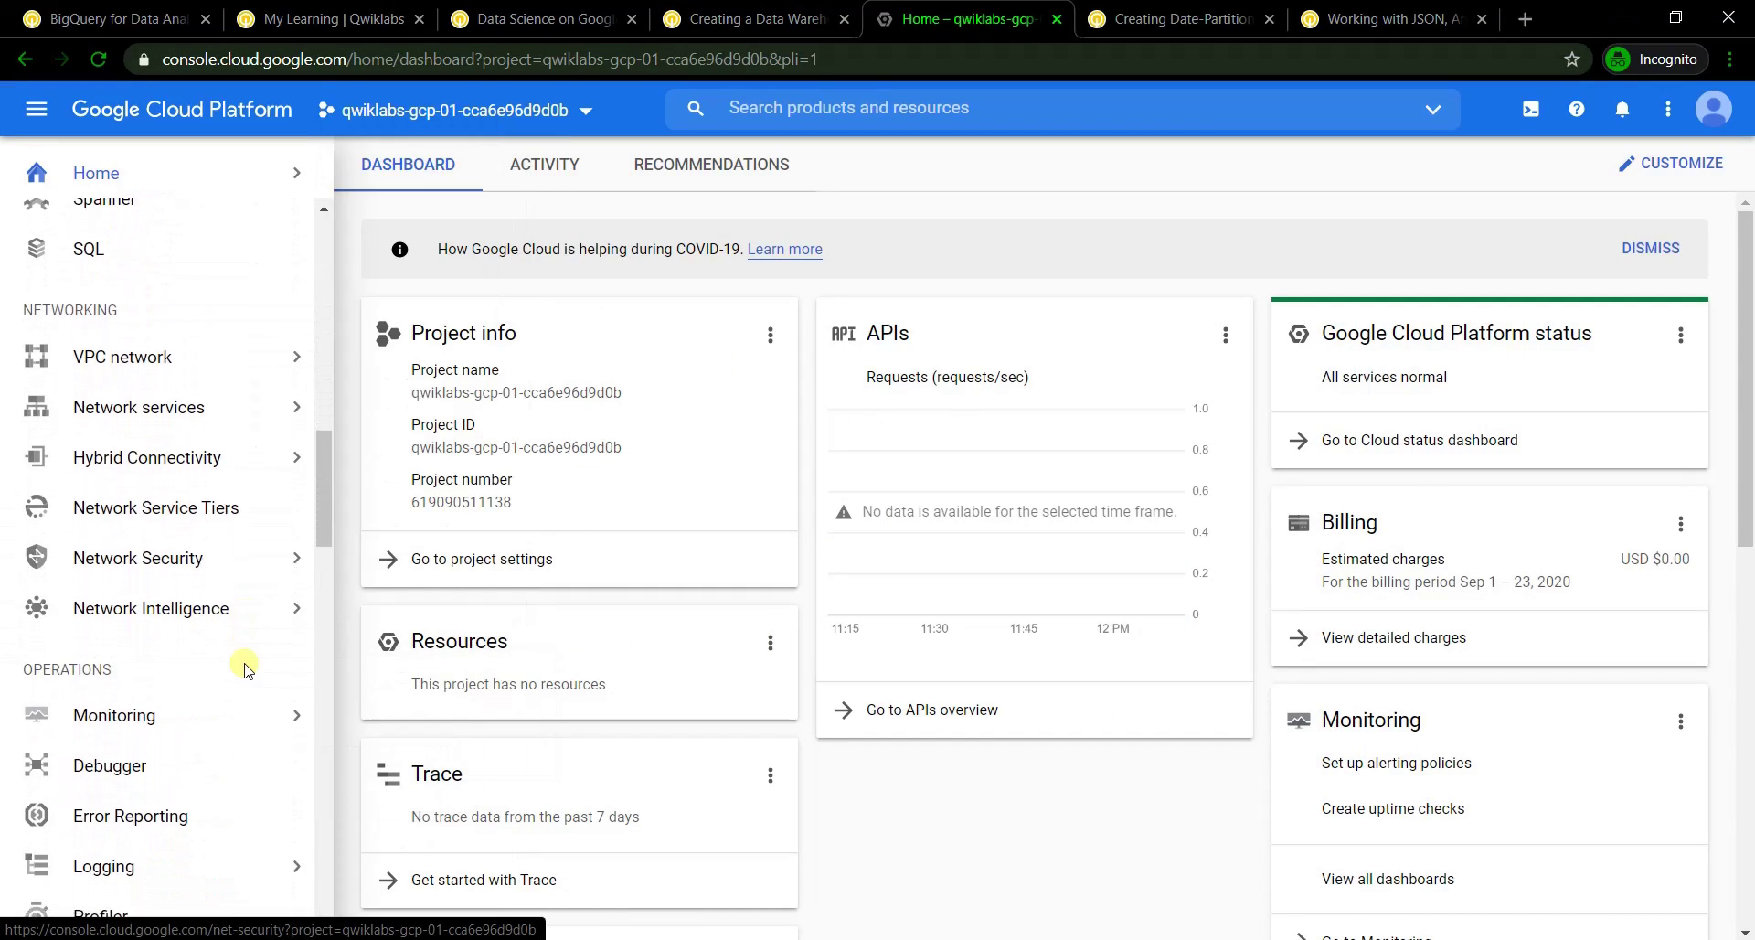
{"action": "scroll", "coordinate": [239, 670], "scroll_direction": "down", "scroll_amount": 7}
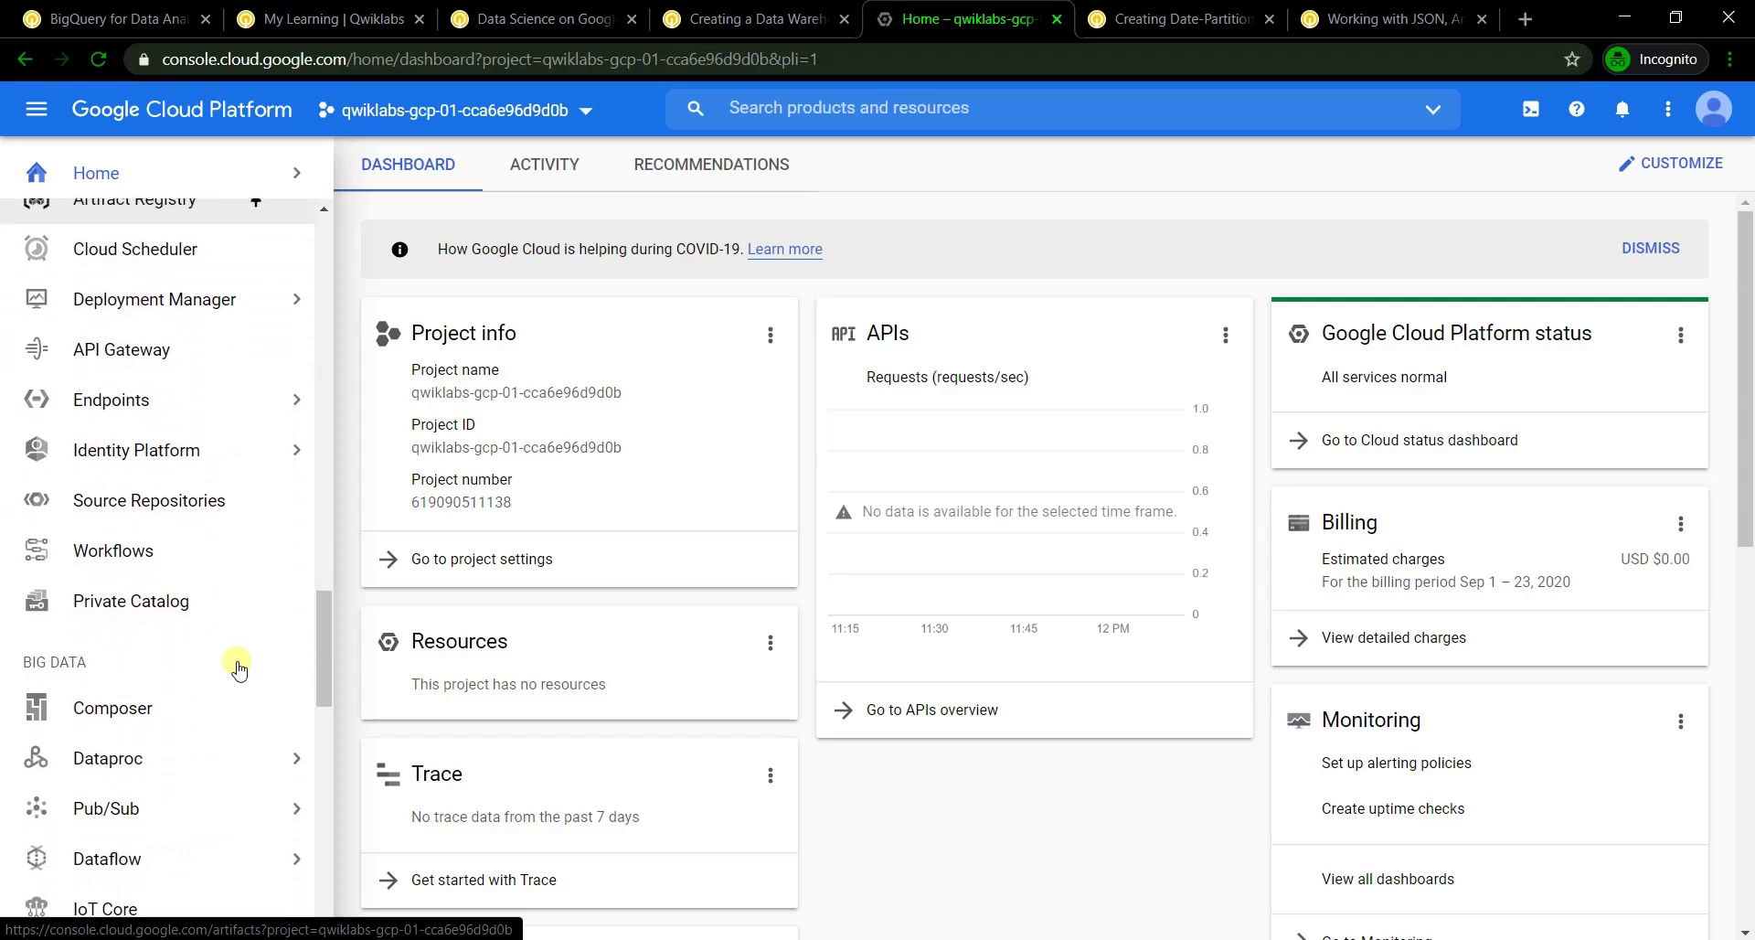
{"action": "scroll", "coordinate": [206, 701], "scroll_direction": "down", "scroll_amount": 1}
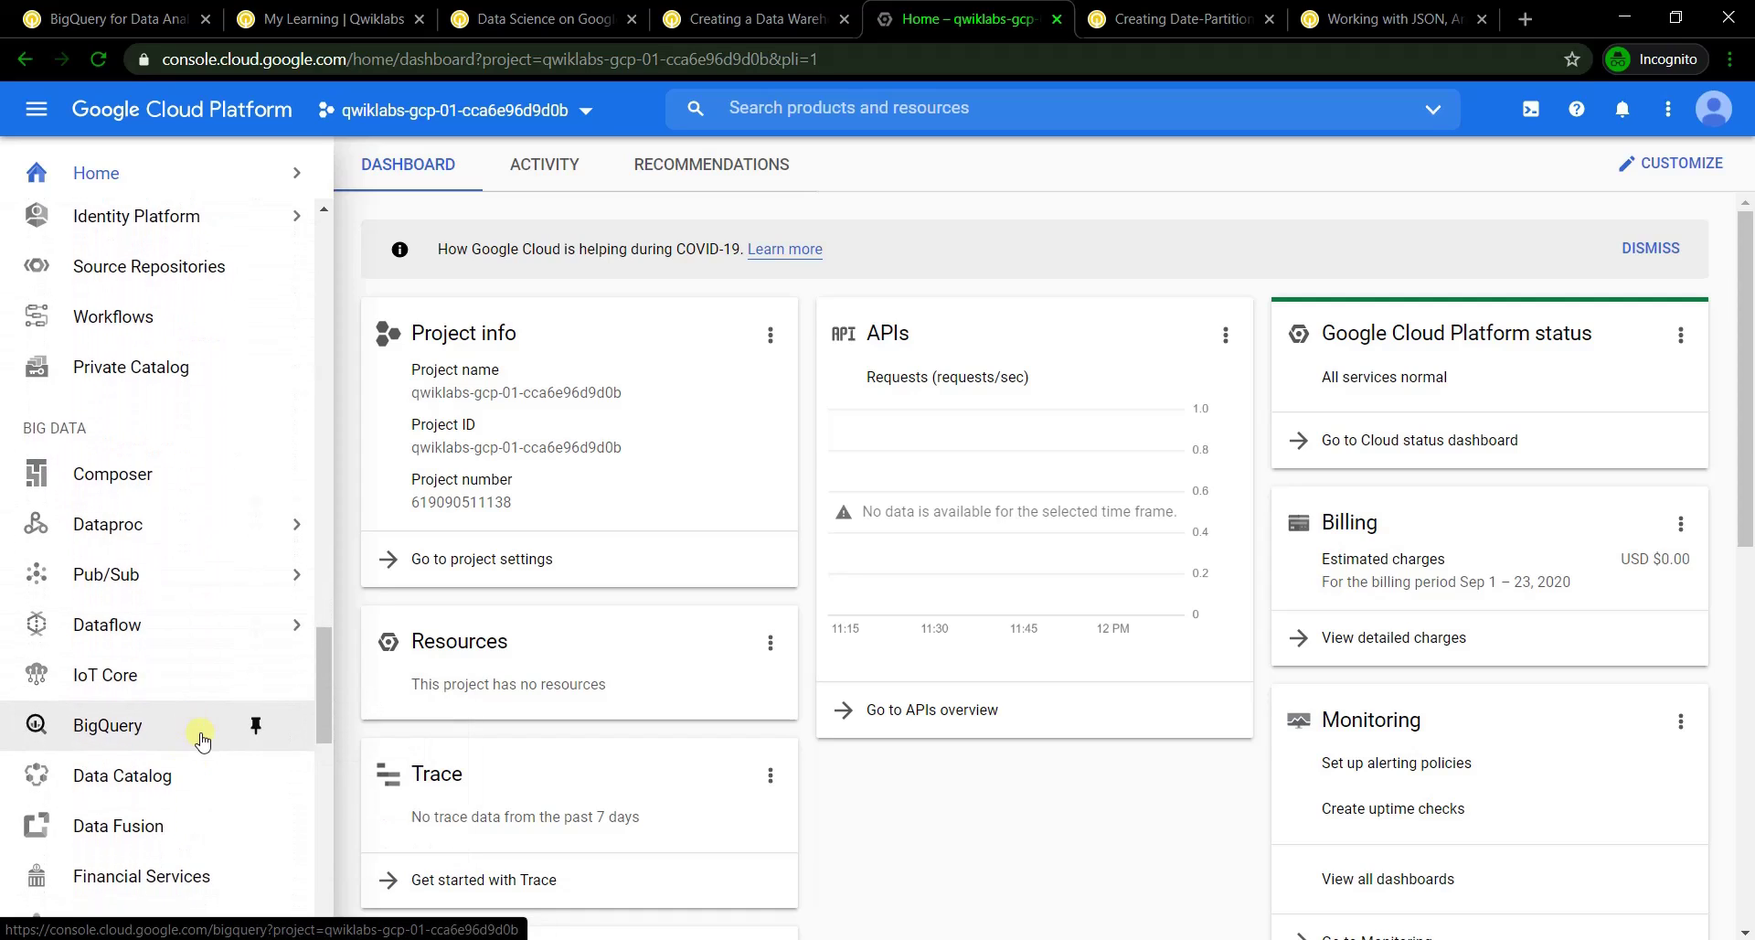
{"action": "left_click", "coordinate": [261, 739]}
{"action": "left_click", "coordinate": [177, 223]}
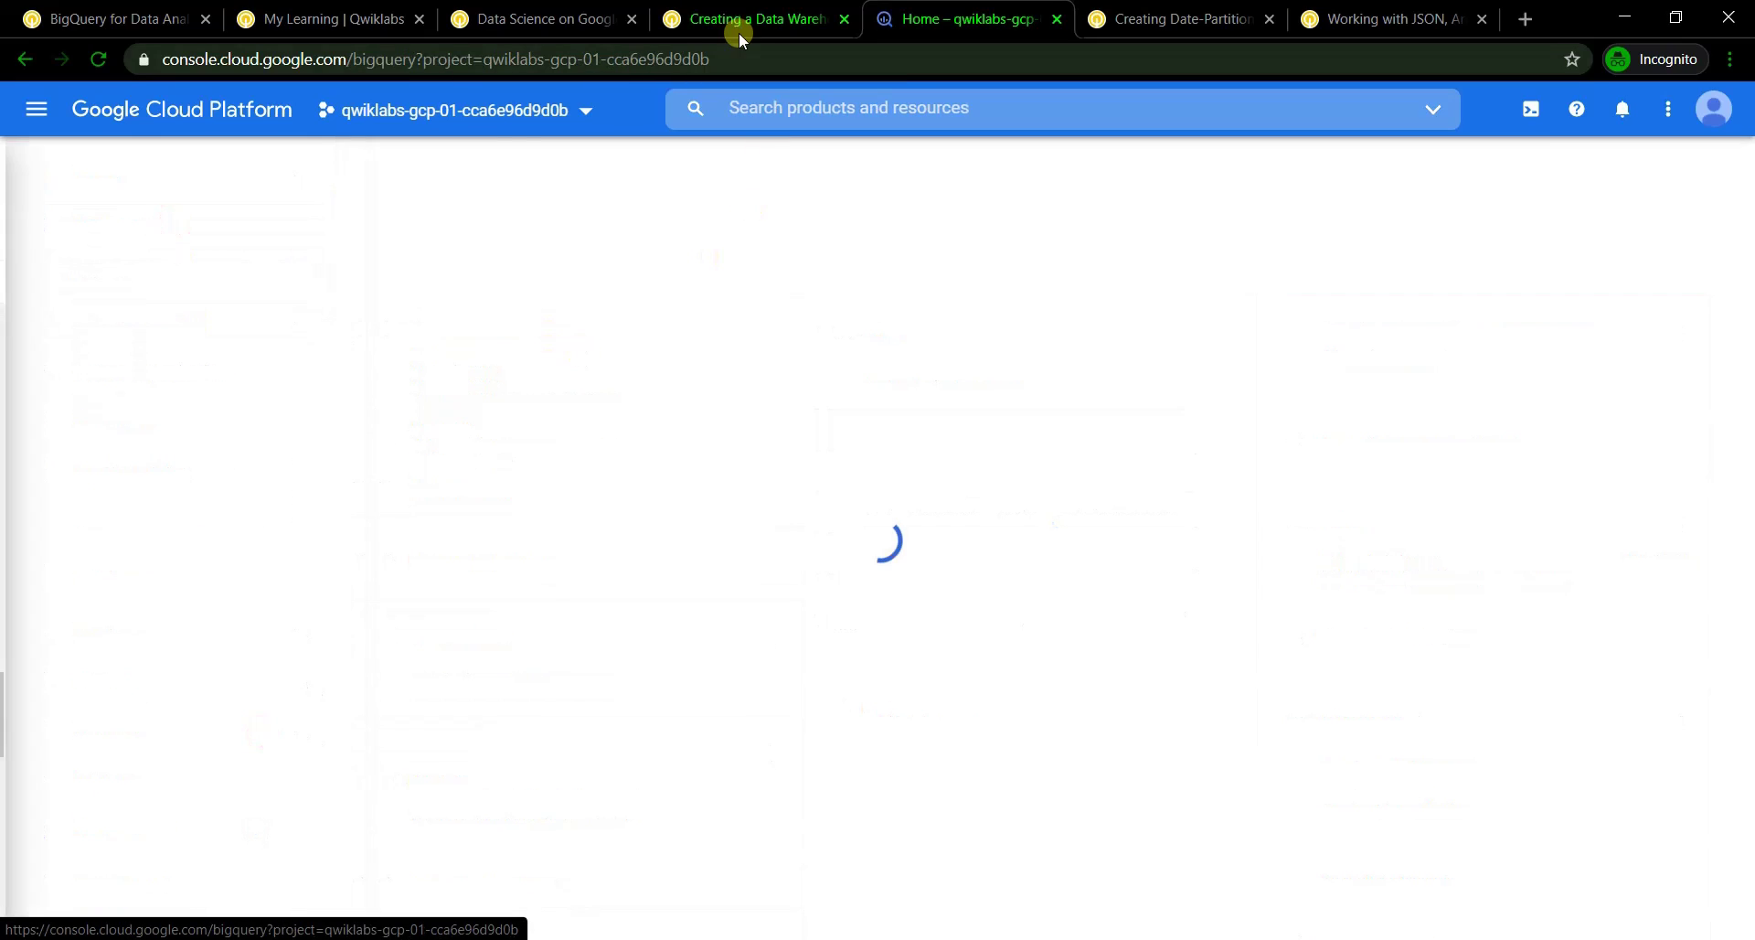
Find the lab section on creating a new dataset and copy the dataset name ecommerce
{"action": "left_click", "coordinate": [738, 20]}
{"action": "scroll", "coordinate": [937, 509], "scroll_direction": "down", "scroll_amount": 5}
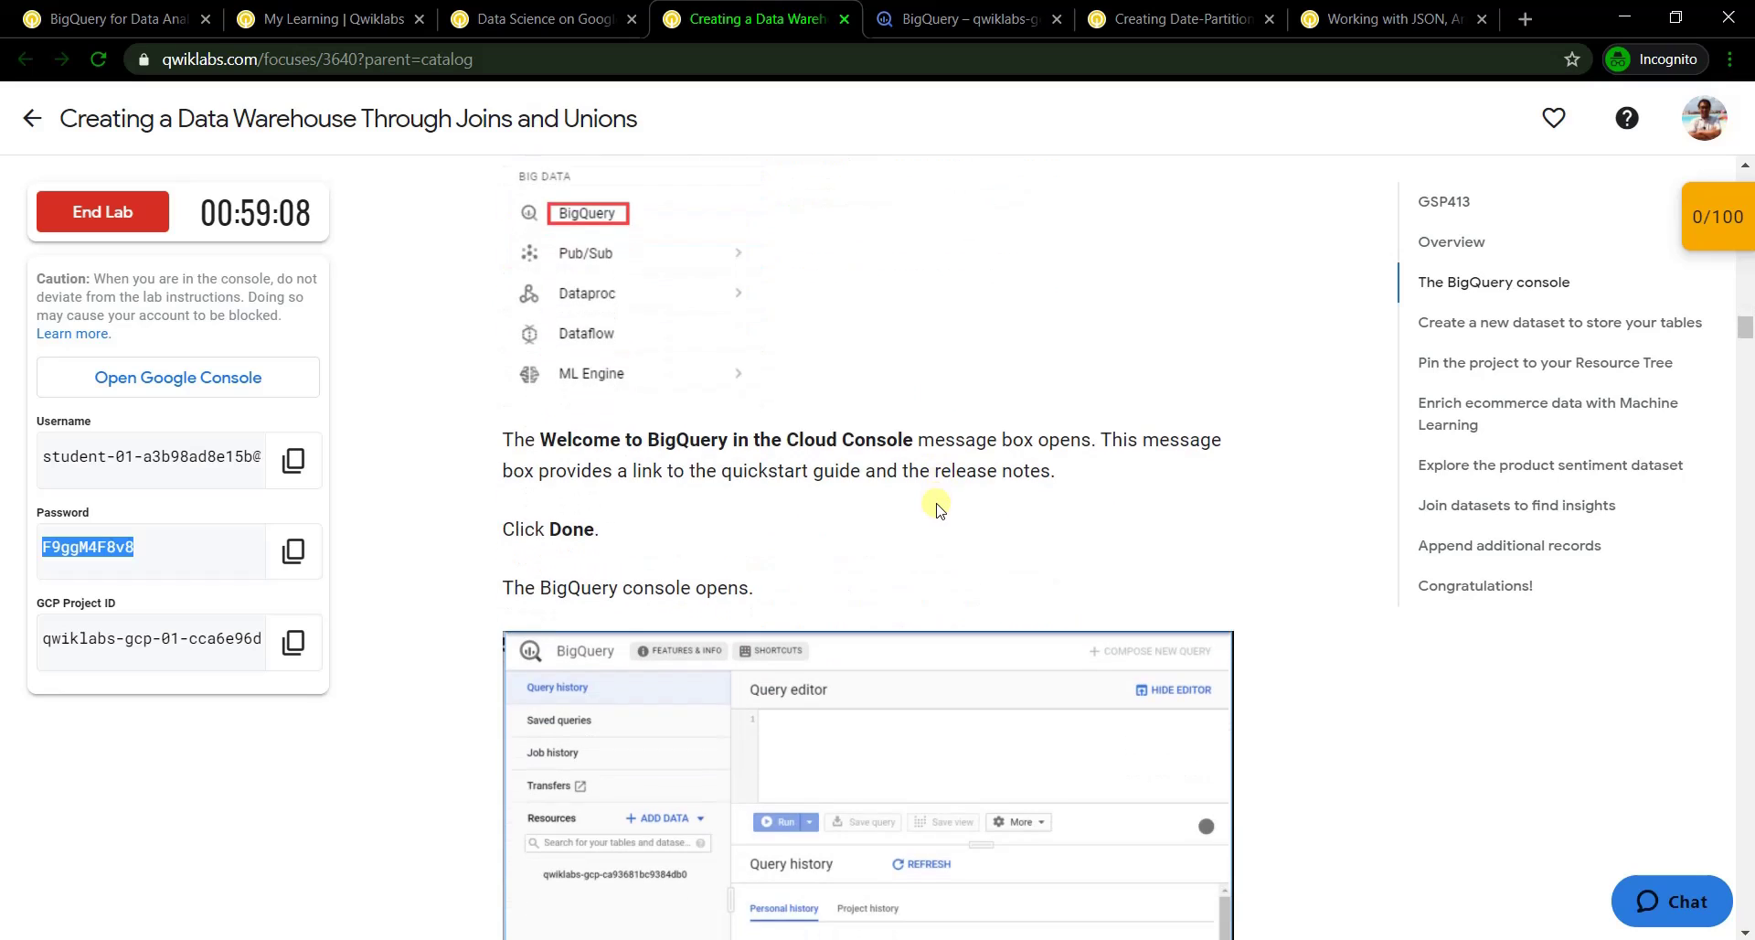
{"action": "scroll", "coordinate": [937, 509], "scroll_direction": "down", "scroll_amount": 8}
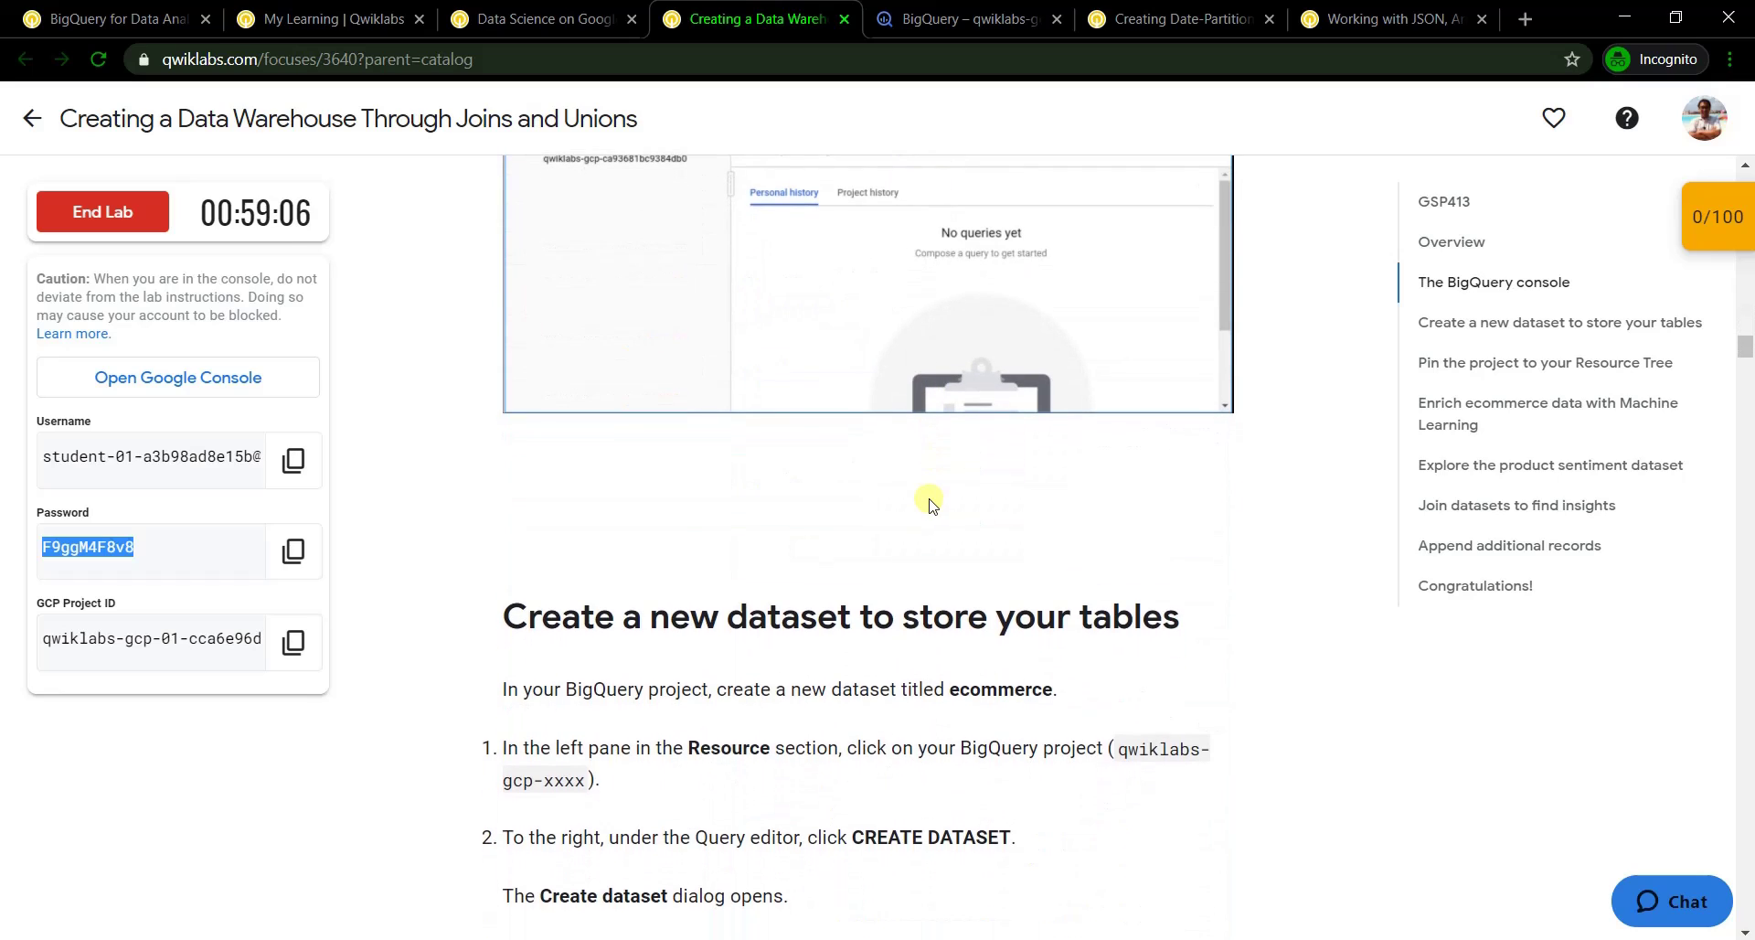
{"action": "scroll", "coordinate": [731, 516], "scroll_direction": "down", "scroll_amount": 3}
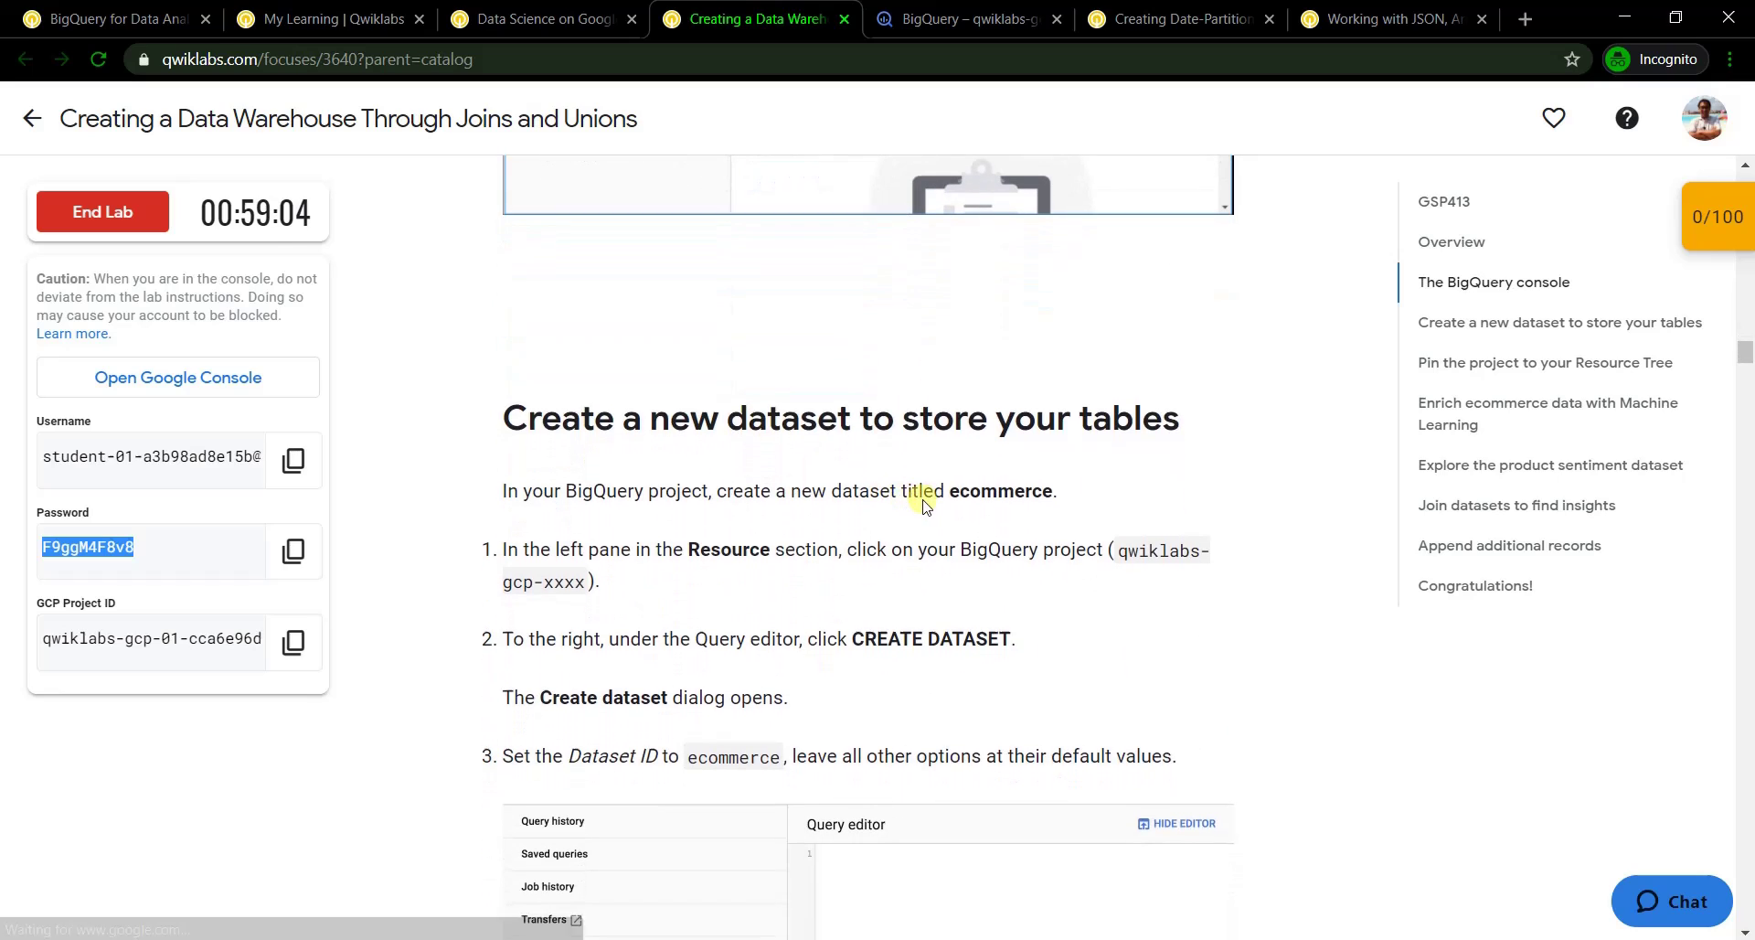
{"action": "left_click_drag", "start_coordinate": [951, 461], "coordinate": [1060, 457]}
{"action": "key", "text": "ctrl+c"}
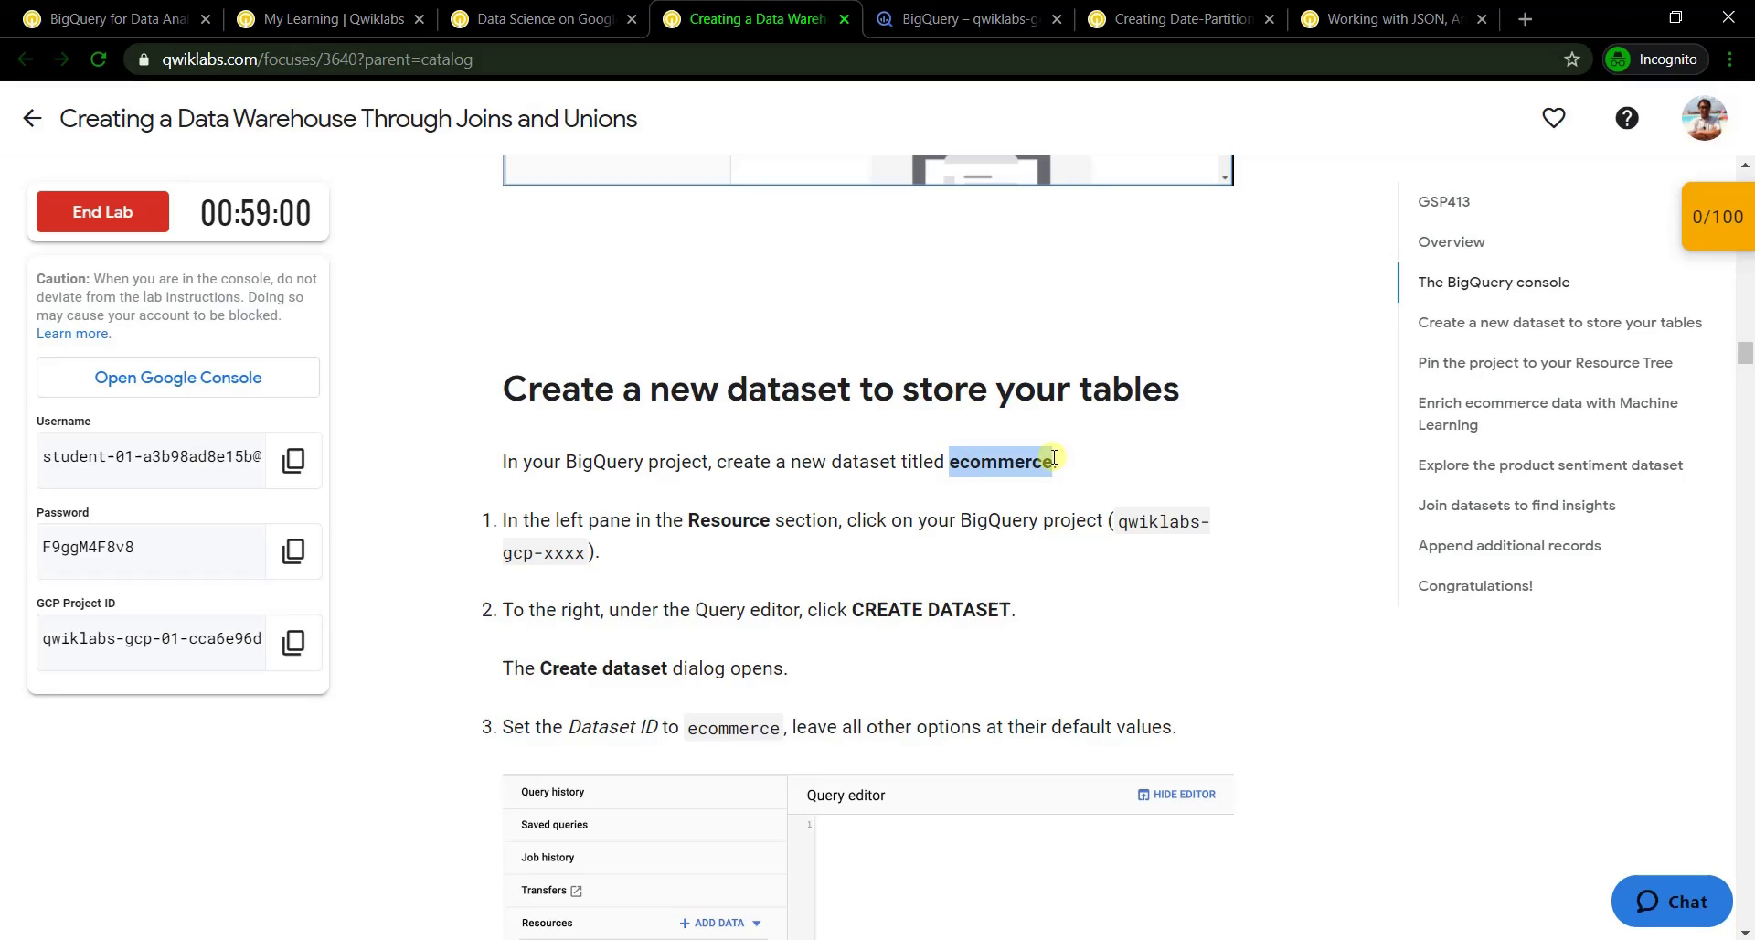
Dismiss the BigQuery welcome message and create a dataset with the ID ecommerce in the lab project, keeping the default options
{"action": "left_click", "coordinate": [950, 19]}
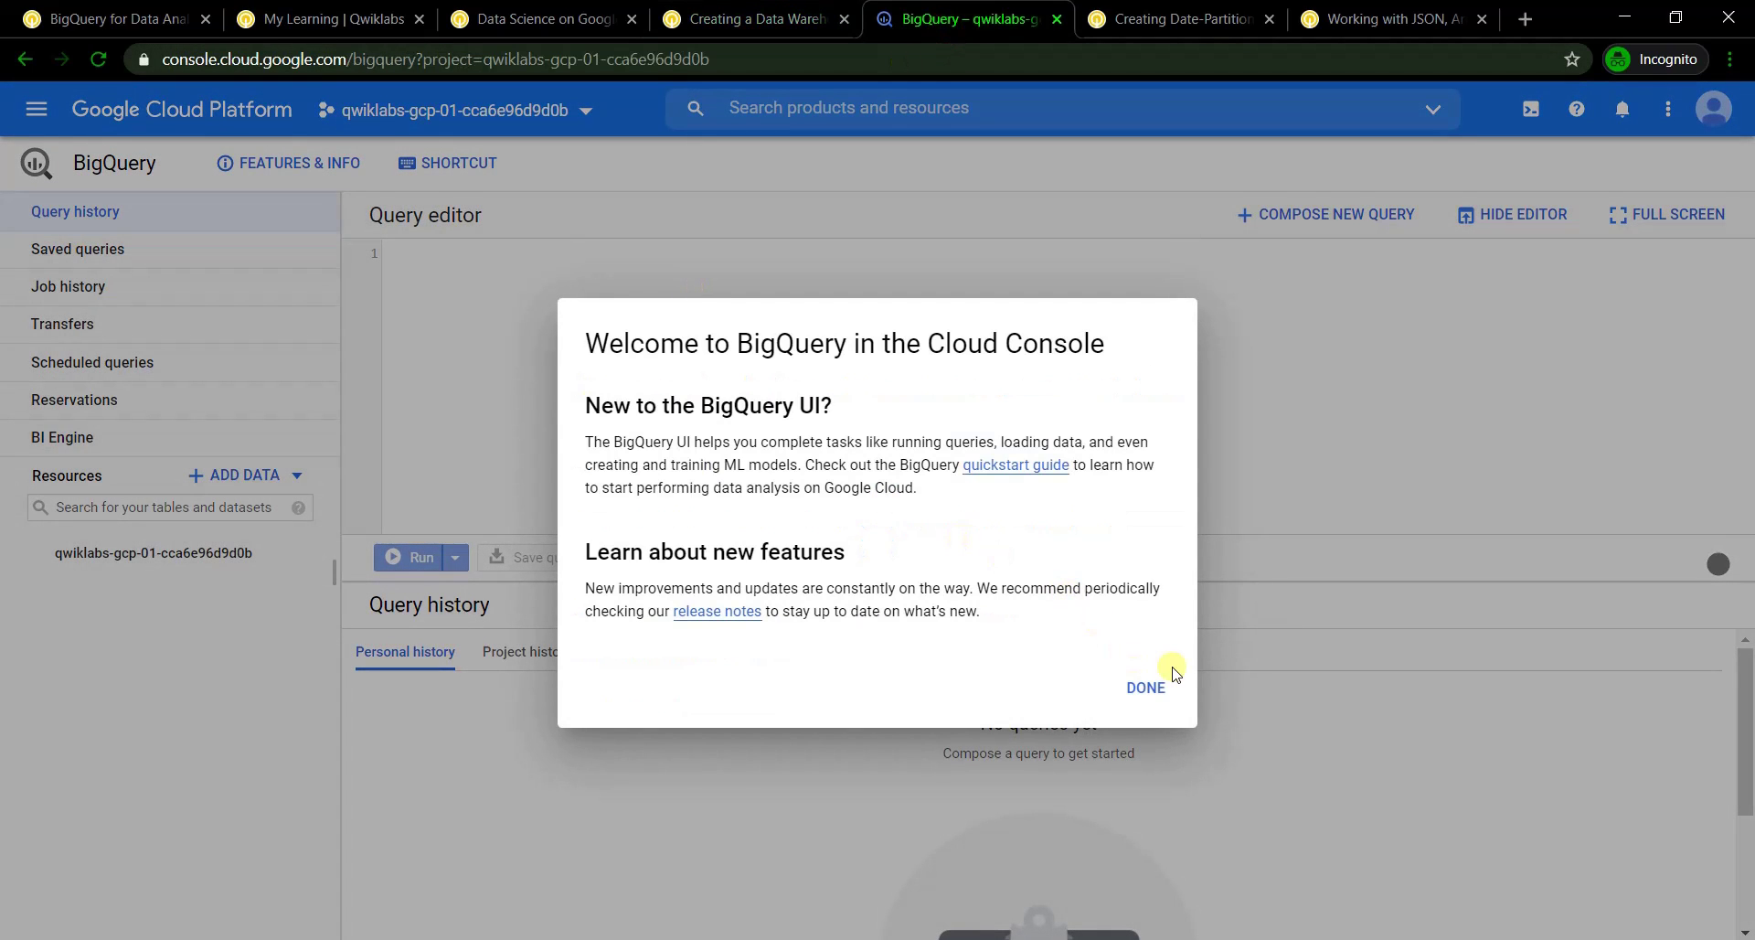
{"action": "left_click", "coordinate": [1172, 677]}
{"action": "left_click", "coordinate": [217, 553]}
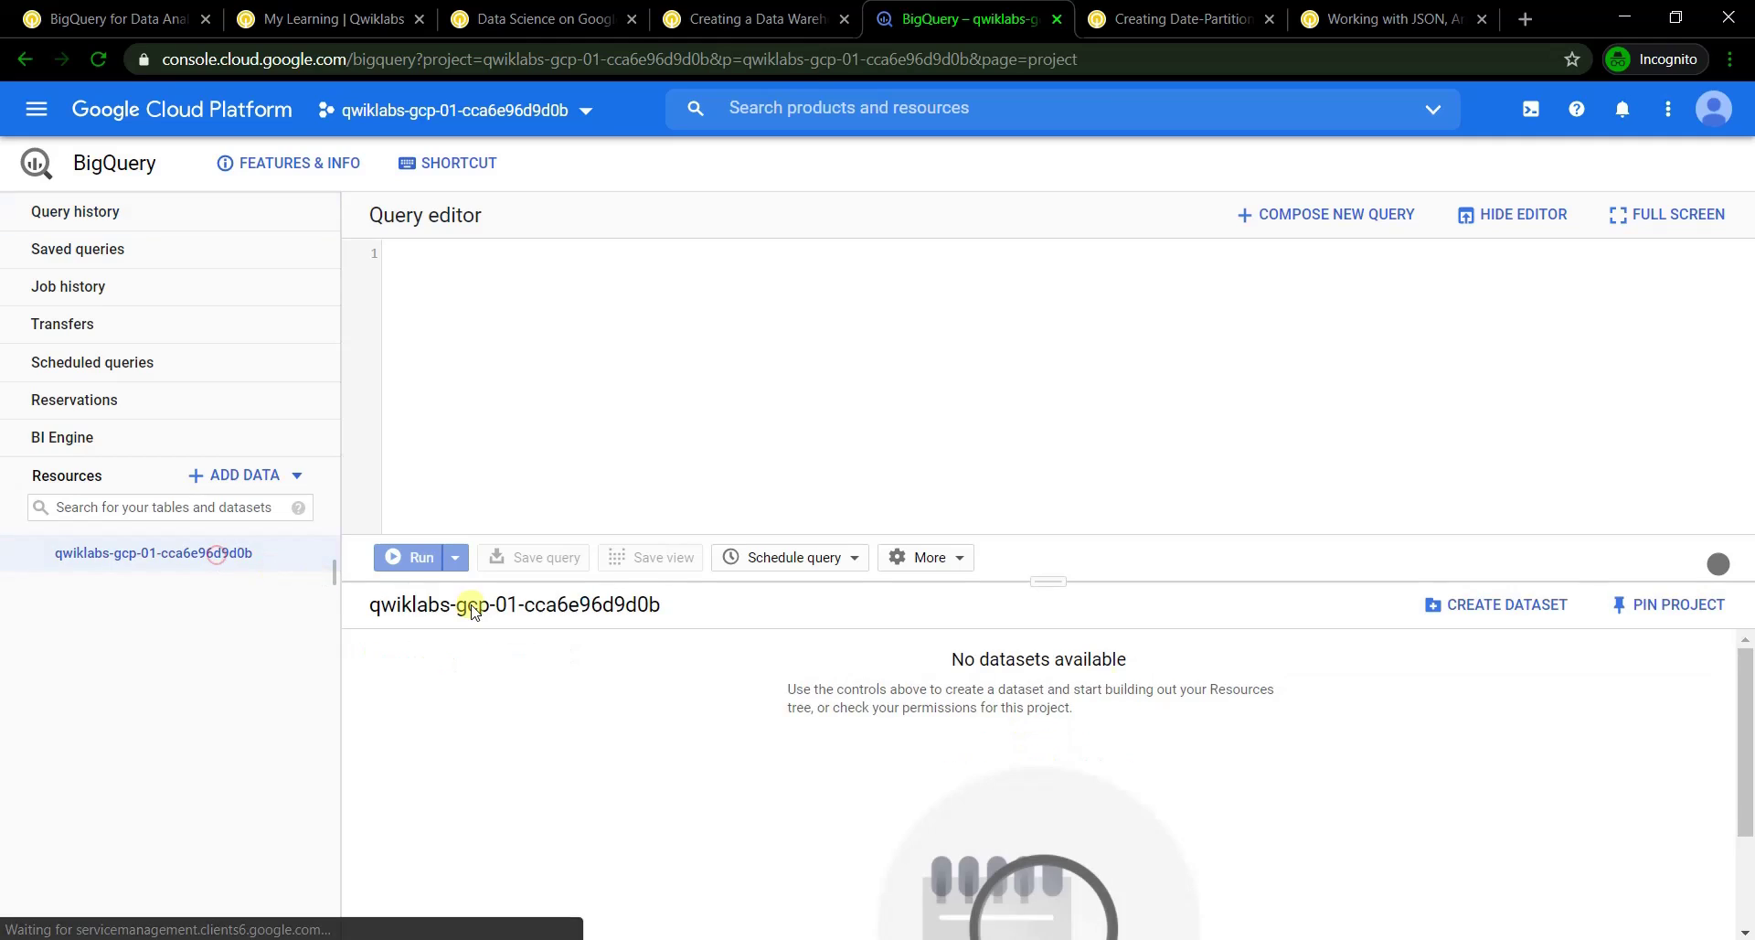
{"action": "left_click", "coordinate": [1481, 604]}
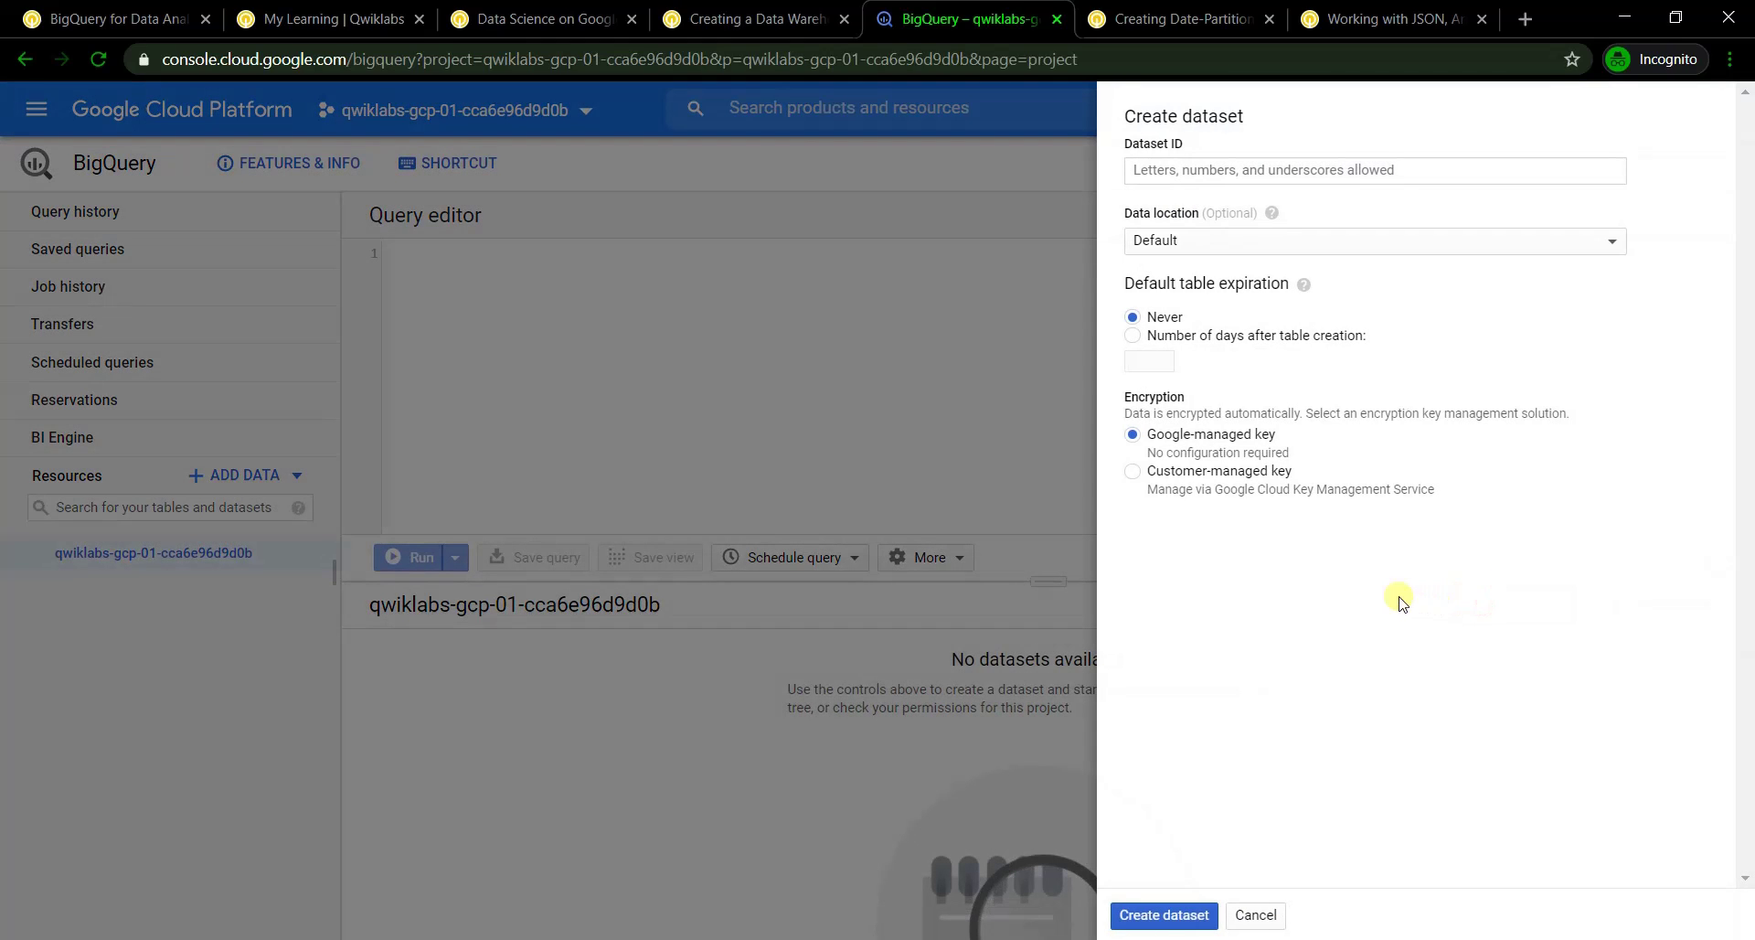
{"action": "left_click", "coordinate": [1250, 170]}
{"action": "key", "text": "ctrl+v"}
{"action": "left_click", "coordinate": [710, 25]}
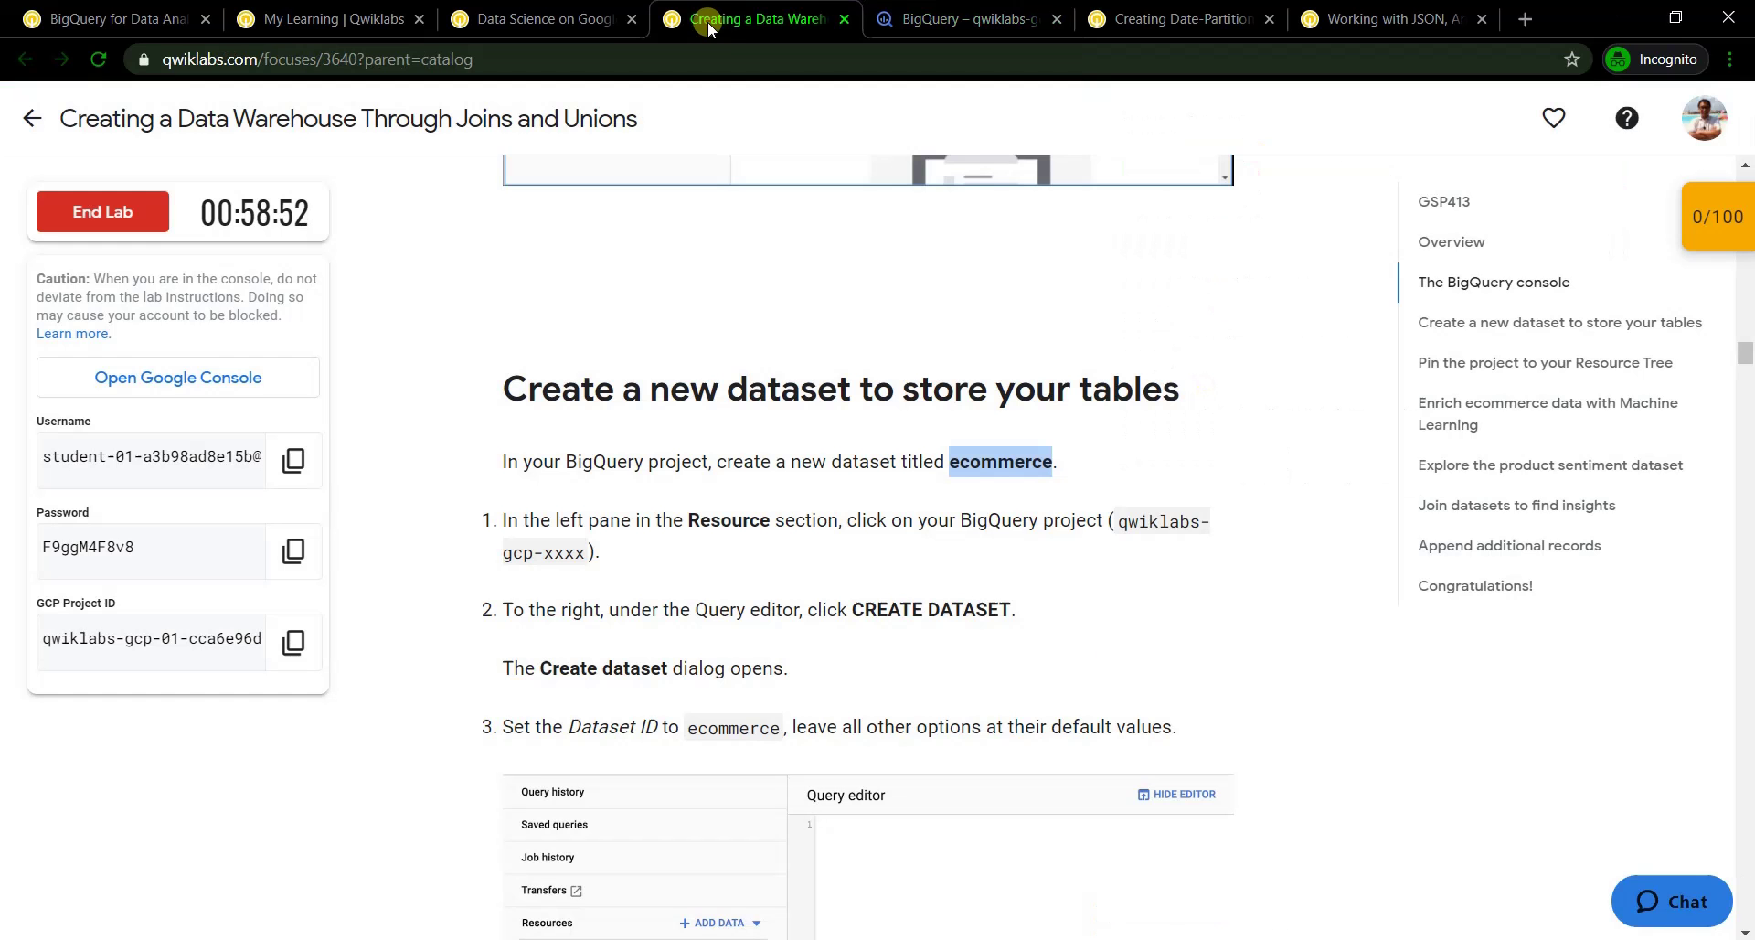
{"action": "scroll", "coordinate": [1025, 599], "scroll_direction": "down", "scroll_amount": 7}
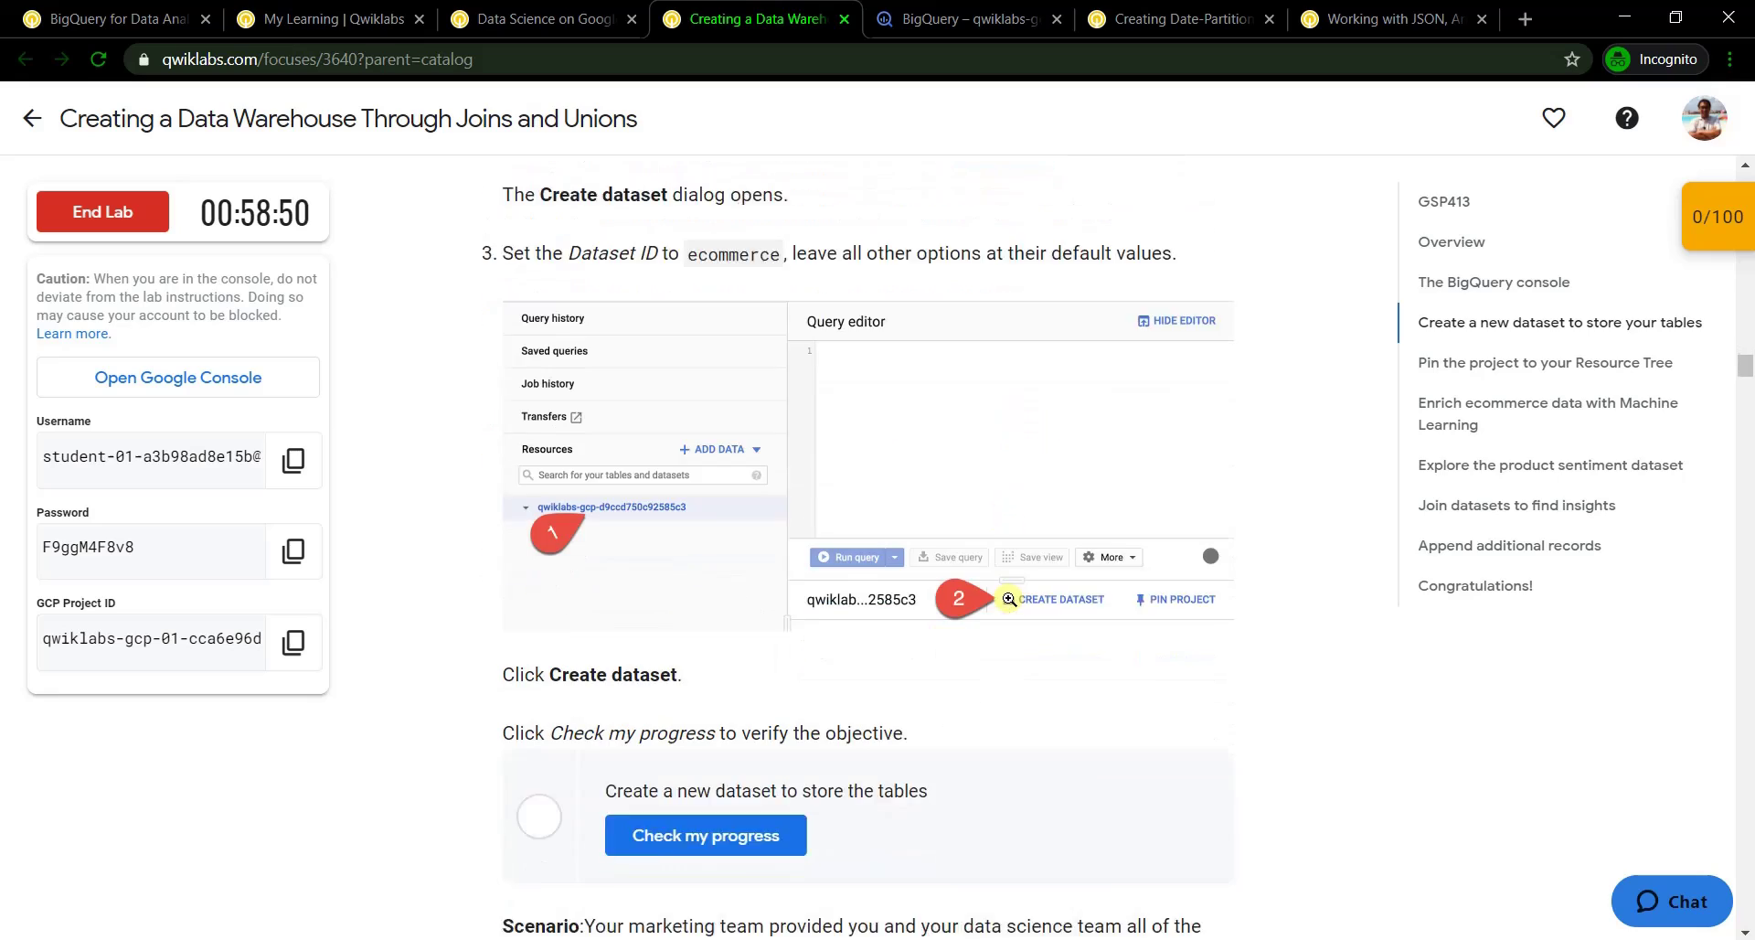
{"action": "left_click", "coordinate": [971, 18]}
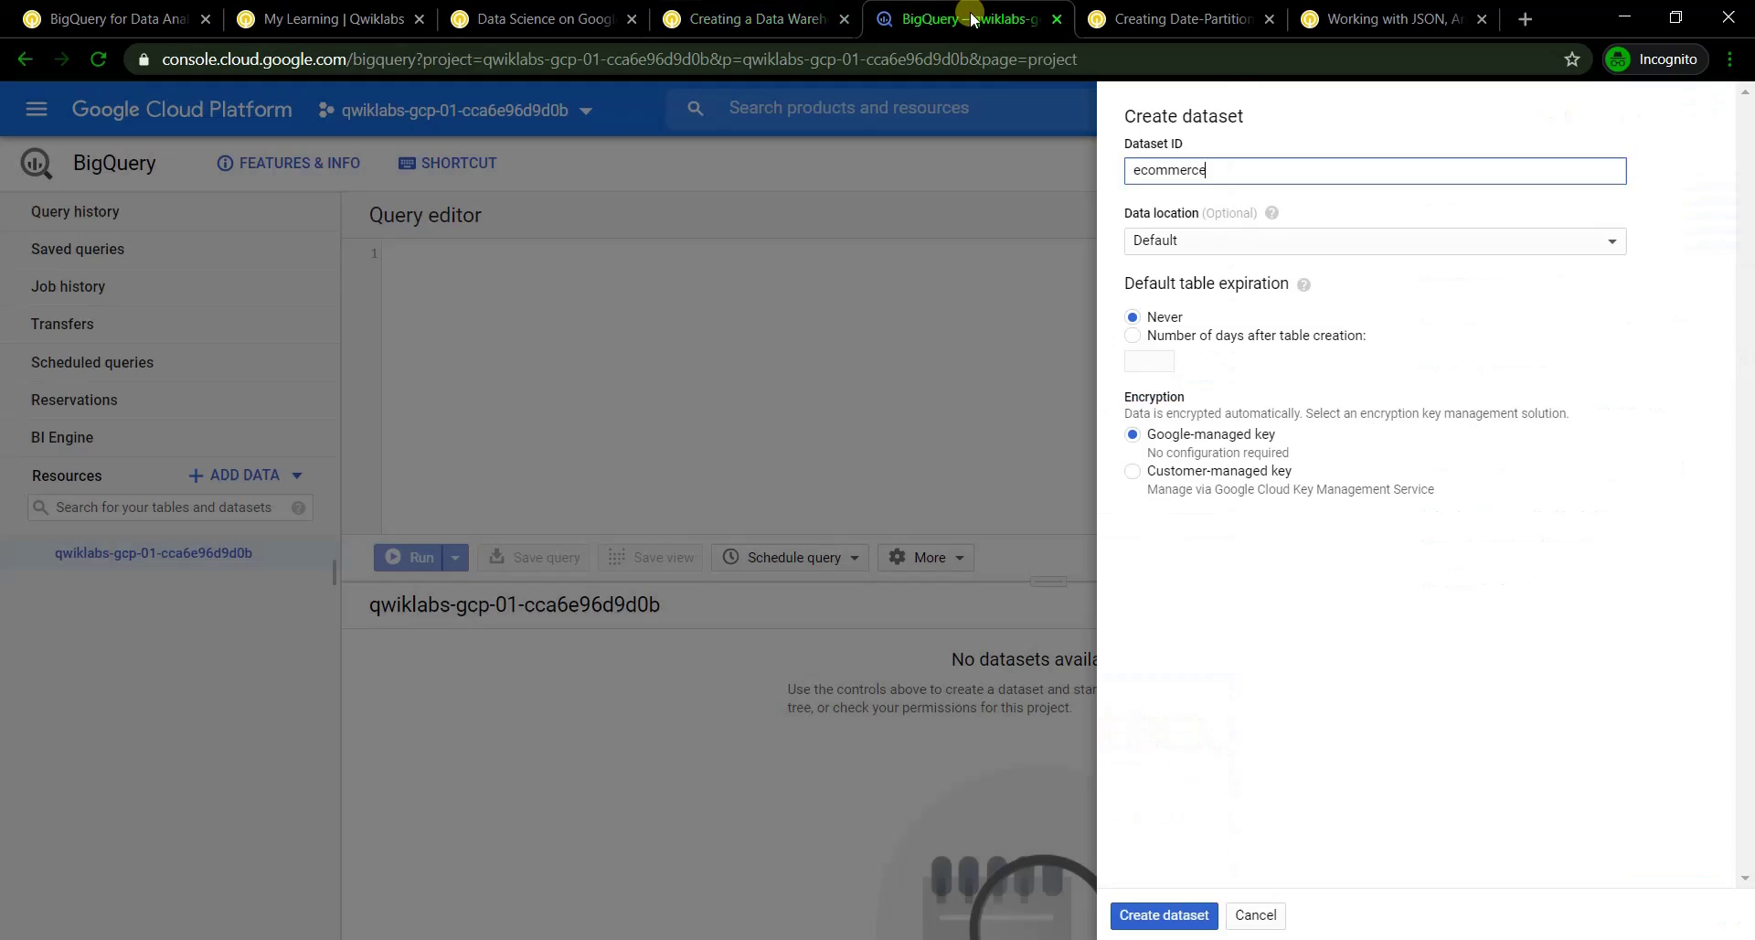
{"action": "left_click", "coordinate": [1211, 915]}
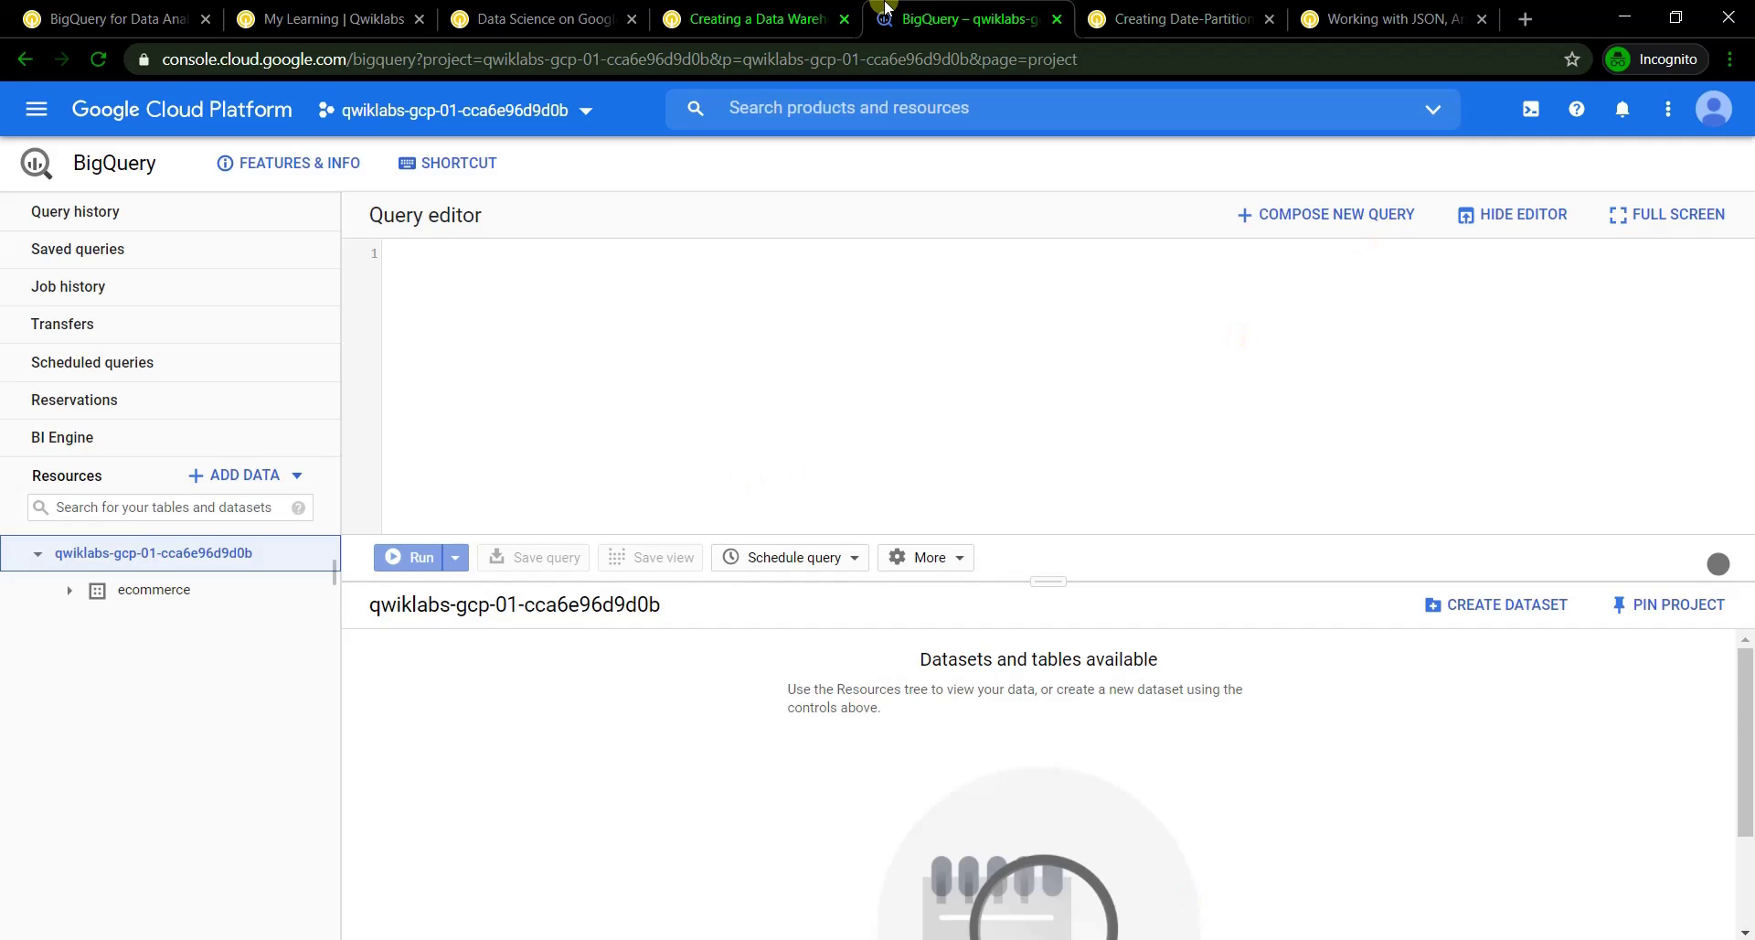
Check the lab progress for the objective "Create a new dataset to store the tables"
{"action": "left_click", "coordinate": [760, 16]}
{"action": "left_click", "coordinate": [732, 654]}
{"action": "scroll", "coordinate": [726, 671], "scroll_direction": "down", "scroll_amount": 4}
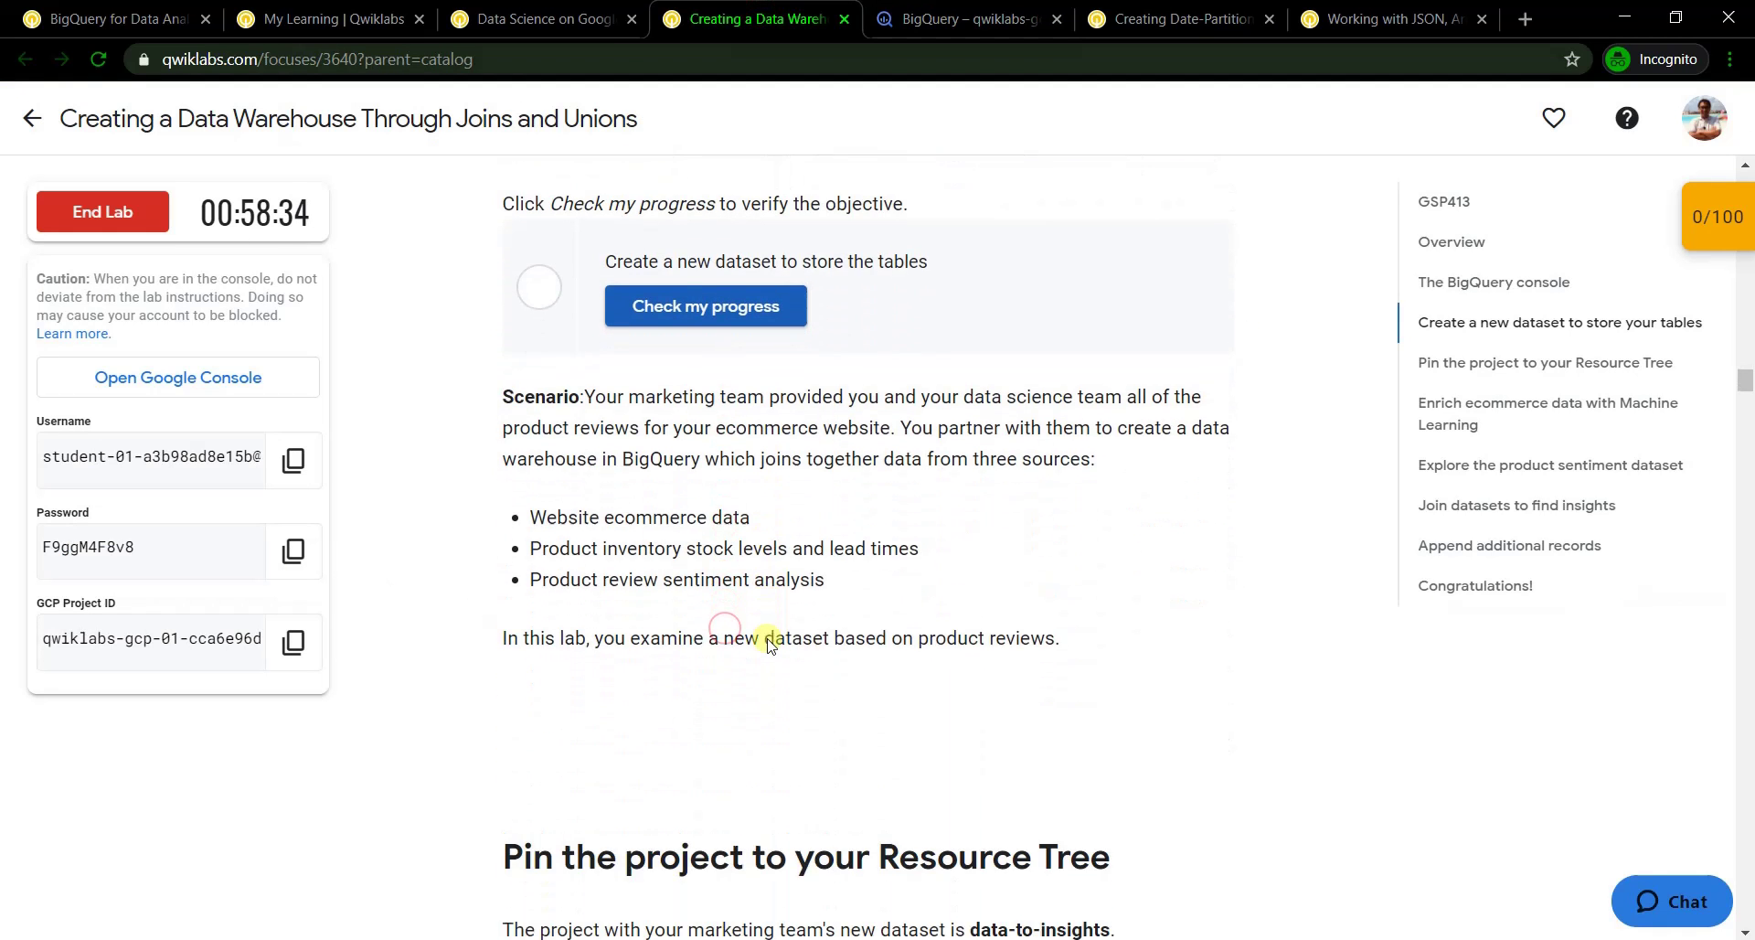
Open the public data-to-insights project from the lab instructions and pin it to the BigQuery Resources tree
{"action": "scroll", "coordinate": [719, 686], "scroll_direction": "down", "scroll_amount": 7}
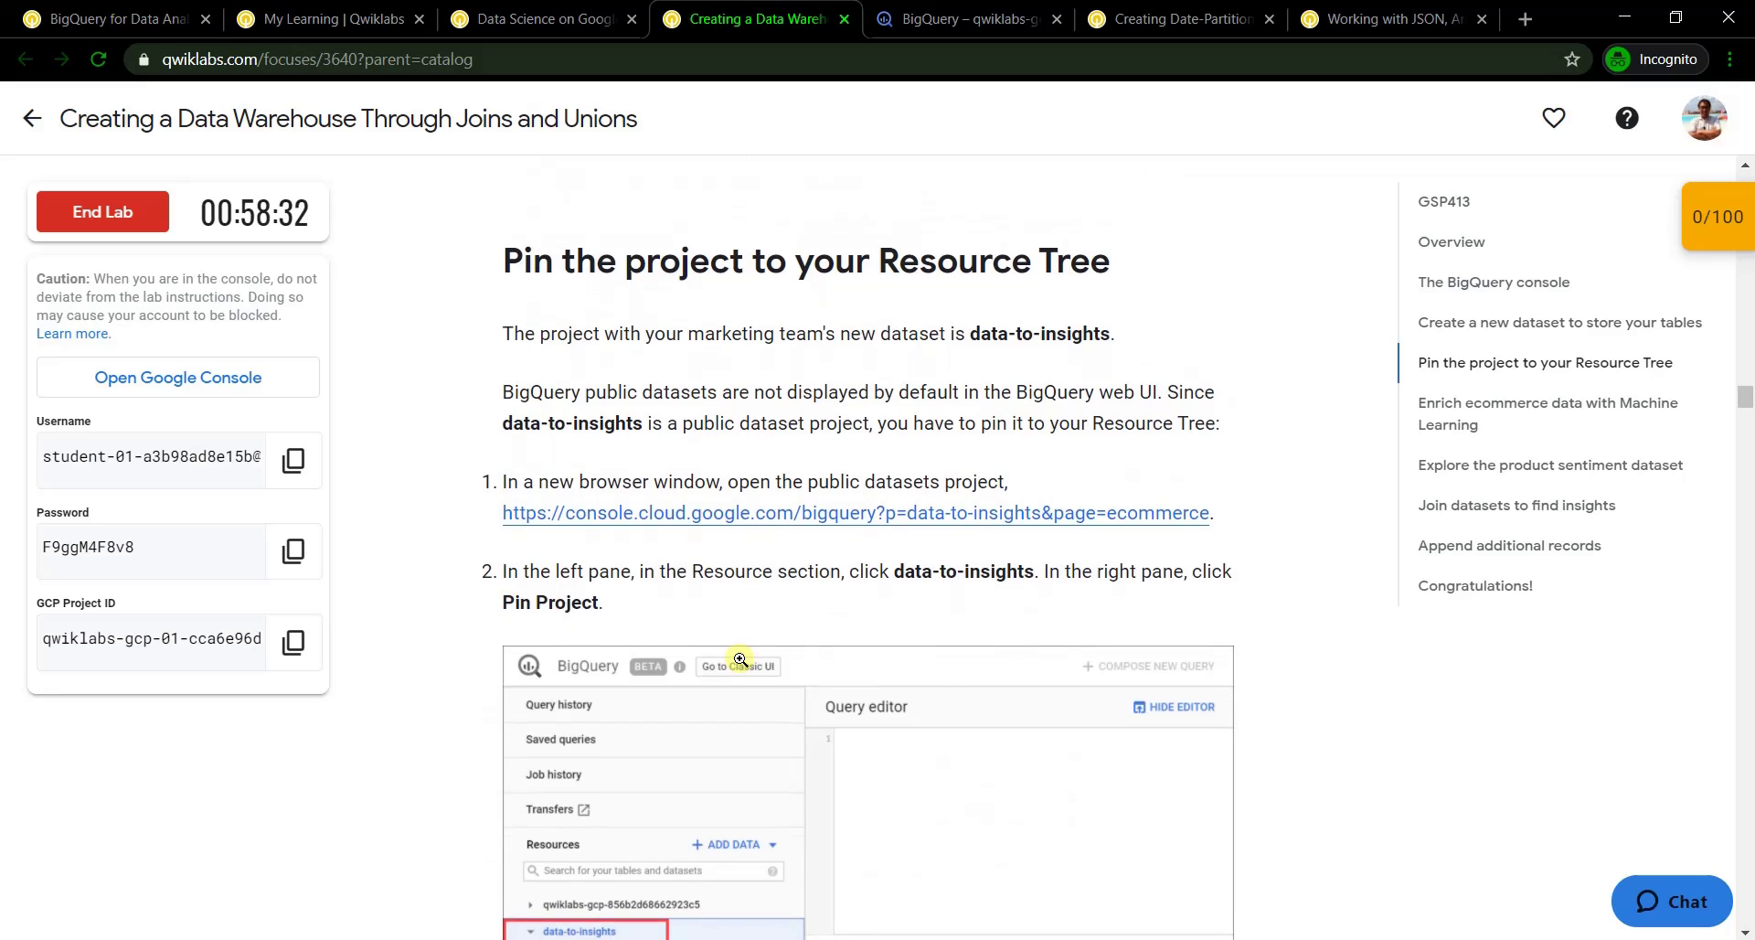
{"action": "scroll", "coordinate": [894, 471], "scroll_direction": "down", "scroll_amount": 7}
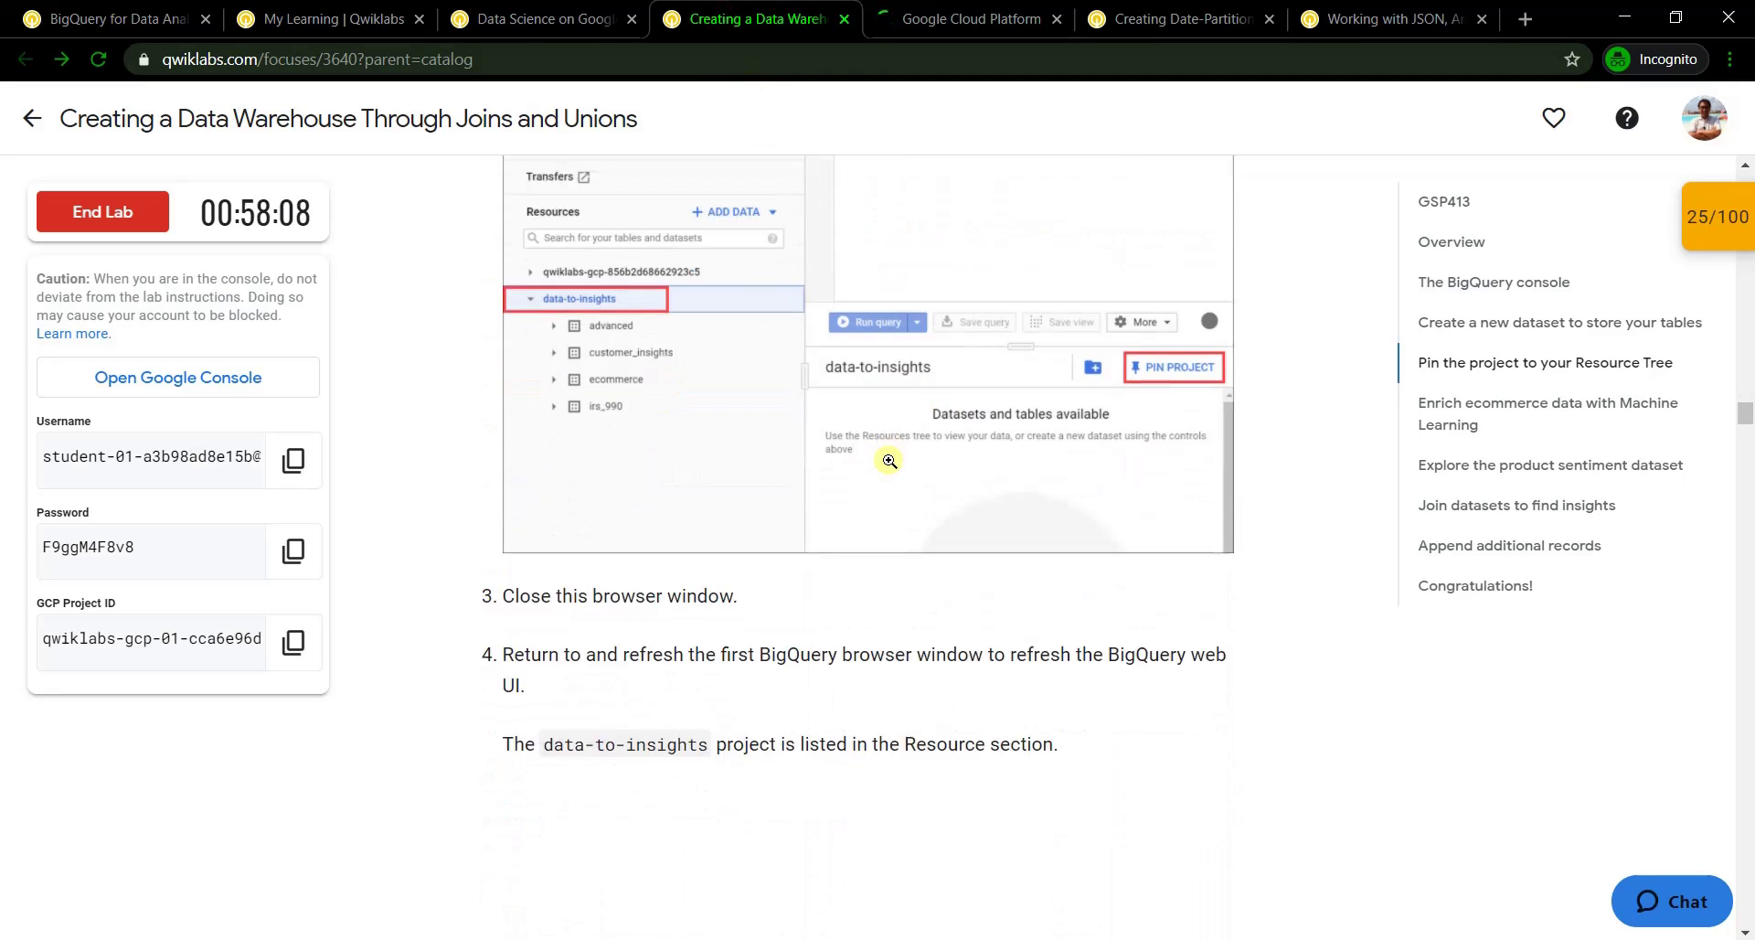
{"action": "left_click", "coordinate": [954, 21]}
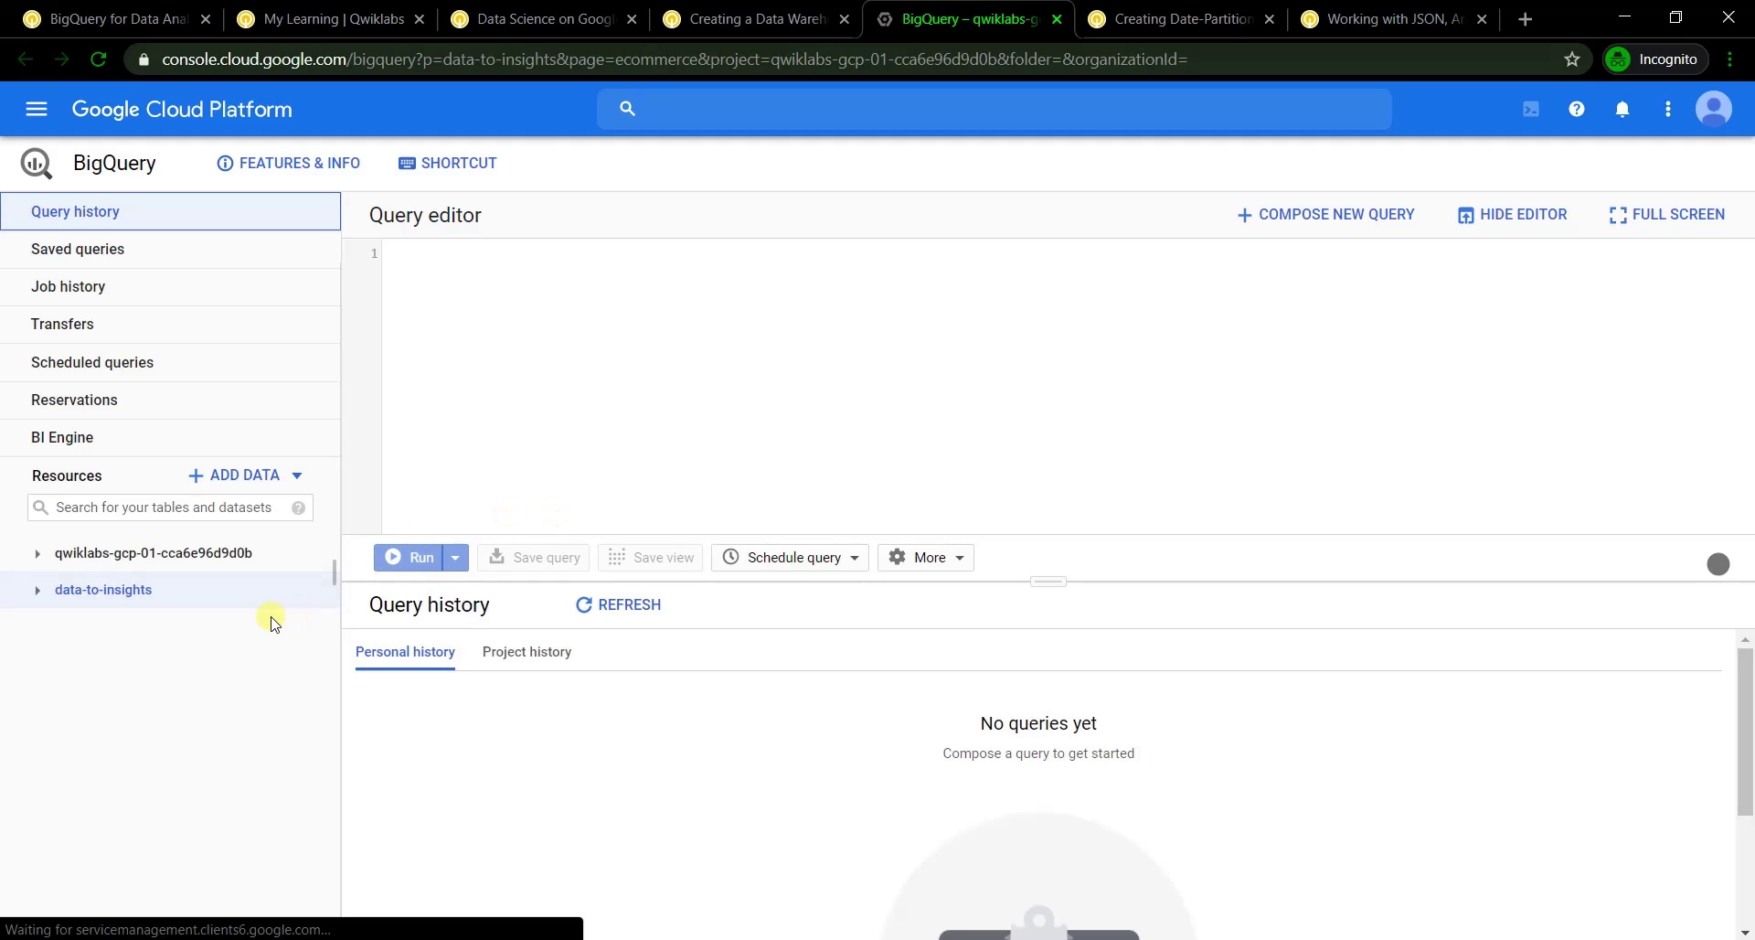
{"action": "left_click", "coordinate": [224, 605]}
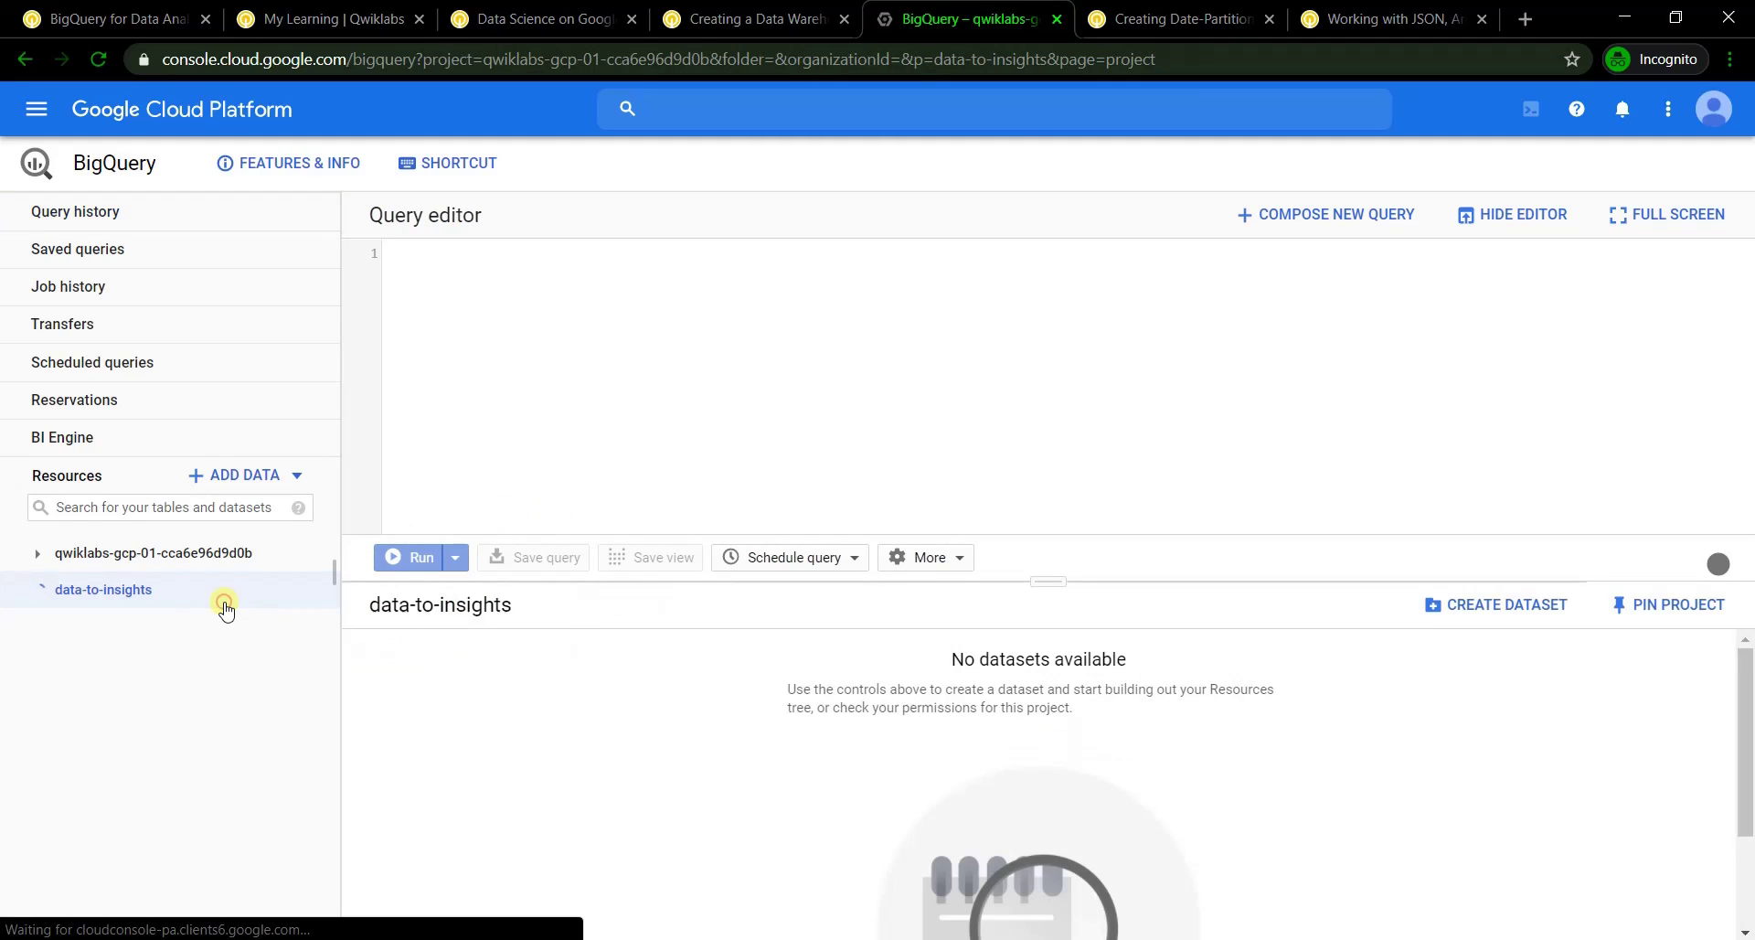
{"action": "left_click", "coordinate": [1677, 620]}
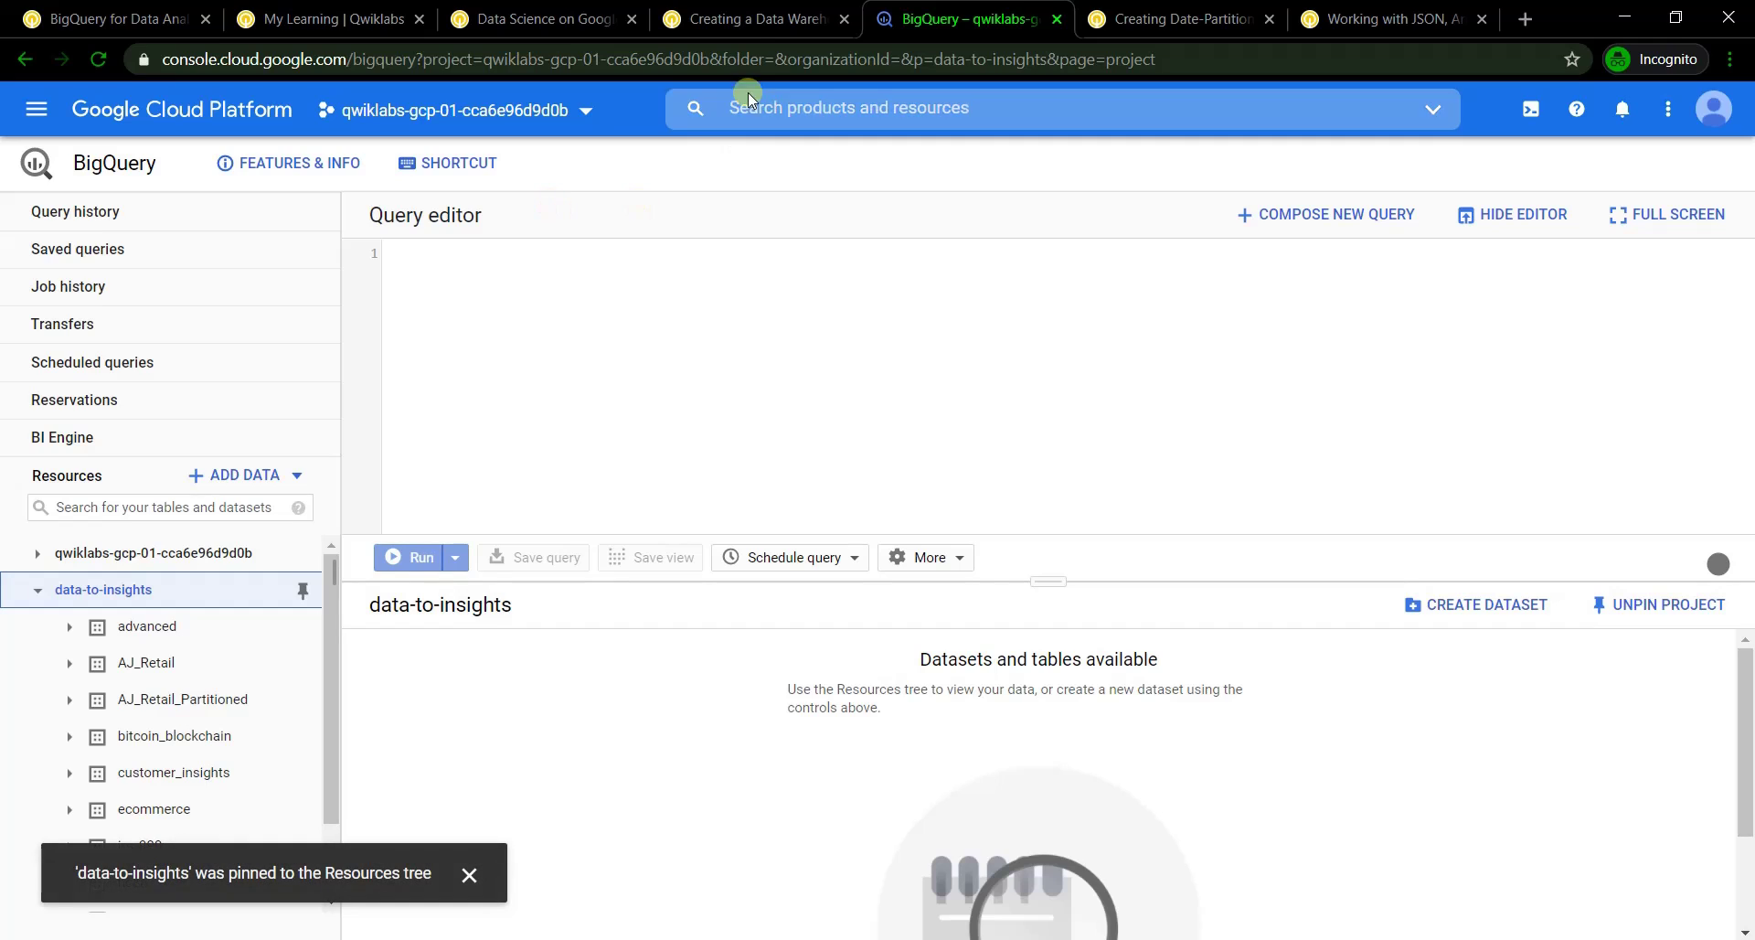
Read the lab instructions through to the product sentiment dataset questions and review the list of lab checkpoints
{"action": "left_click", "coordinate": [718, 23]}
{"action": "scroll", "coordinate": [791, 517], "scroll_direction": "down", "scroll_amount": 5}
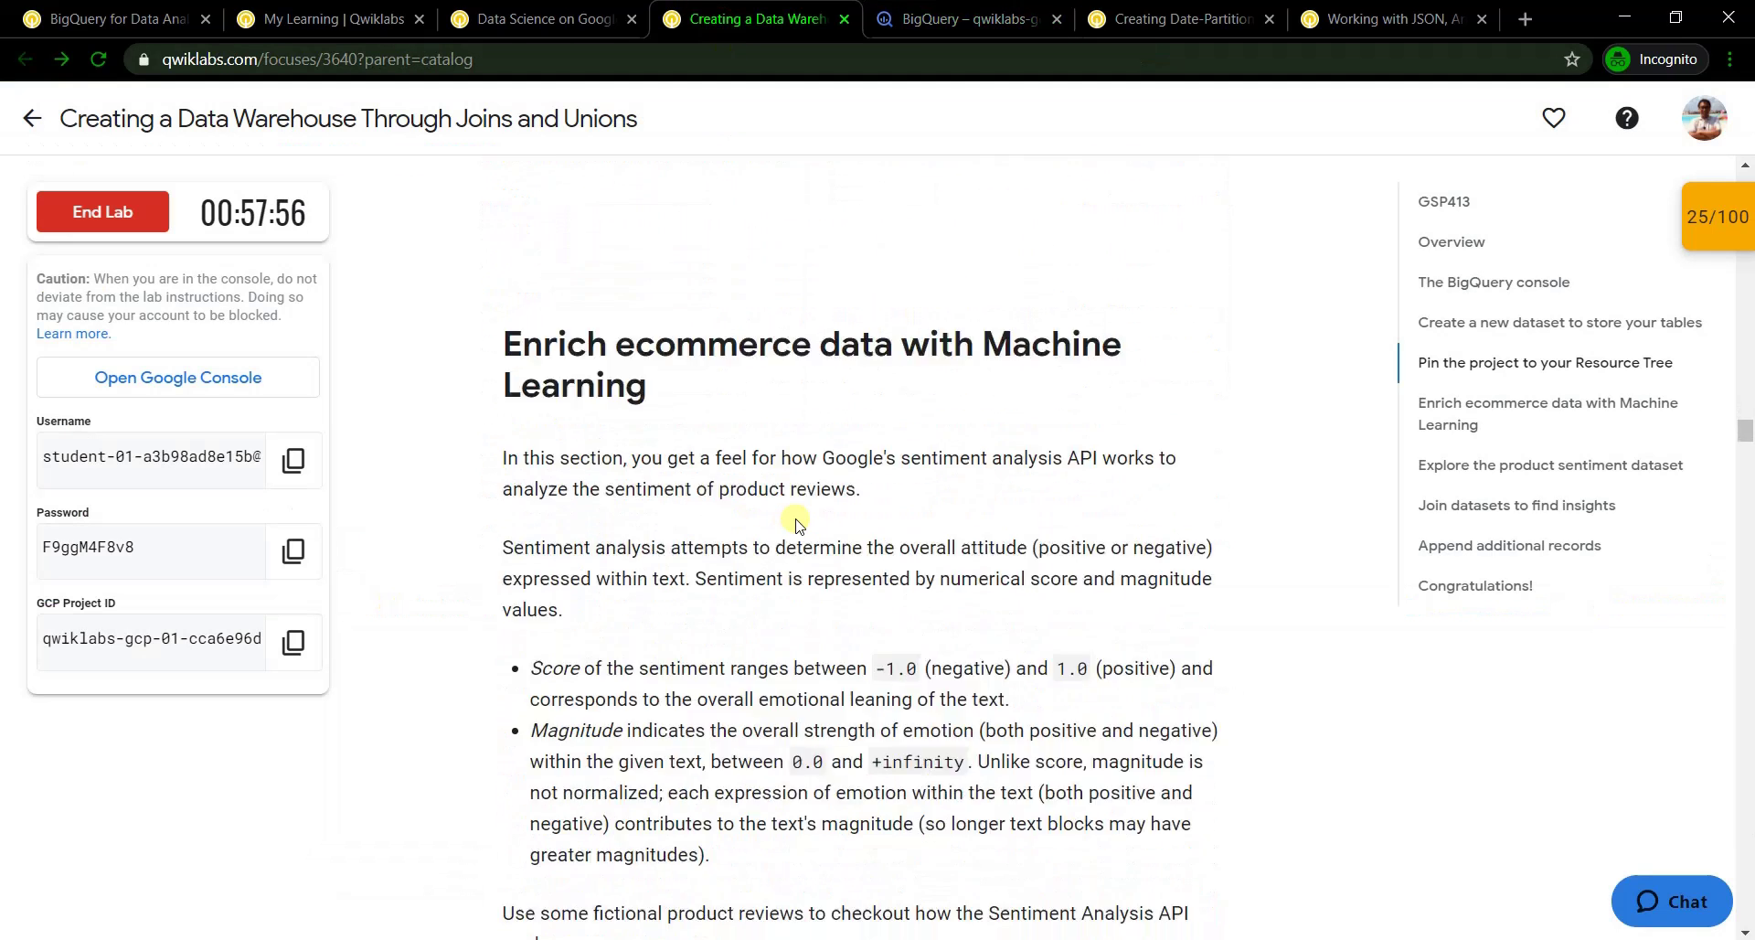
{"action": "scroll", "coordinate": [796, 516], "scroll_direction": "down", "scroll_amount": 6}
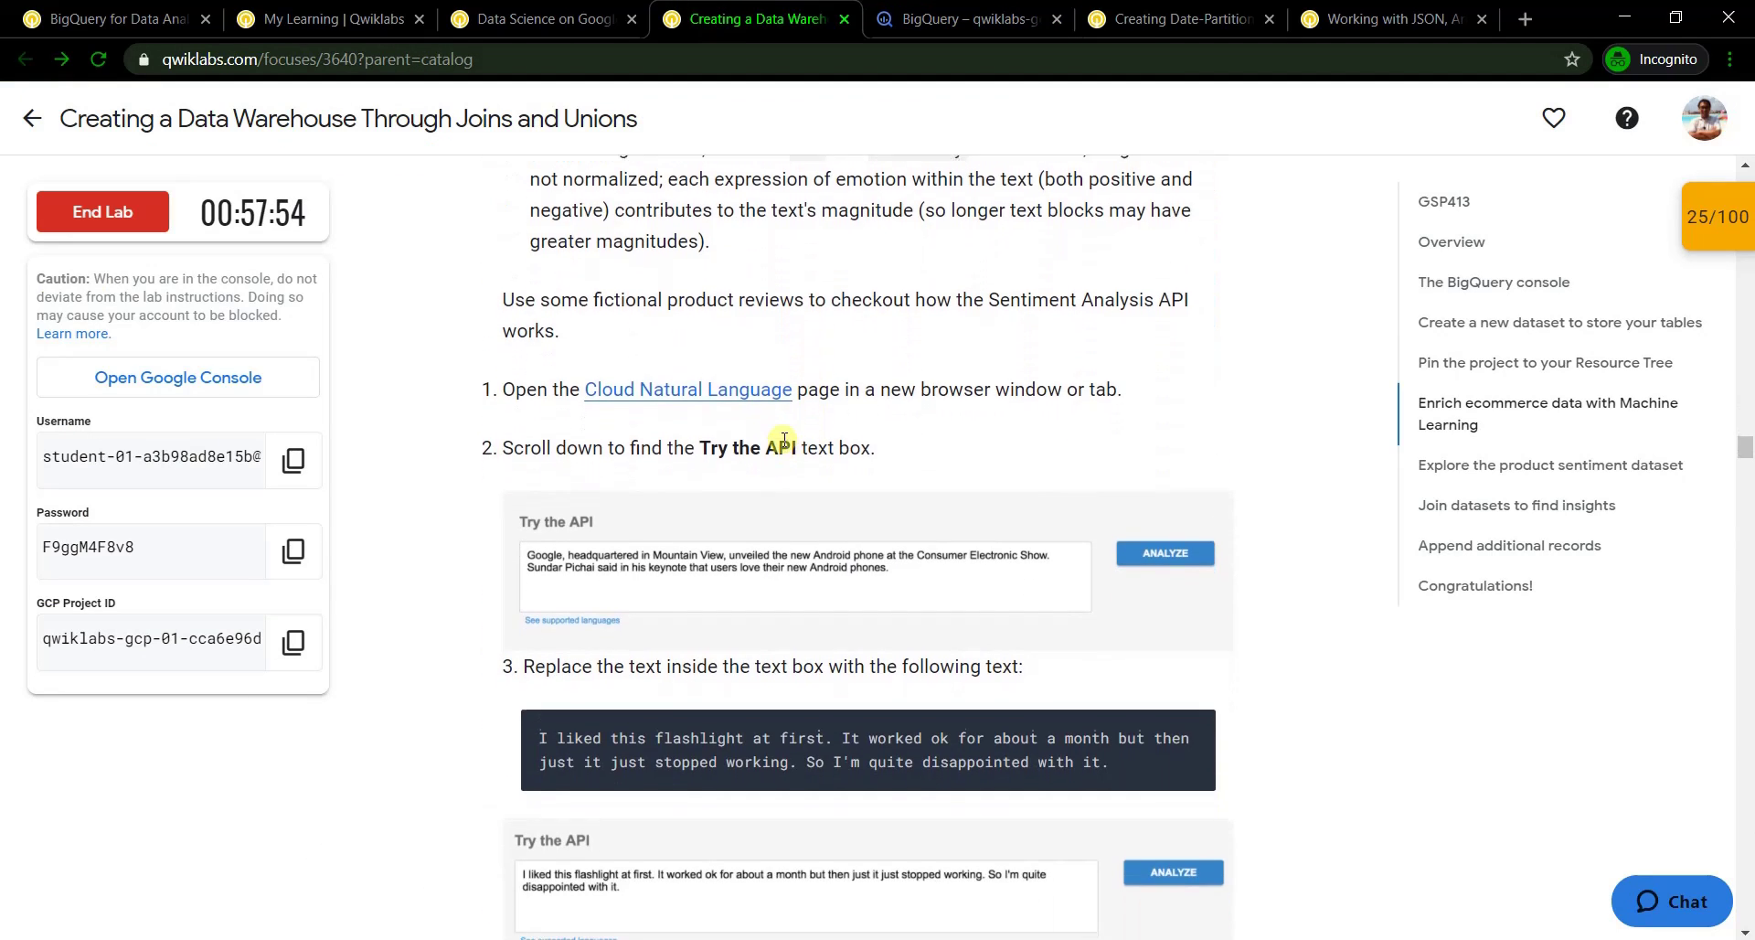
{"action": "scroll", "coordinate": [777, 365], "scroll_direction": "down", "scroll_amount": 1}
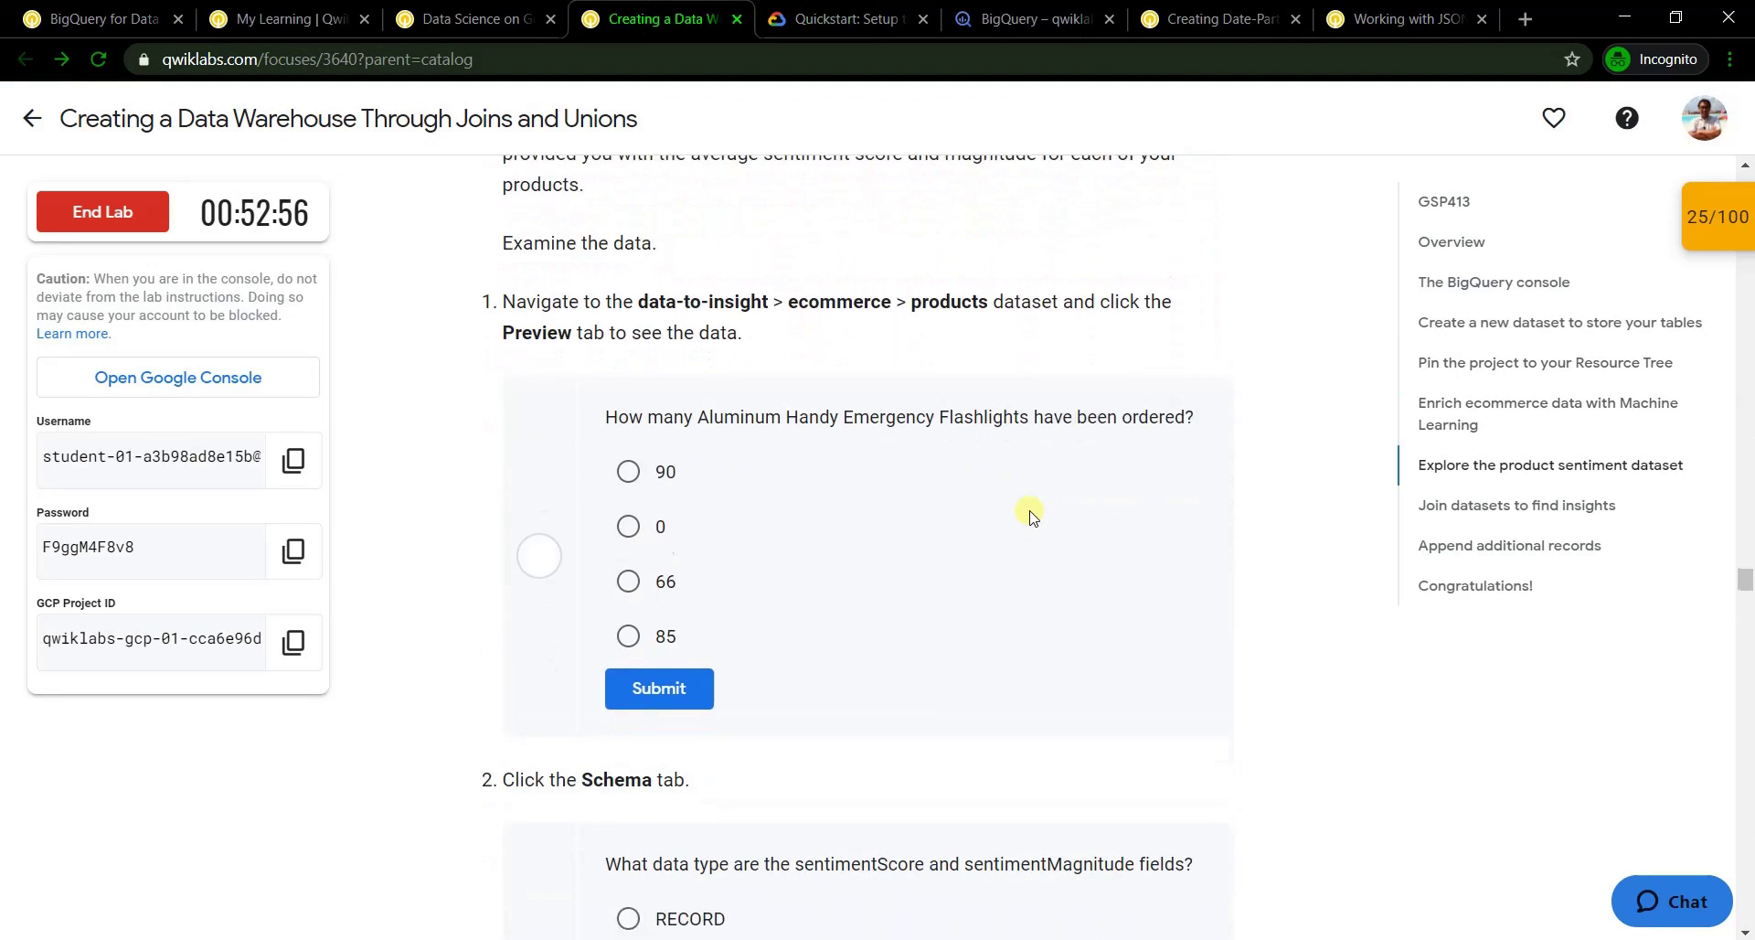
{"action": "scroll", "coordinate": [1006, 507], "scroll_direction": "down", "scroll_amount": 1}
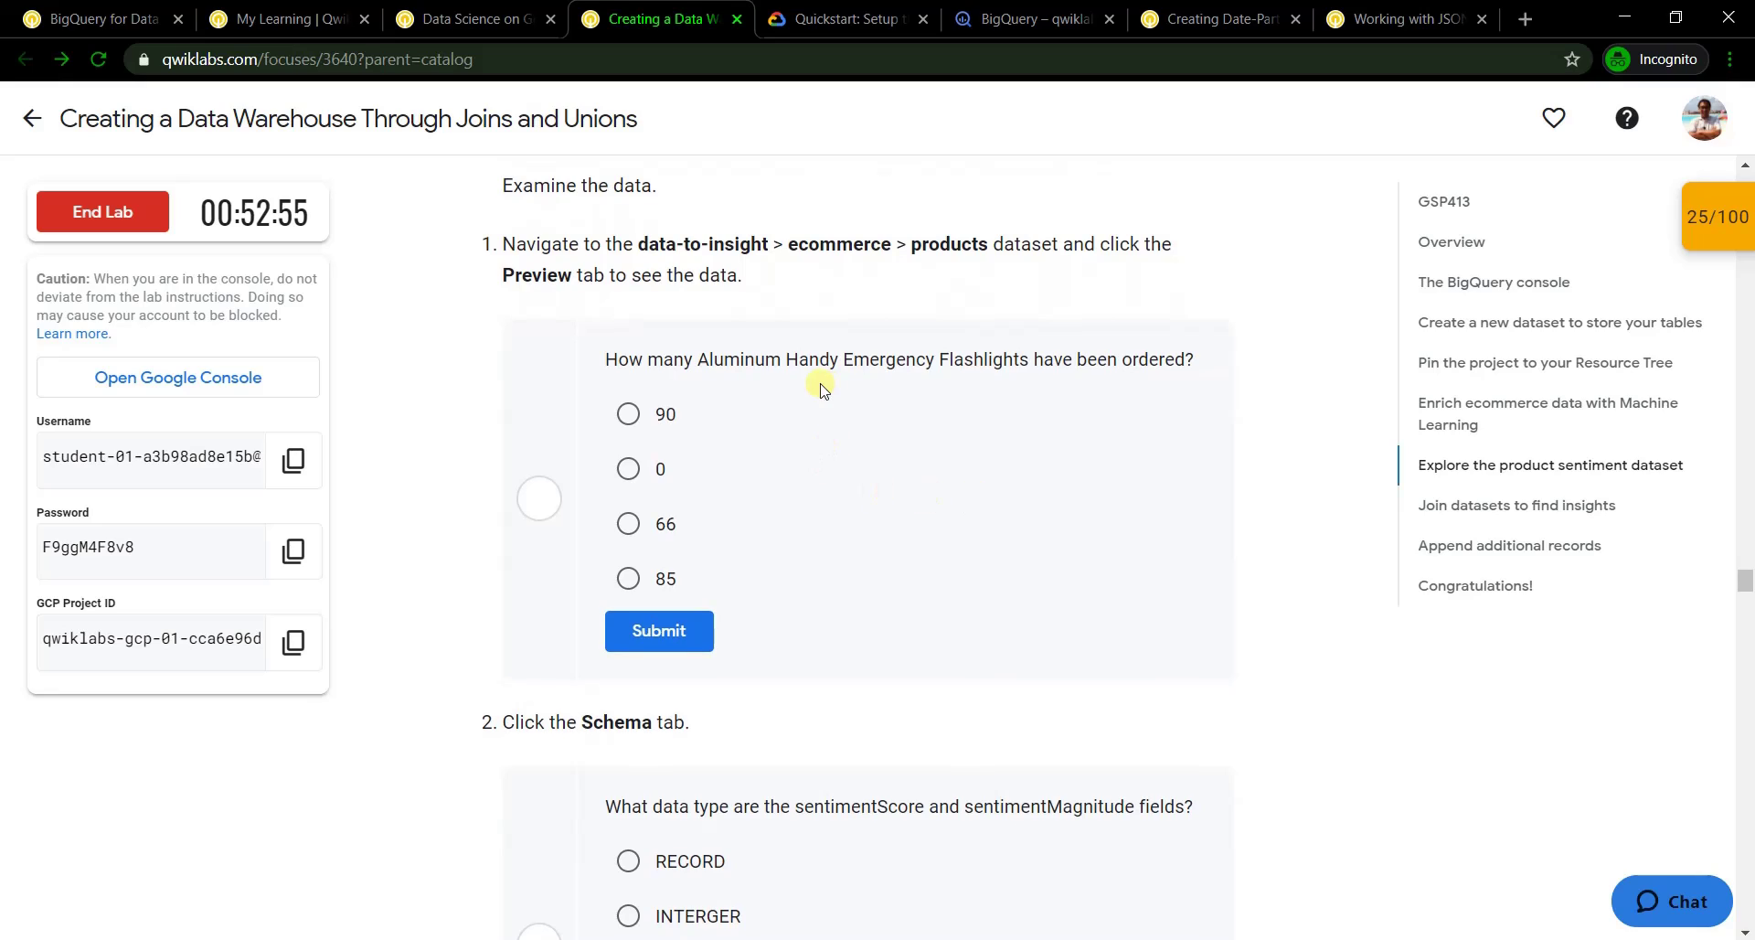
{"action": "left_click", "coordinate": [1715, 236]}
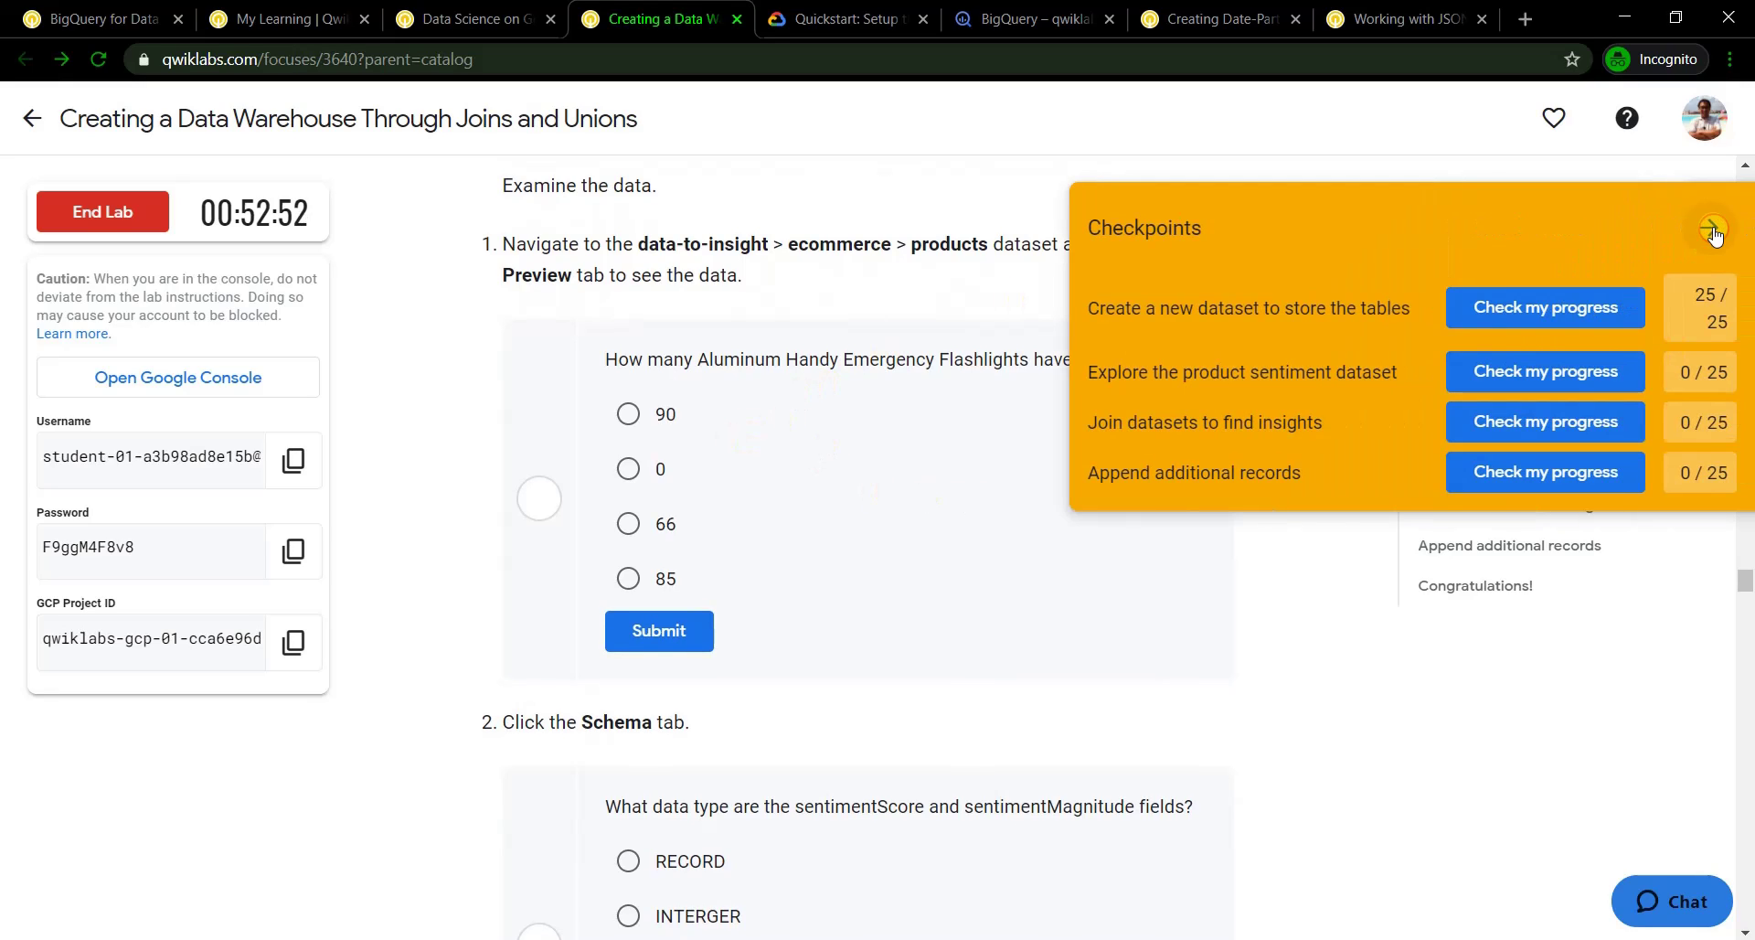
{"action": "left_click", "coordinate": [1716, 236]}
{"action": "scroll", "coordinate": [881, 338], "scroll_direction": "up", "scroll_amount": 1}
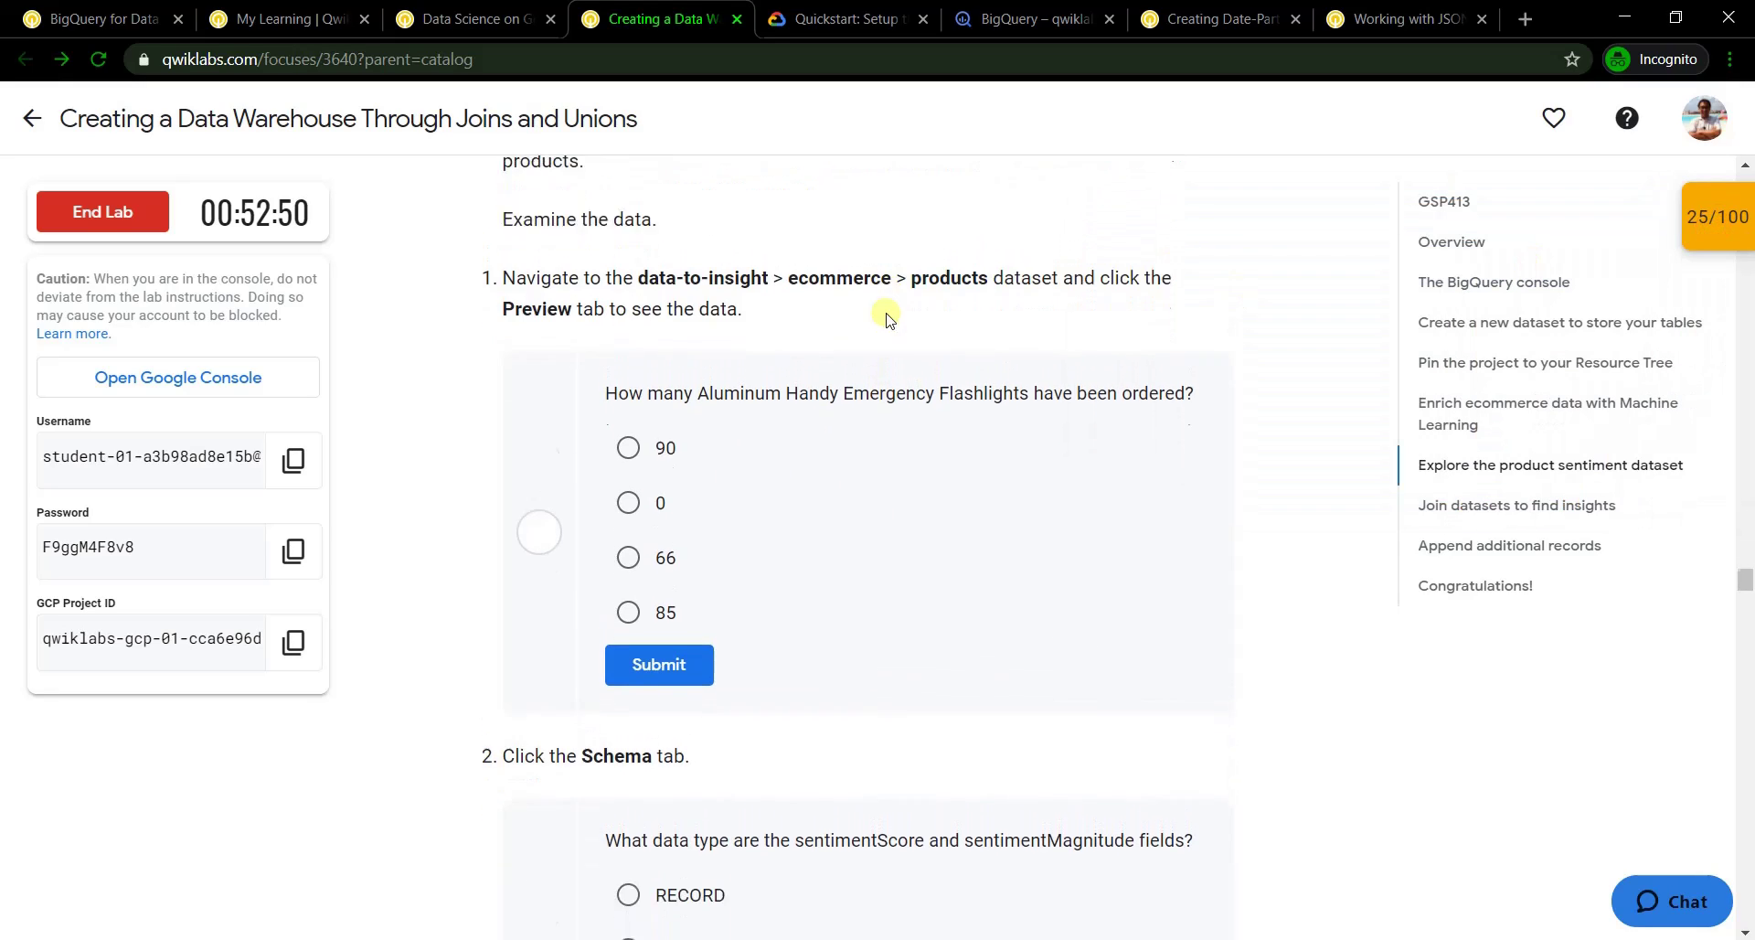
{"action": "scroll", "coordinate": [881, 324], "scroll_direction": "down", "scroll_amount": 2}
Switch to BigQuery and open the products table in the ecommerce dataset of the data-to-insights project
{"action": "left_click", "coordinate": [881, 22]}
{"action": "left_click", "coordinate": [922, 18]}
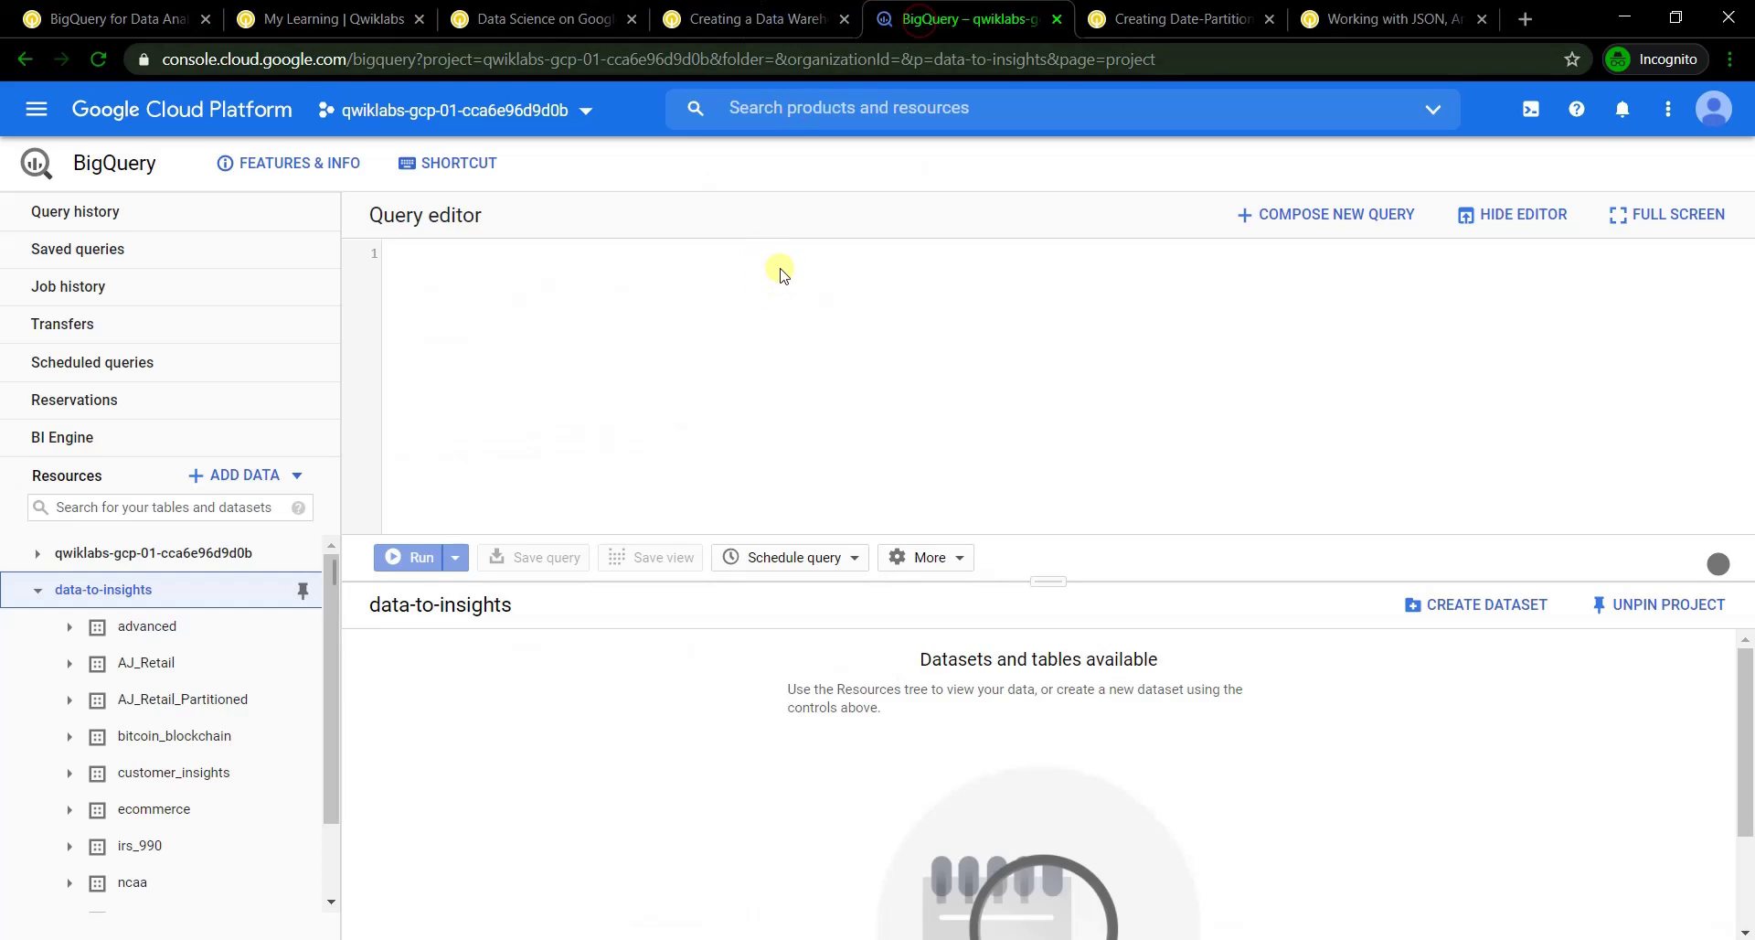
{"action": "left_click", "coordinate": [782, 9]}
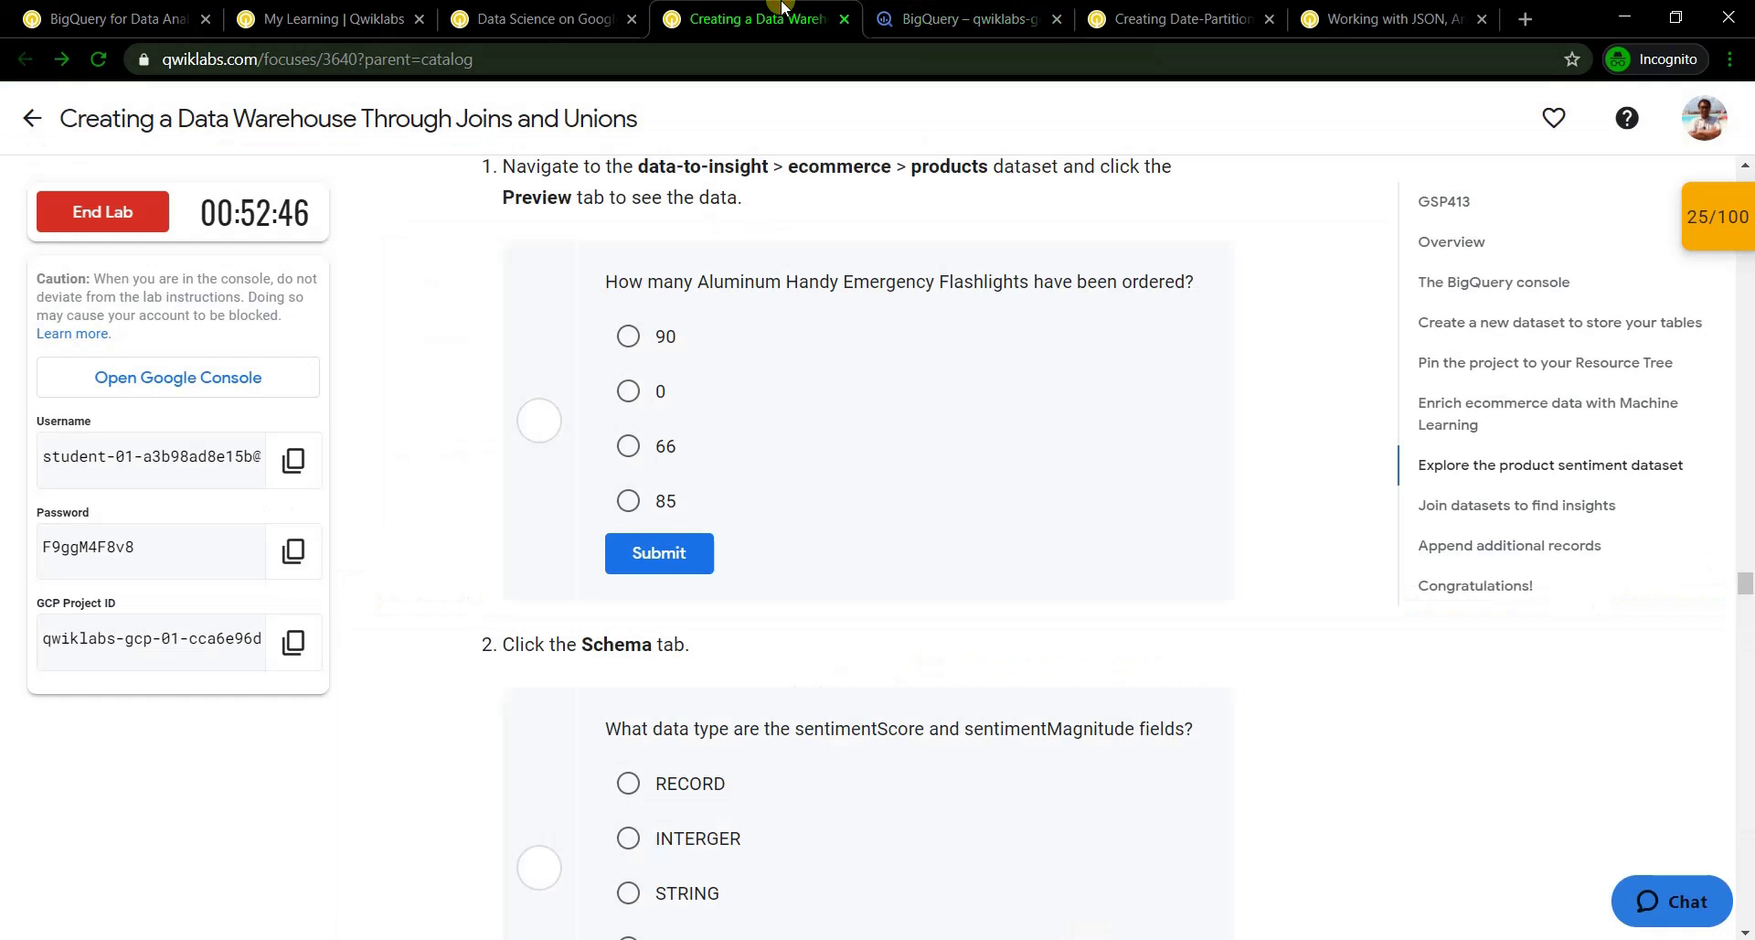
{"action": "left_click", "coordinate": [898, 22]}
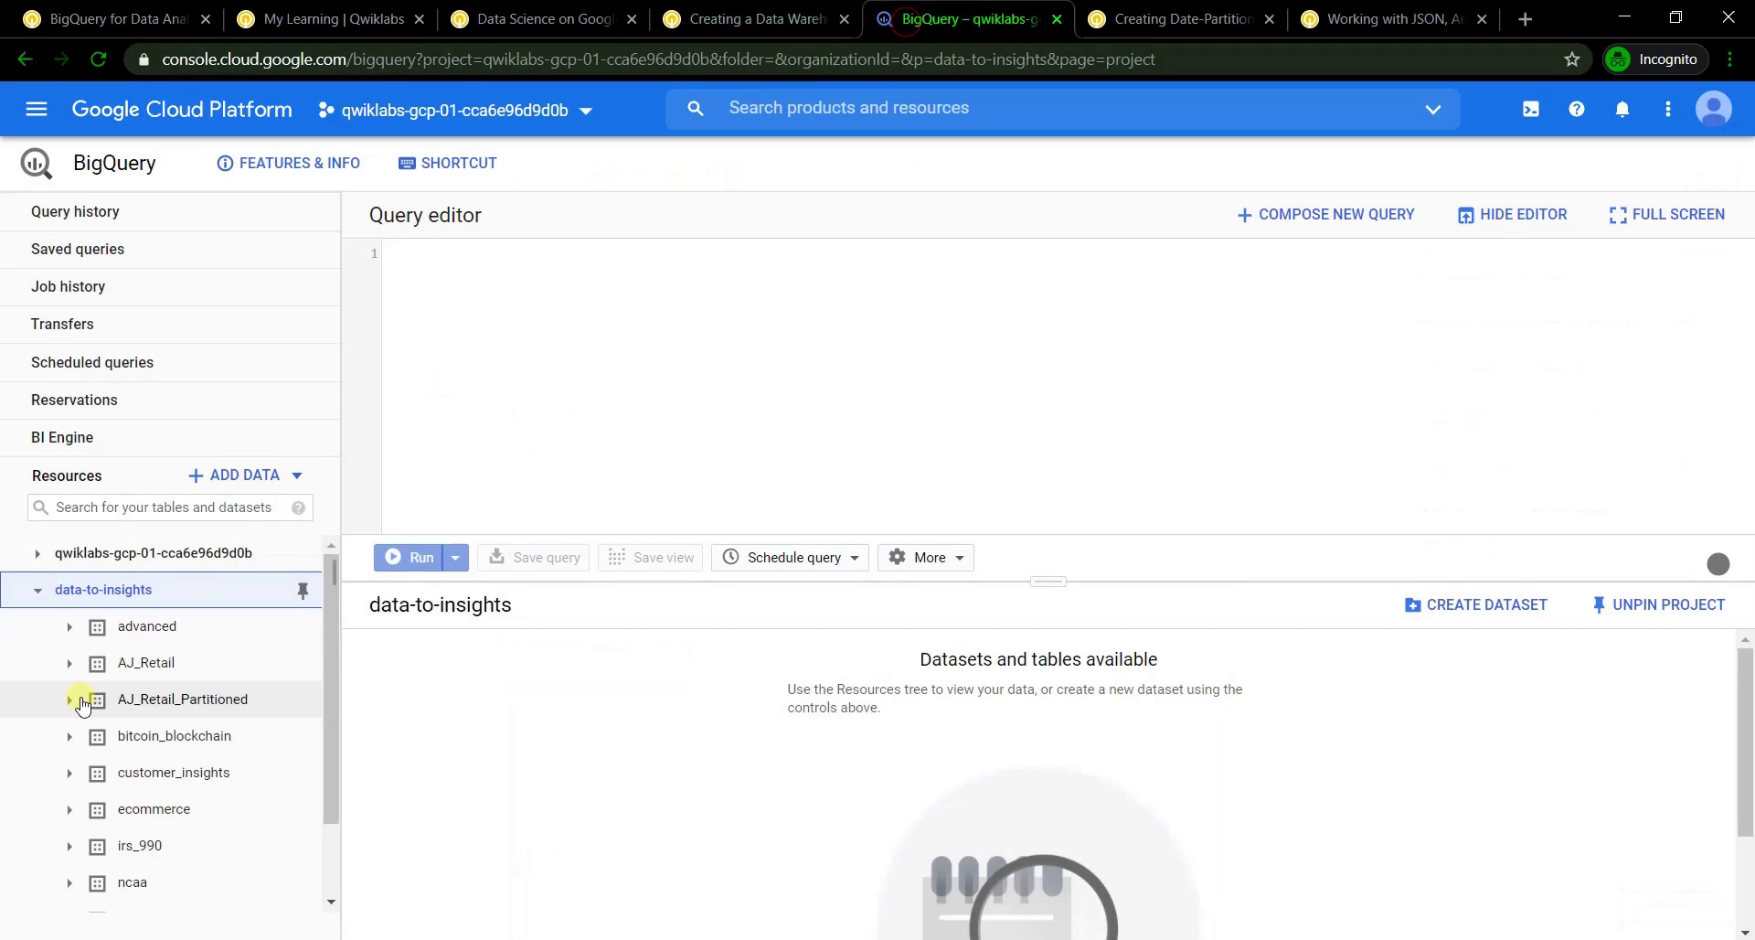
{"action": "scroll", "coordinate": [102, 729], "scroll_direction": "down", "scroll_amount": 1}
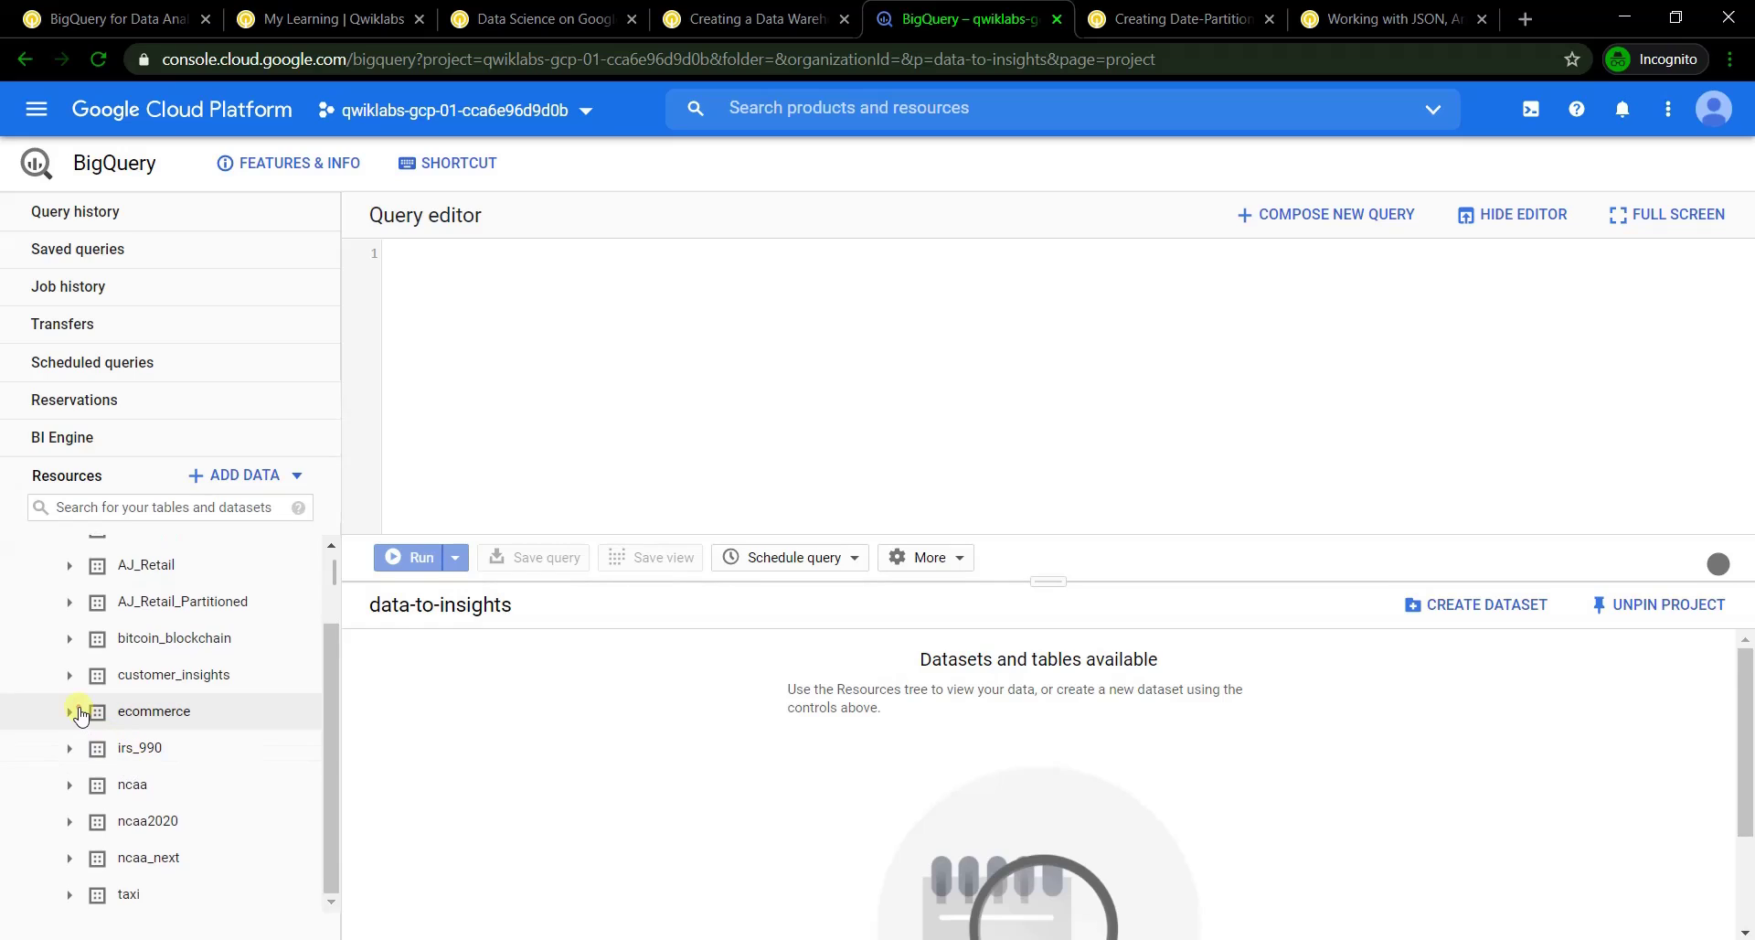
{"action": "left_click", "coordinate": [179, 723]}
{"action": "scroll", "coordinate": [149, 775], "scroll_direction": "down", "scroll_amount": 4}
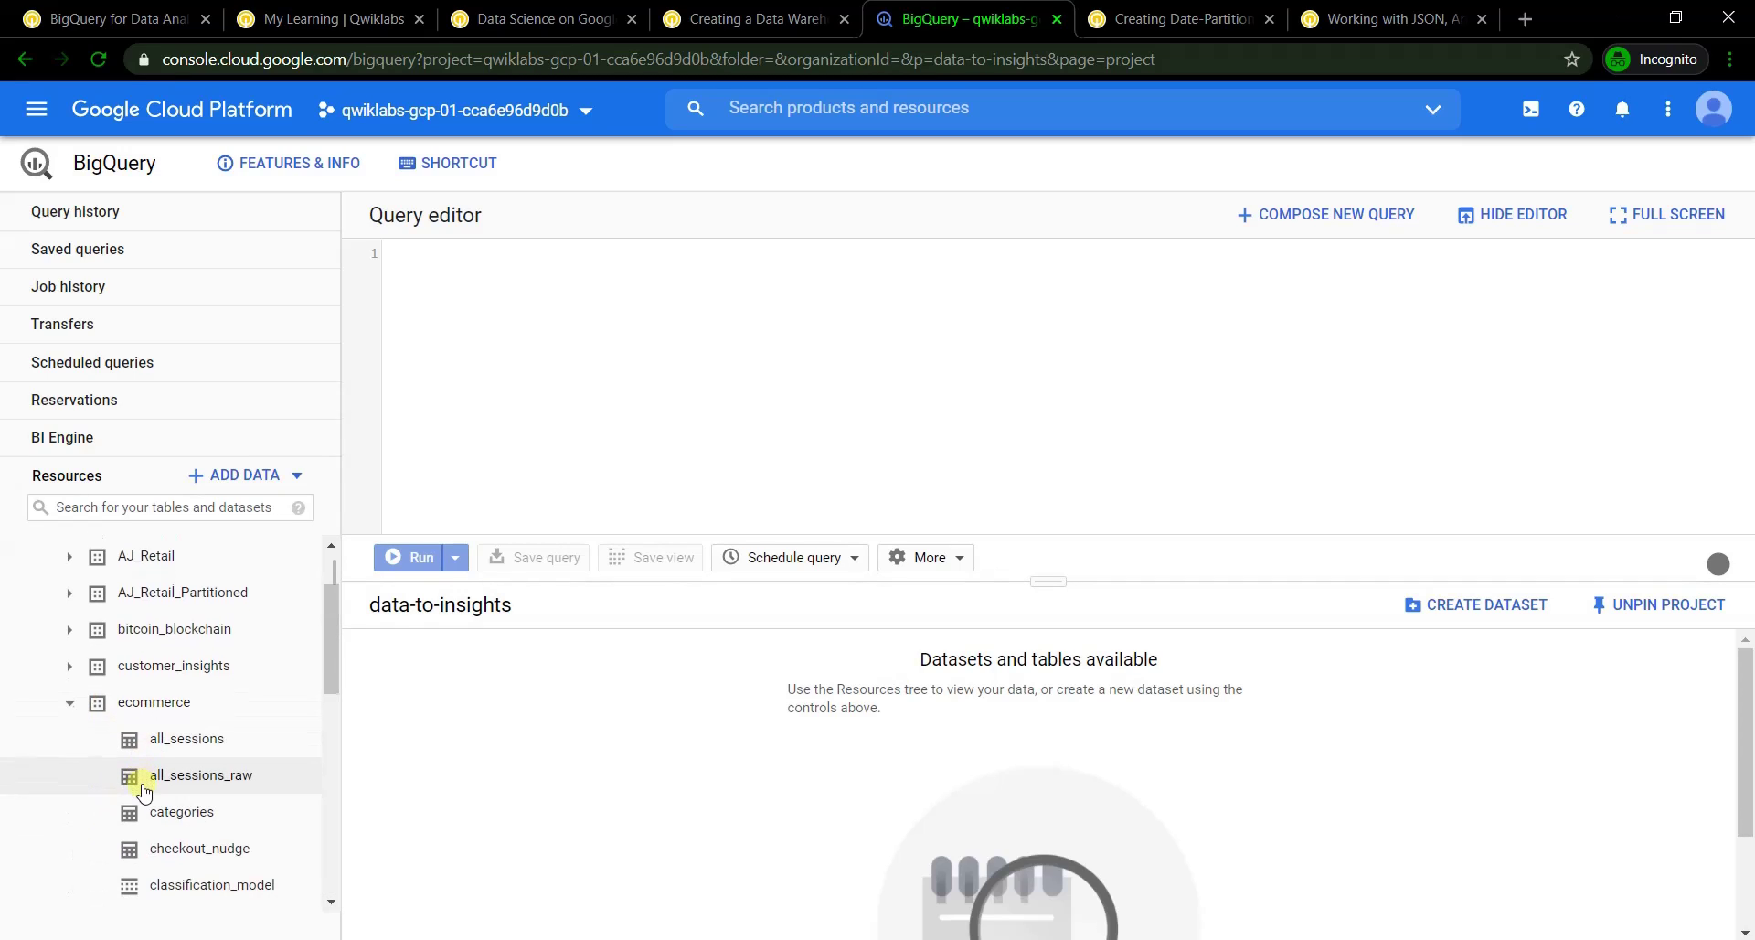
{"action": "scroll", "coordinate": [152, 854], "scroll_direction": "down", "scroll_amount": 1}
{"action": "left_click", "coordinate": [155, 693]}
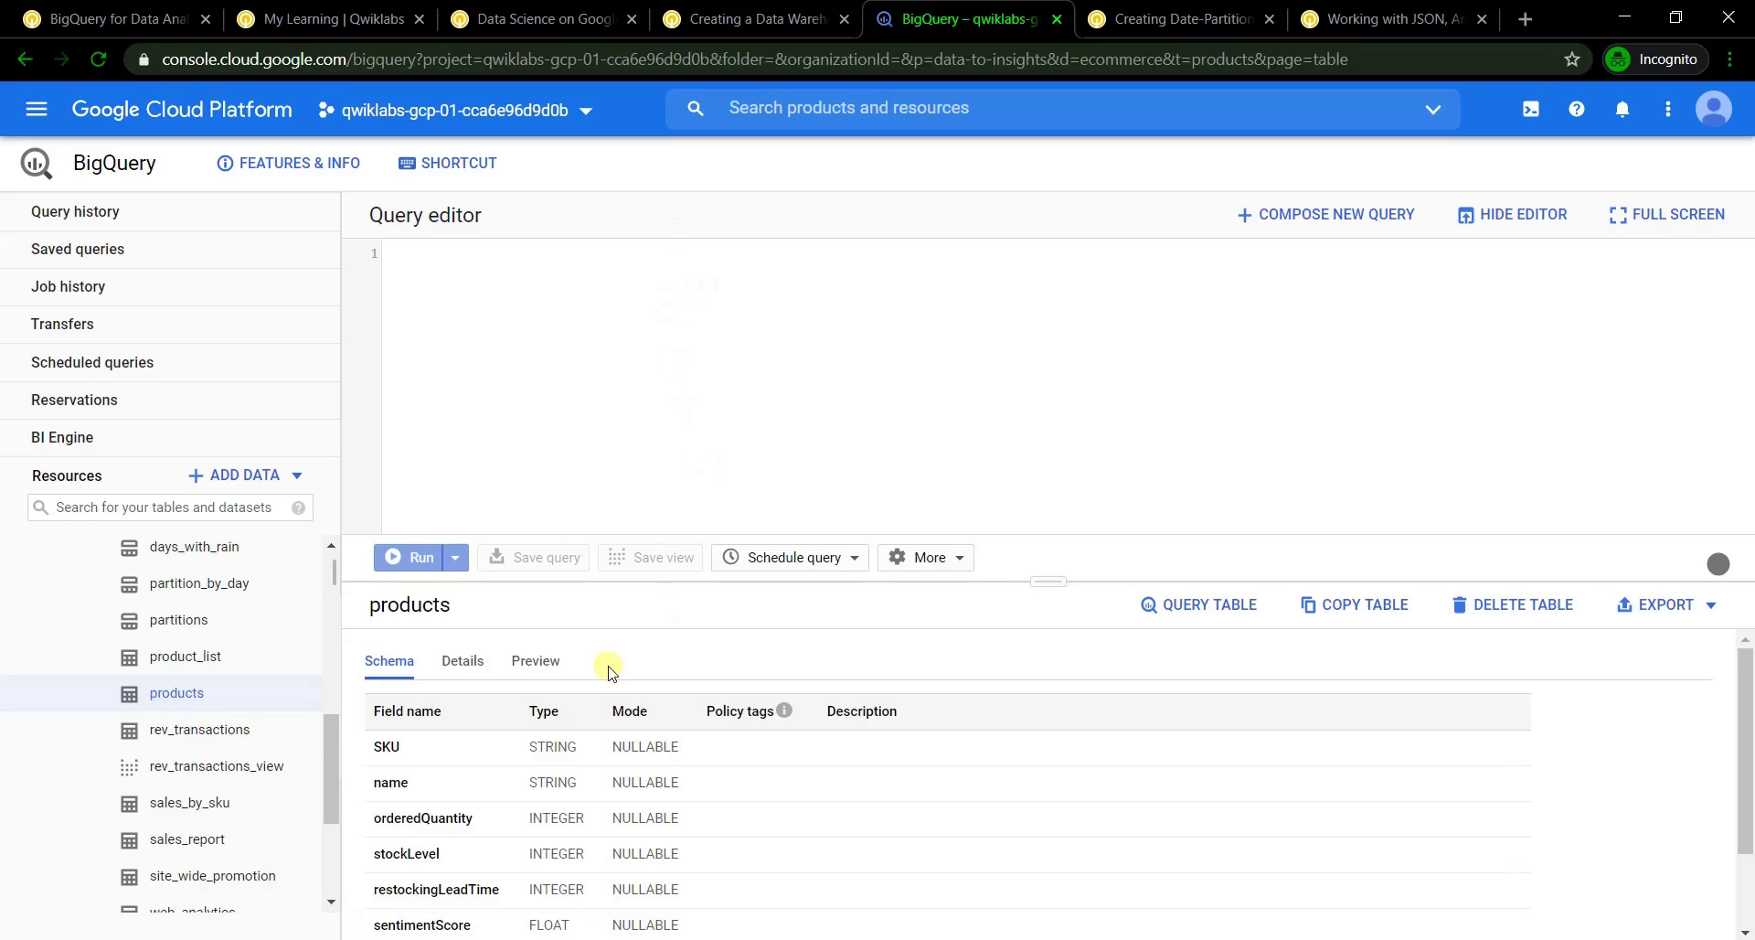
View the products table's details and then its data preview
{"action": "left_click", "coordinate": [482, 675]}
{"action": "scroll", "coordinate": [568, 724], "scroll_direction": "down", "scroll_amount": 2}
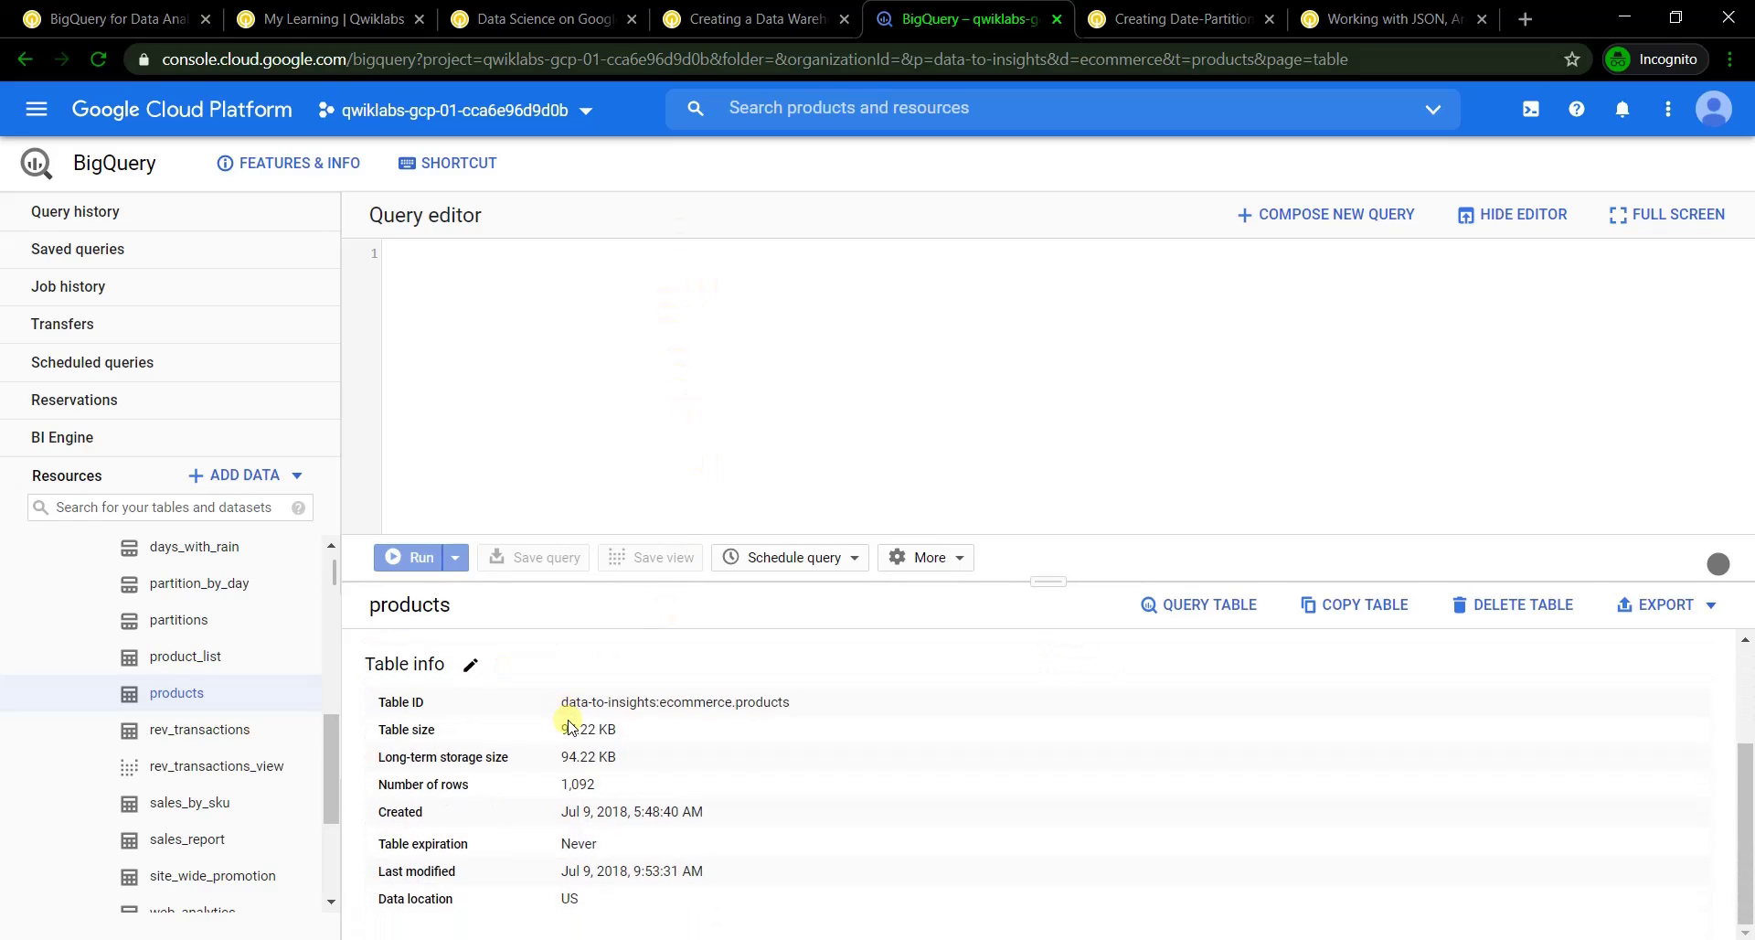
{"action": "scroll", "coordinate": [536, 695], "scroll_direction": "up", "scroll_amount": 2}
{"action": "left_click", "coordinate": [522, 677]}
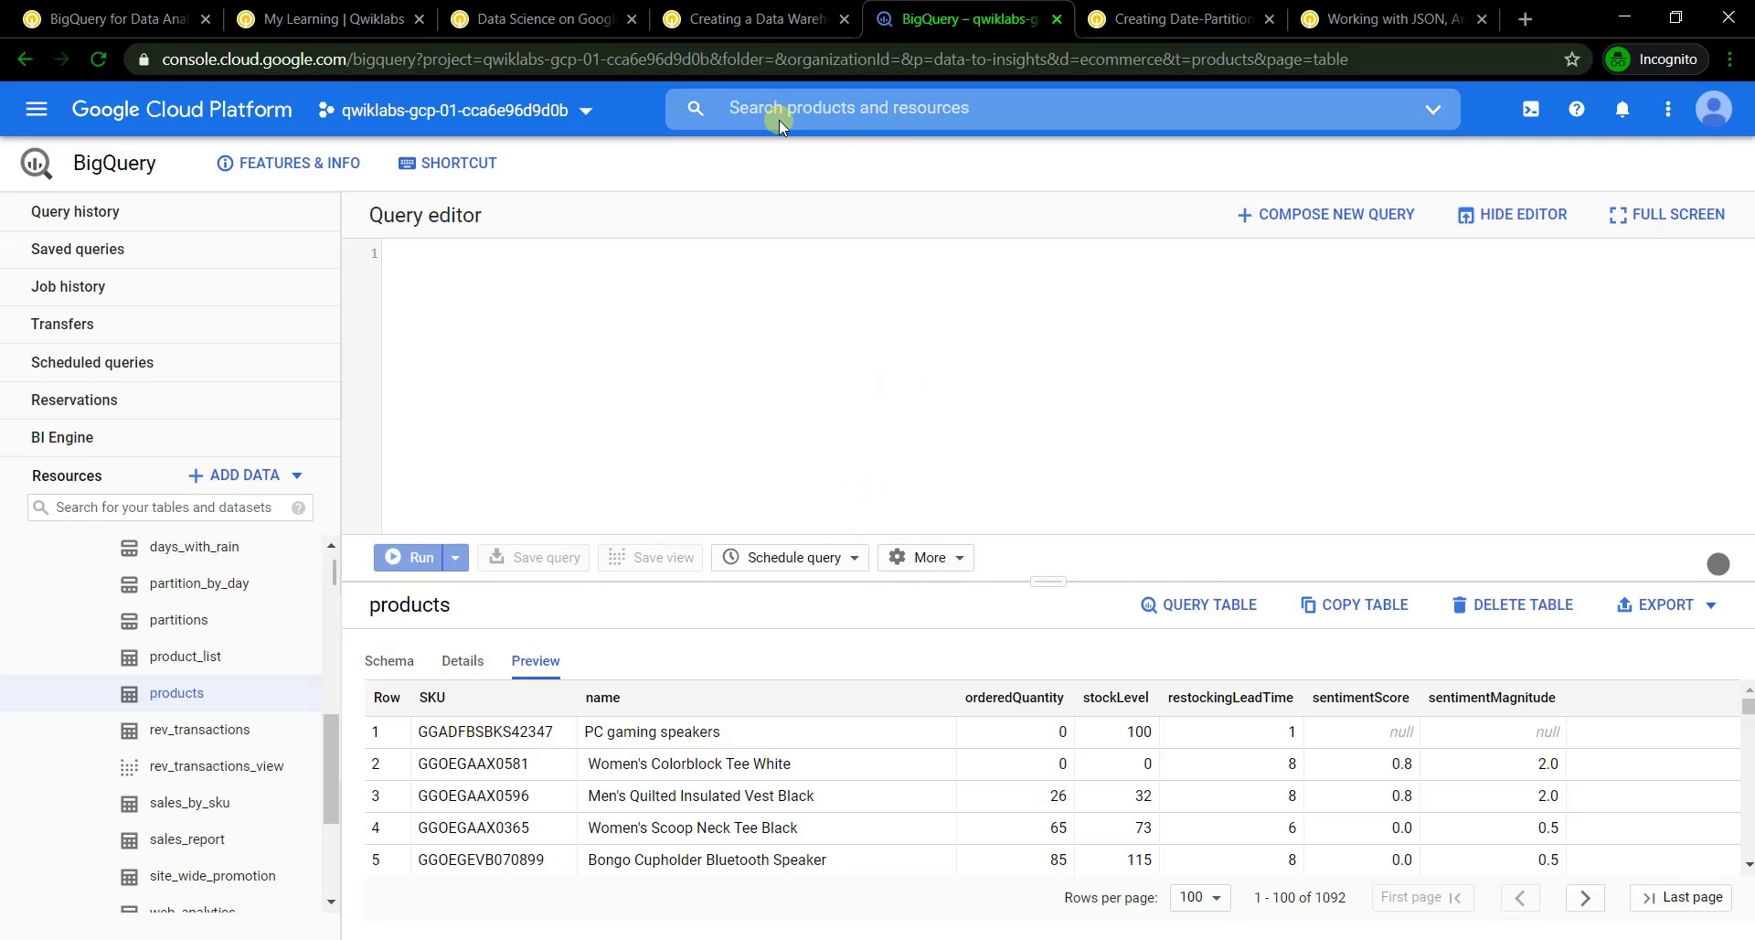
Look up the ordered quantity of the Aluminum Handy Emergency Flashlight in the products preview and submit 66 as the lab answer
{"action": "left_click", "coordinate": [749, 20]}
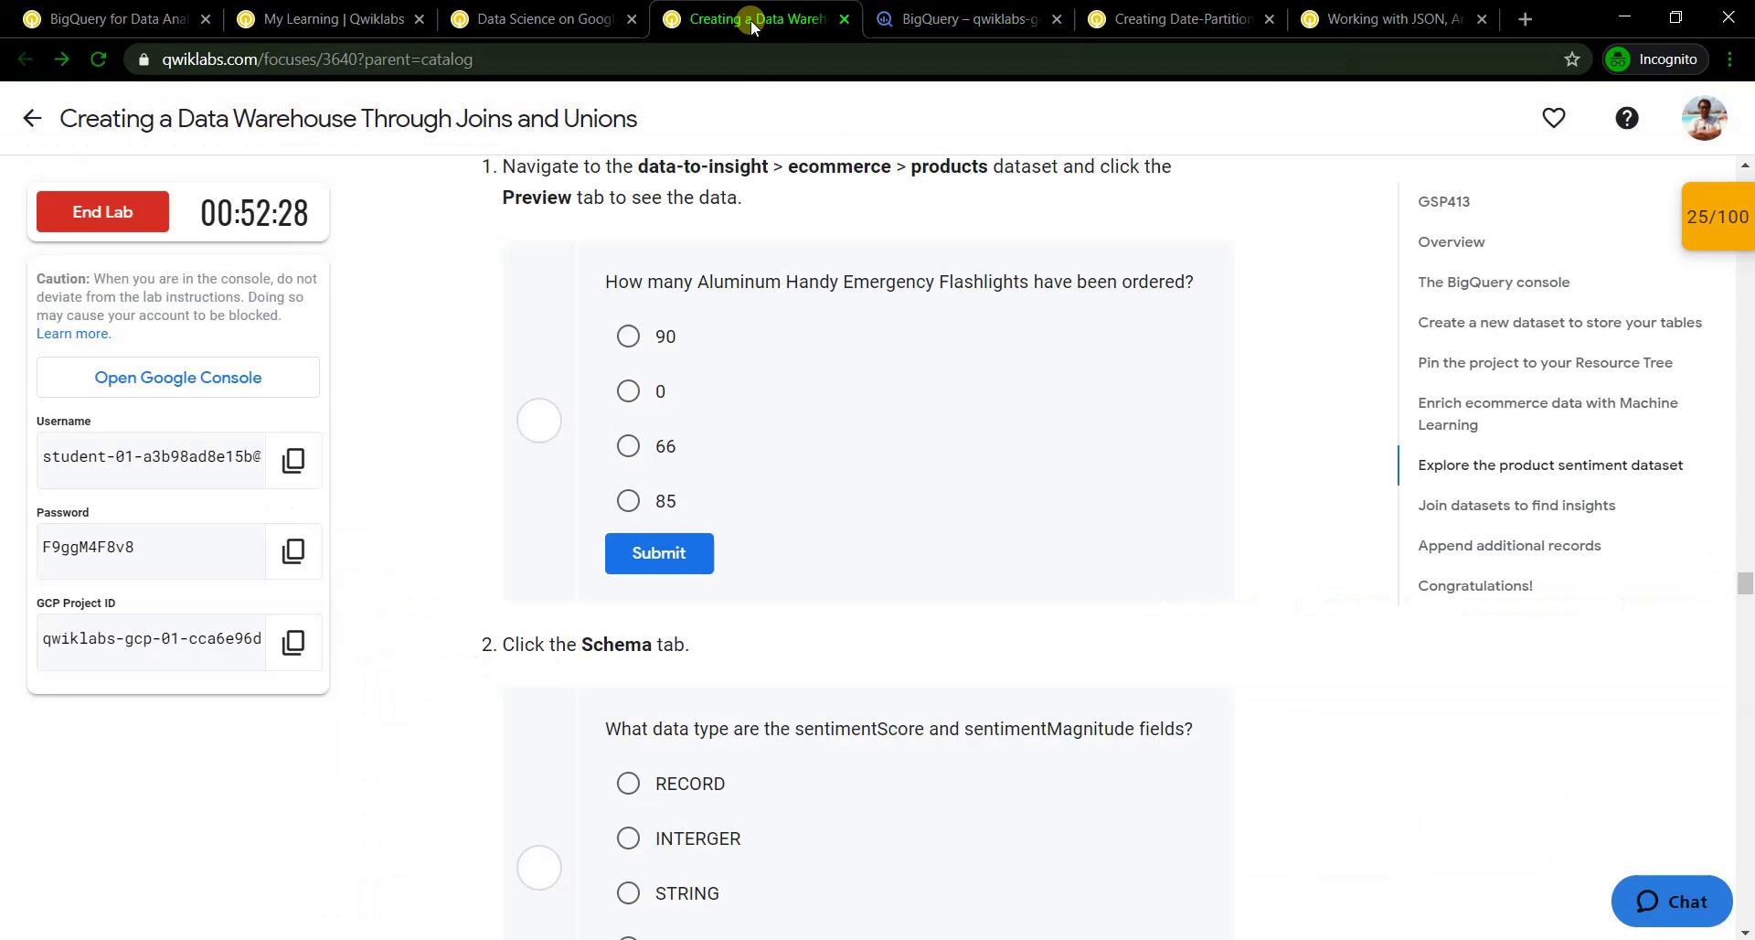
{"action": "left_click", "coordinate": [919, 28]}
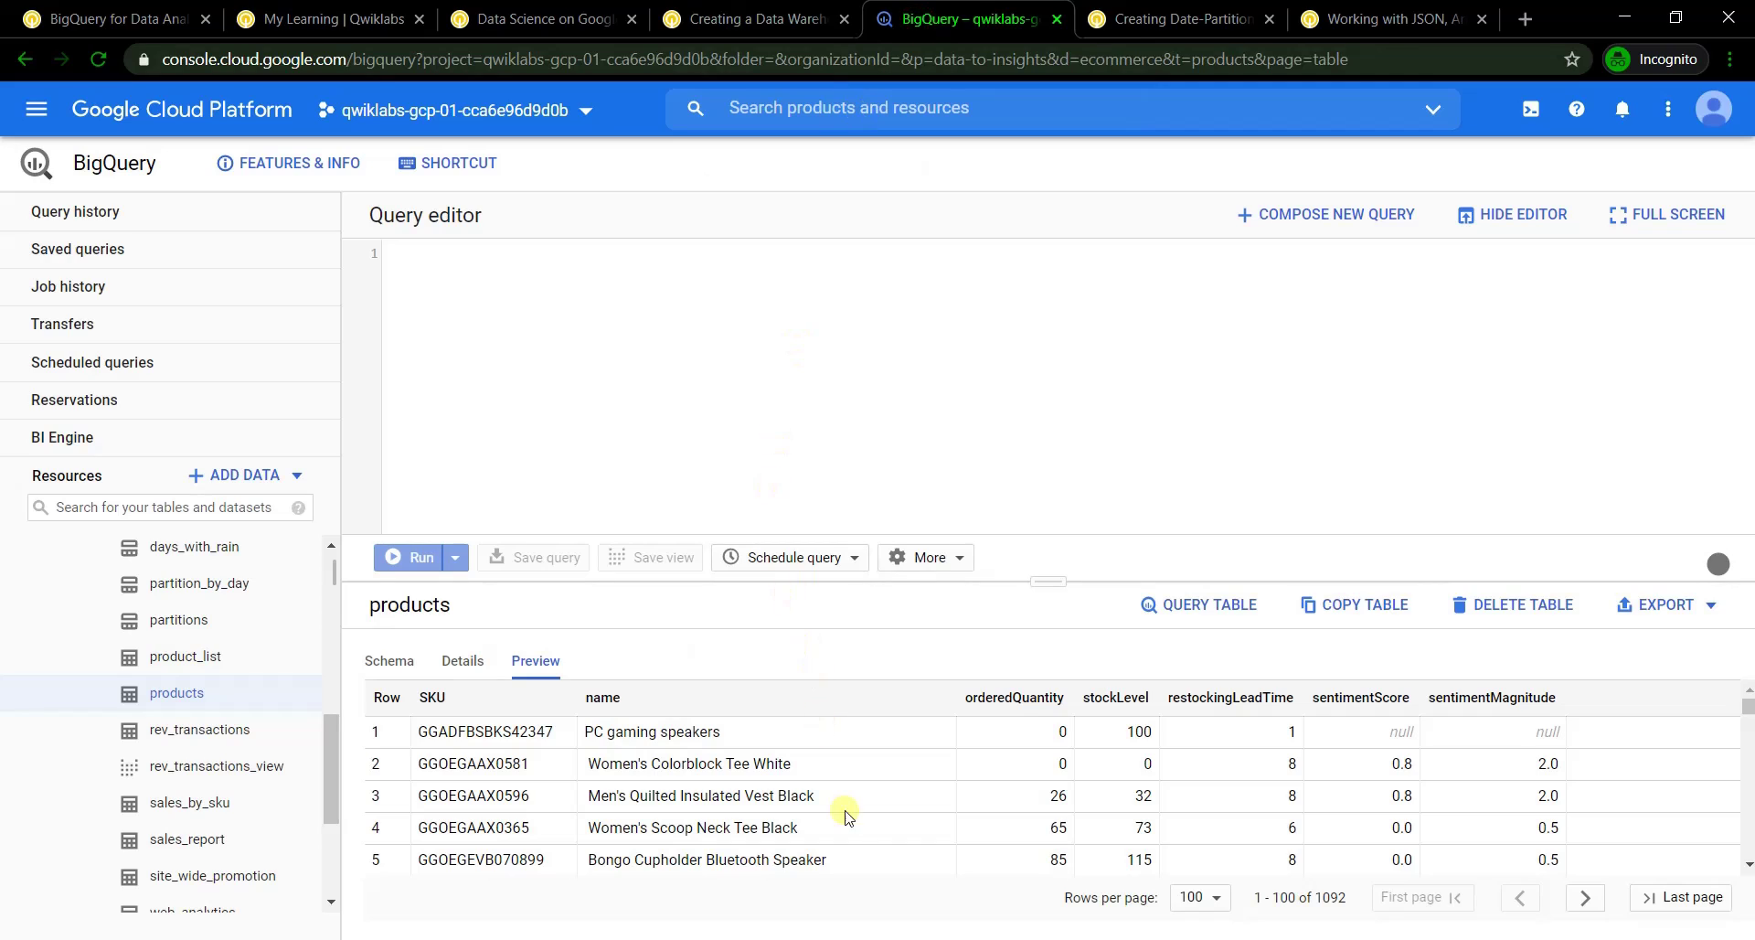
{"action": "scroll", "coordinate": [854, 832], "scroll_direction": "down", "scroll_amount": 1}
{"action": "scroll", "coordinate": [856, 830], "scroll_direction": "down", "scroll_amount": 2}
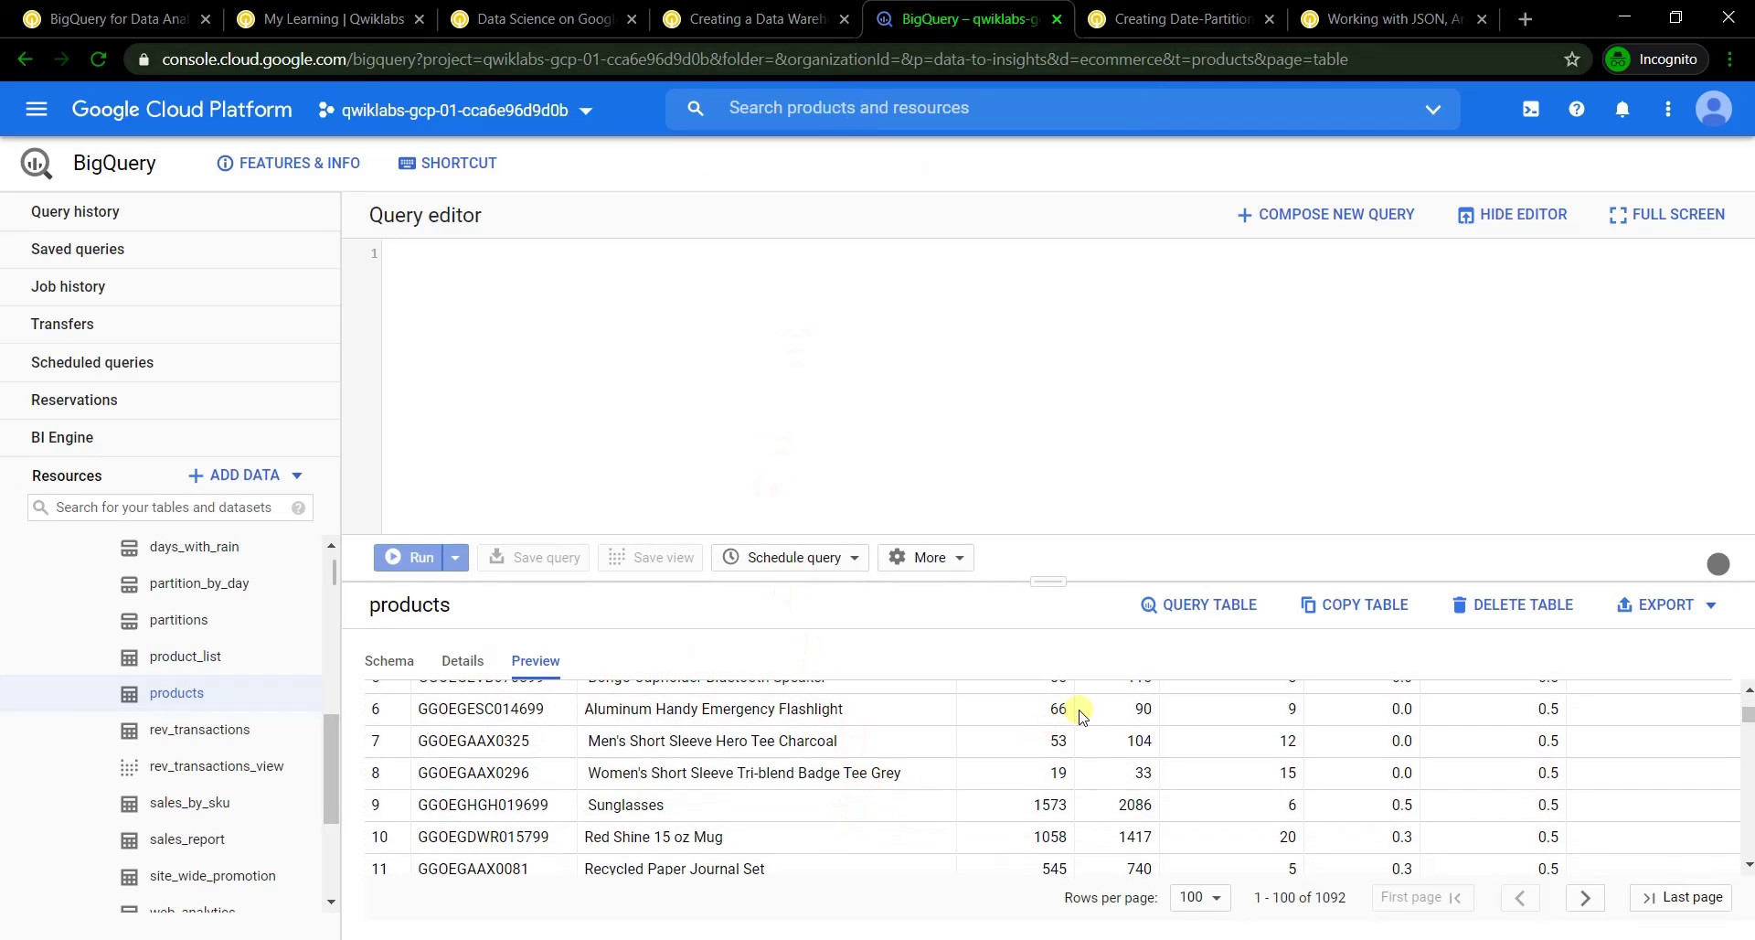
{"action": "scroll", "coordinate": [1051, 732], "scroll_direction": "up", "scroll_amount": 3}
{"action": "scroll", "coordinate": [1013, 838], "scroll_direction": "down", "scroll_amount": 1}
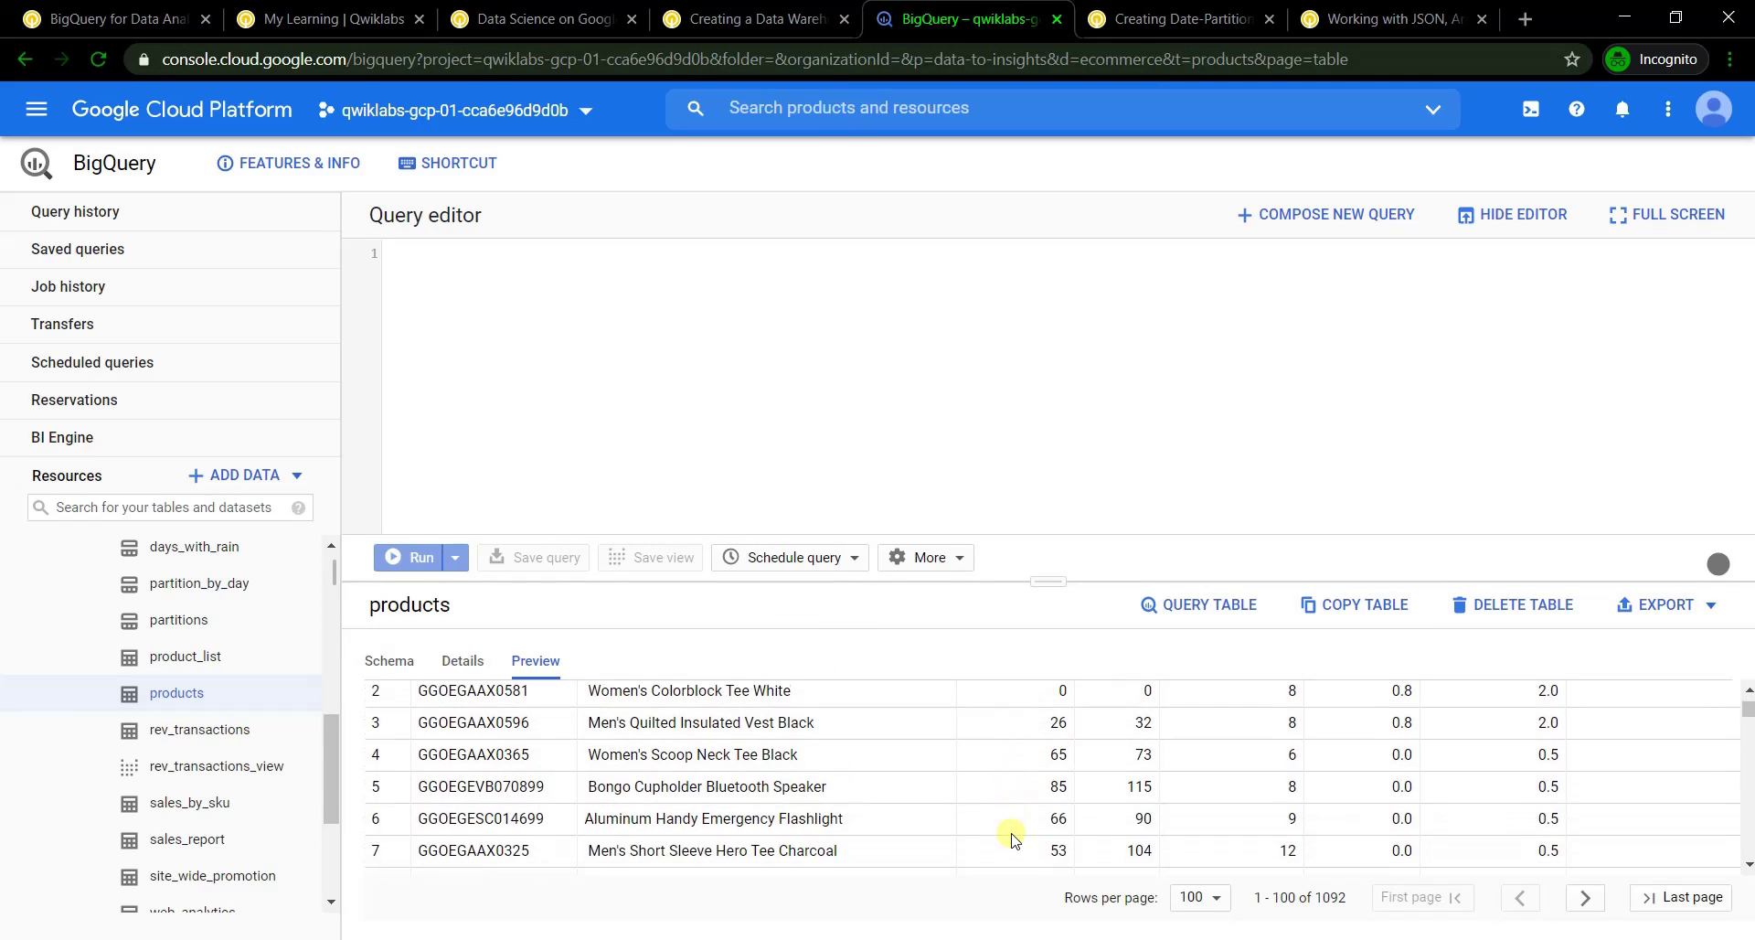
{"action": "scroll", "coordinate": [1014, 836], "scroll_direction": "down", "scroll_amount": 1}
{"action": "left_click", "coordinate": [790, 30]}
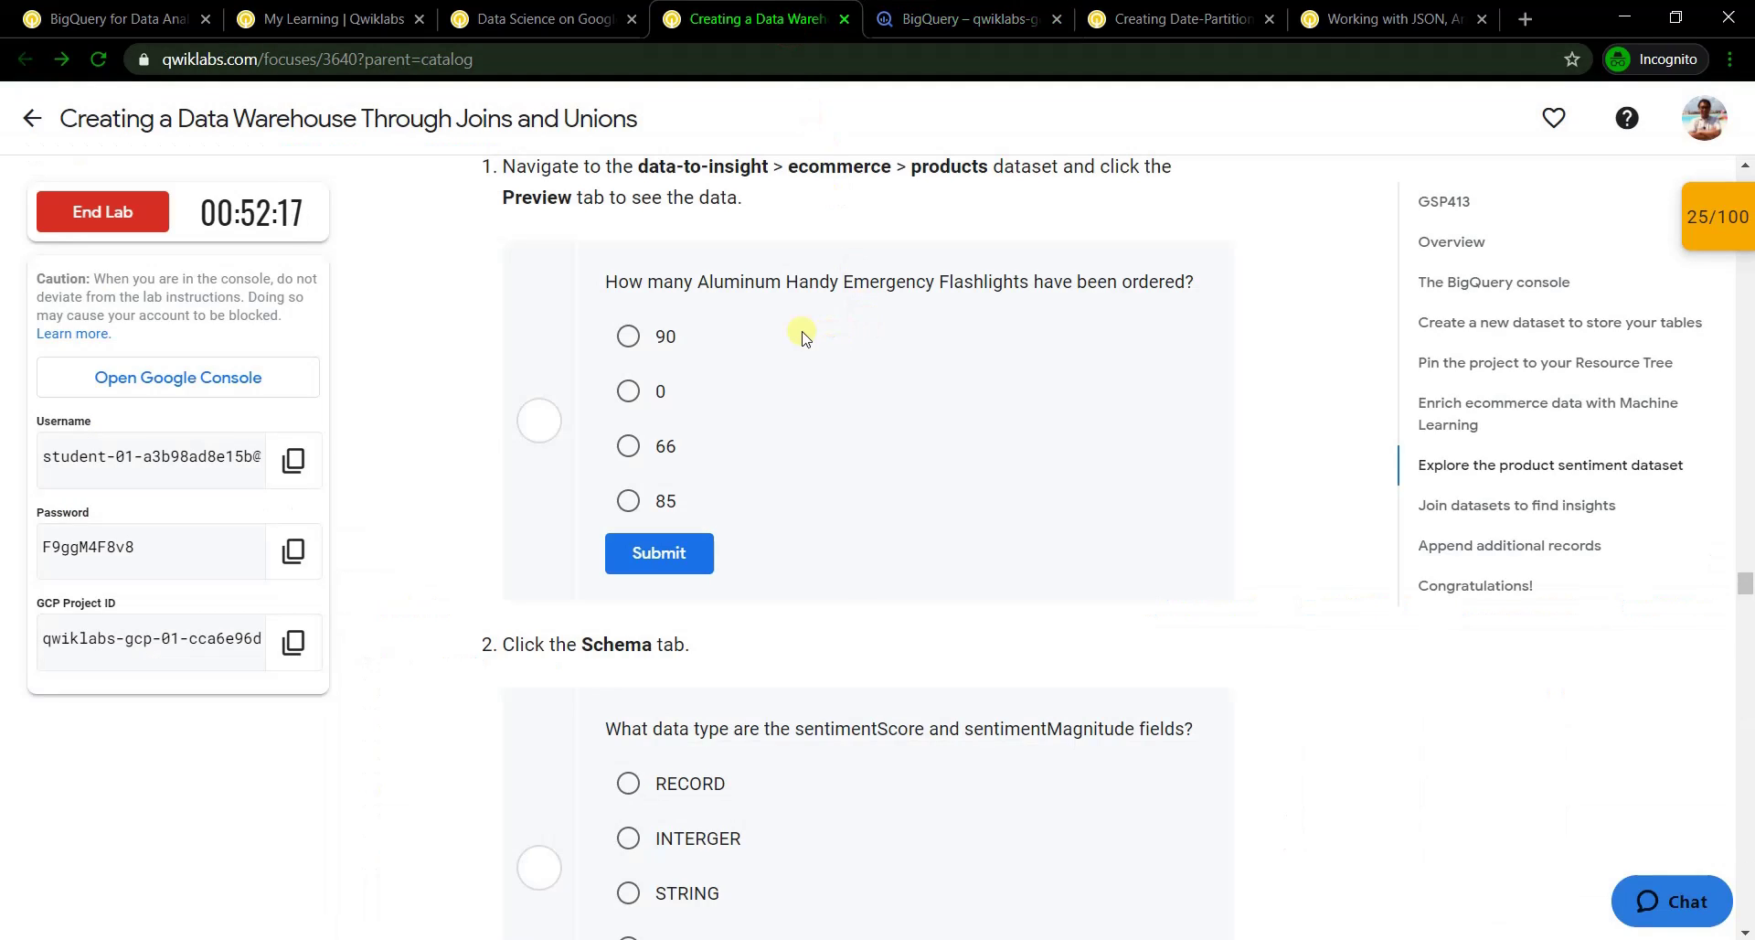
{"action": "left_click", "coordinate": [673, 571]}
Check the data type of sentimentScore and sentimentMagnitude in the products schema and submit FLOAT as the lab answer
{"action": "scroll", "coordinate": [726, 622], "scroll_direction": "down", "scroll_amount": 4}
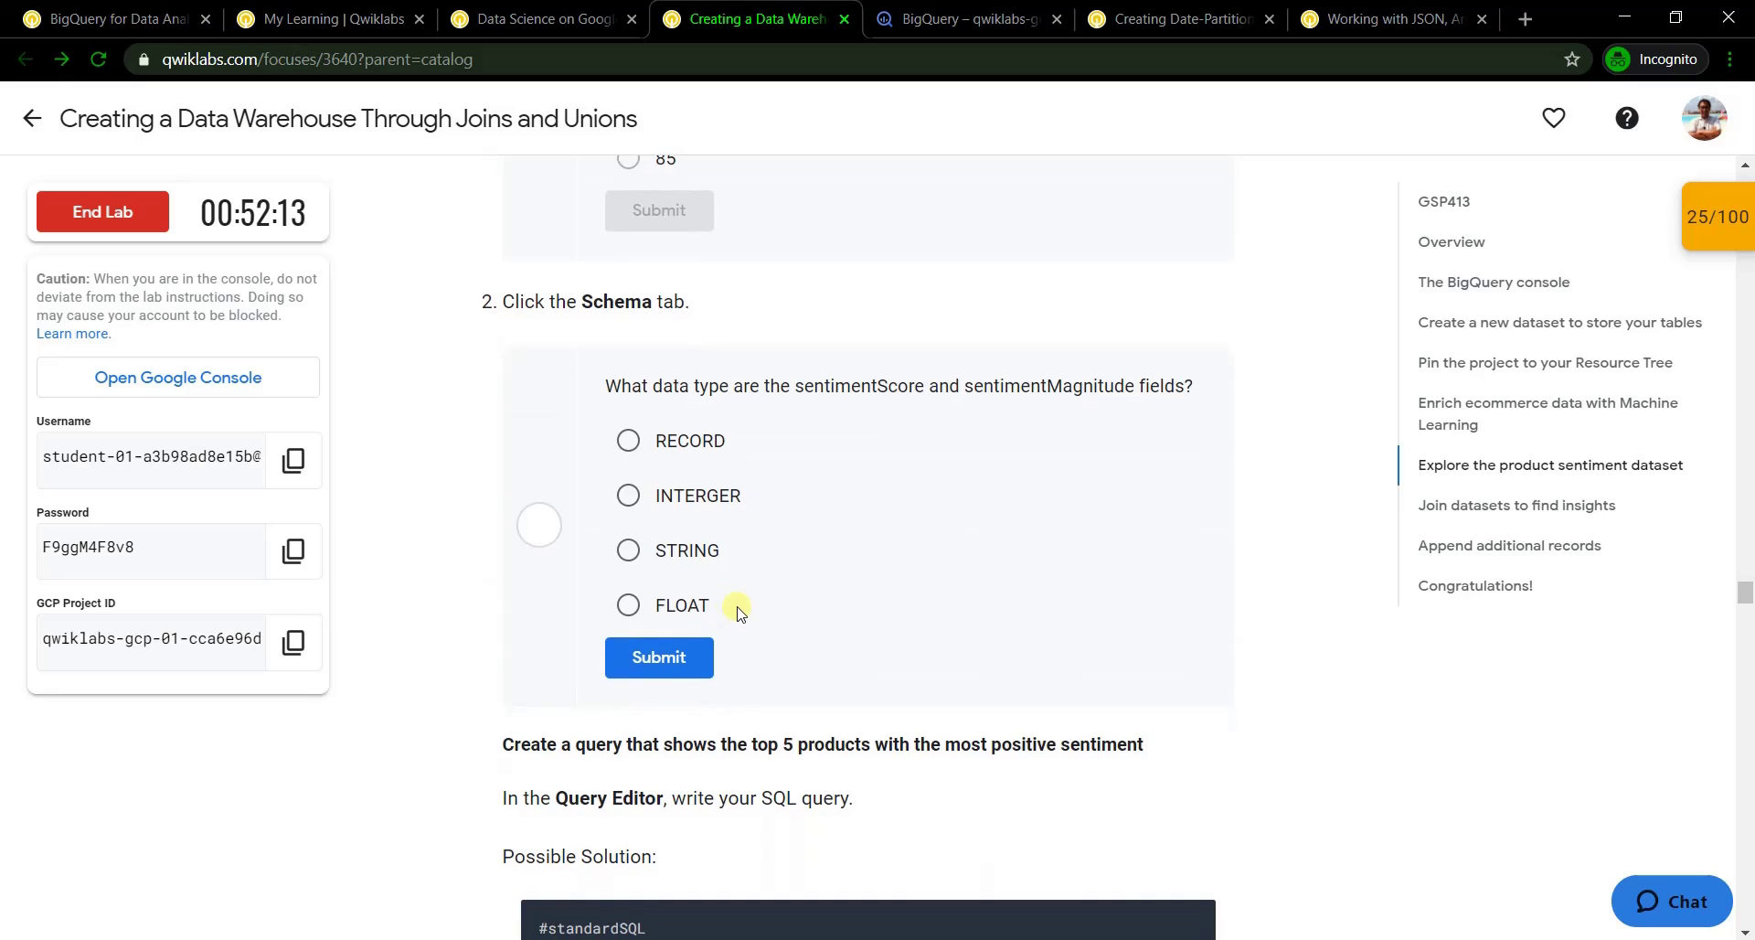
{"action": "left_click", "coordinate": [955, 26]}
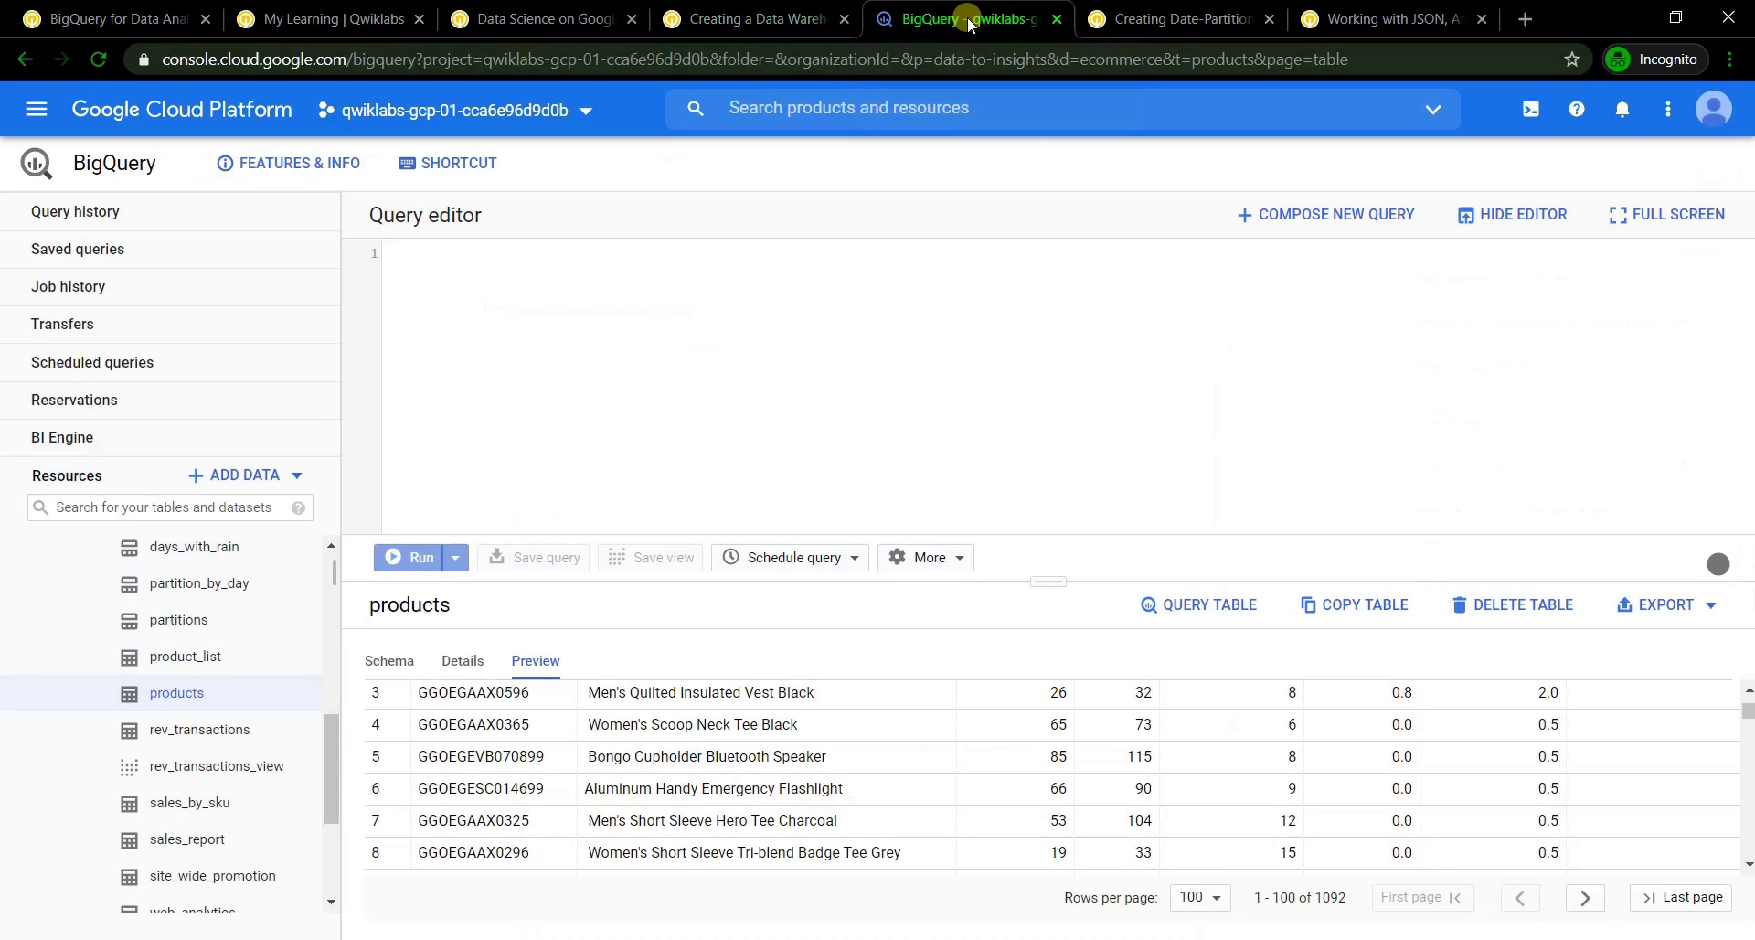
{"action": "left_click", "coordinate": [391, 673]}
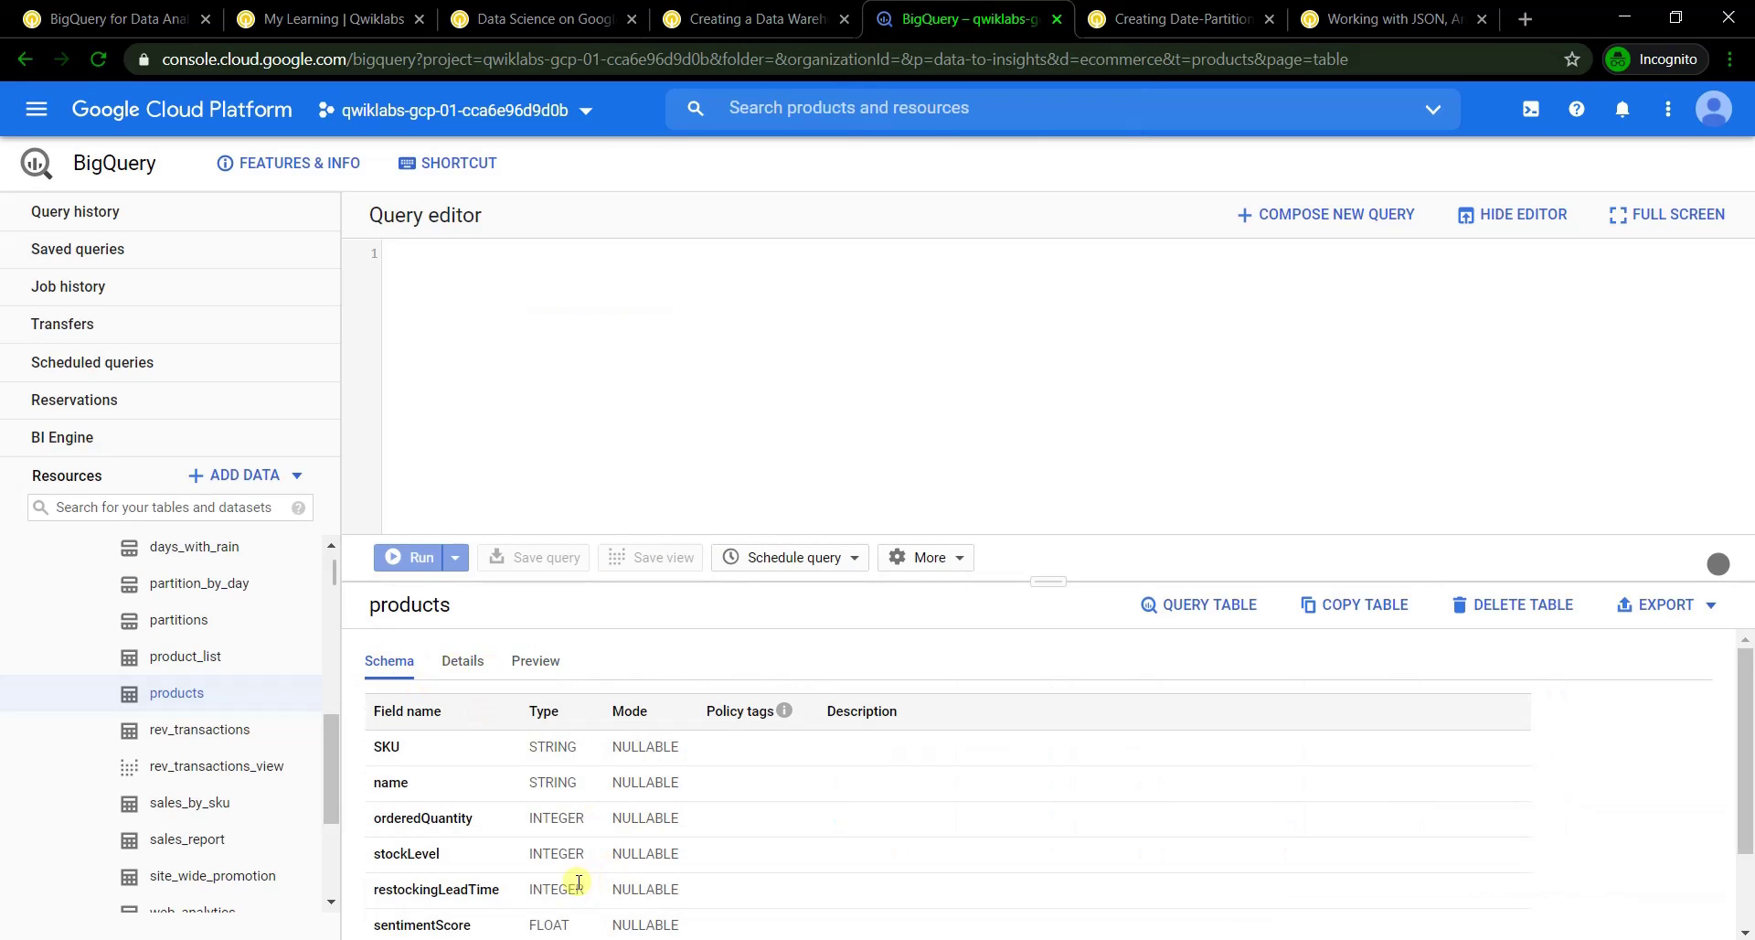
{"action": "scroll", "coordinate": [578, 881], "scroll_direction": "down", "scroll_amount": 2}
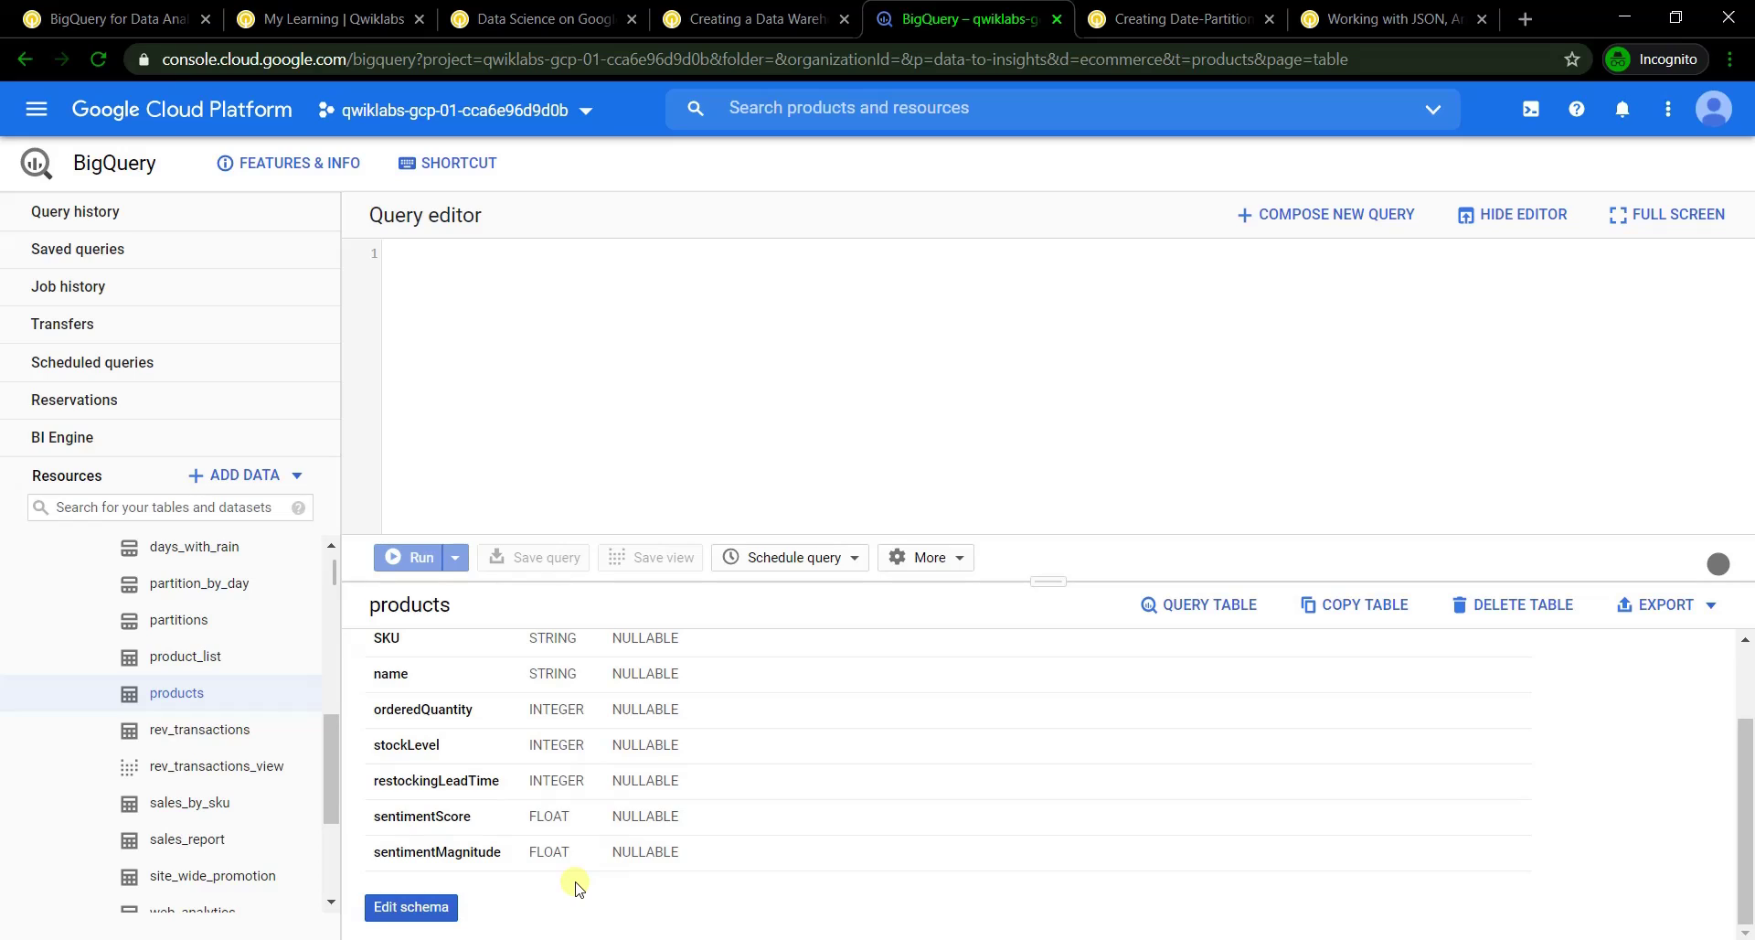
{"action": "left_click", "coordinate": [755, 25]}
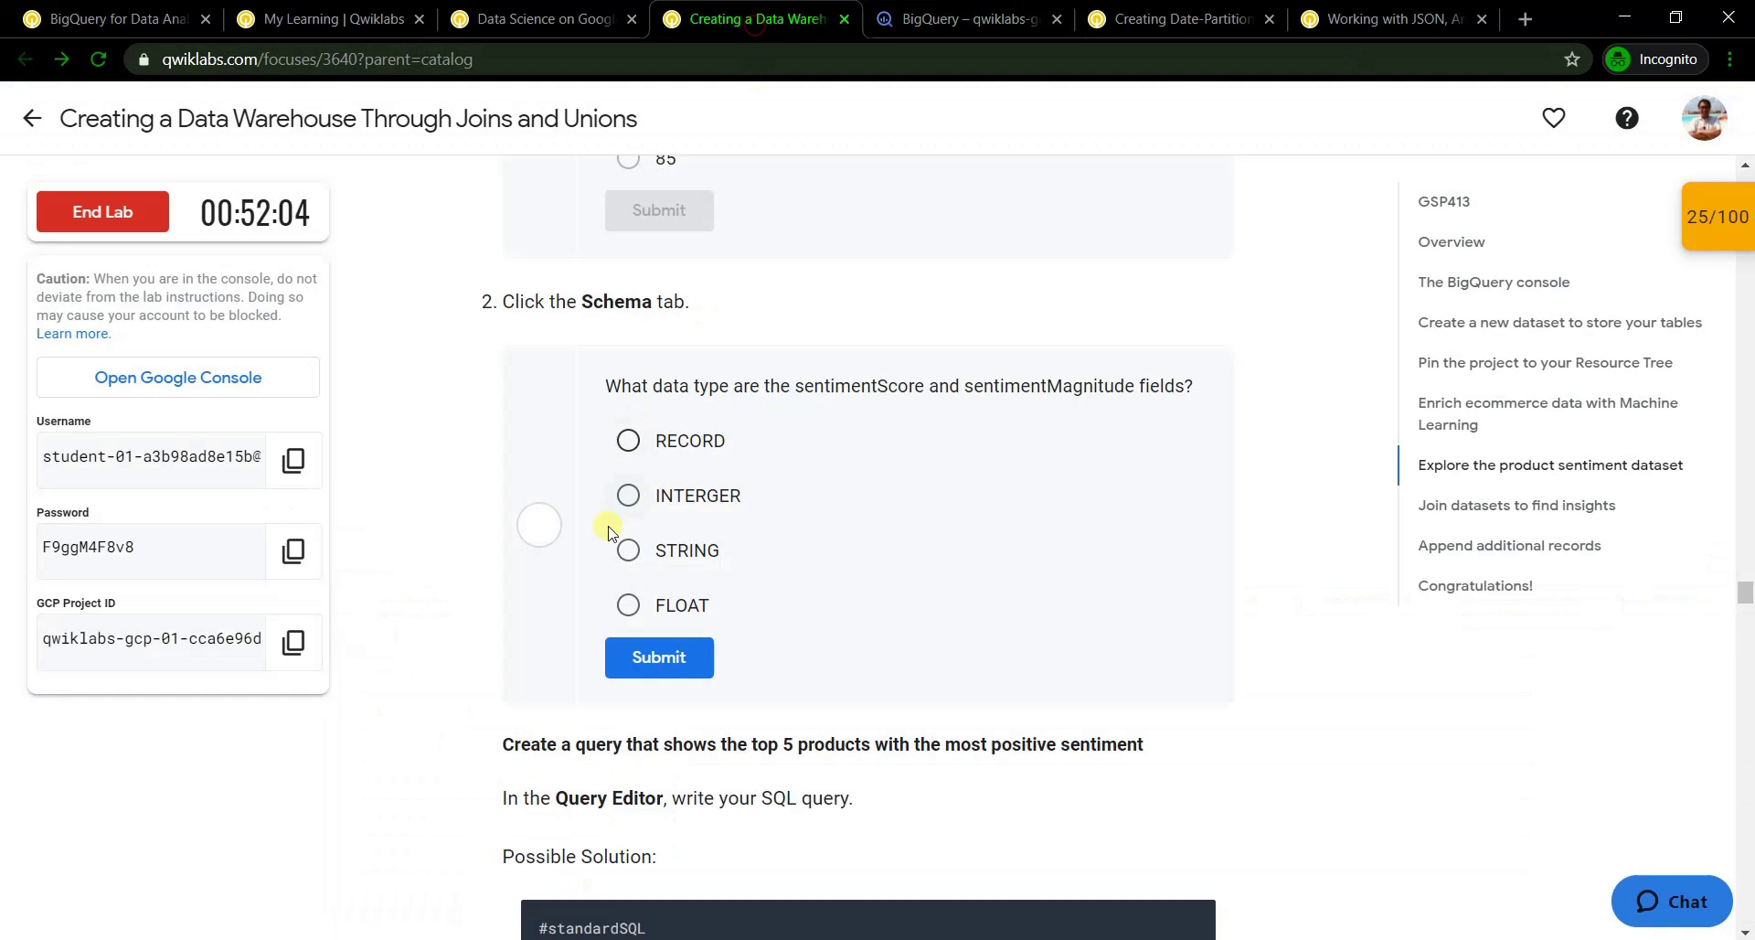
{"action": "left_click", "coordinate": [628, 604]}
{"action": "left_click", "coordinate": [658, 656]}
Copy the lab's query for the top 5 products with the most positive sentiment and run it in BigQuery
{"action": "scroll", "coordinate": [676, 644], "scroll_direction": "down", "scroll_amount": 4}
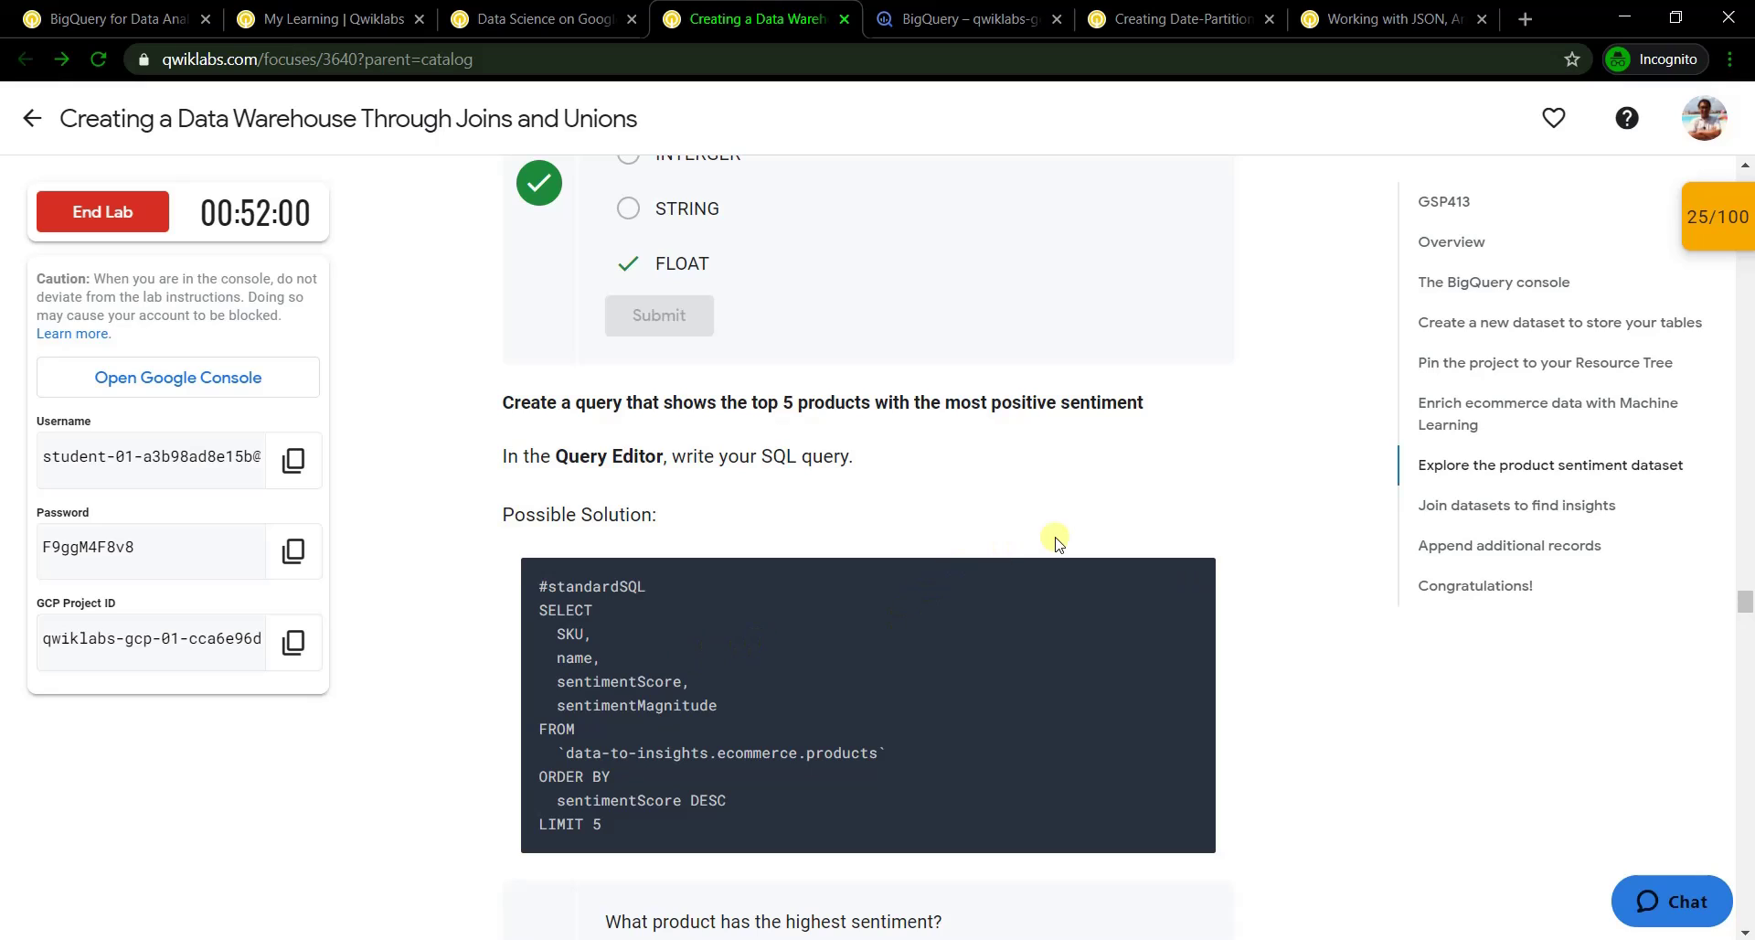
{"action": "scroll", "coordinate": [1051, 540], "scroll_direction": "down", "scroll_amount": 1}
{"action": "left_click", "coordinate": [1193, 474]}
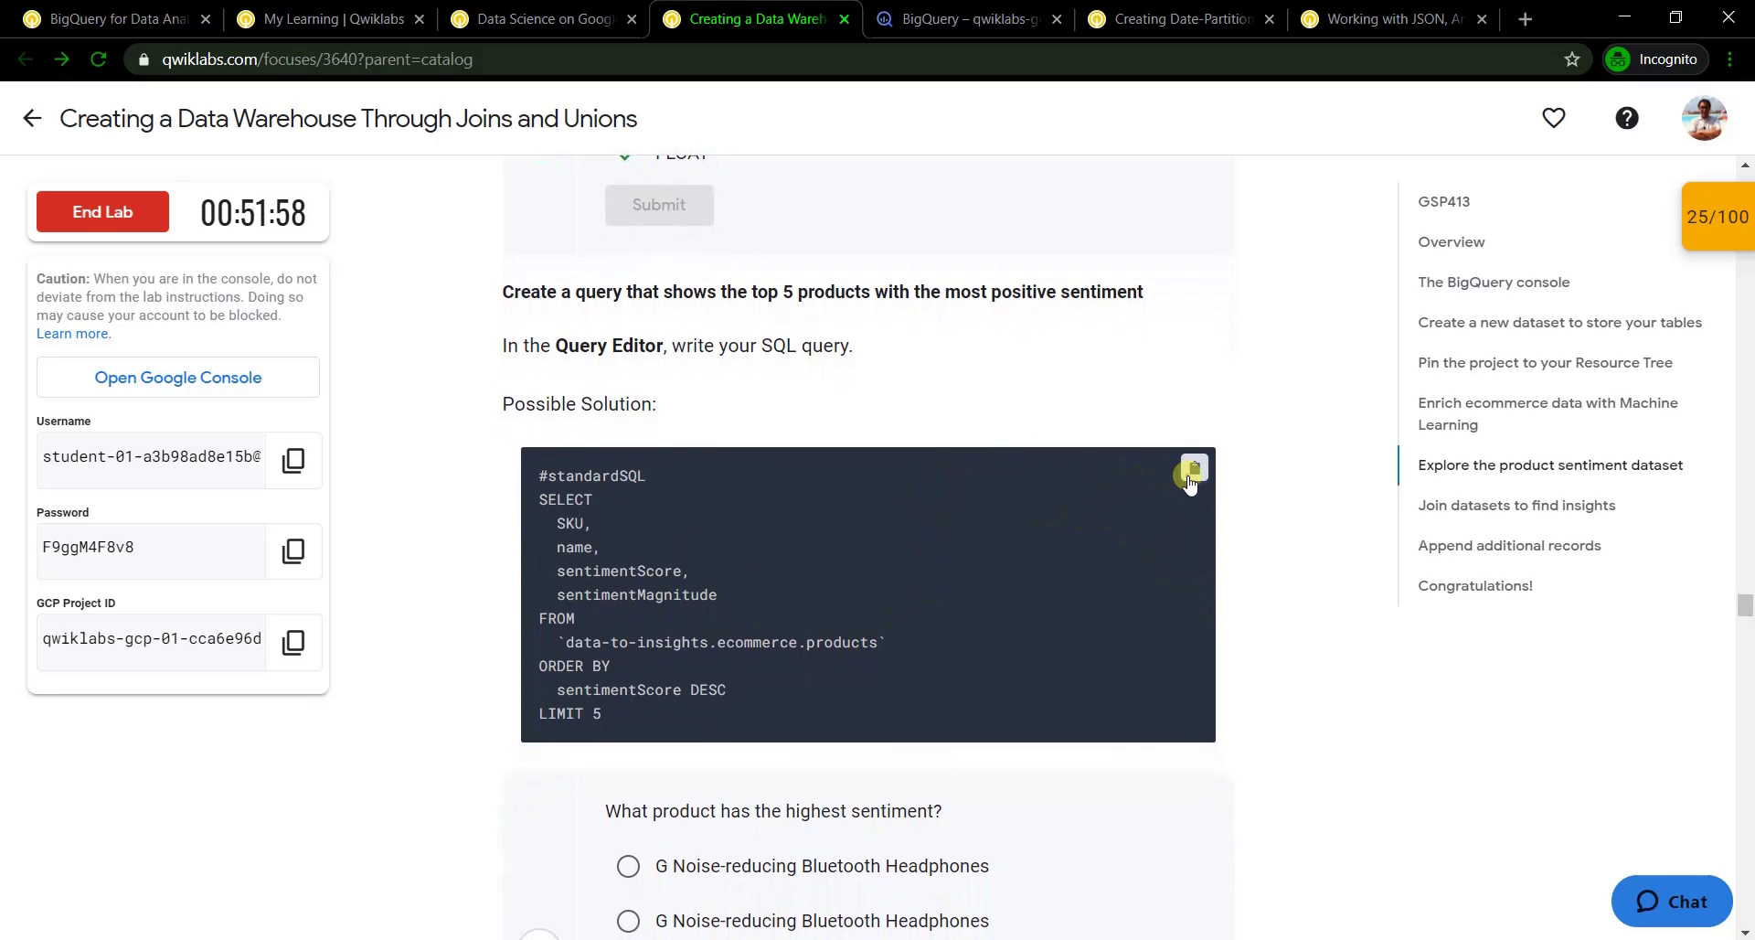
{"action": "left_click", "coordinate": [978, 27]}
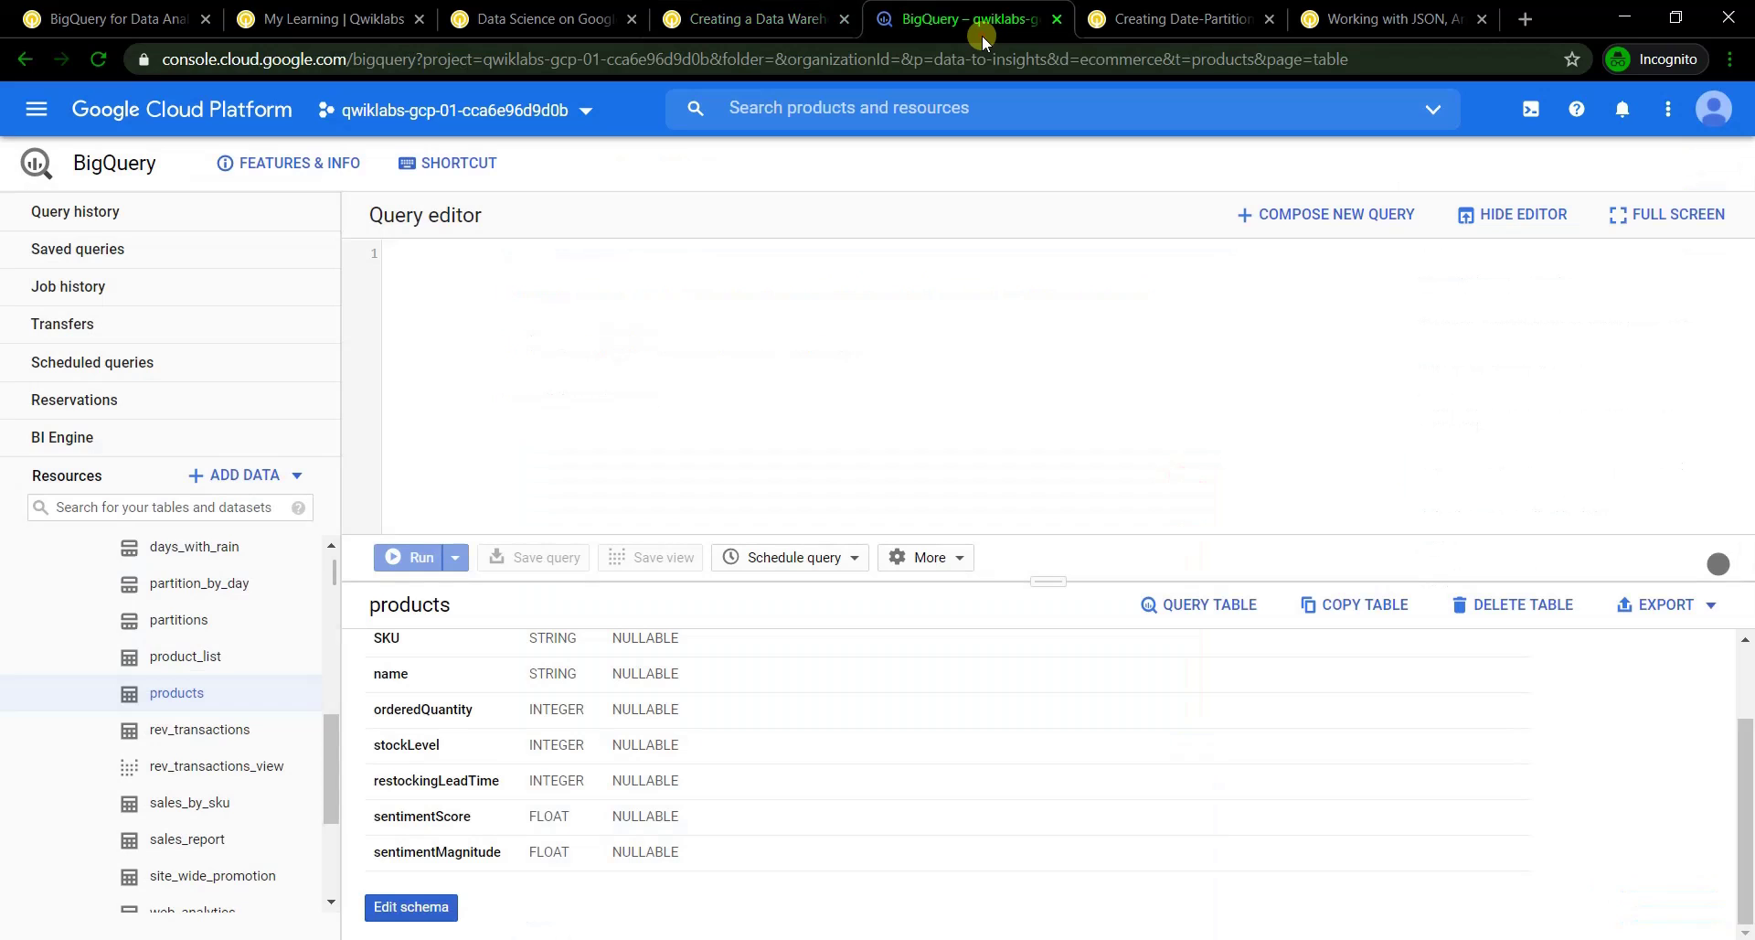
{"action": "left_click", "coordinate": [708, 290]}
{"action": "key", "text": "ctrl+v"}
{"action": "left_click", "coordinate": [422, 559]}
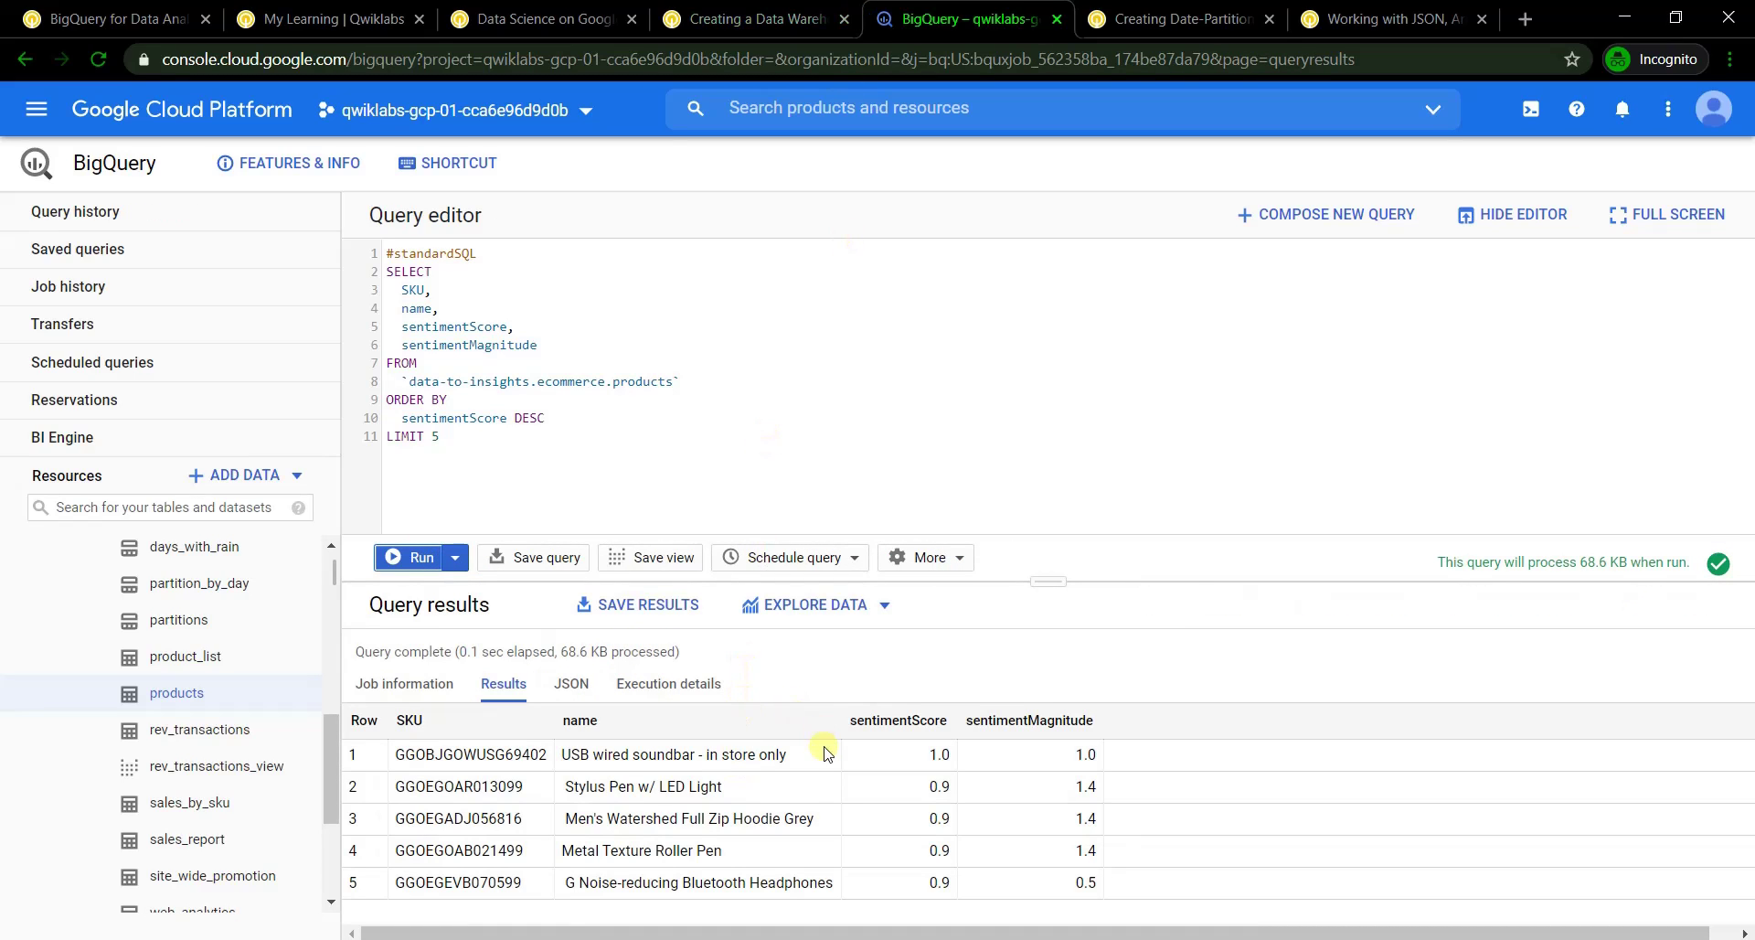
Submit "USB wired soundbar - in store only" as the lab answer for the product with the highest sentiment
{"action": "left_click", "coordinate": [768, 32]}
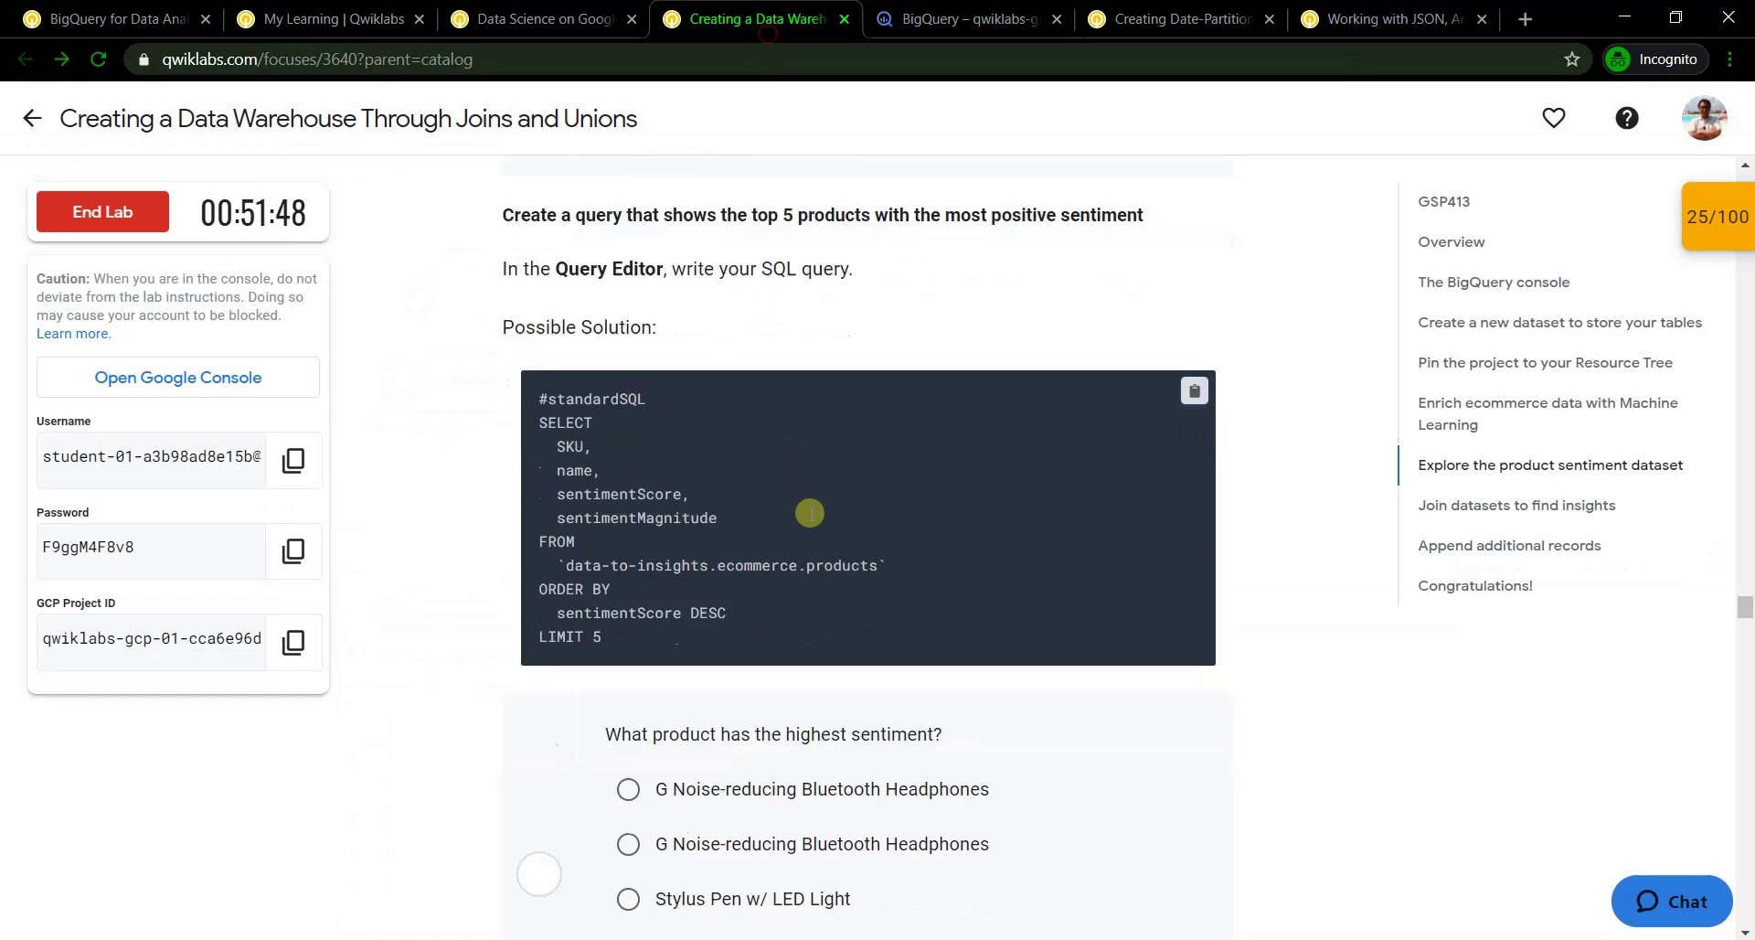
{"action": "scroll", "coordinate": [803, 509], "scroll_direction": "down", "scroll_amount": 5}
{"action": "left_click", "coordinate": [956, 31]}
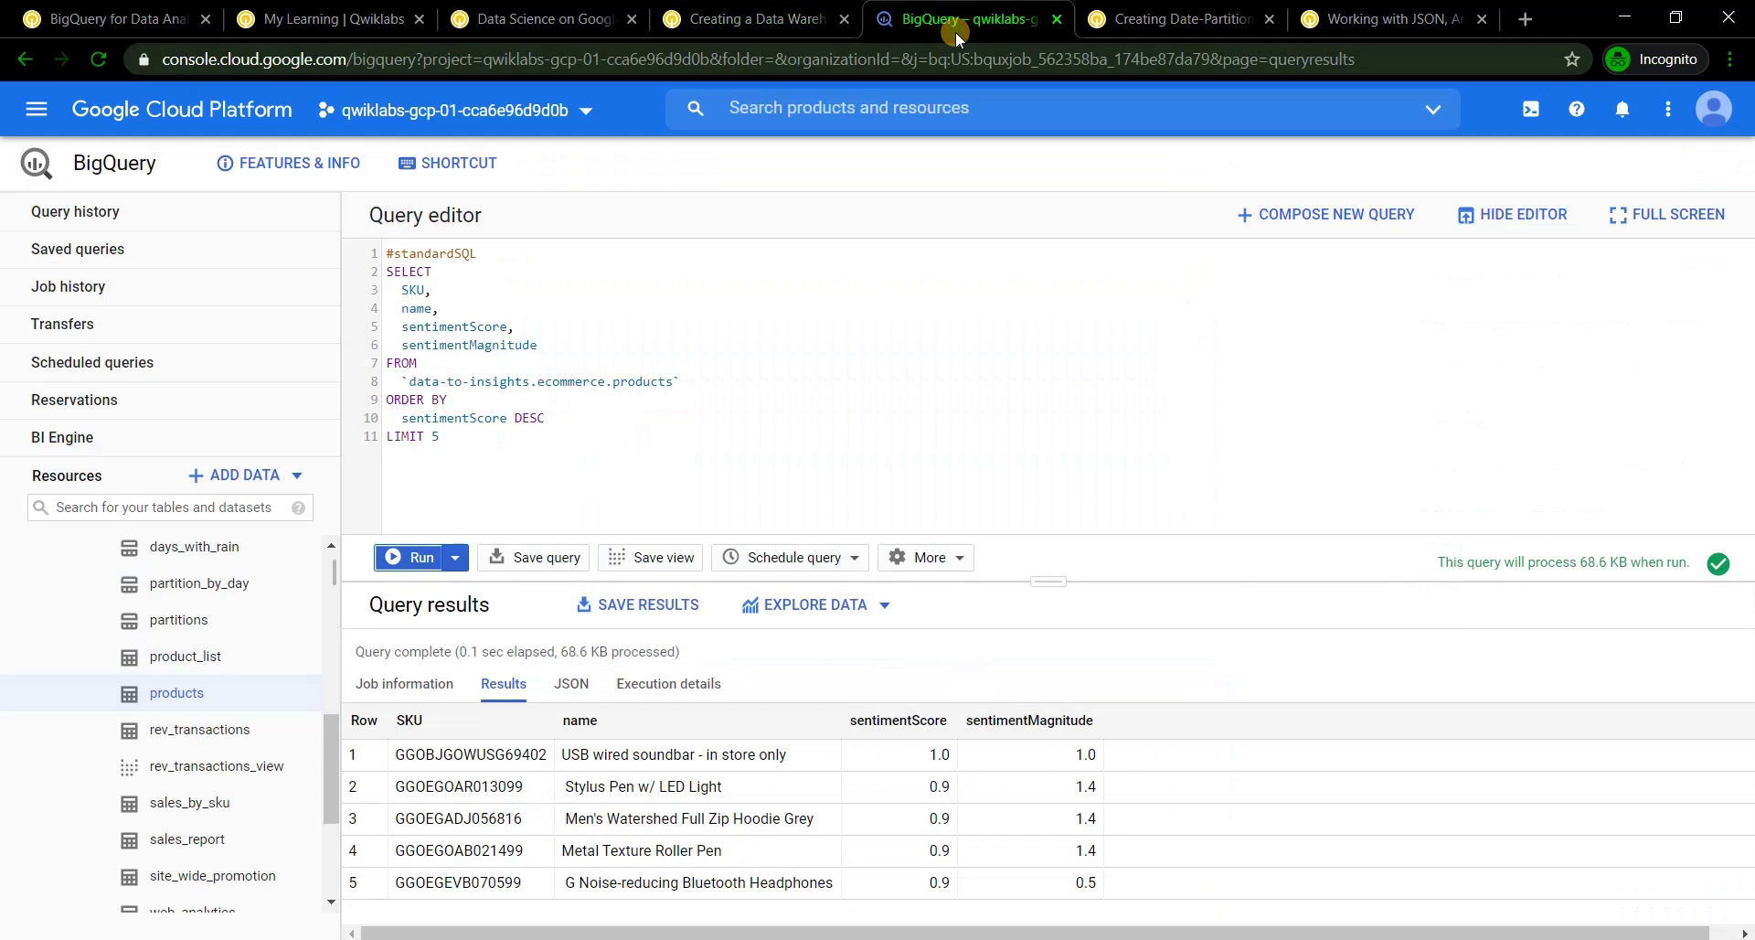
{"action": "left_click", "coordinate": [771, 25]}
{"action": "left_click", "coordinate": [663, 622]}
Copy the lab's query for the 5 products with the most negative sentiment, excluding NULL scores, and run it in BigQuery
{"action": "scroll", "coordinate": [731, 612], "scroll_direction": "down", "scroll_amount": 12}
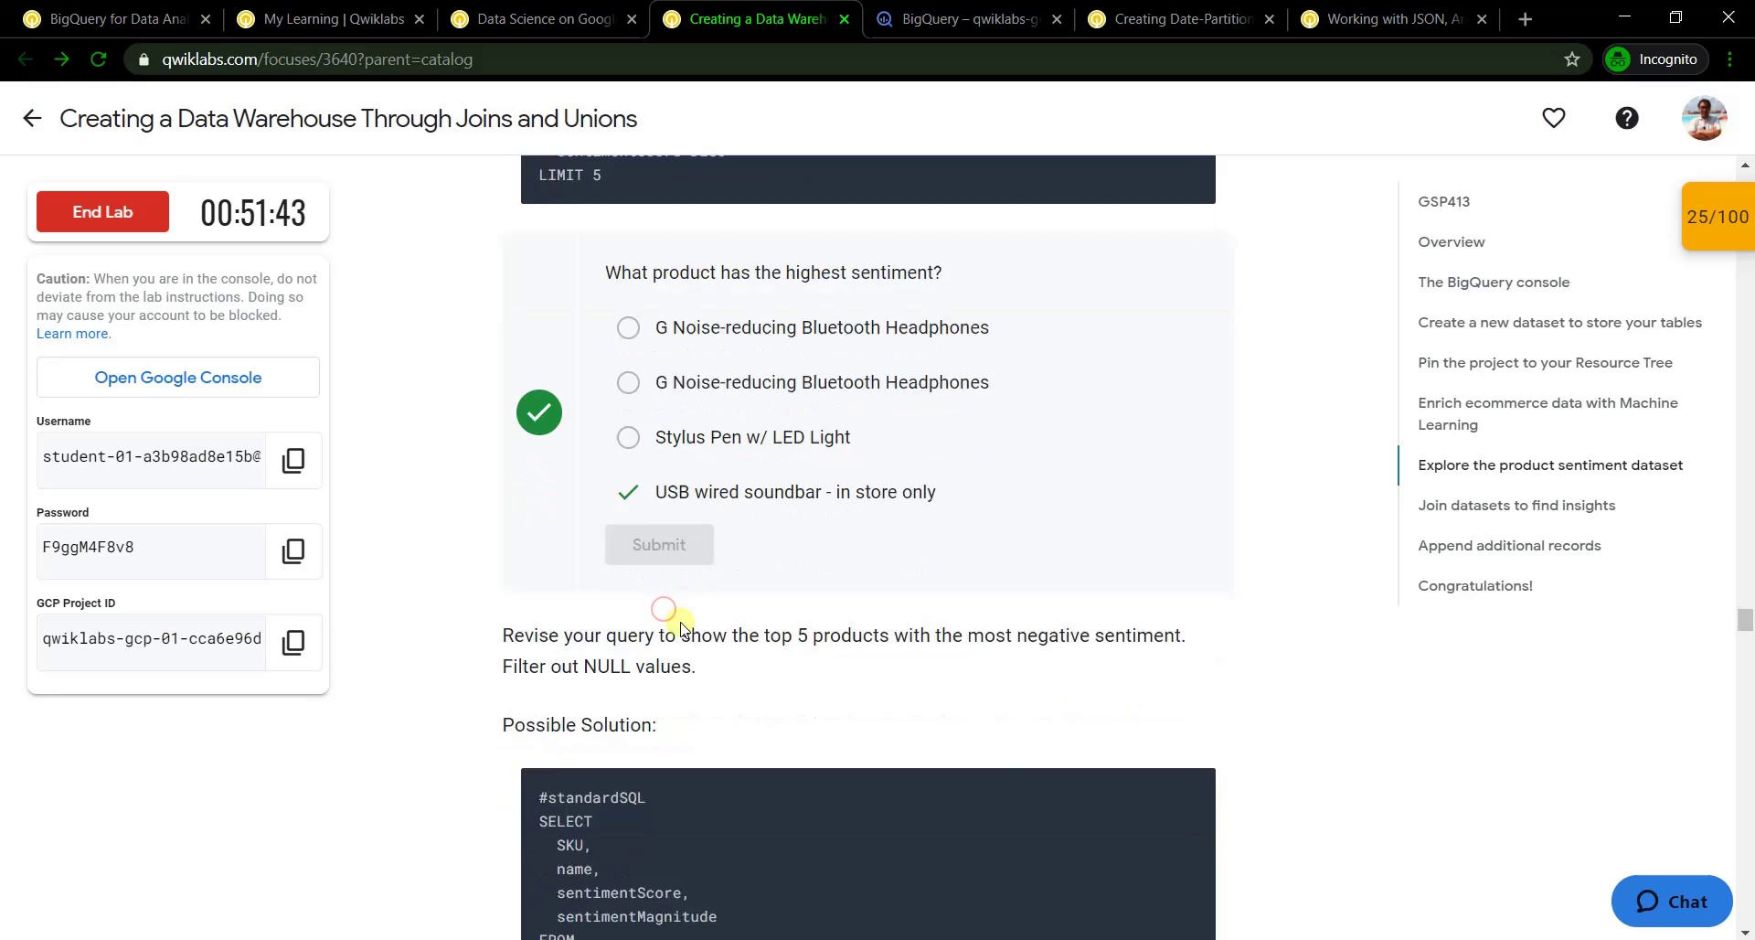
{"action": "scroll", "coordinate": [810, 603], "scroll_direction": "up", "scroll_amount": 3}
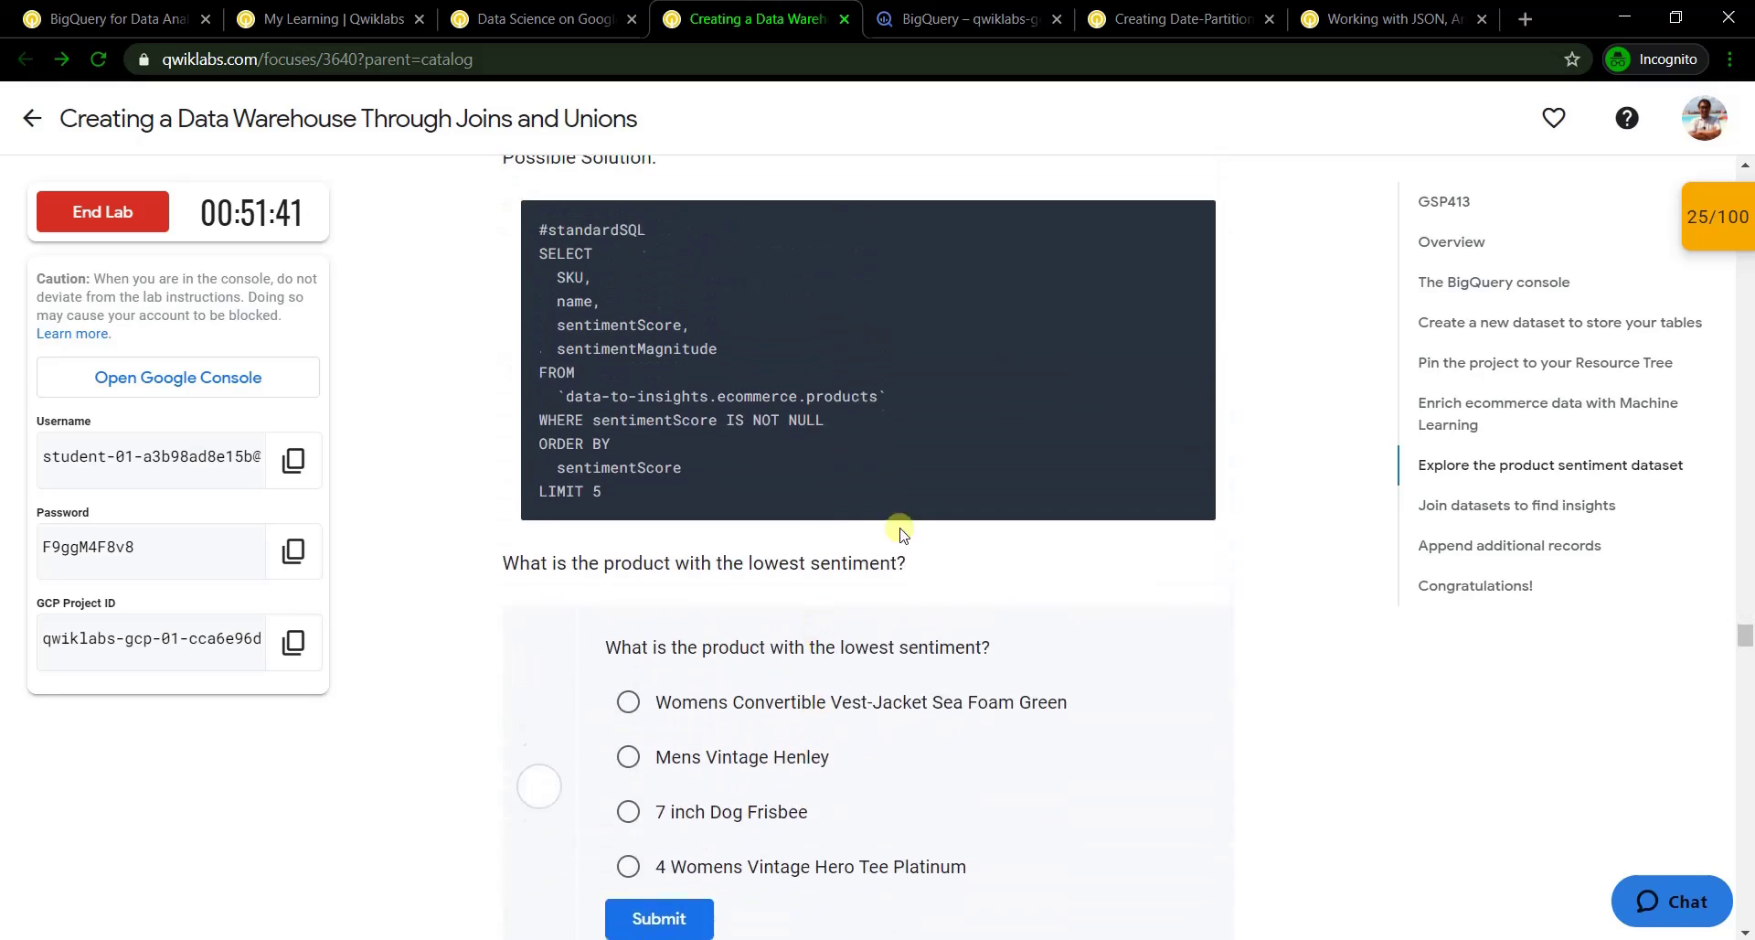
{"action": "left_click", "coordinate": [899, 17]}
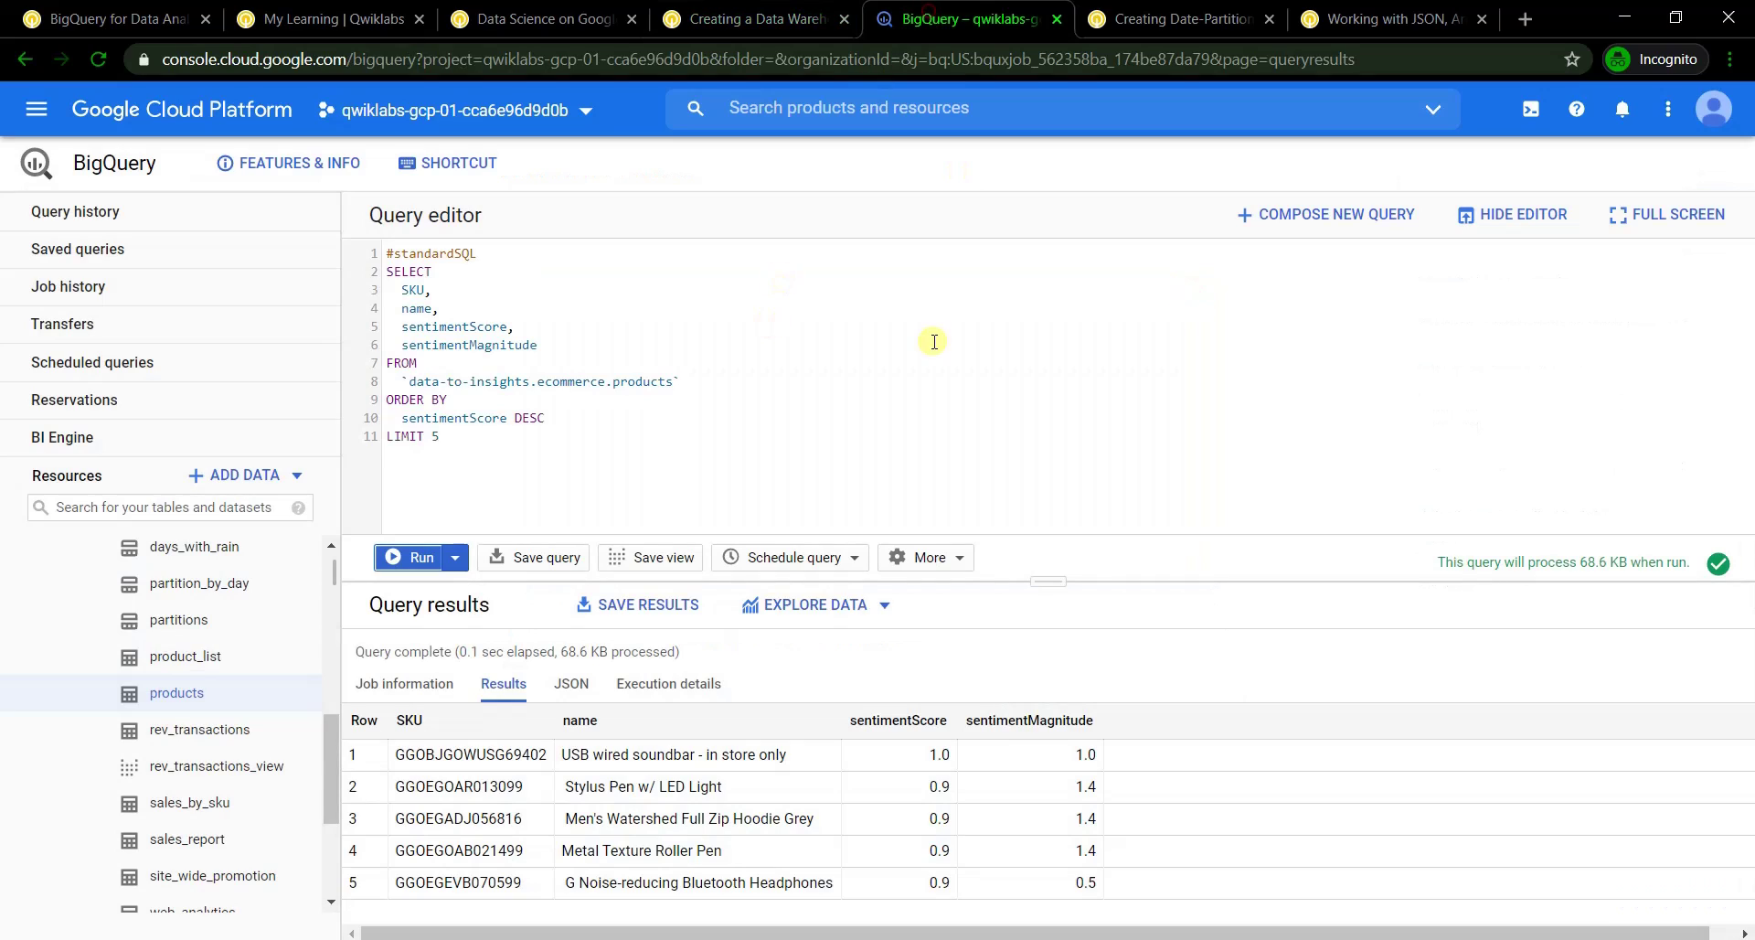
{"action": "left_click", "coordinate": [1276, 223]}
{"action": "key", "text": "ctrl+v"}
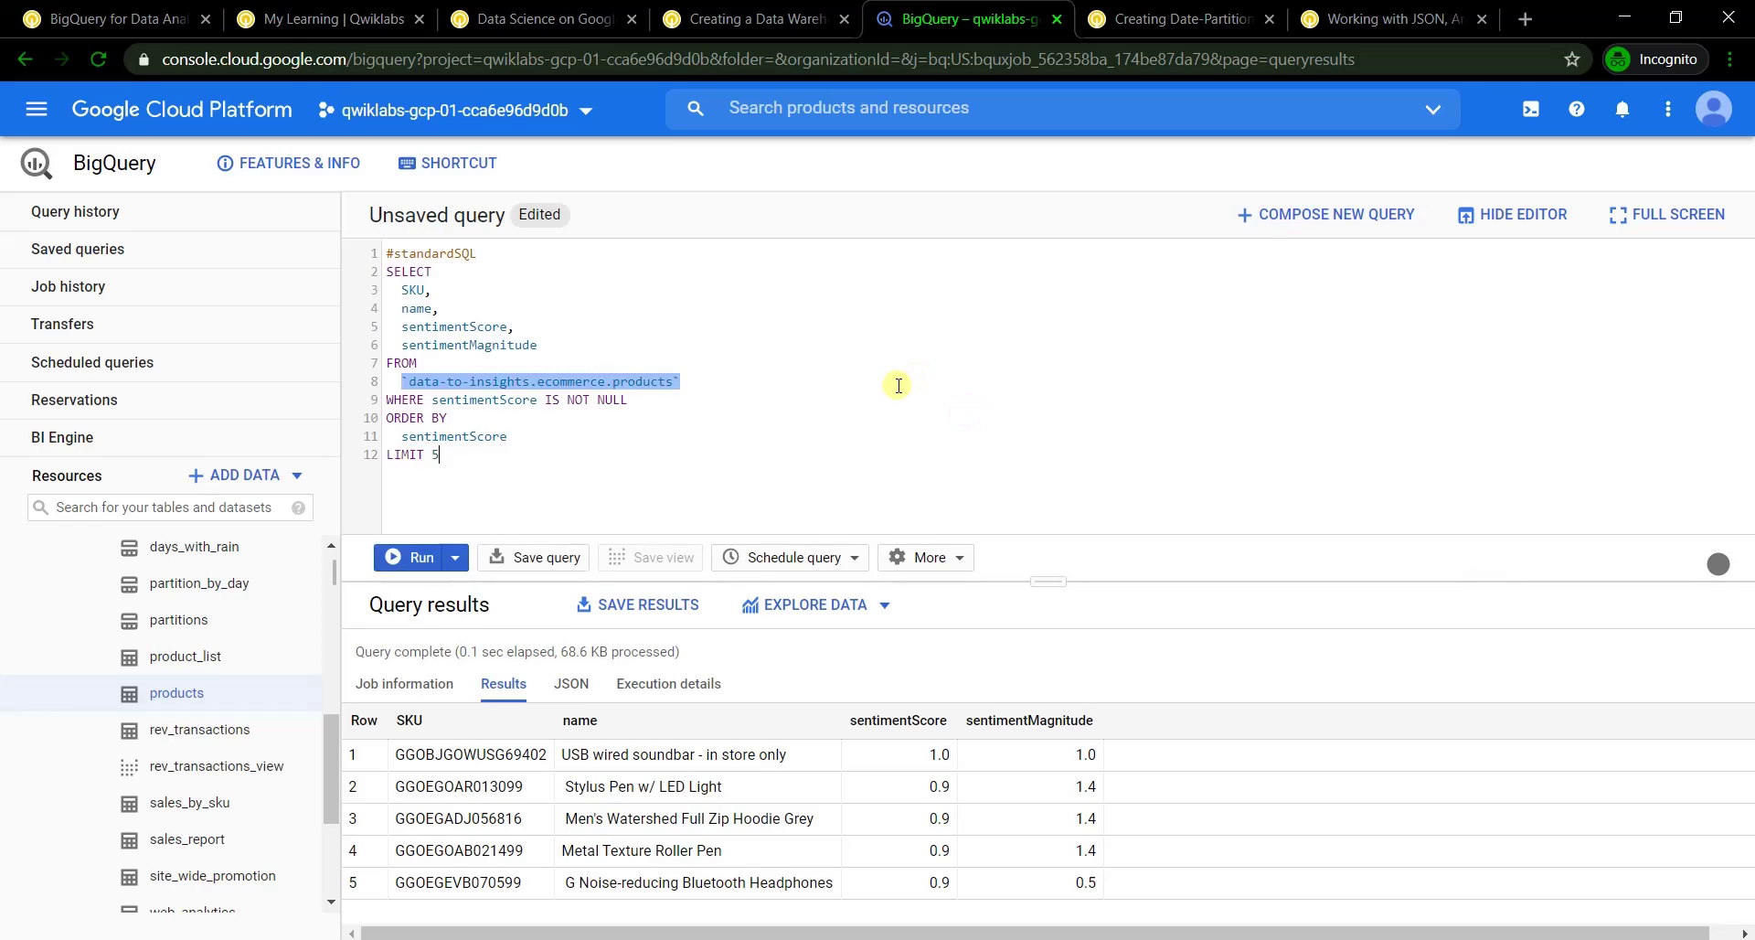
{"action": "left_click", "coordinate": [416, 557]}
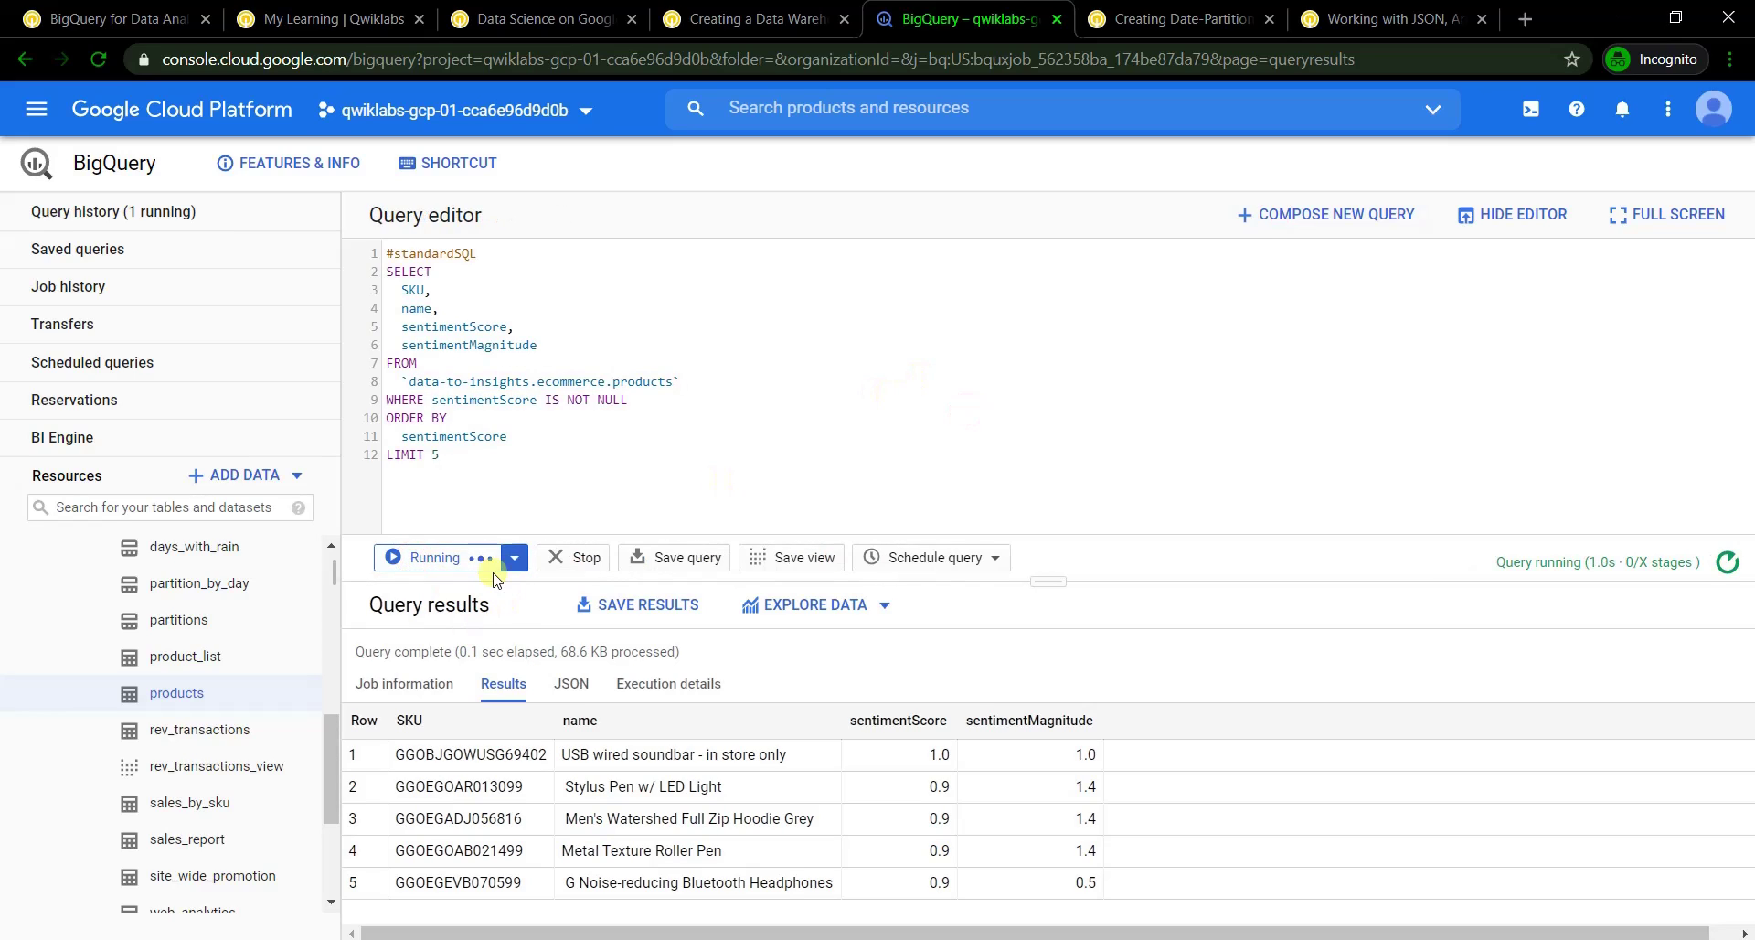
Submit "7 inch Dog Frisbee" as the lowest-sentiment product and check the lab progress for "Explore the product sentiment dataset"
{"action": "left_click", "coordinate": [773, 20]}
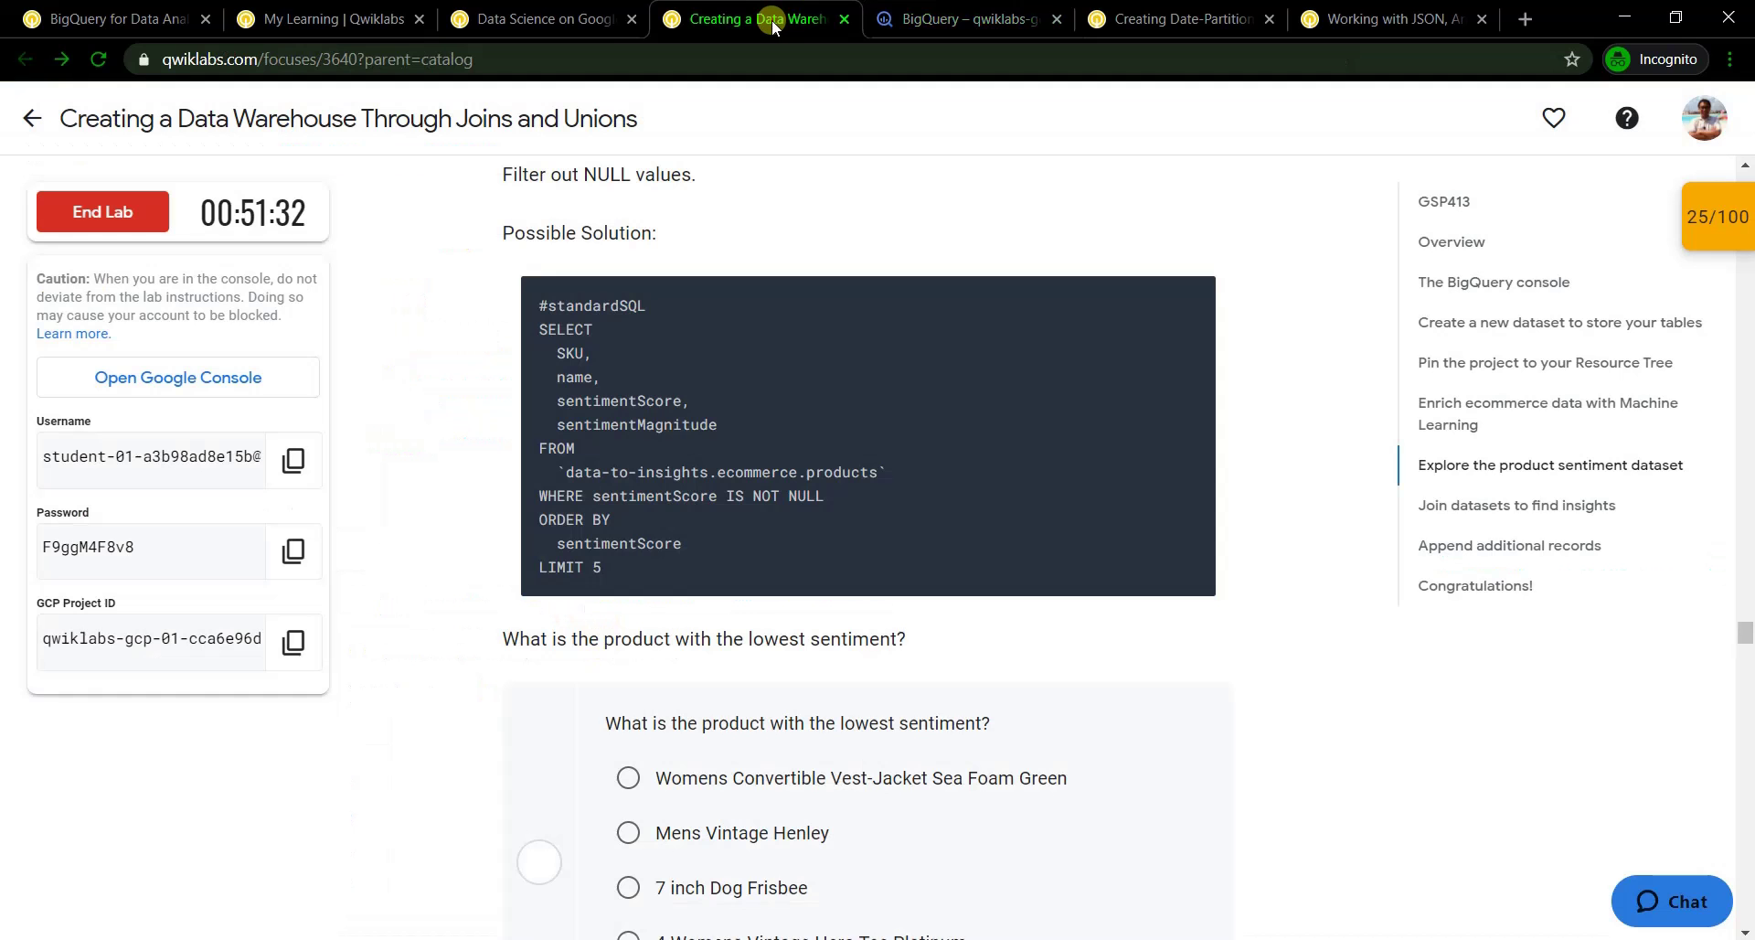
{"action": "left_click", "coordinate": [949, 19]}
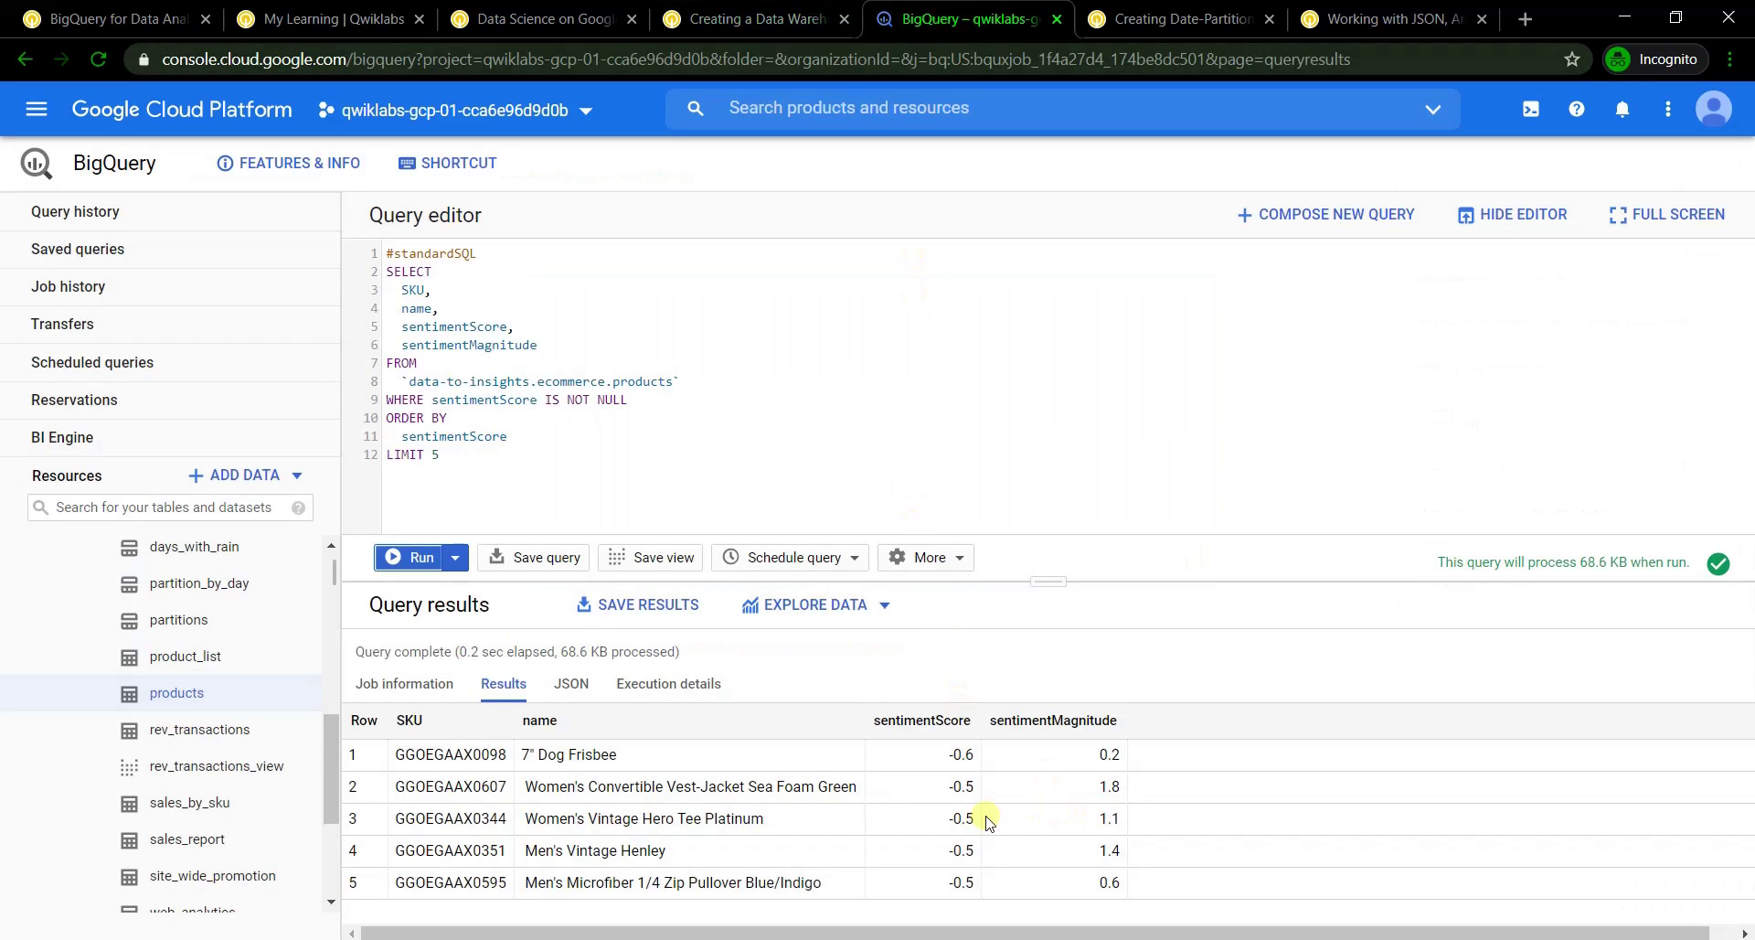
{"action": "left_click", "coordinate": [774, 20]}
{"action": "scroll", "coordinate": [676, 667], "scroll_direction": "down", "scroll_amount": 3}
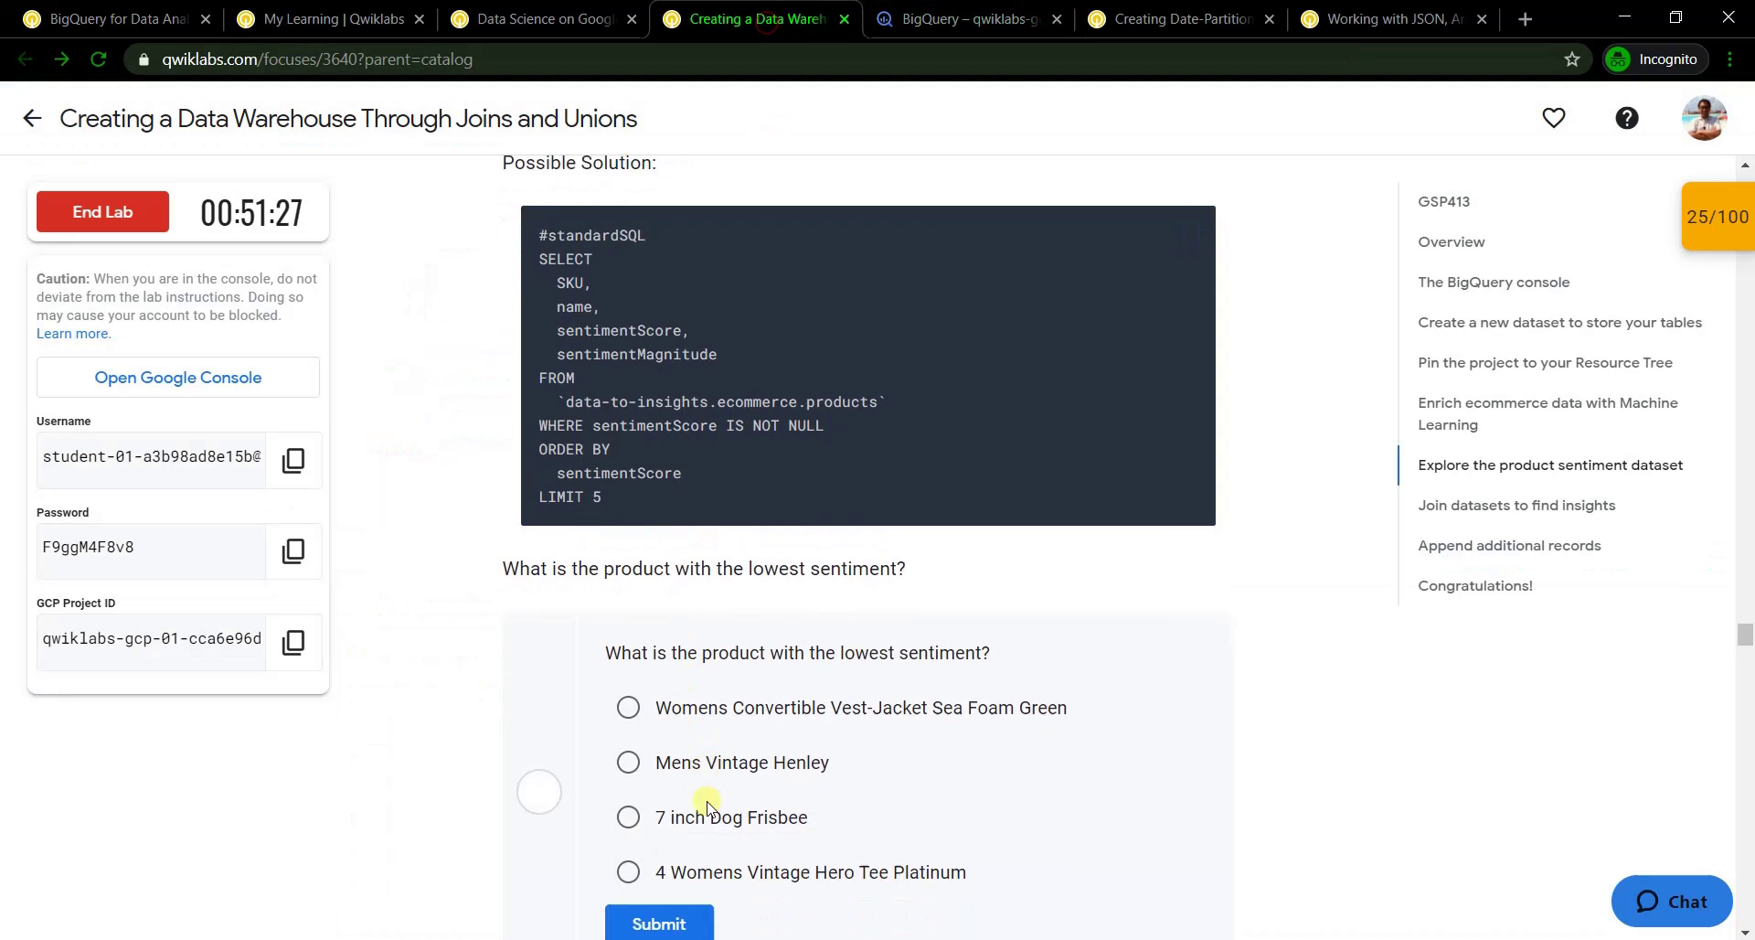
{"action": "left_click", "coordinate": [627, 539]}
{"action": "left_click", "coordinate": [644, 640]}
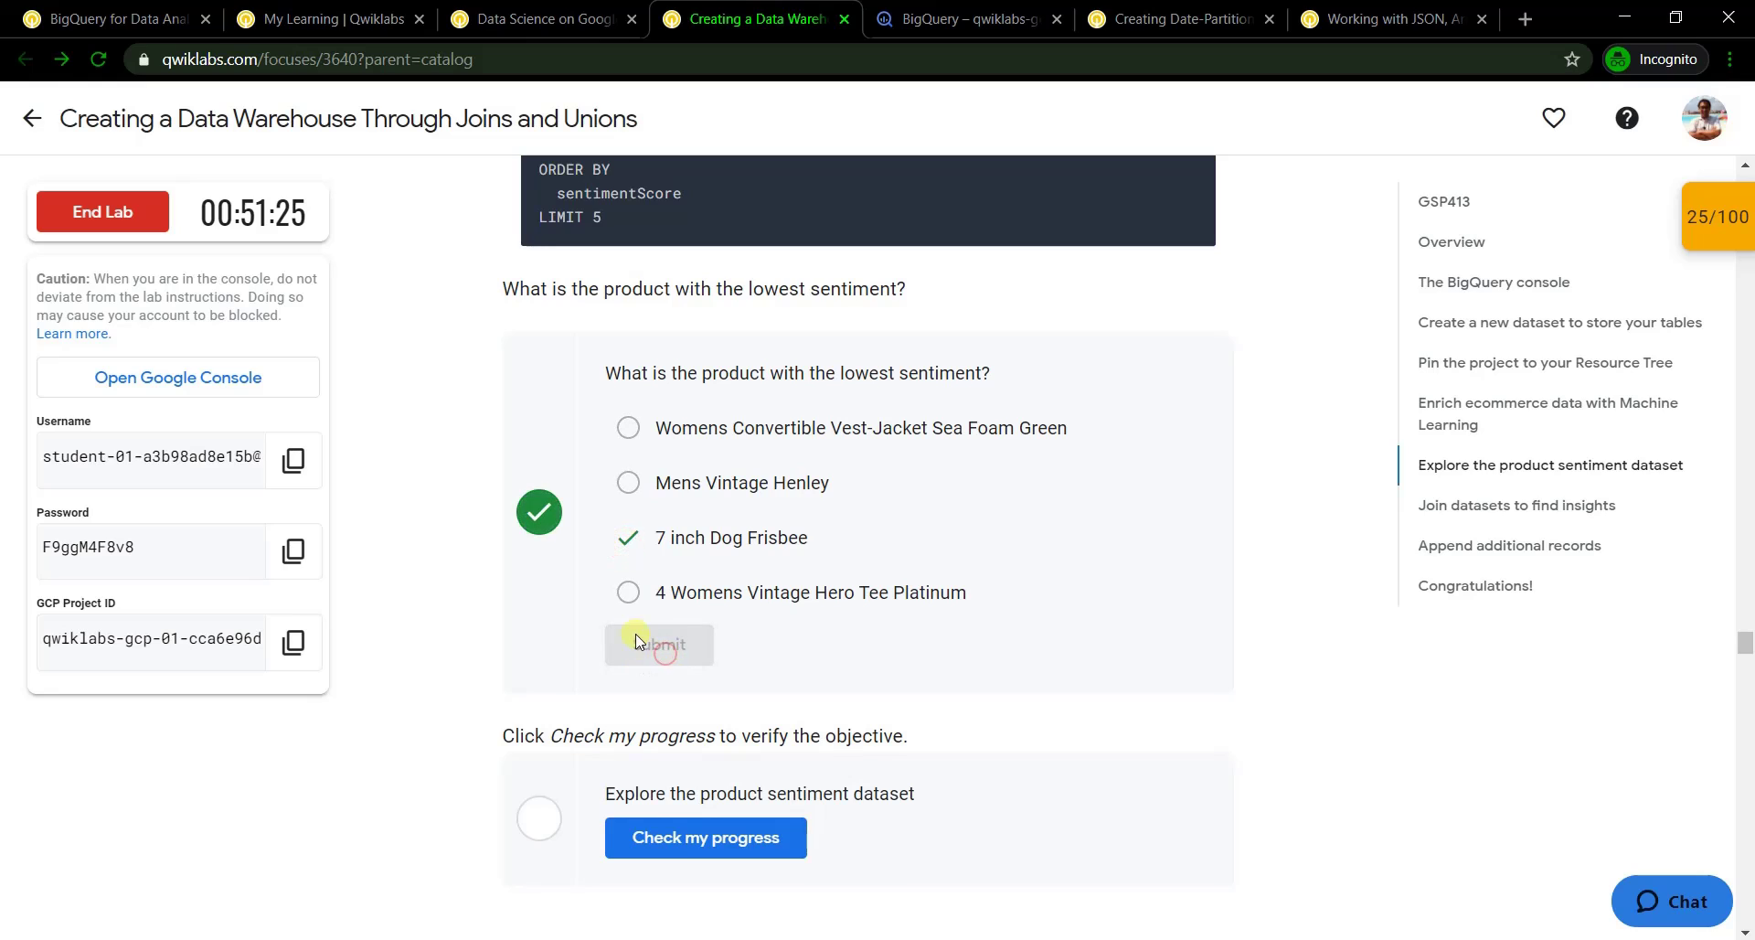
{"action": "left_click", "coordinate": [714, 835]}
Copy the lab's query that creates ecommerce.sales_by_sku_20170801, run it as a new BigQuery query, and dismiss the menu tip
{"action": "scroll", "coordinate": [916, 792], "scroll_direction": "down", "scroll_amount": 1}
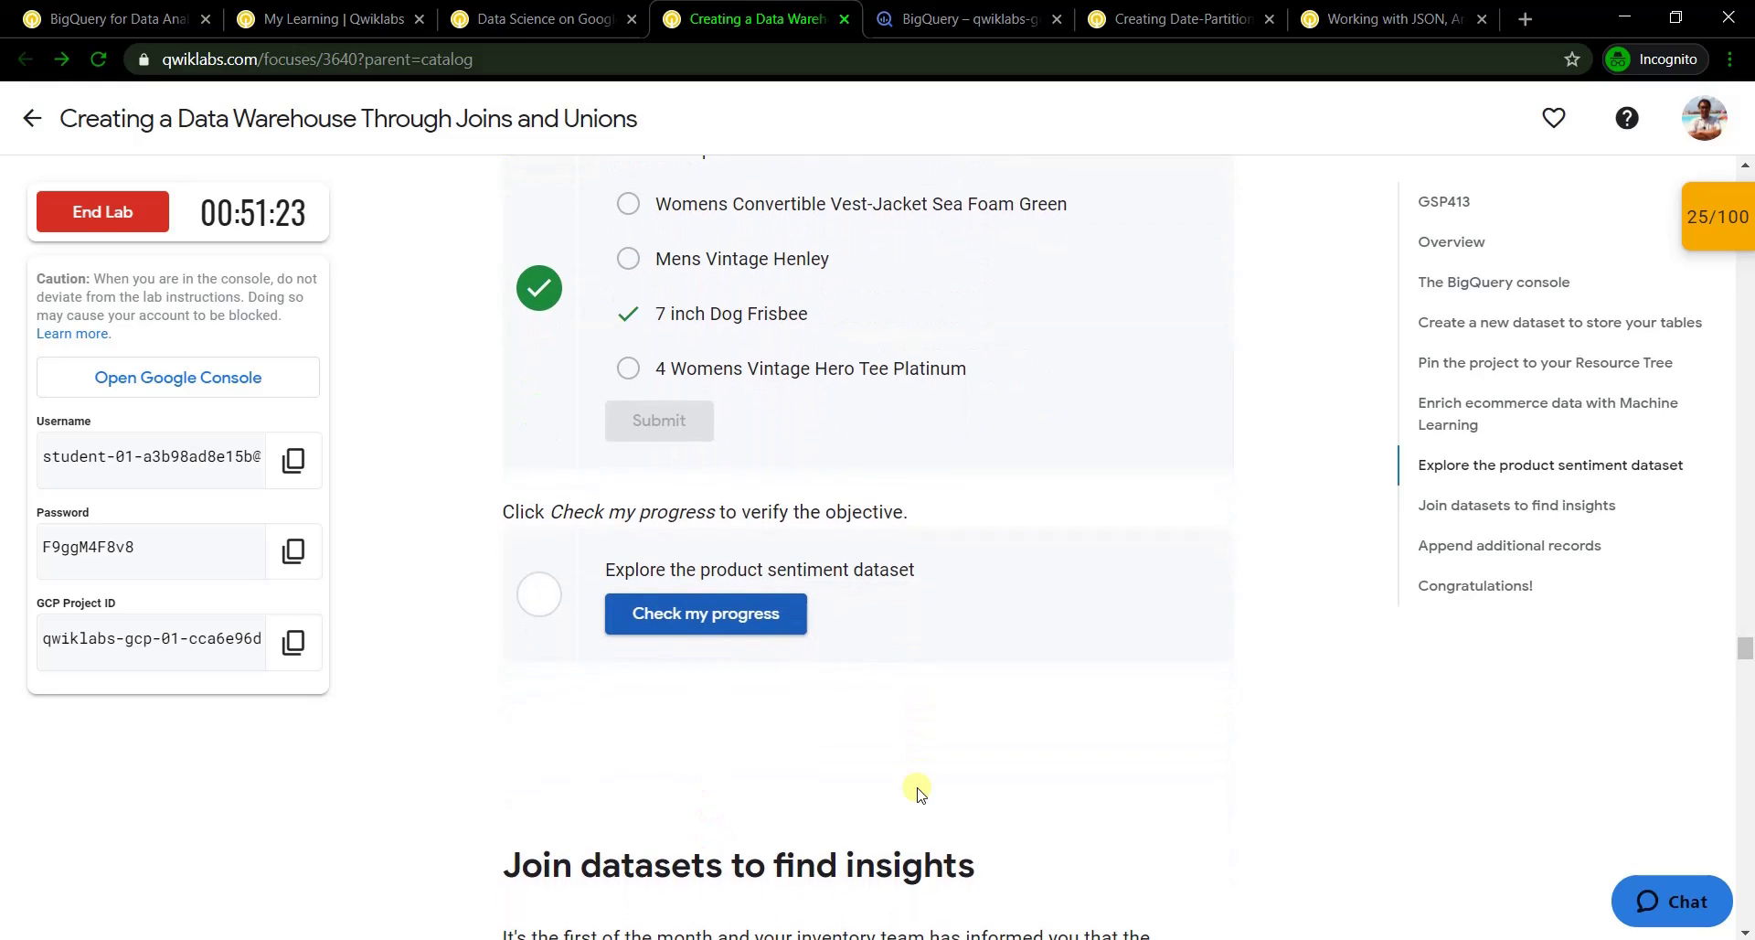
{"action": "scroll", "coordinate": [775, 768], "scroll_direction": "down", "scroll_amount": 6}
{"action": "scroll", "coordinate": [808, 749], "scroll_direction": "down", "scroll_amount": 5}
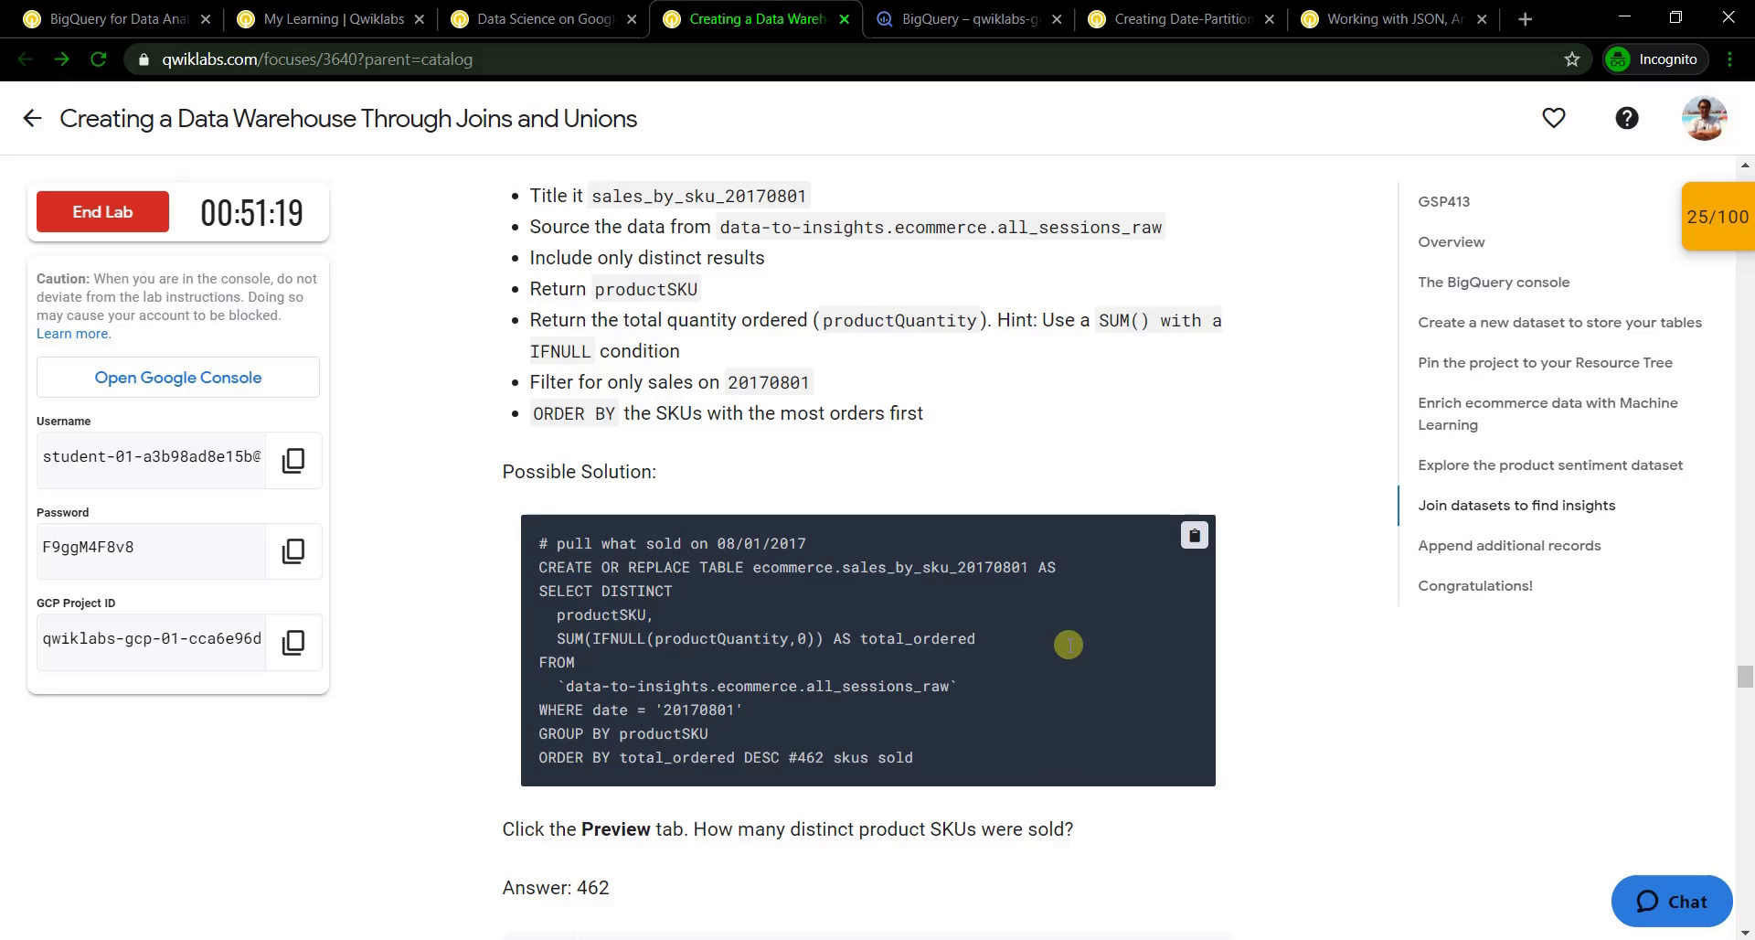
{"action": "scroll", "coordinate": [1069, 644], "scroll_direction": "down", "scroll_amount": 3}
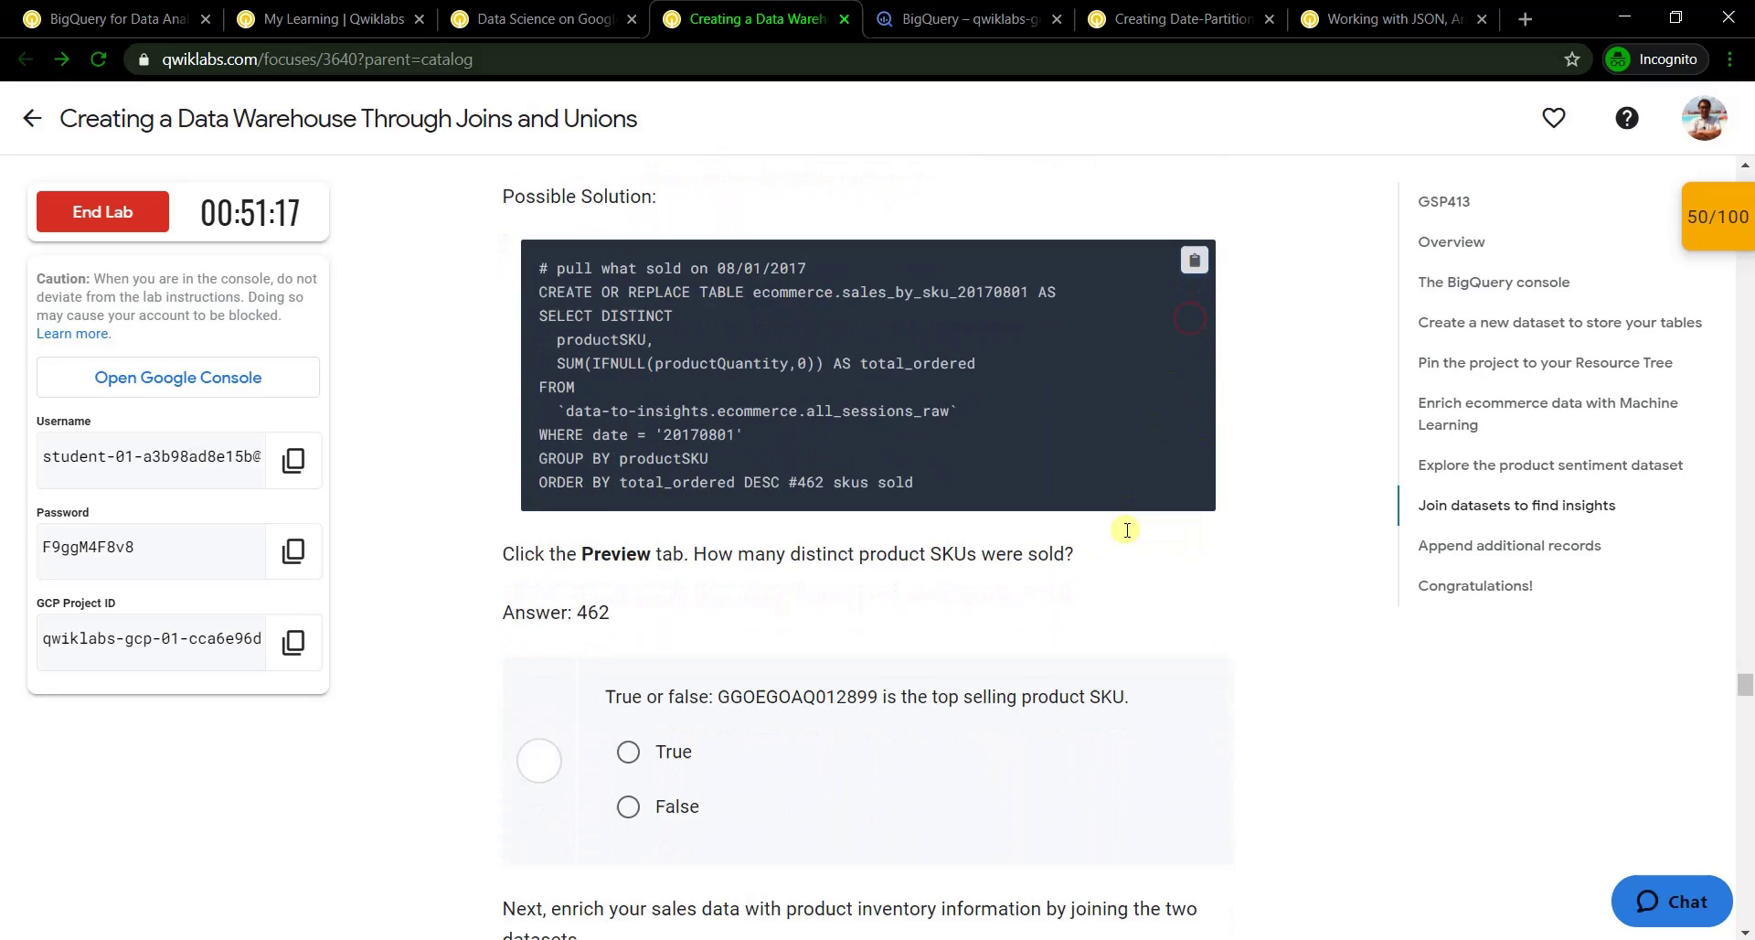
{"action": "scroll", "coordinate": [1127, 530], "scroll_direction": "down", "scroll_amount": 2}
{"action": "left_click", "coordinate": [969, 18]}
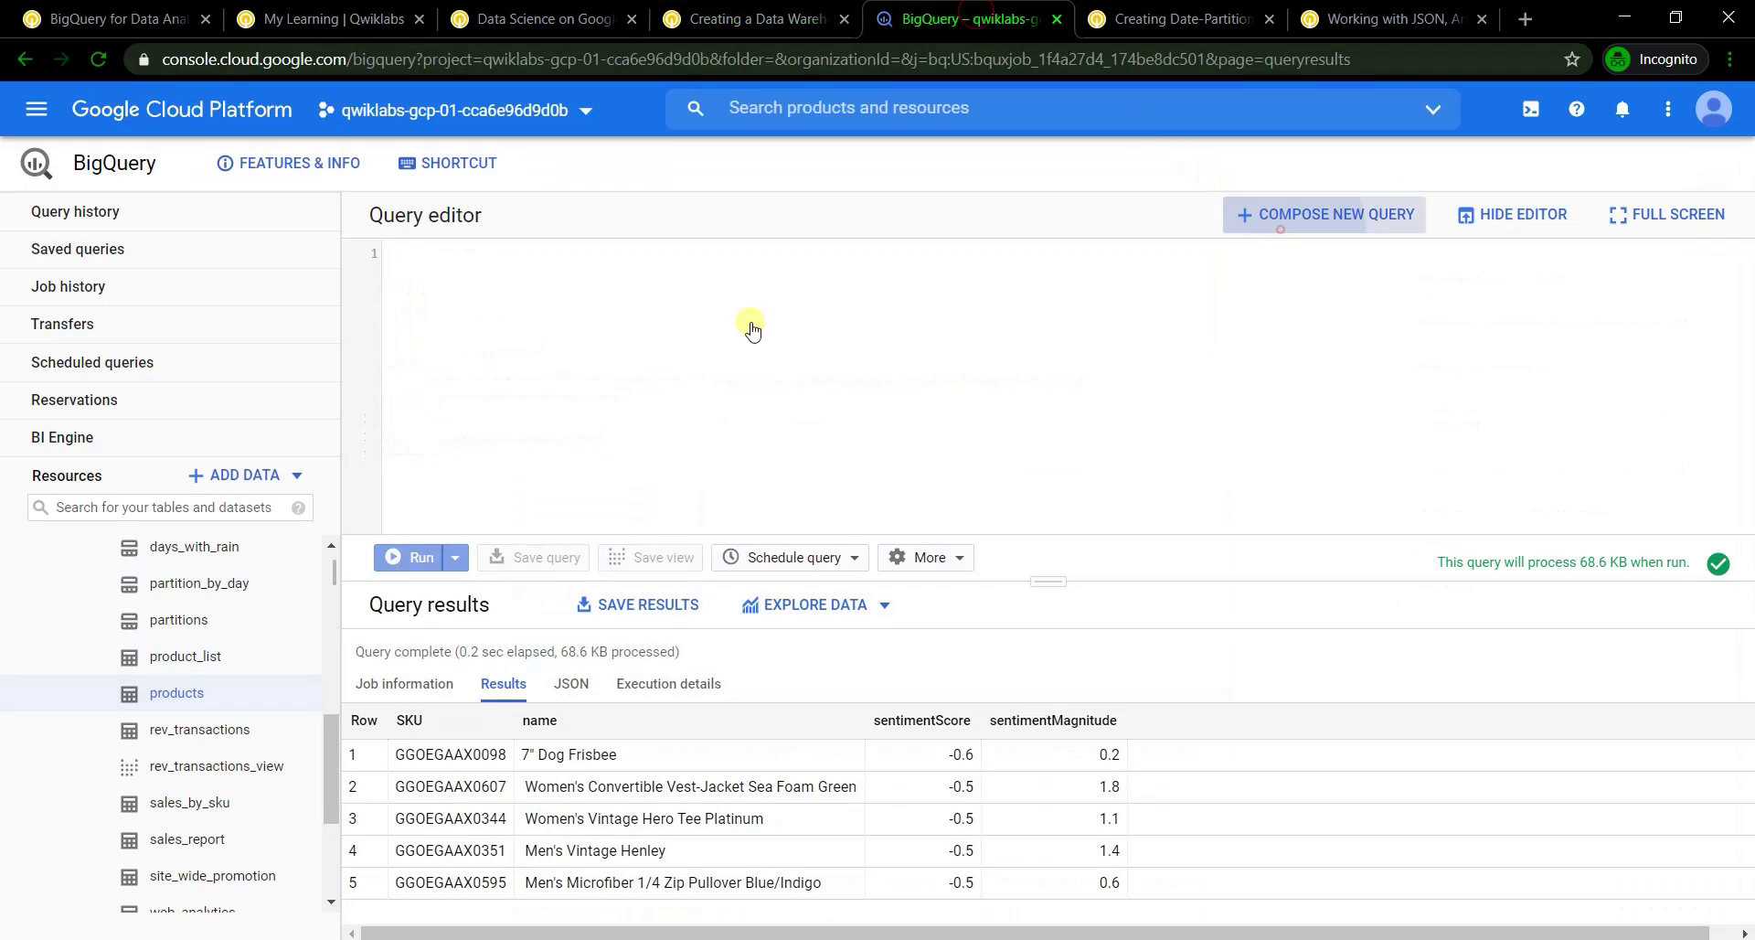
{"action": "key", "text": "ctrl+v"}
{"action": "left_click", "coordinate": [411, 558]}
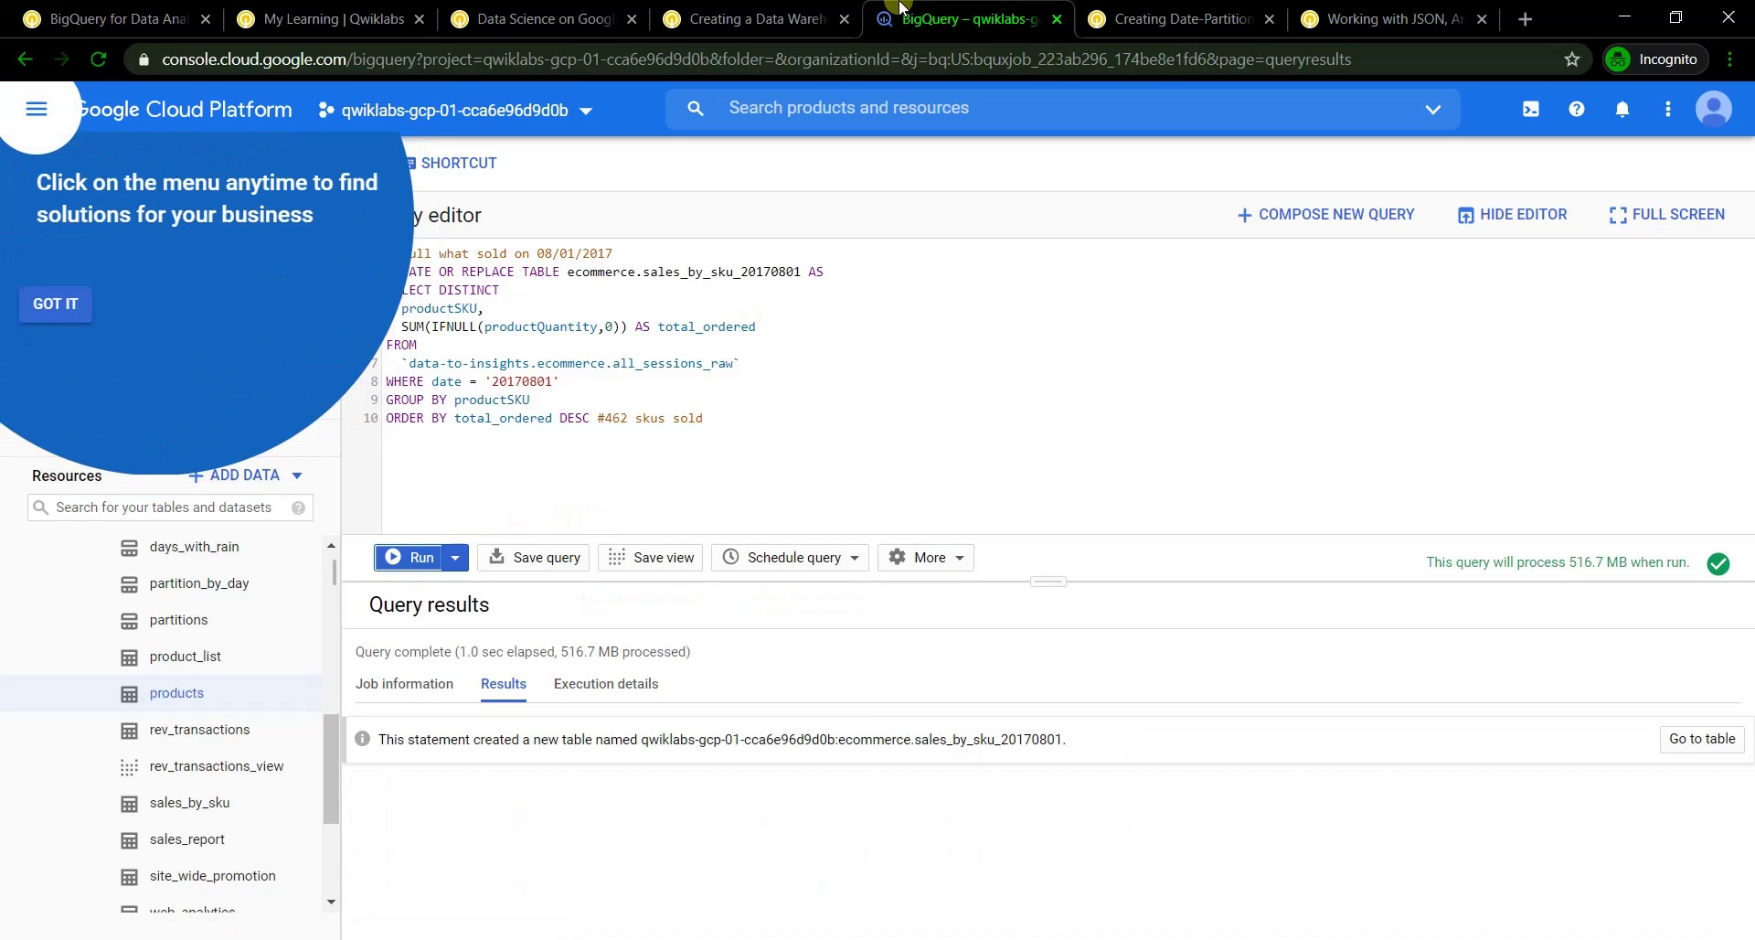
{"action": "left_click", "coordinate": [51, 300]}
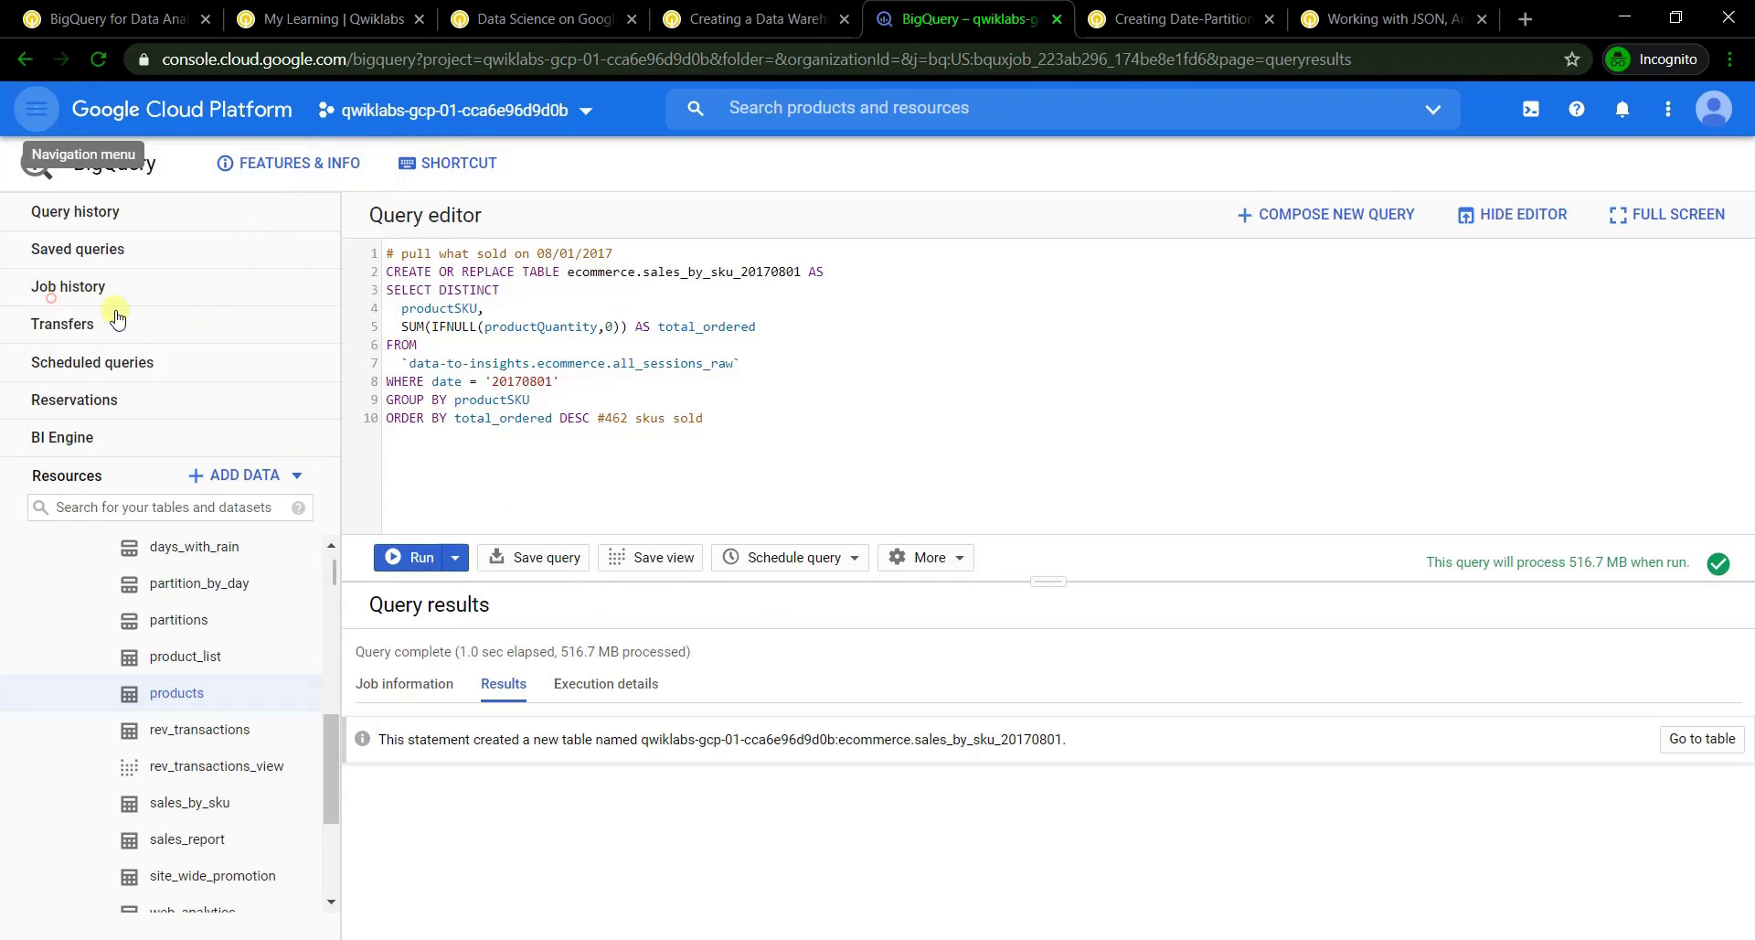
Preview the rows of the sales_by_sku_20170801 table in the lab project's ecommerce dataset
{"action": "left_click", "coordinate": [594, 695]}
{"action": "left_click", "coordinate": [514, 697]}
{"action": "left_click", "coordinate": [709, 20]}
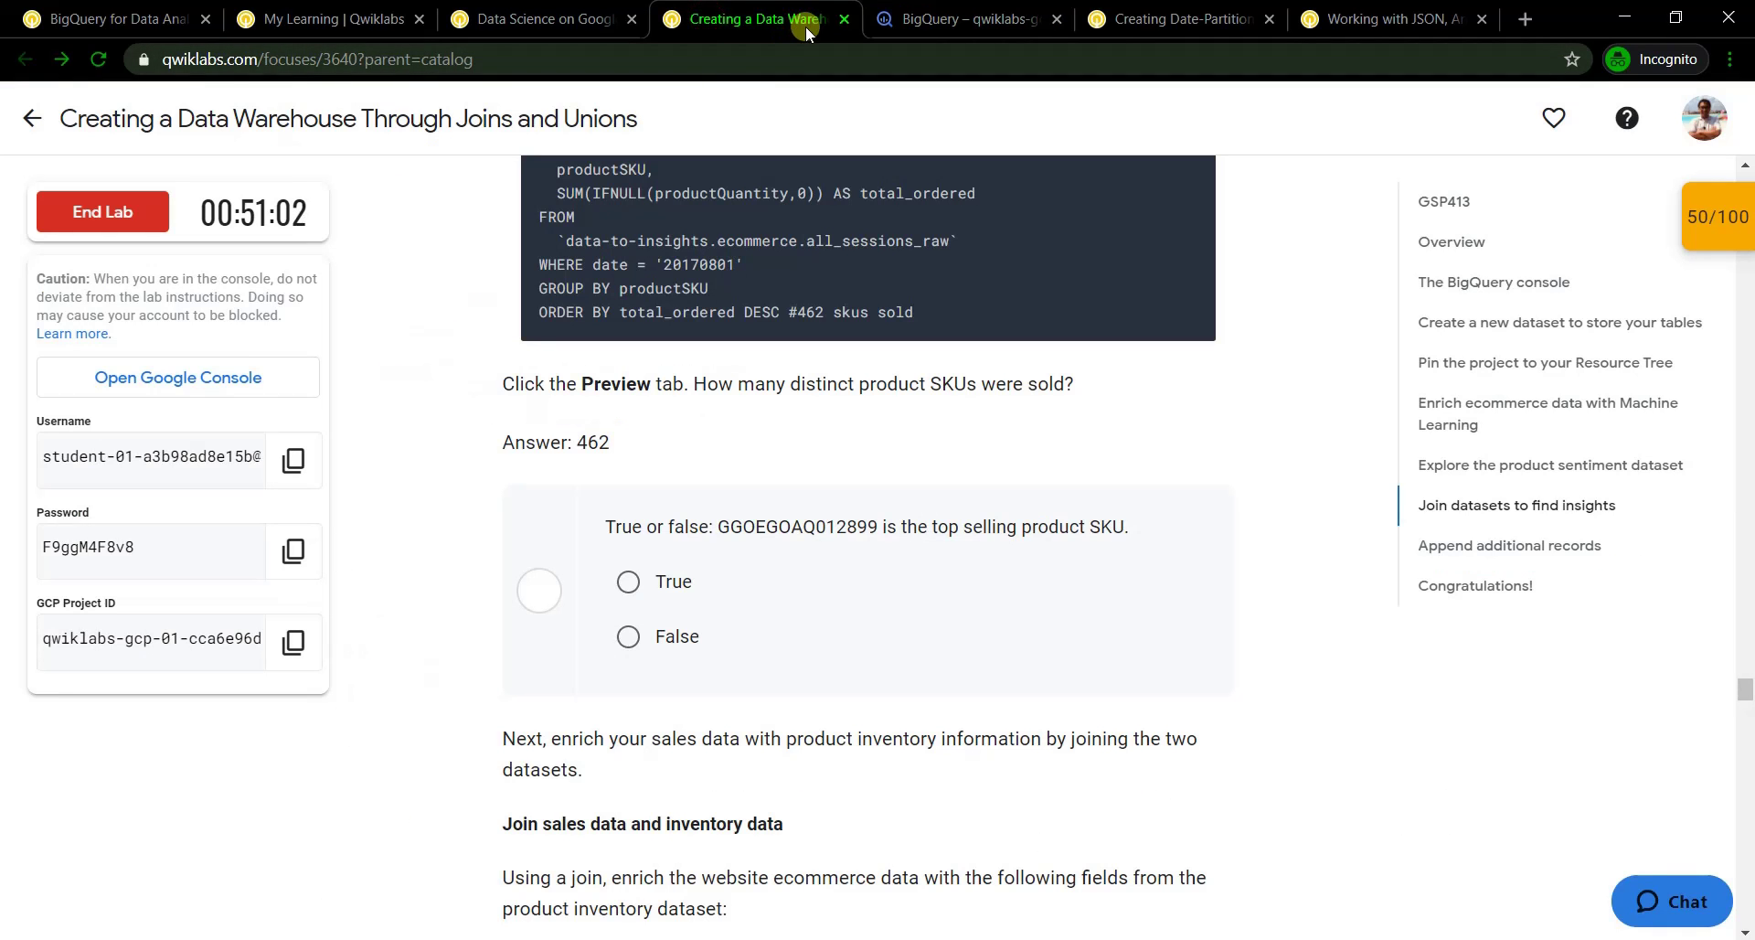
{"action": "left_click", "coordinate": [931, 26]}
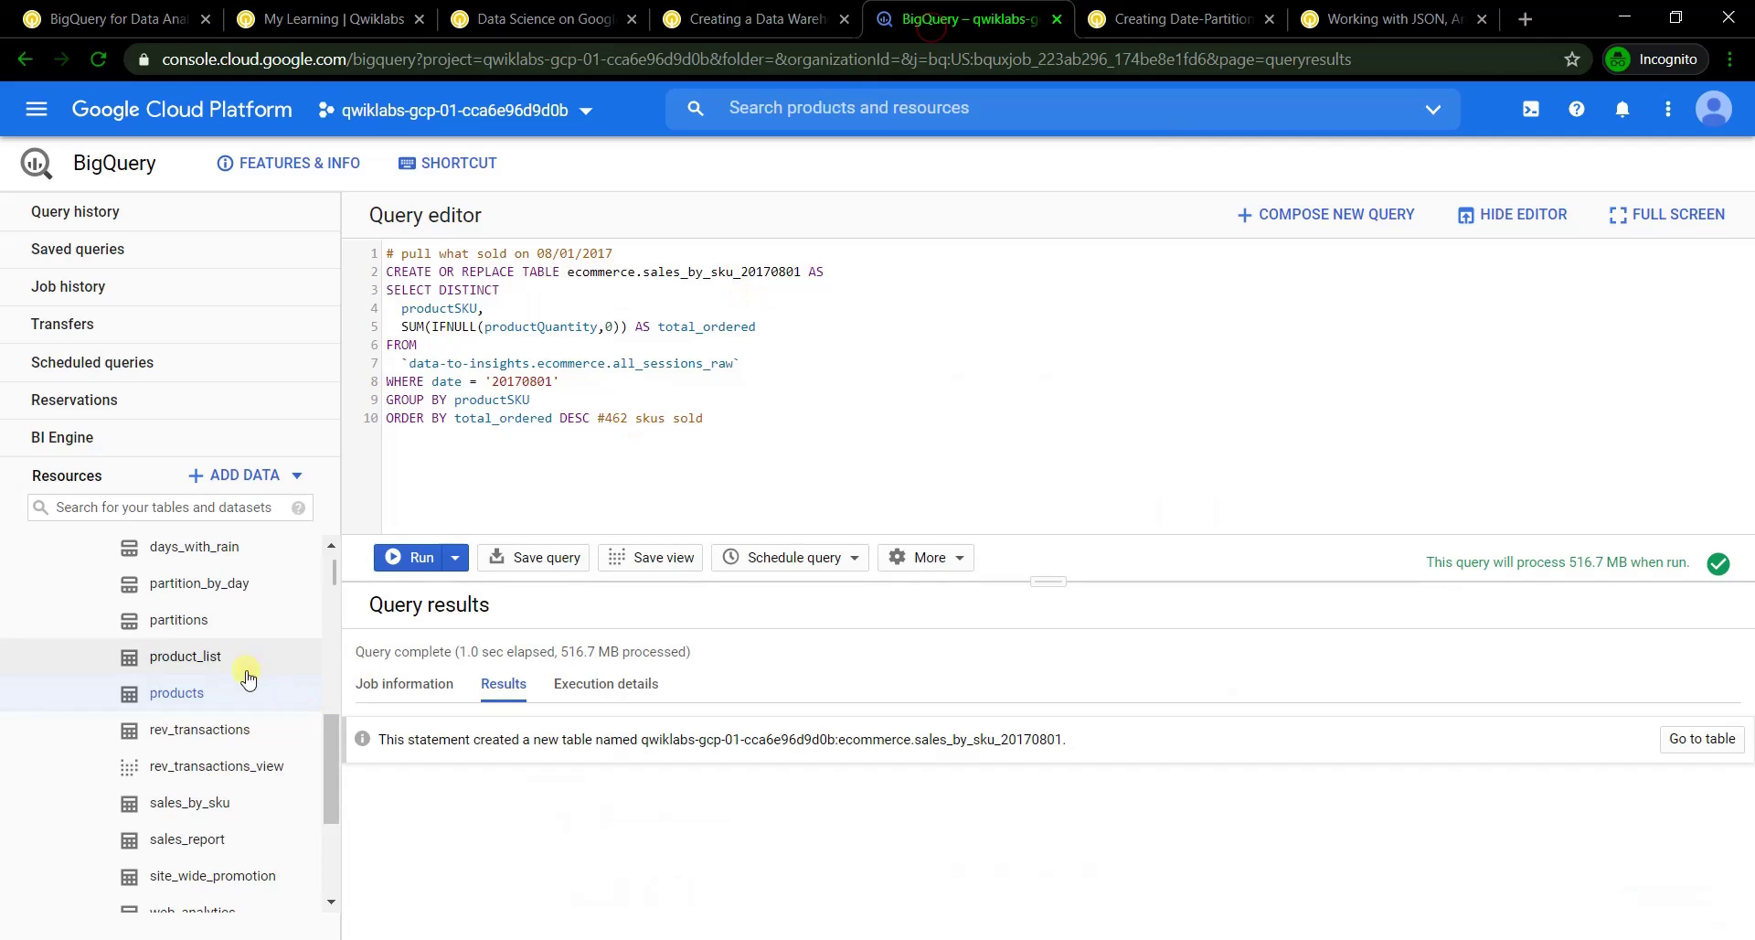
{"action": "scroll", "coordinate": [229, 710], "scroll_direction": "up", "scroll_amount": 5}
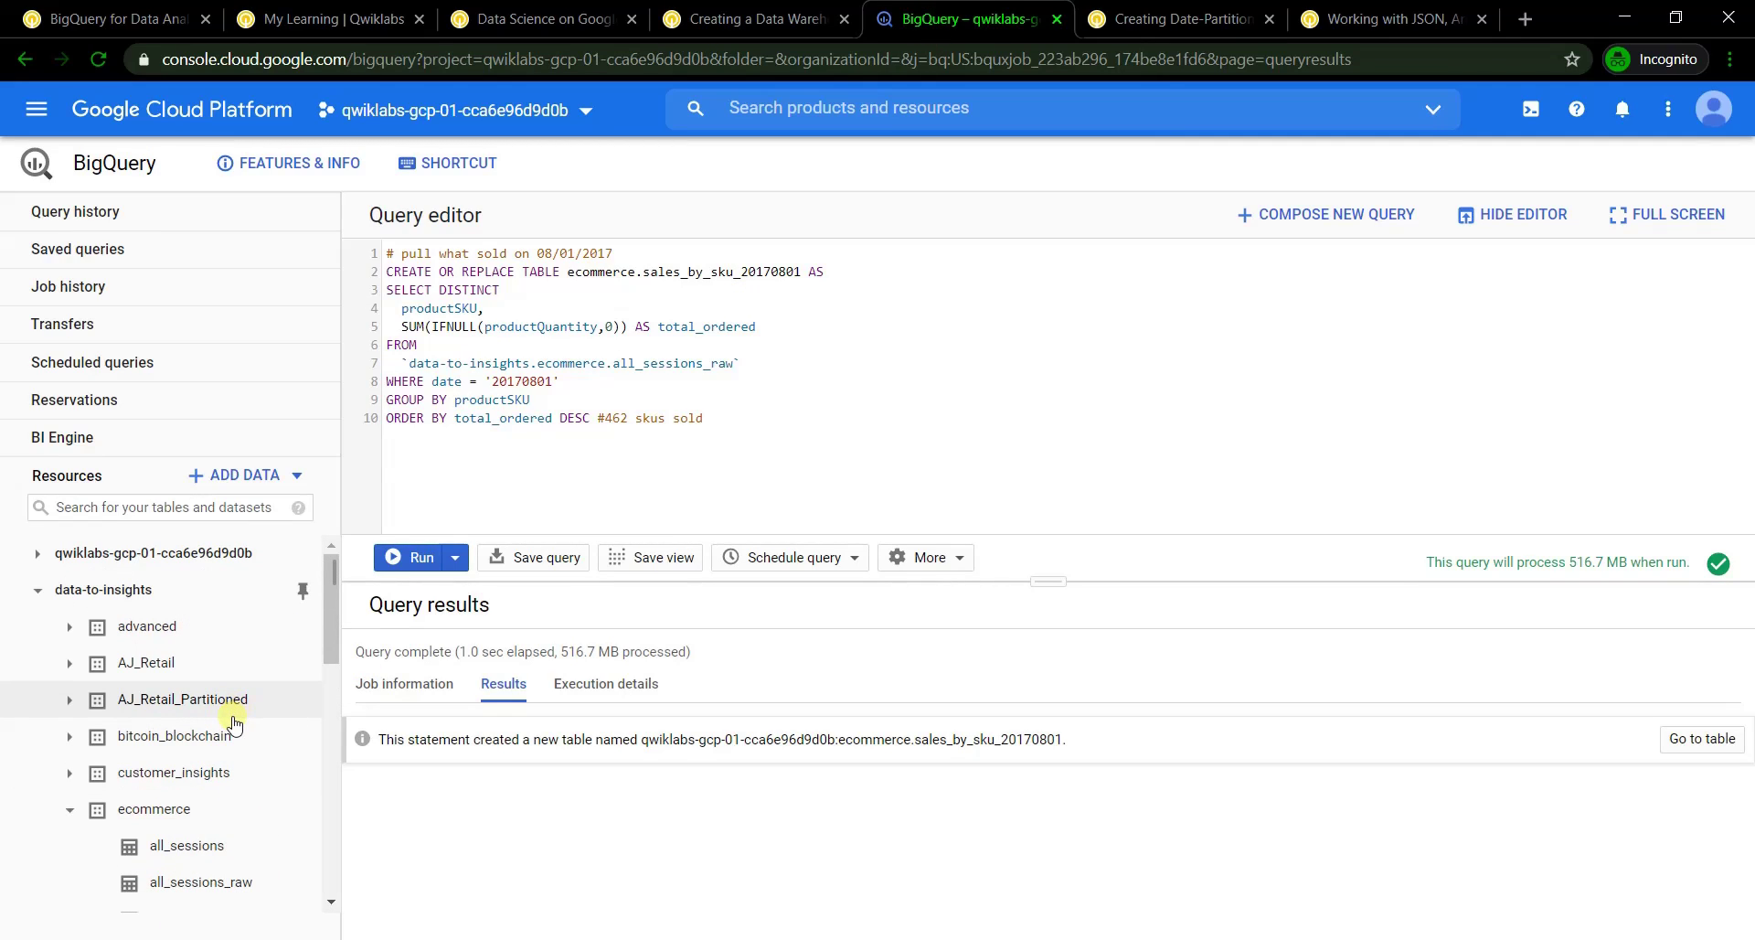
{"action": "left_click", "coordinate": [37, 552]}
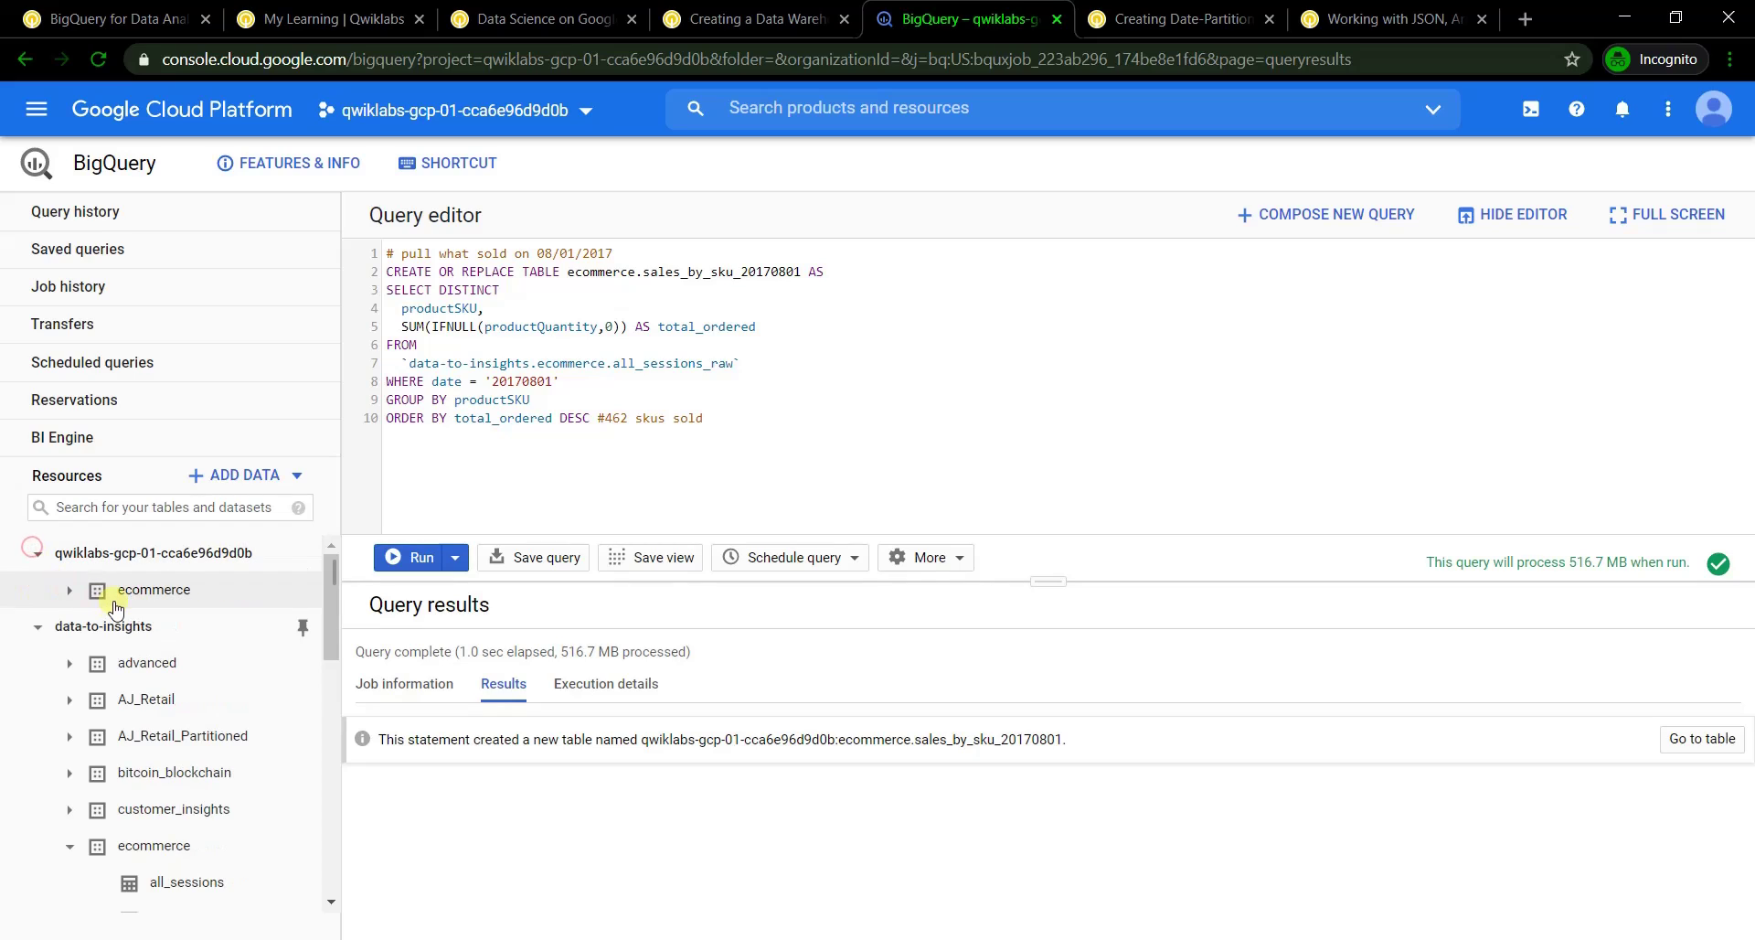
{"action": "left_click", "coordinate": [111, 593]}
{"action": "left_click", "coordinate": [139, 630]}
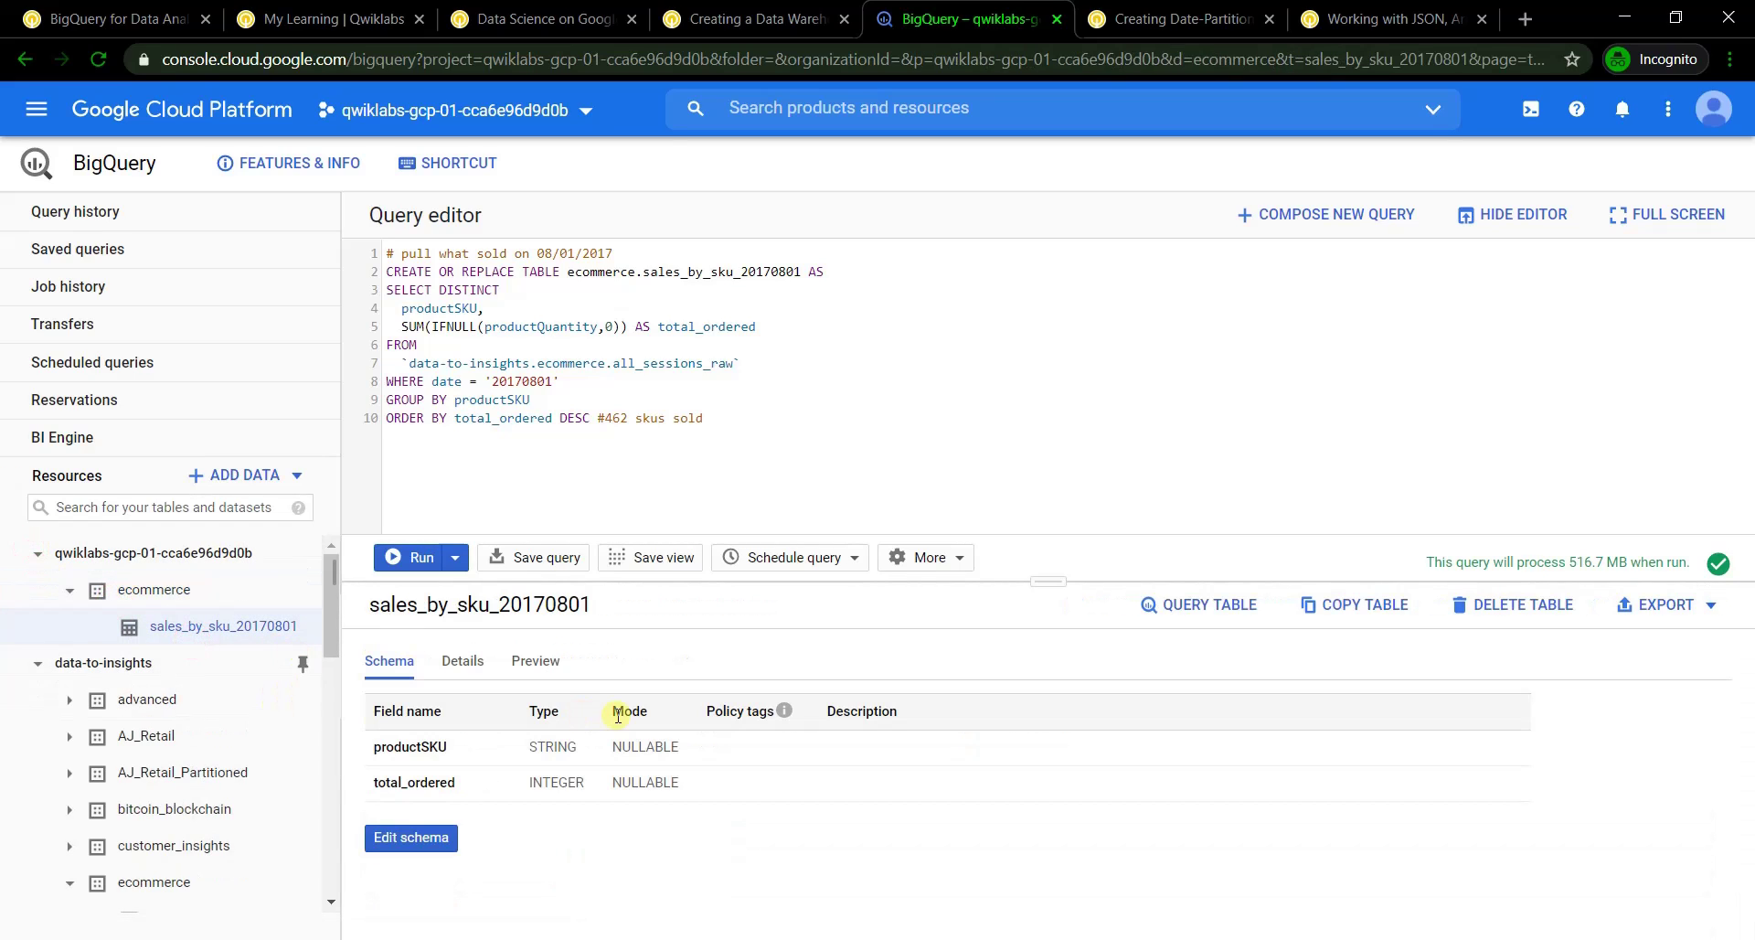
{"action": "left_click", "coordinate": [560, 661]}
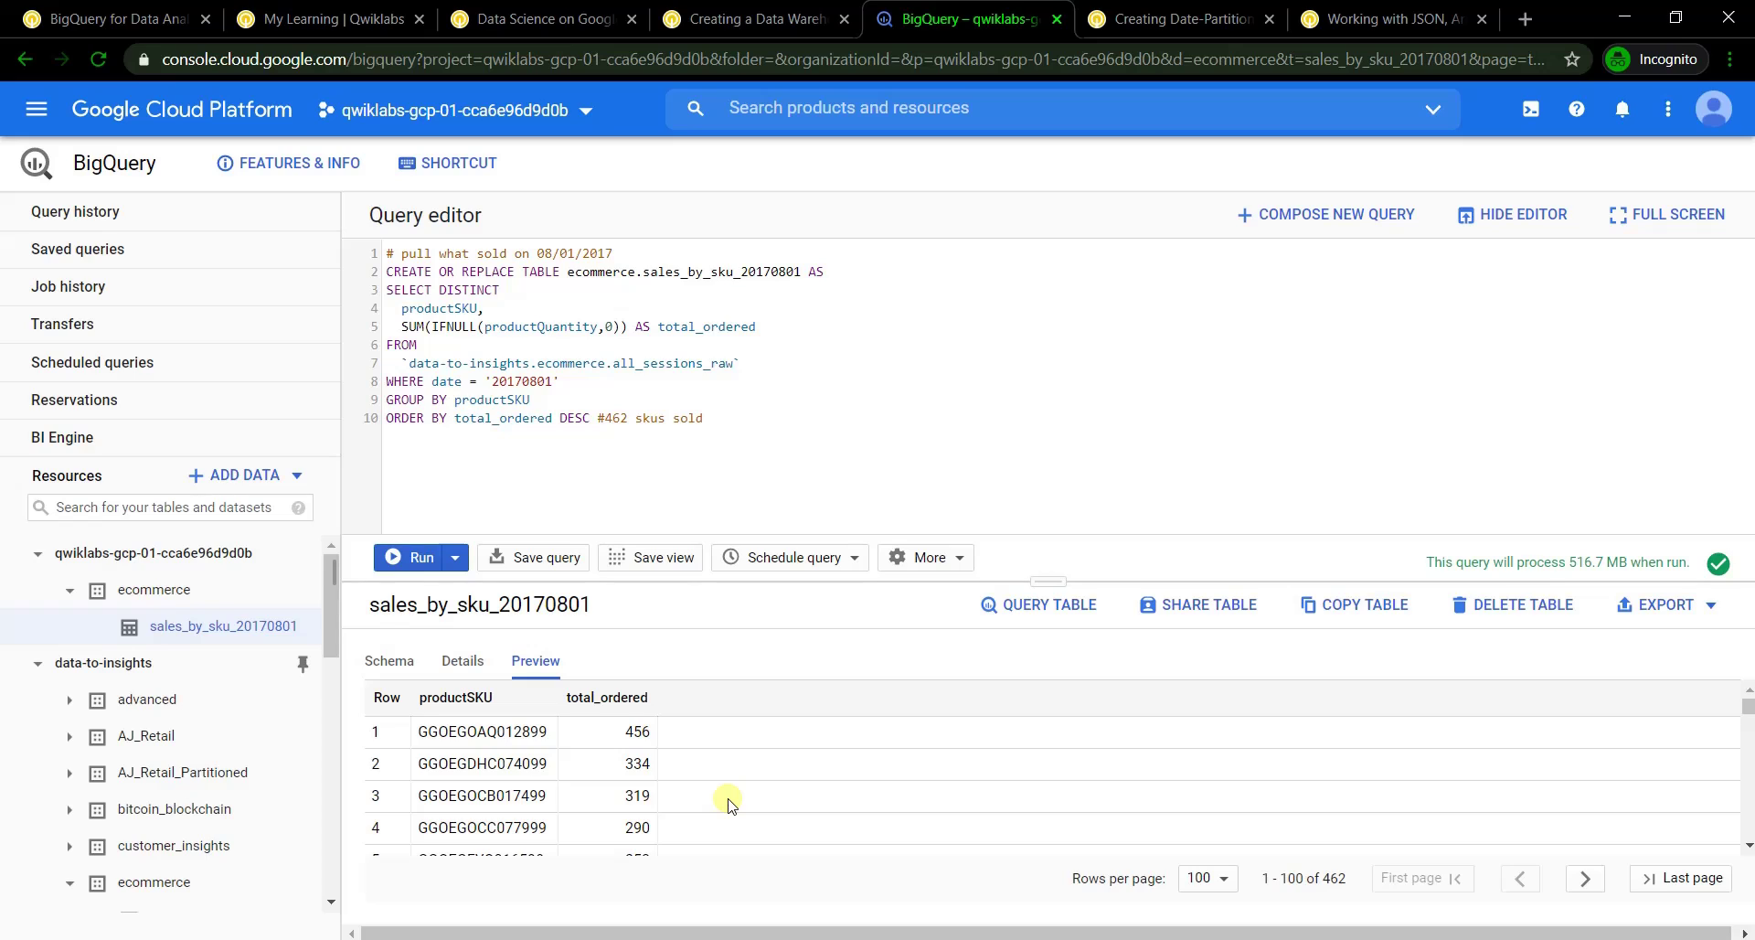
Answer True to the lab question whether GGOEGOAQ012899 is the top selling product SKU
{"action": "left_click", "coordinate": [776, 24]}
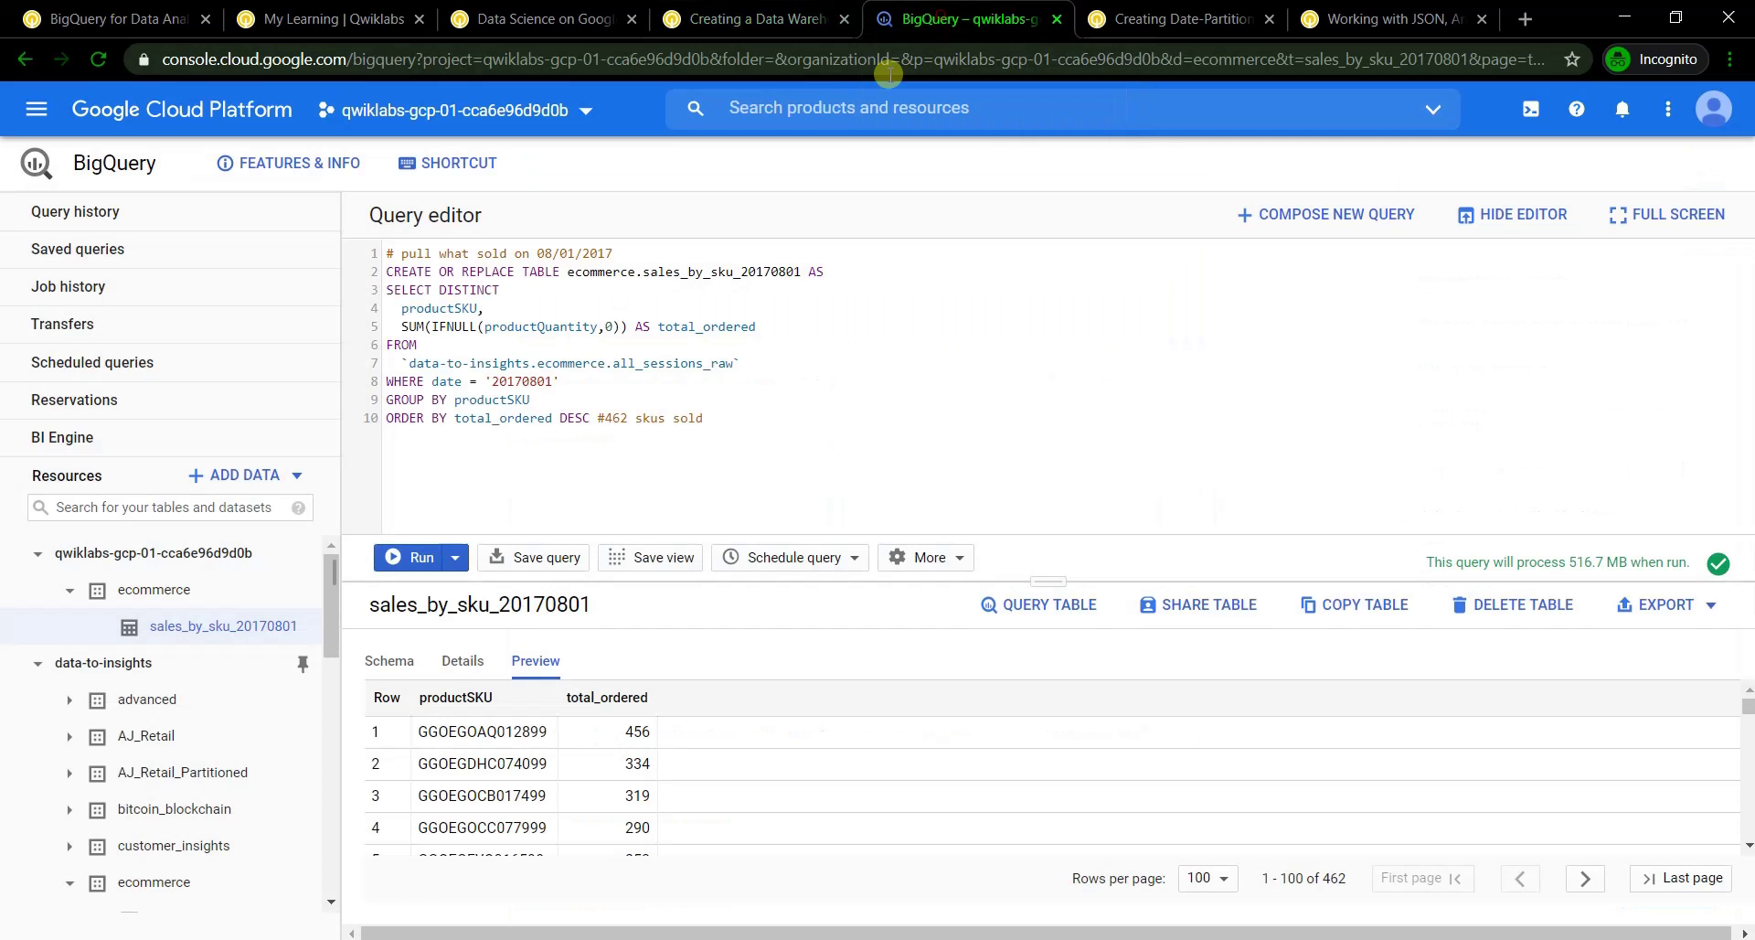
{"action": "left_click", "coordinate": [941, 14]}
{"action": "left_click", "coordinate": [773, 15]}
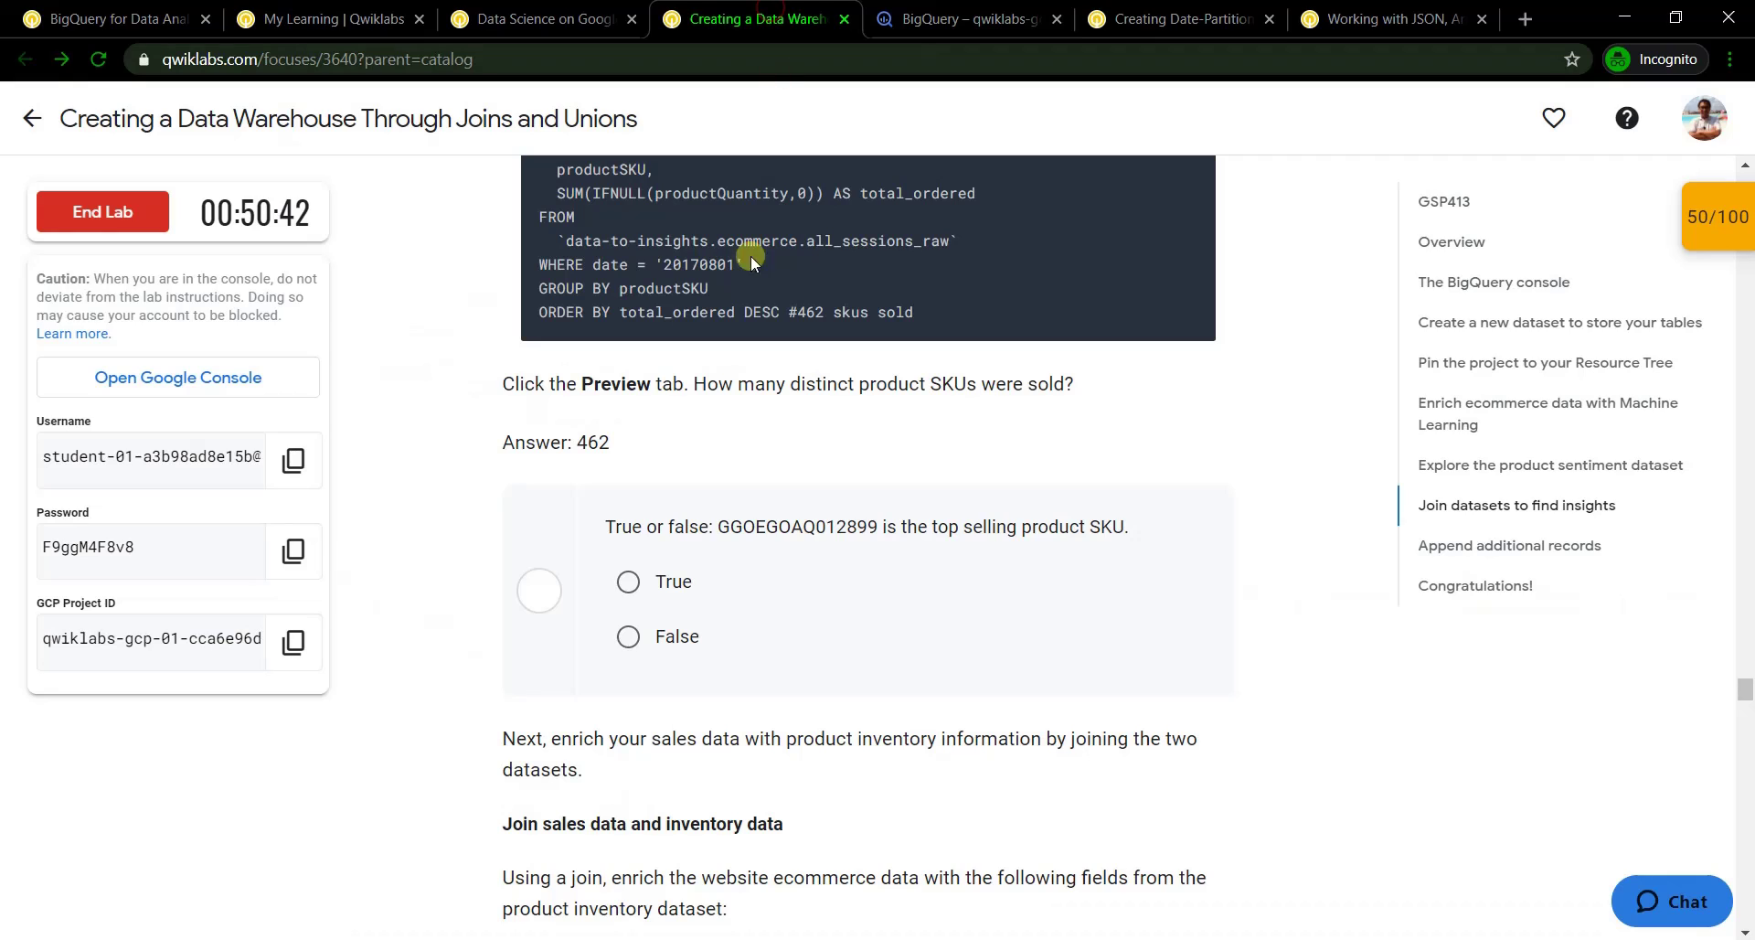
{"action": "left_click", "coordinate": [639, 602]}
Copy the lab's sales and inventory join query with the ratio field and the >= .50 filter and run it in BigQuery
{"action": "scroll", "coordinate": [677, 585], "scroll_direction": "down", "scroll_amount": 7}
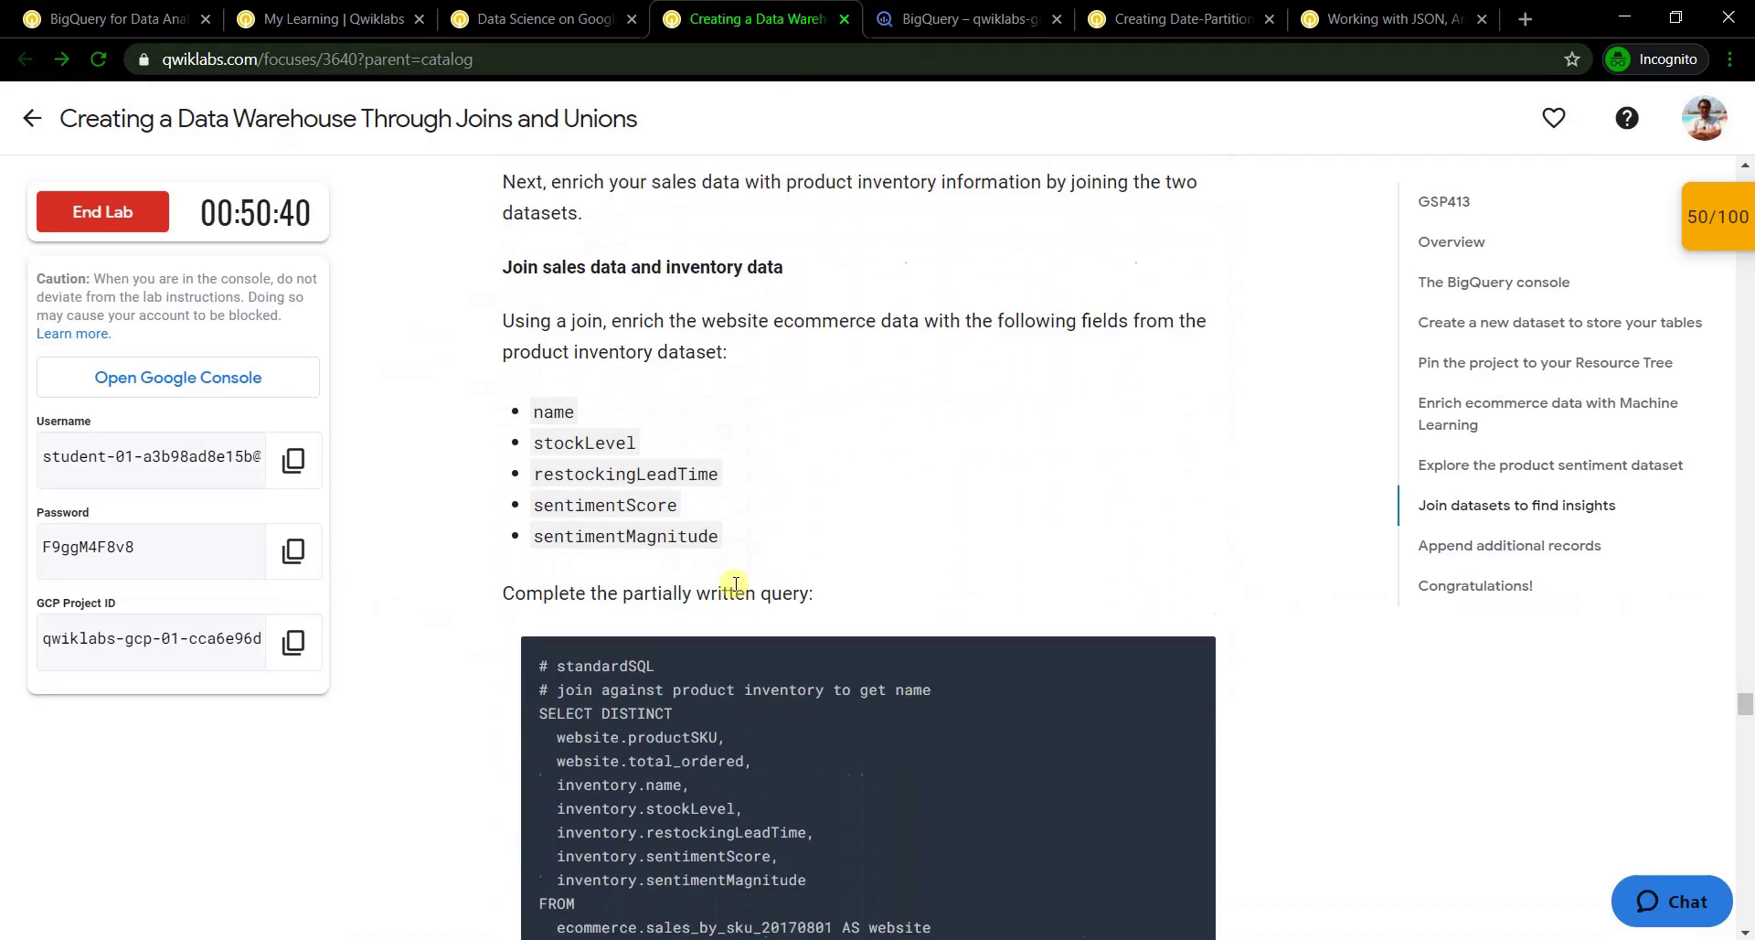
{"action": "scroll", "coordinate": [1088, 544], "scroll_direction": "down", "scroll_amount": 8}
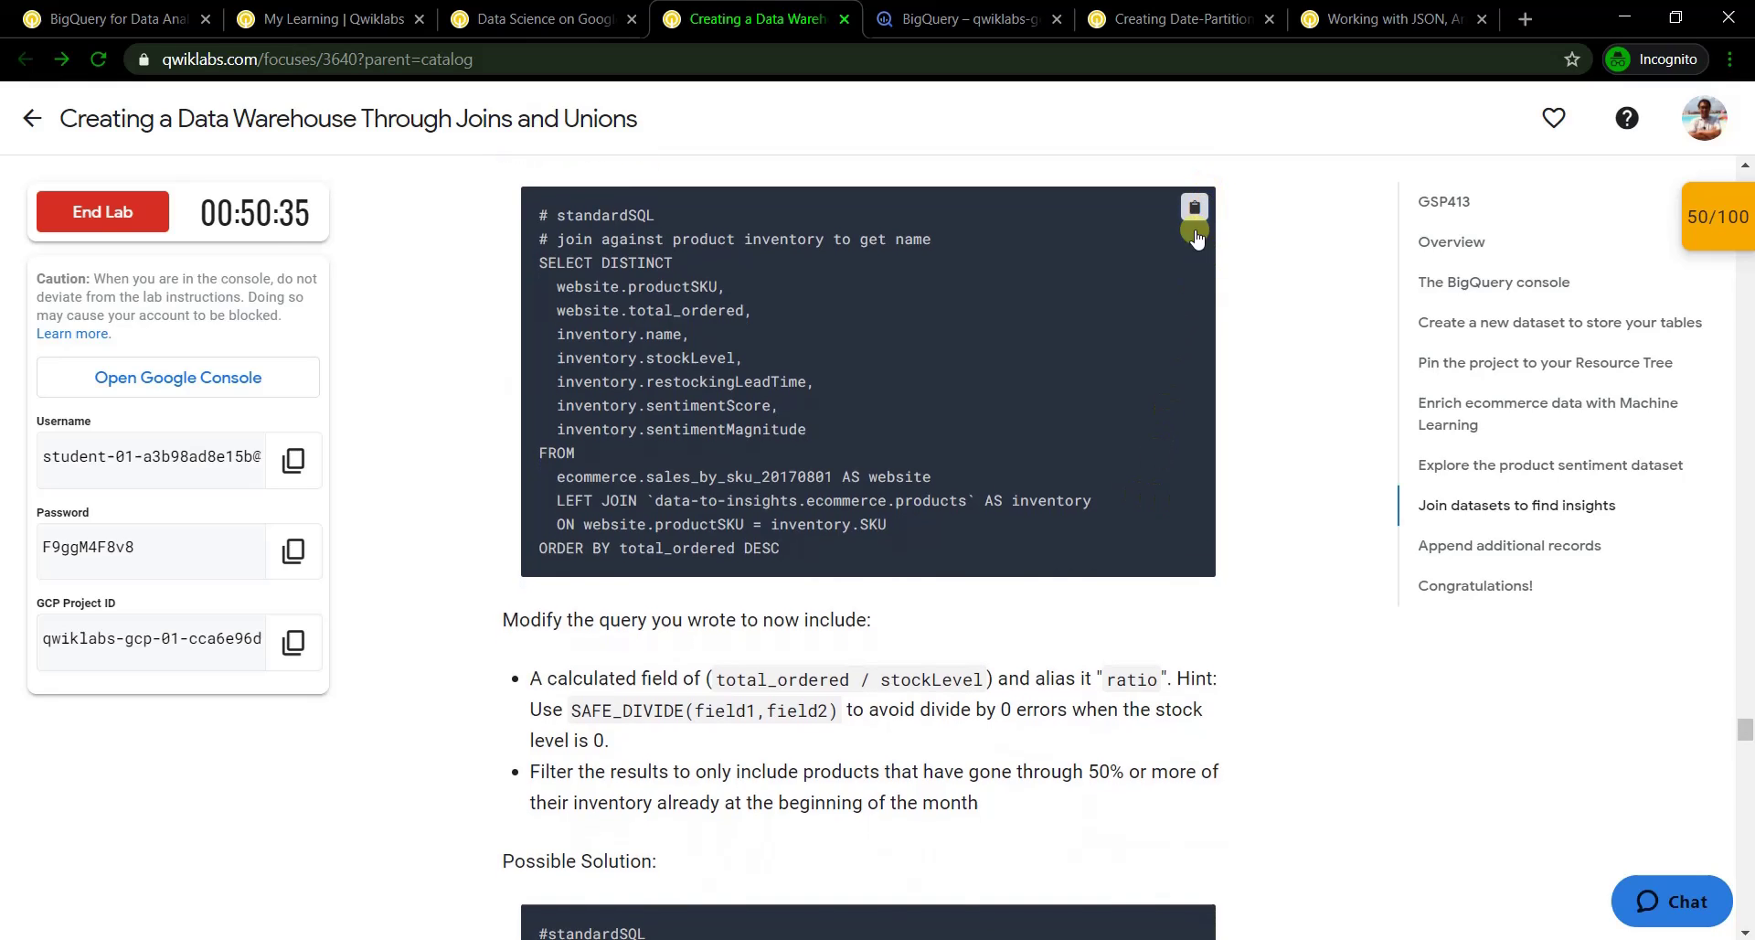
{"action": "scroll", "coordinate": [1007, 654], "scroll_direction": "down", "scroll_amount": 7}
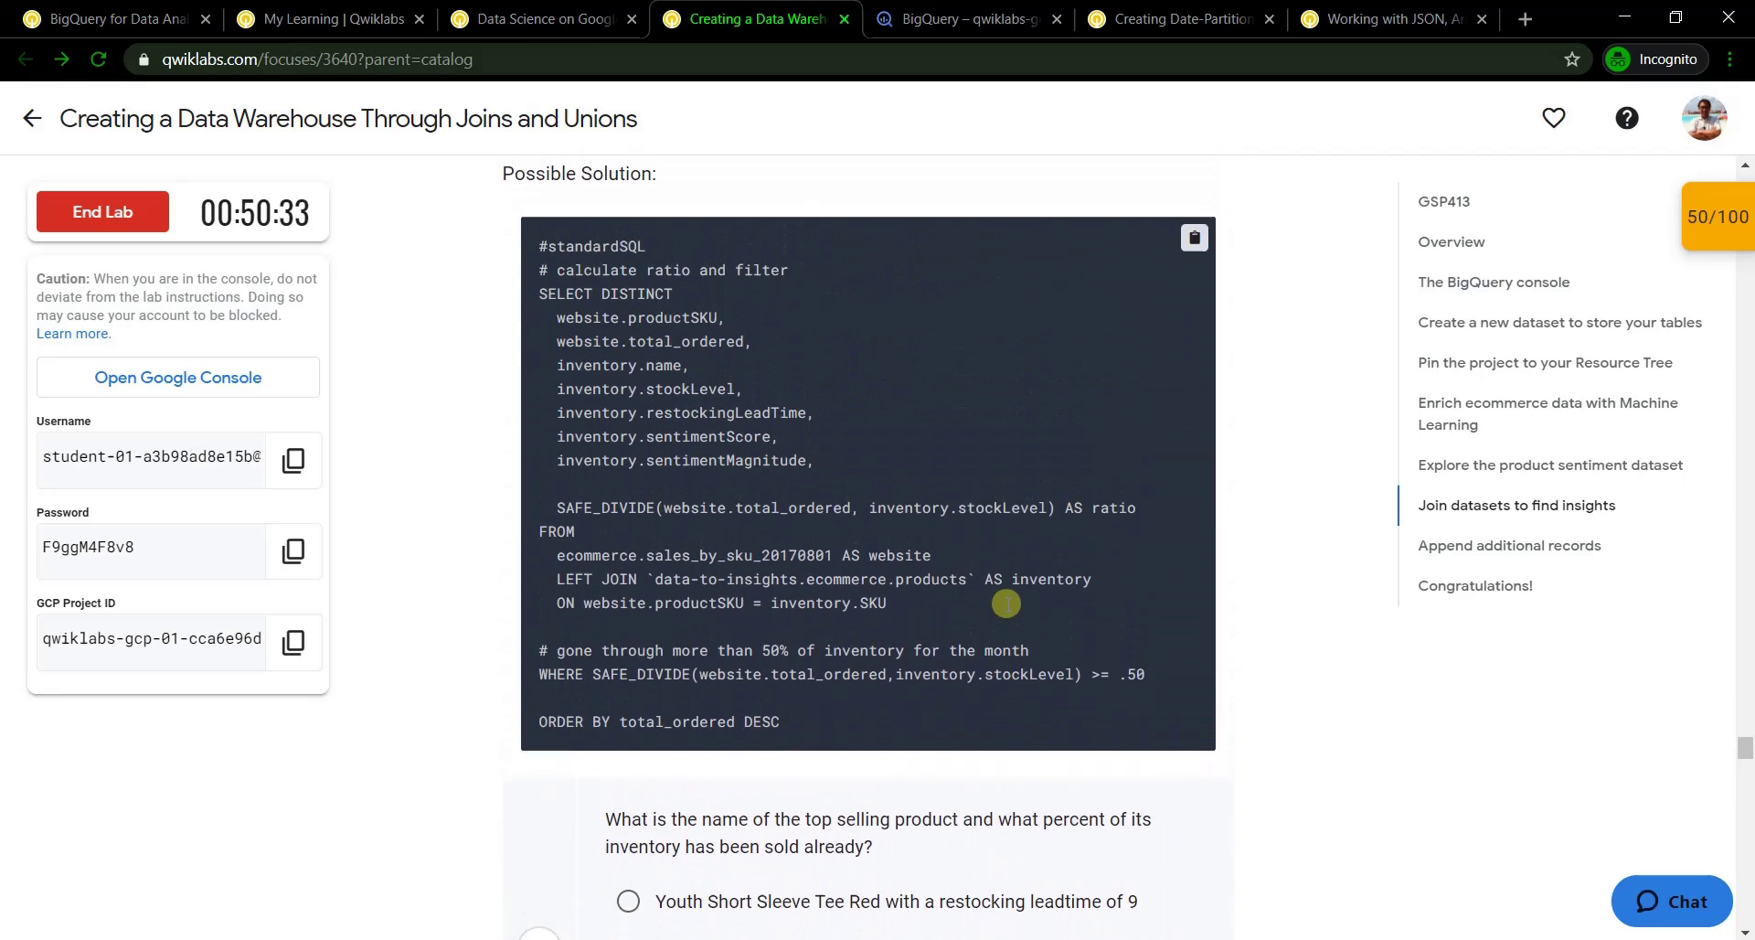
{"action": "scroll", "coordinate": [1006, 604], "scroll_direction": "up", "scroll_amount": 2}
{"action": "scroll", "coordinate": [1192, 361], "scroll_direction": "down", "scroll_amount": 1}
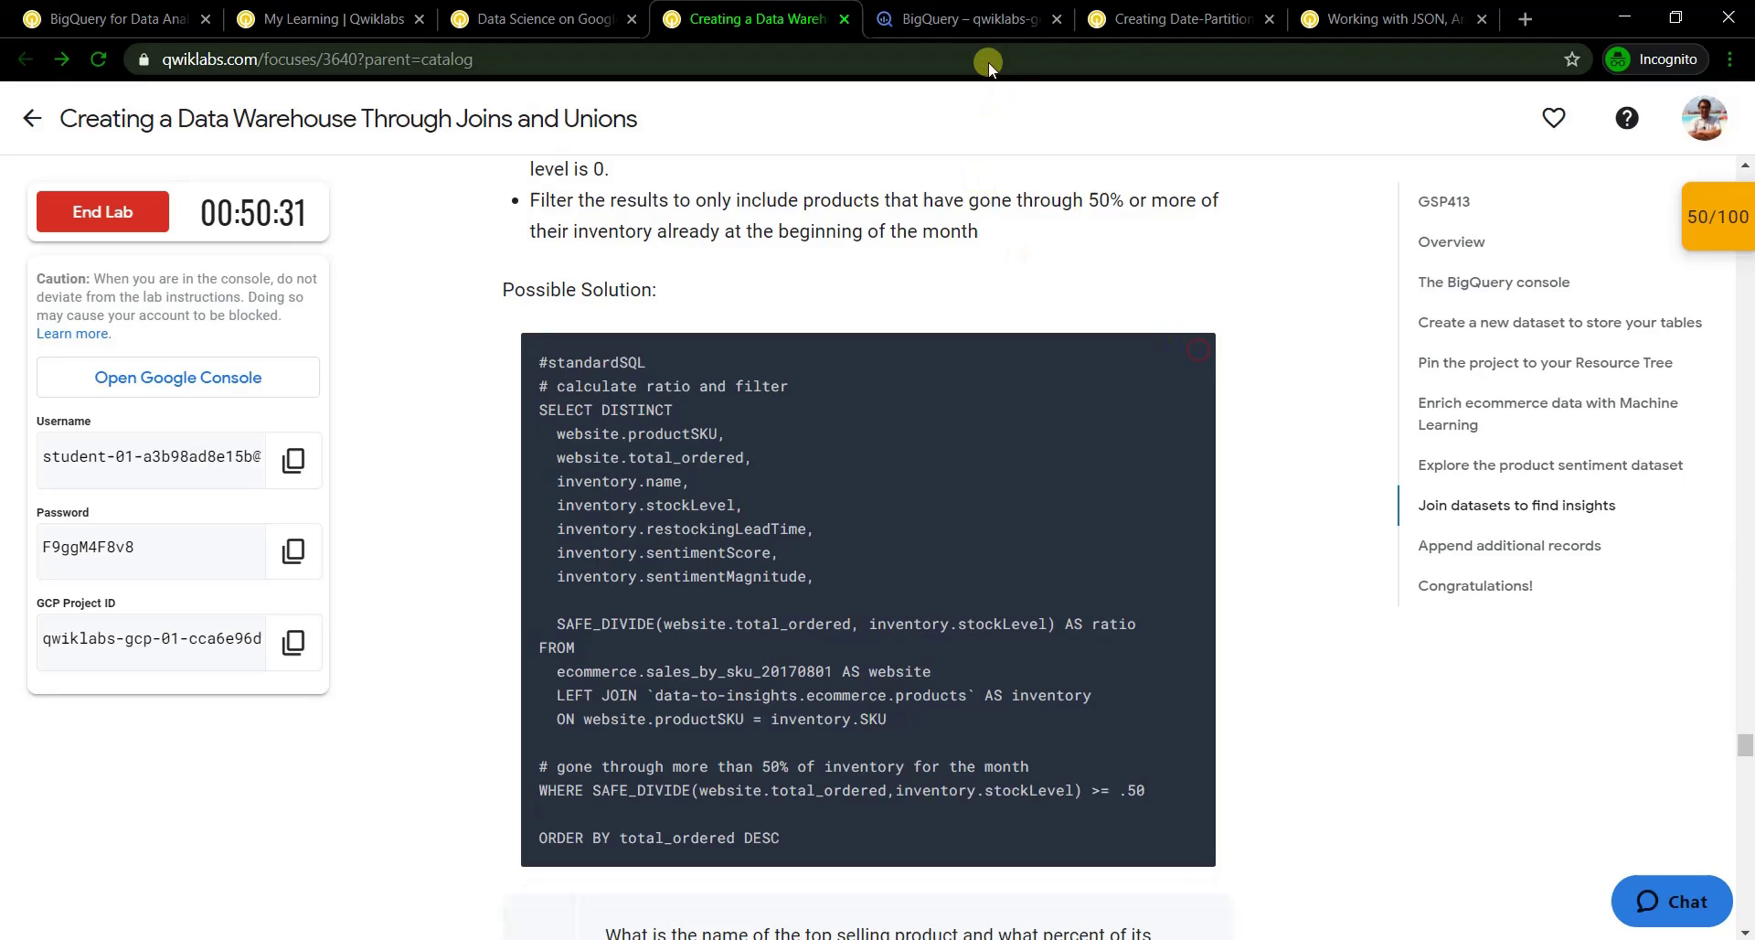
{"action": "left_click", "coordinate": [978, 22]}
{"action": "left_click", "coordinate": [1316, 215]}
{"action": "left_click", "coordinate": [987, 326]}
{"action": "type", "text": "#standardSQL # calculate ratio and filter SELECT DISTINCT   website.productSKU,   website.total_ordered,   inventory.name,   inventory.stockLevel,   inventory.restockingLeadTime,   inventory.sentimentScore,   inventory.sentimentMagnitude,    SAFE_DIVIDE(website.total_ordered, inventory.stockLevel) AS ratio FROM   ecommerce.sales_by_sku_20170801 AS website   LEFT JOIN `data-to-insights.ecommerce.products` AS inventory   ON website.productSKU = inventory.SKU  # gone through more than 50% of inventory for the month WHERE SAFE_DIVIDE(website.total_ordered,inventory.stockLevel) >= .50  ORDER BY total_ordered DESC"}
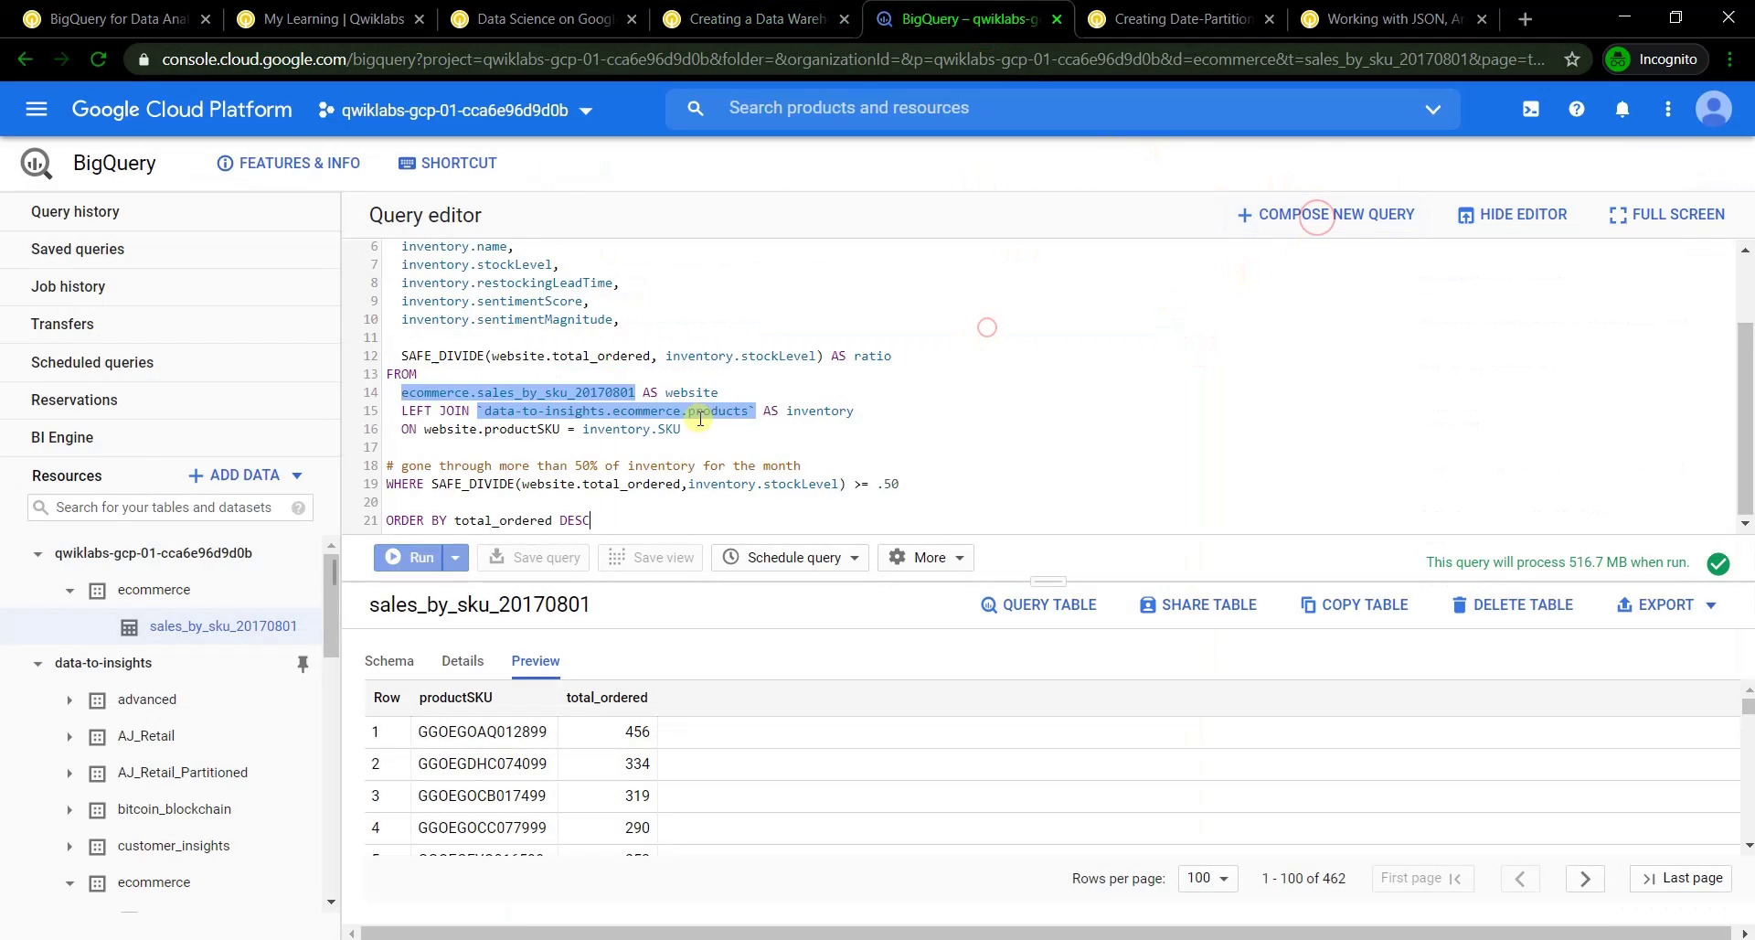
{"action": "left_click", "coordinate": [407, 557]}
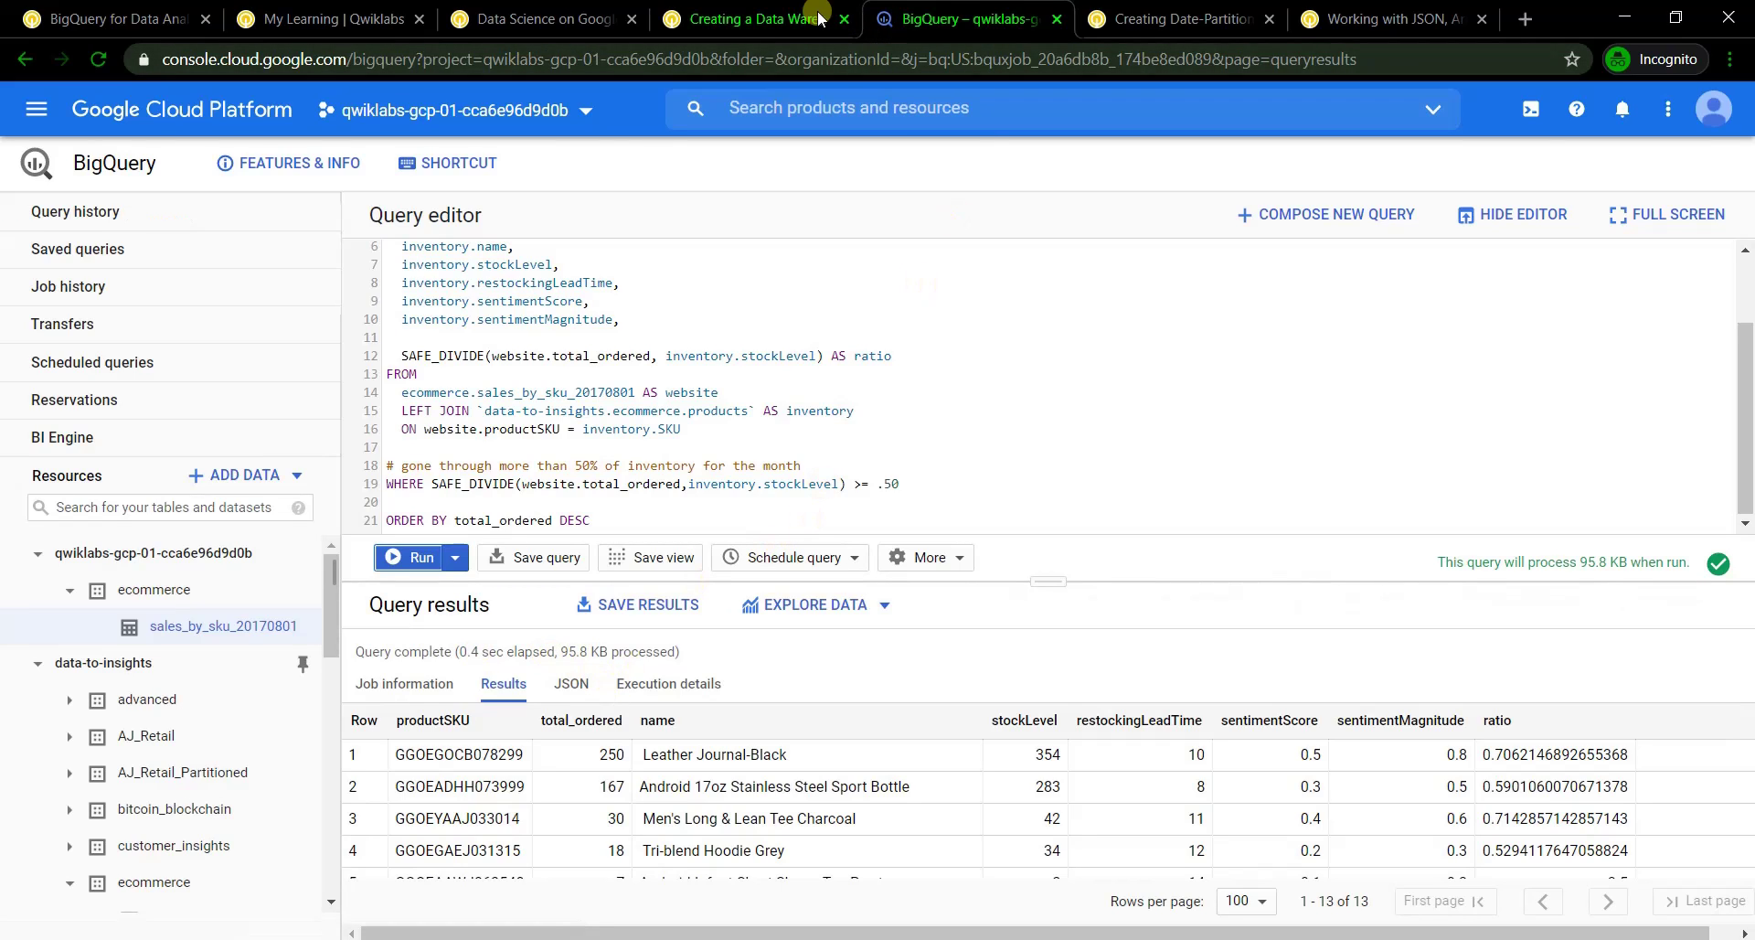
Submit "Leather Journal-Black with 250 product orders out of 354 in stock" as the lab answer for the top selling product
{"action": "left_click", "coordinate": [779, 17]}
{"action": "scroll", "coordinate": [739, 534], "scroll_direction": "down", "scroll_amount": 5}
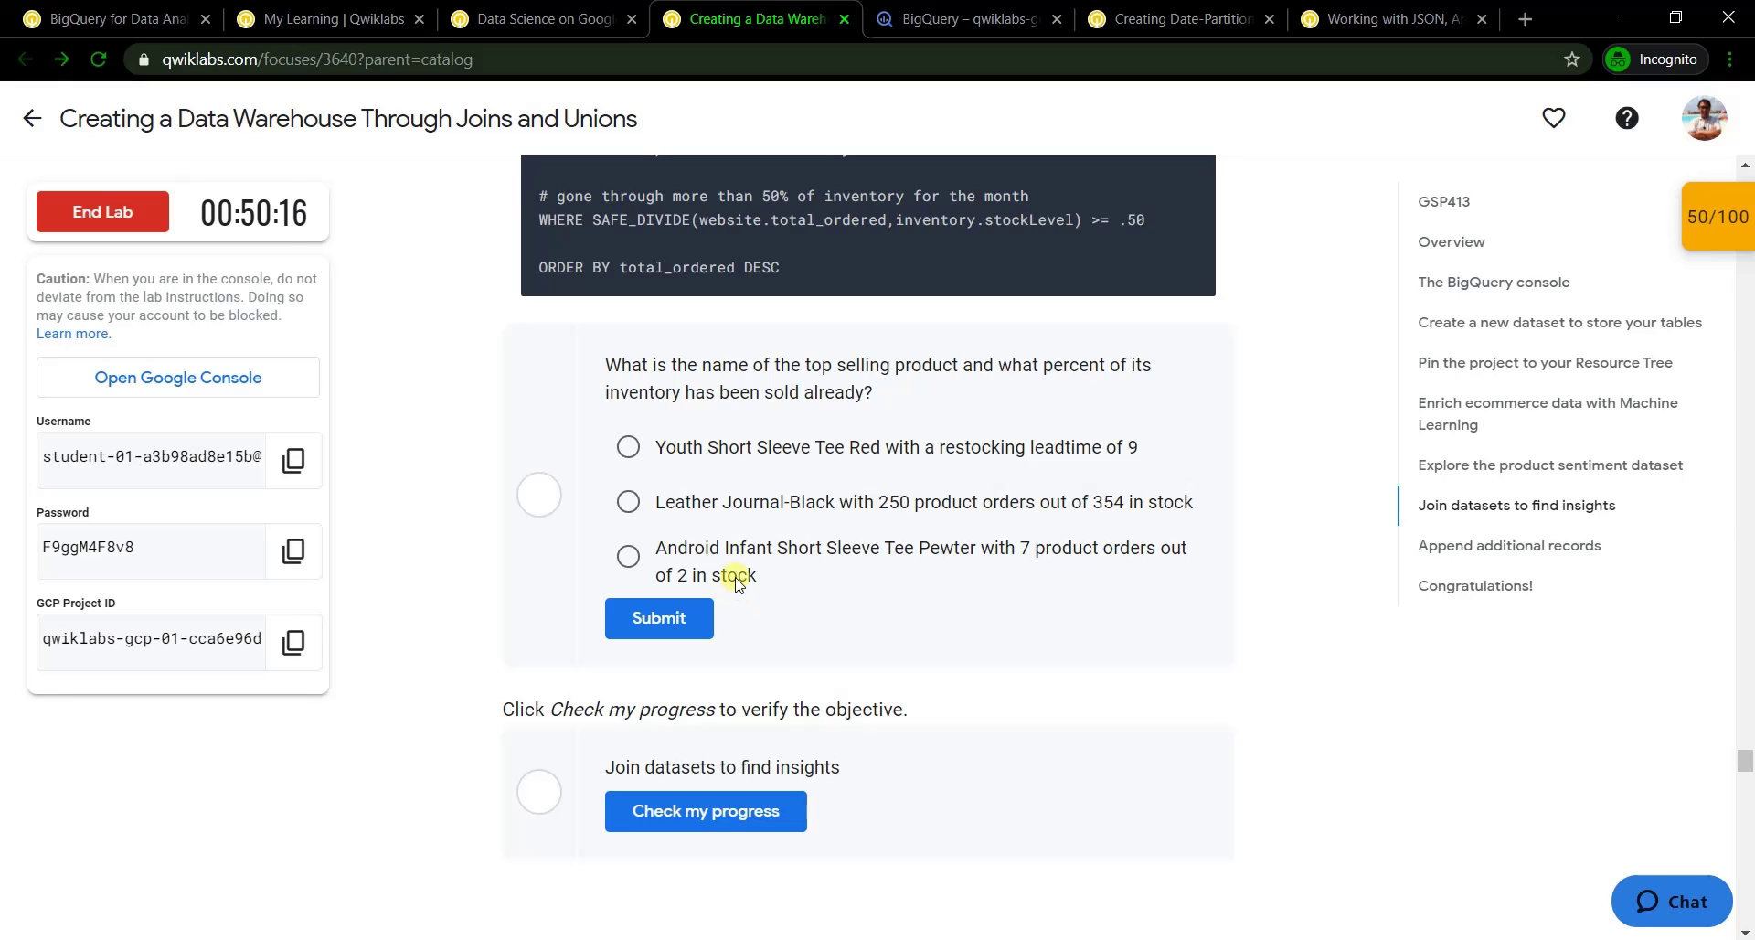
{"action": "left_click", "coordinate": [962, 18]}
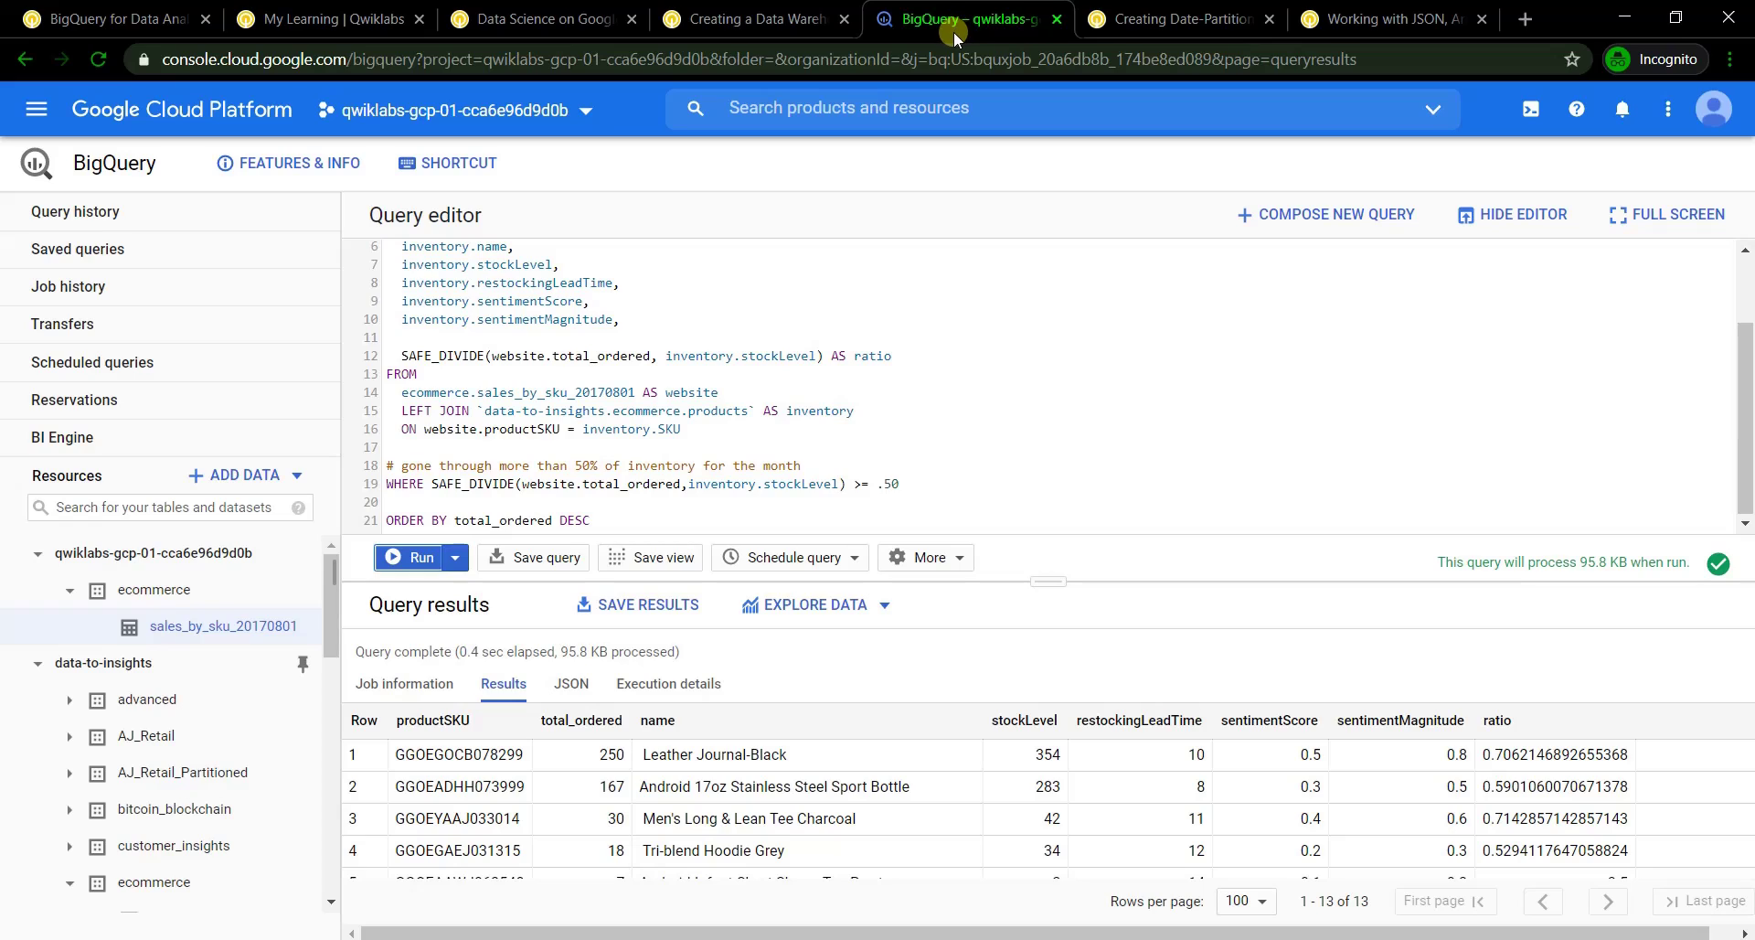
{"action": "left_click", "coordinate": [775, 20]}
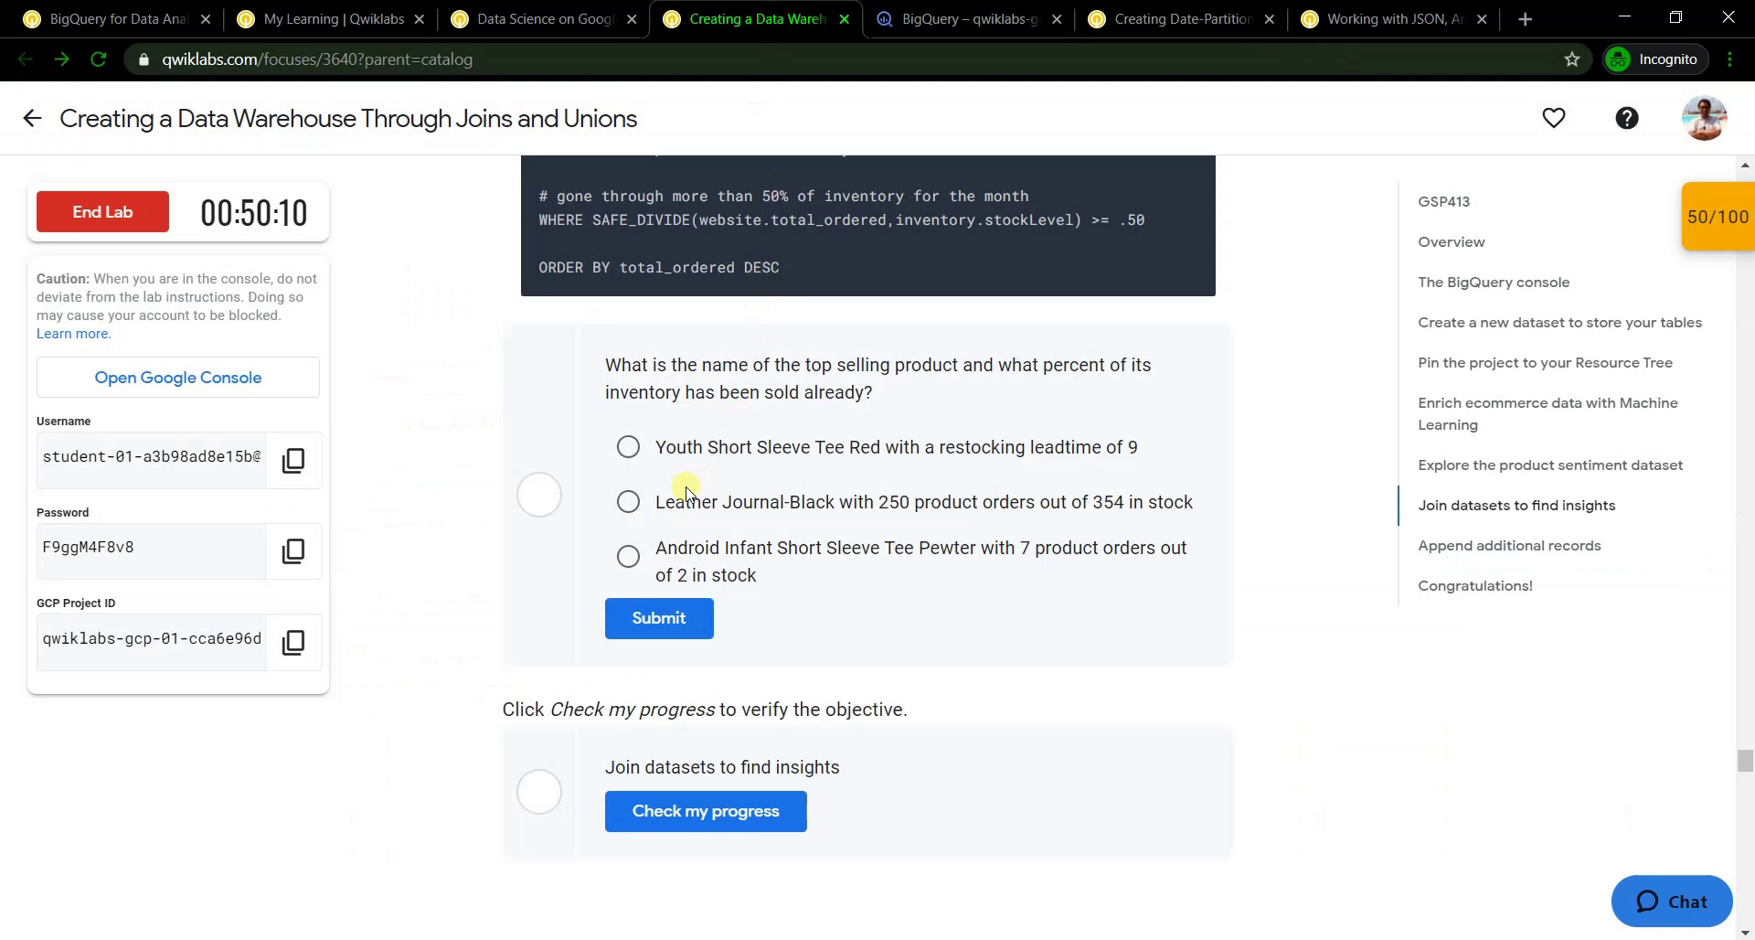
{"action": "left_click", "coordinate": [630, 522]}
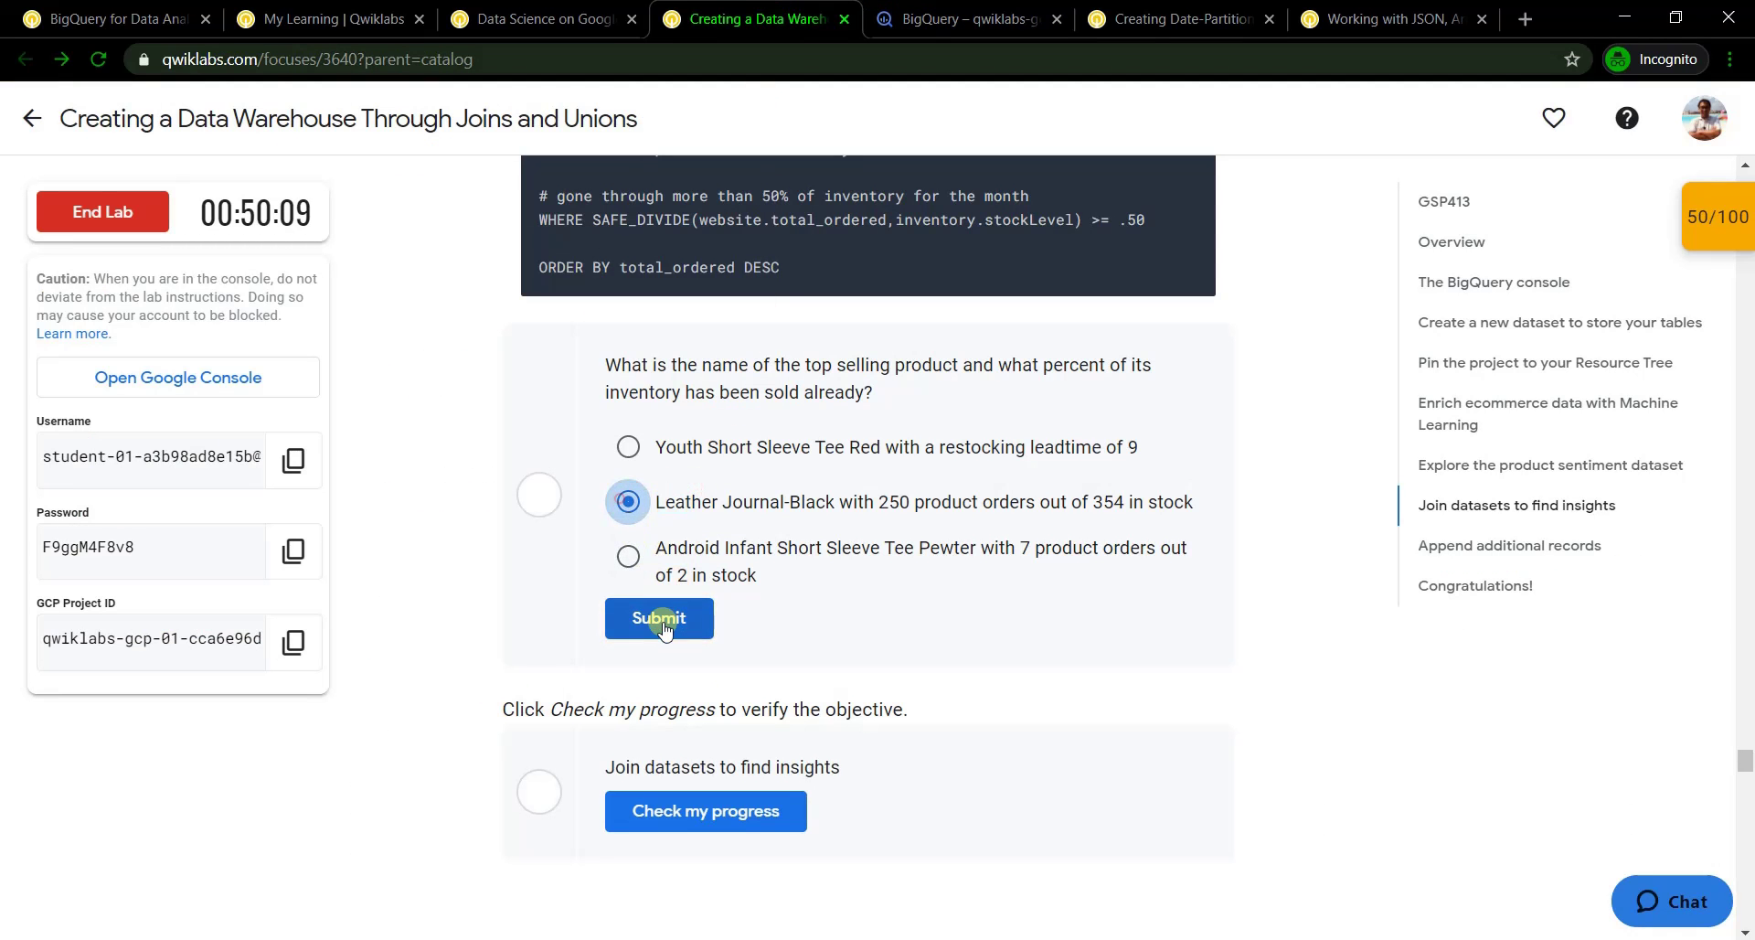
{"action": "left_click", "coordinate": [655, 617]}
Check the lab progress for "Join datasets to find insights" and review the score of each checkpoint
{"action": "scroll", "coordinate": [702, 614], "scroll_direction": "down", "scroll_amount": 2}
{"action": "left_click", "coordinate": [709, 604]}
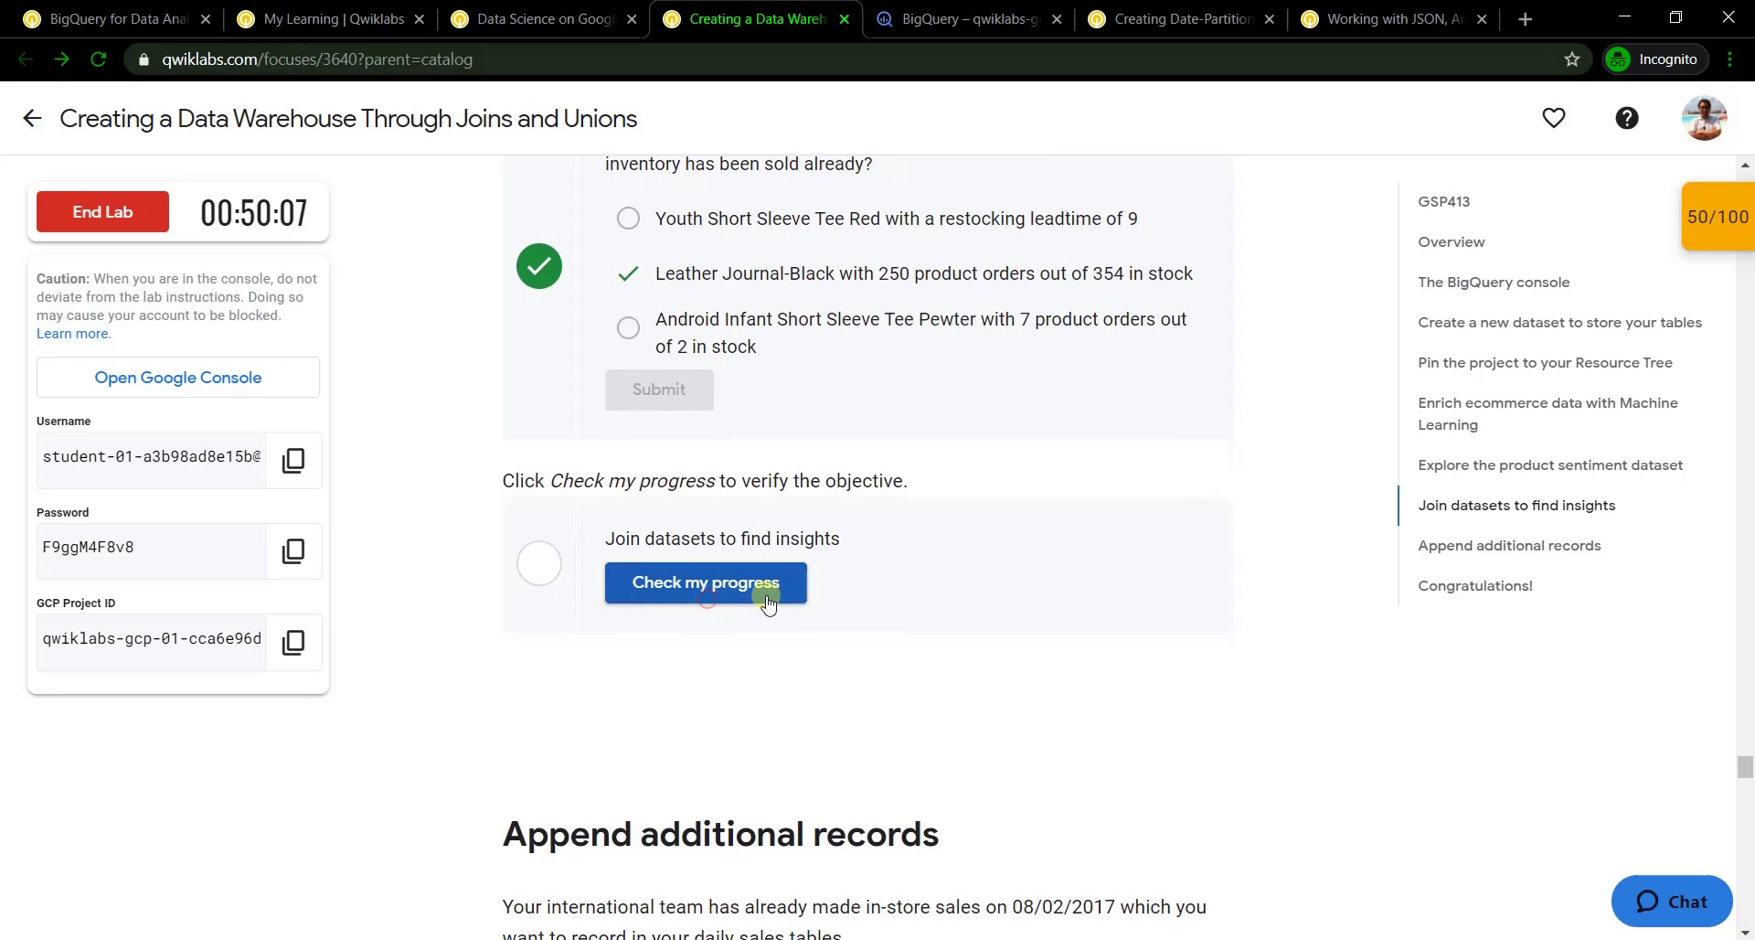
{"action": "scroll", "coordinate": [1073, 611], "scroll_direction": "down", "scroll_amount": 5}
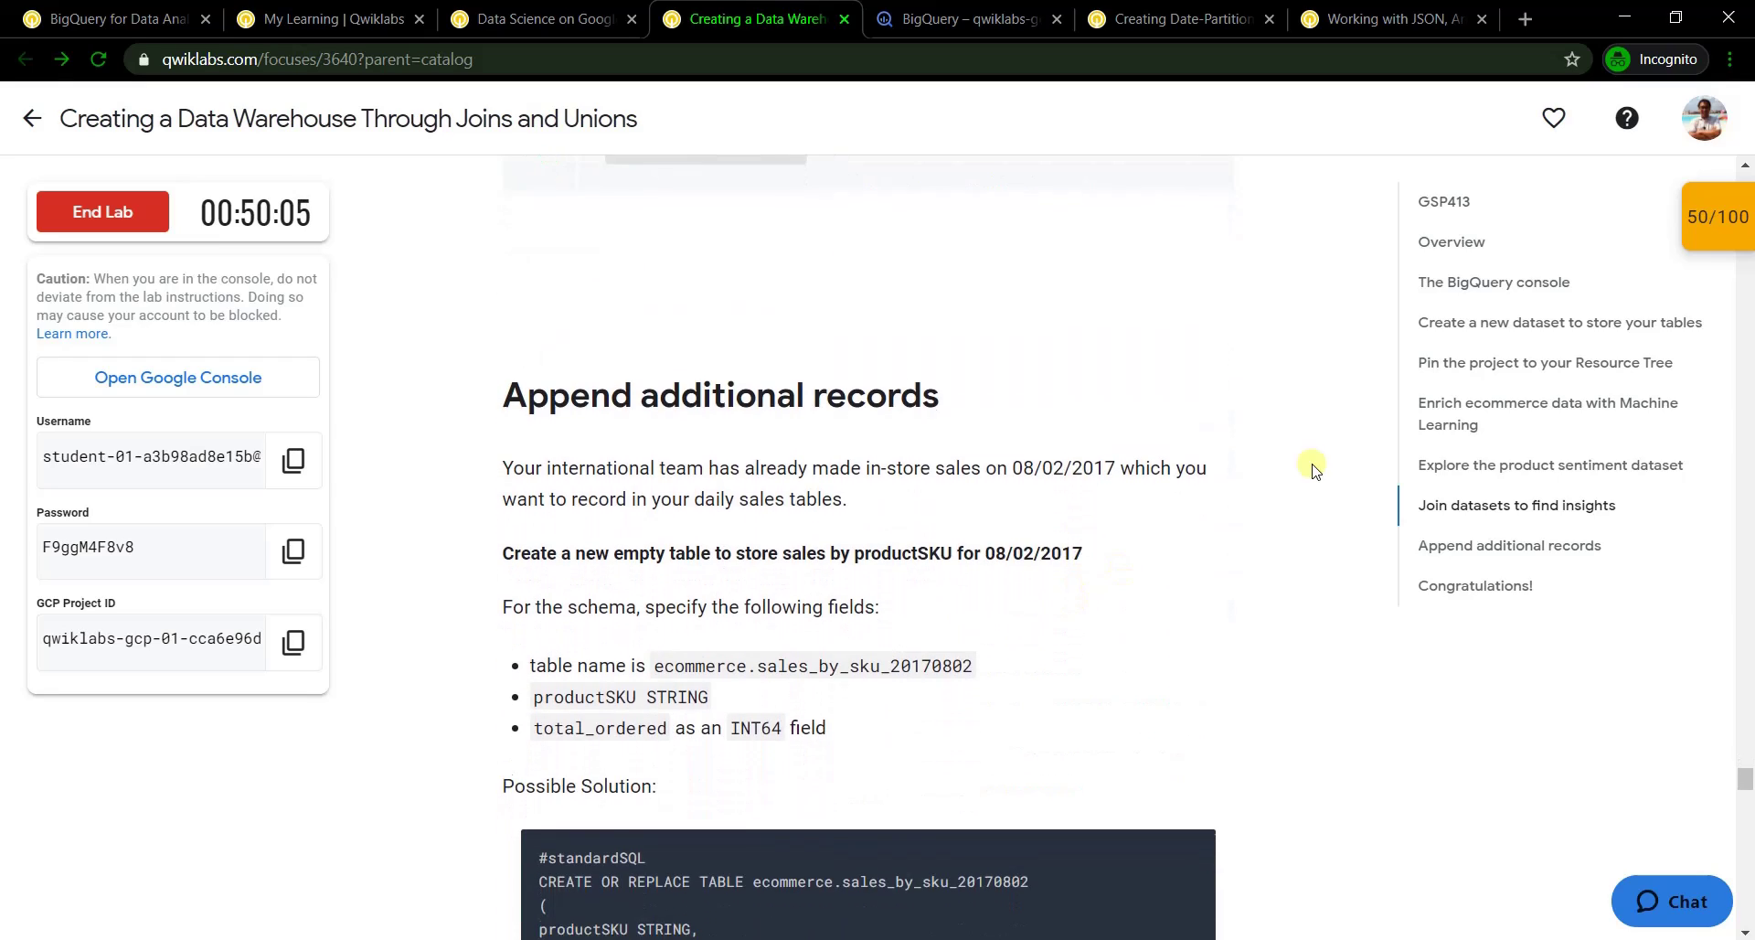
{"action": "left_click", "coordinate": [1736, 219]}
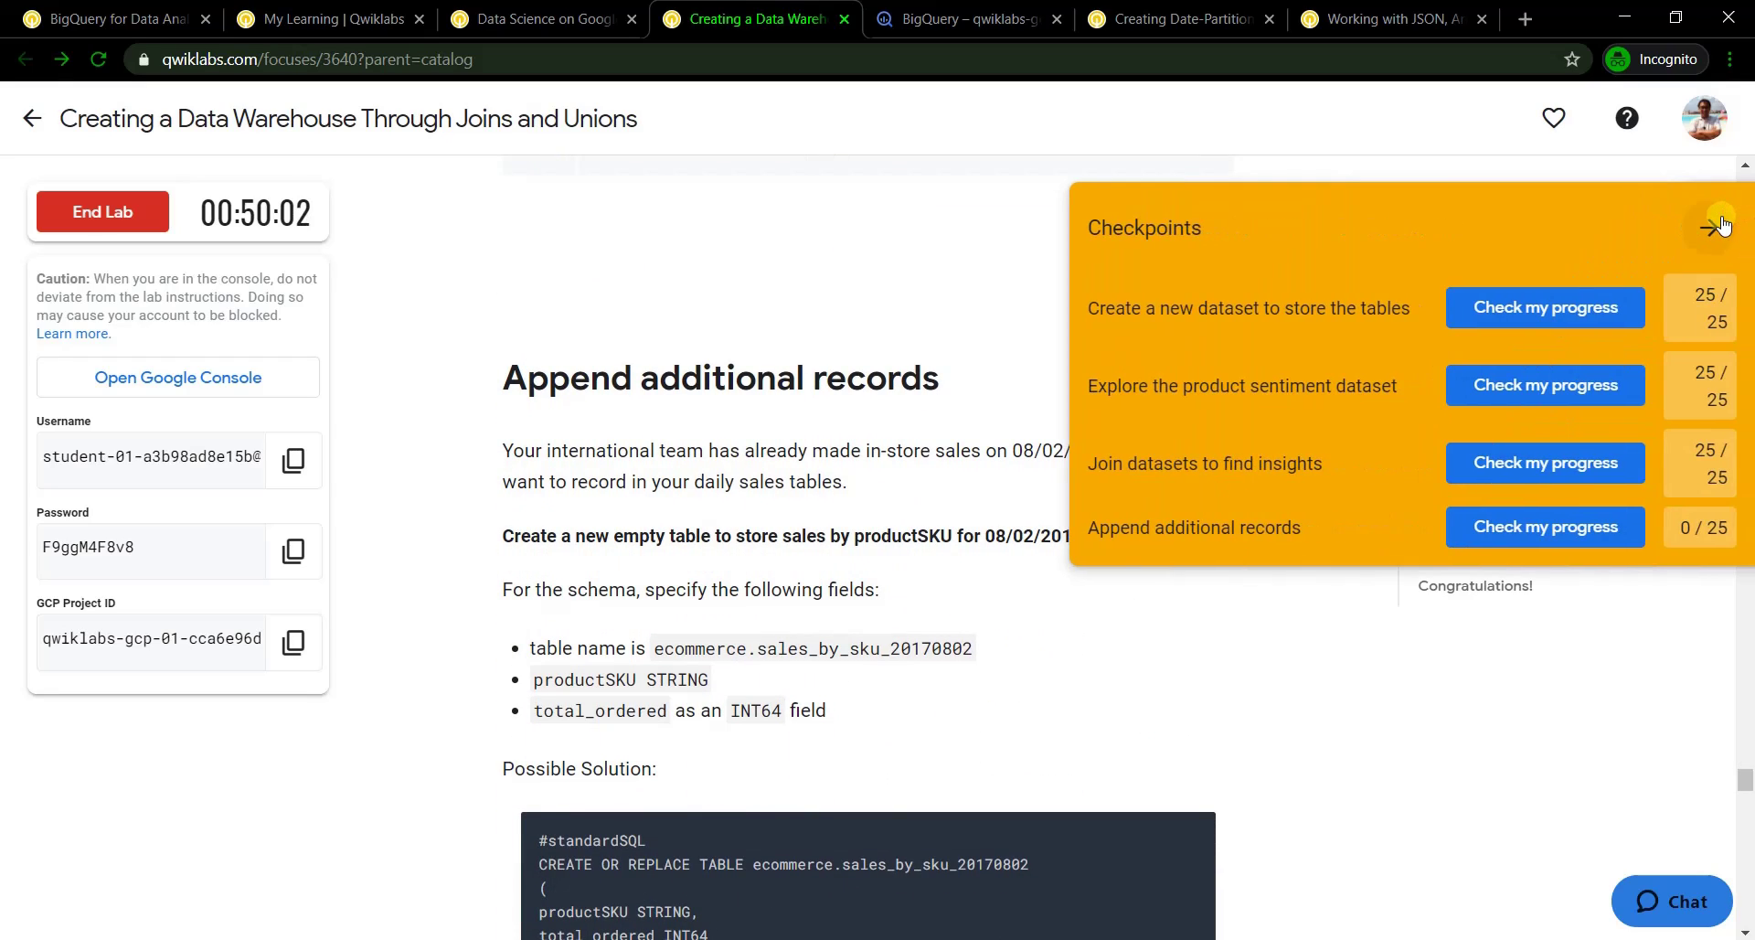
{"action": "left_click", "coordinate": [1717, 234]}
Copy the lab's CREATE OR REPLACE TABLE query for ecommerce.sales_by_sku_20170802 and run it as a new query in BigQuery
{"action": "scroll", "coordinate": [1040, 544], "scroll_direction": "down", "scroll_amount": 9}
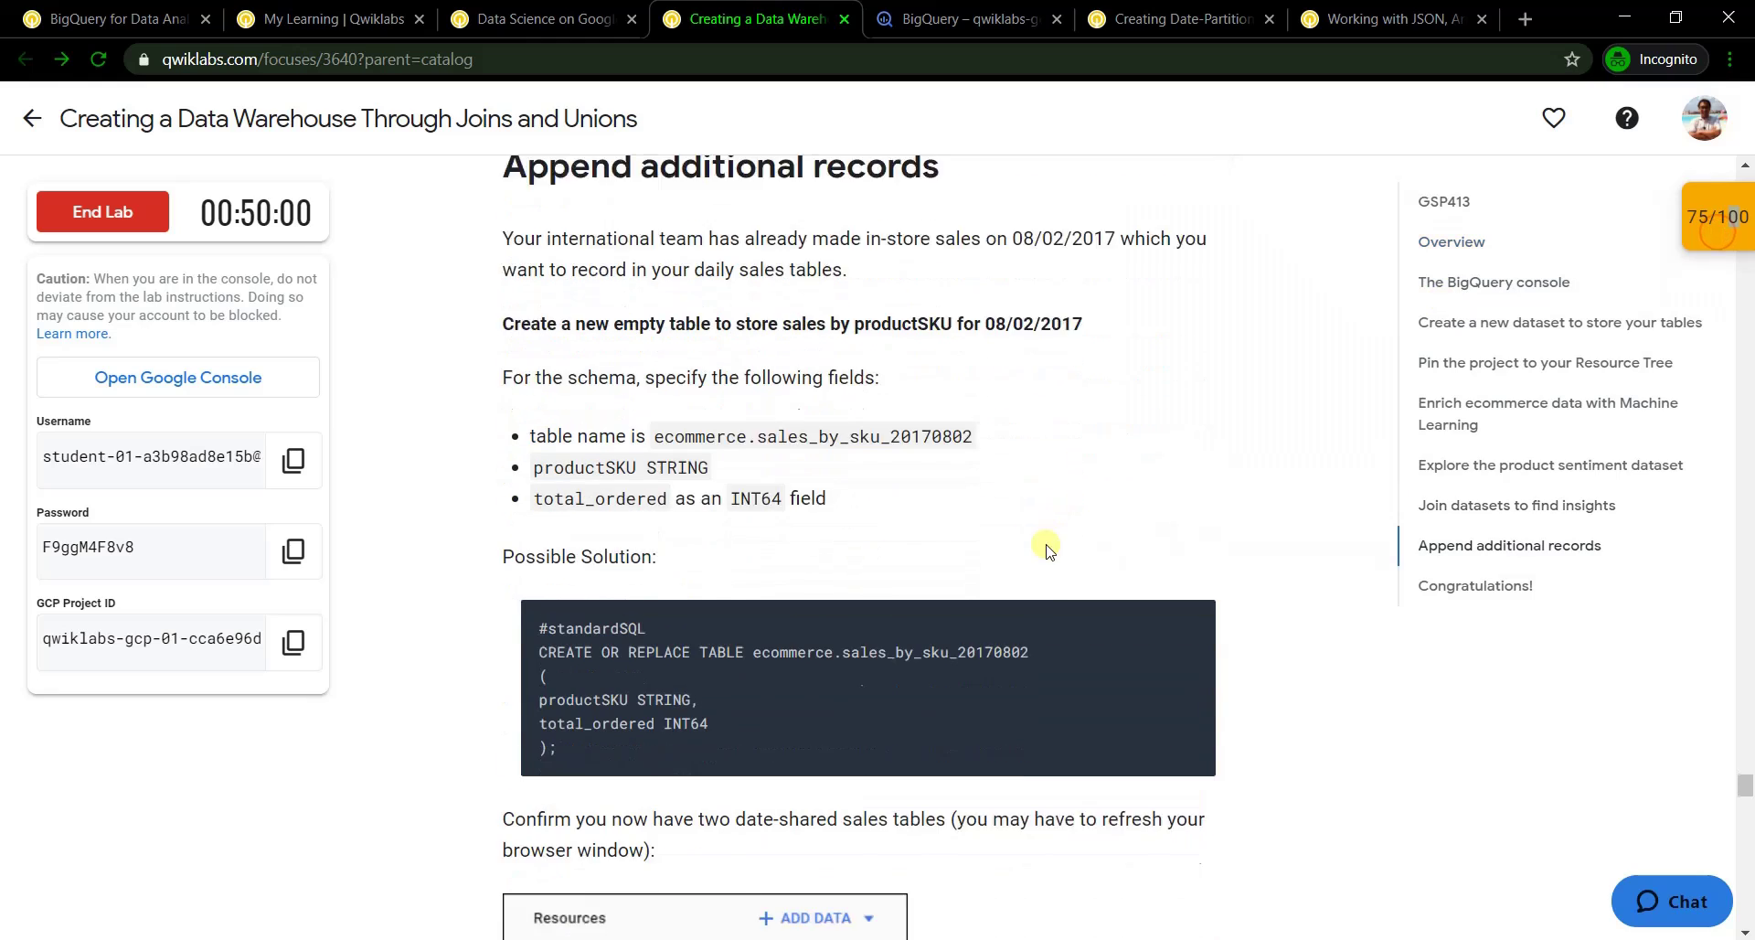
{"action": "scroll", "coordinate": [1039, 546], "scroll_direction": "down", "scroll_amount": 14}
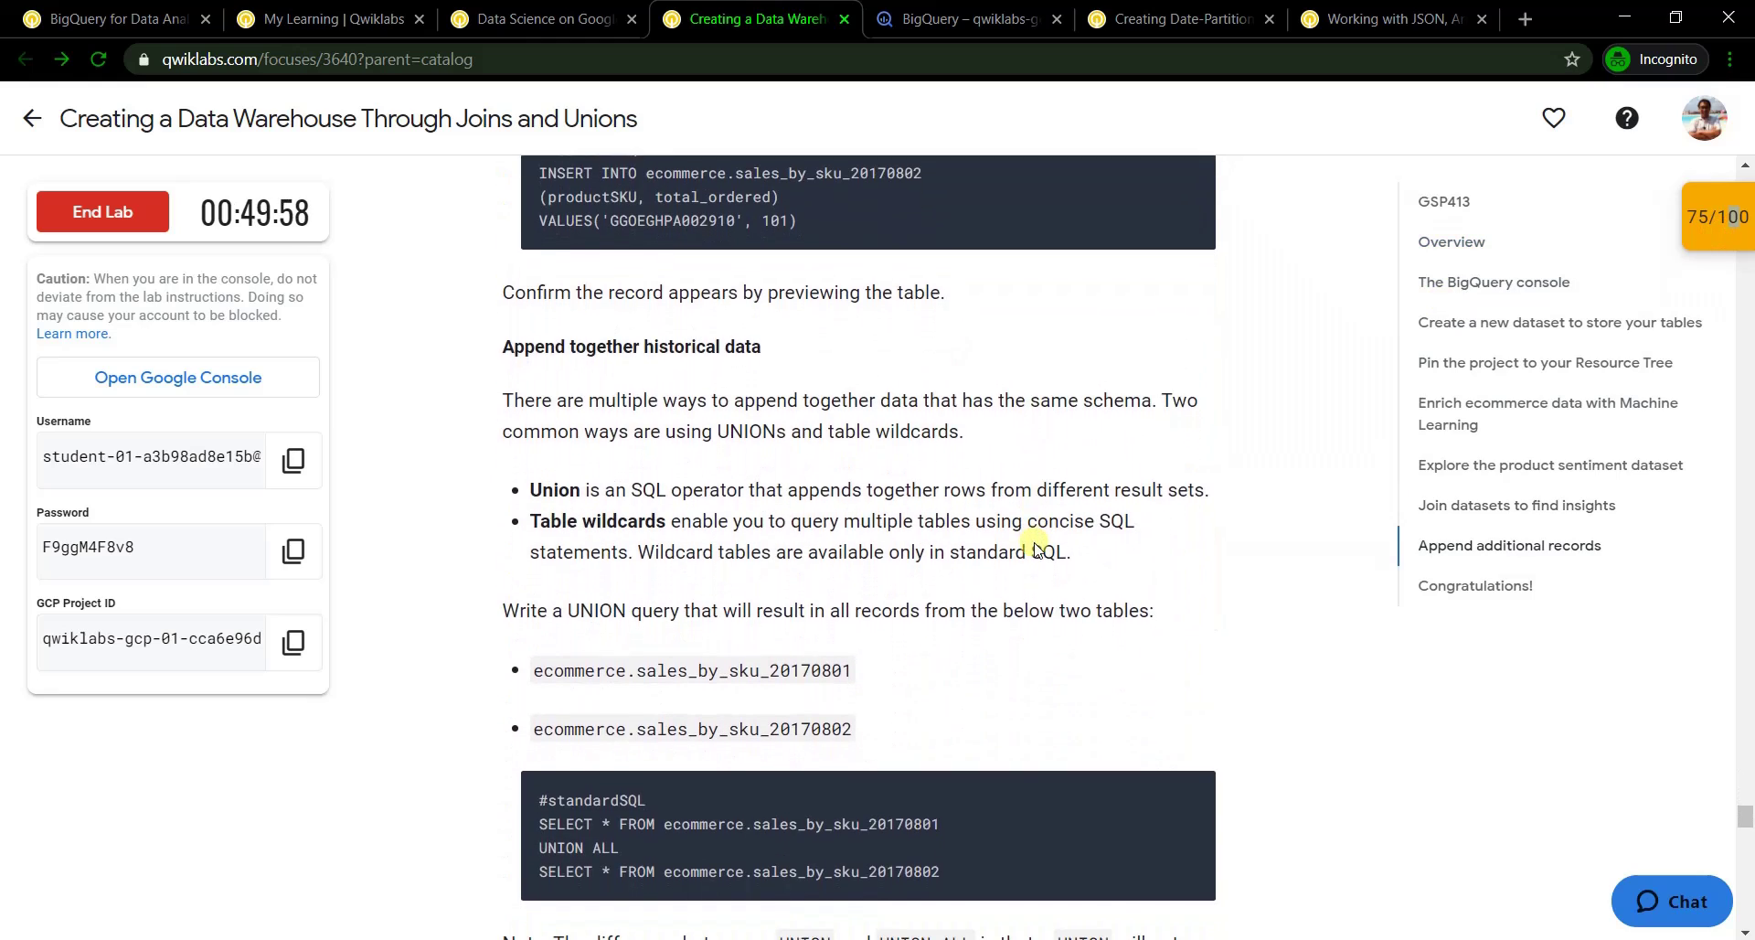
{"action": "scroll", "coordinate": [1028, 550], "scroll_direction": "down", "scroll_amount": 6}
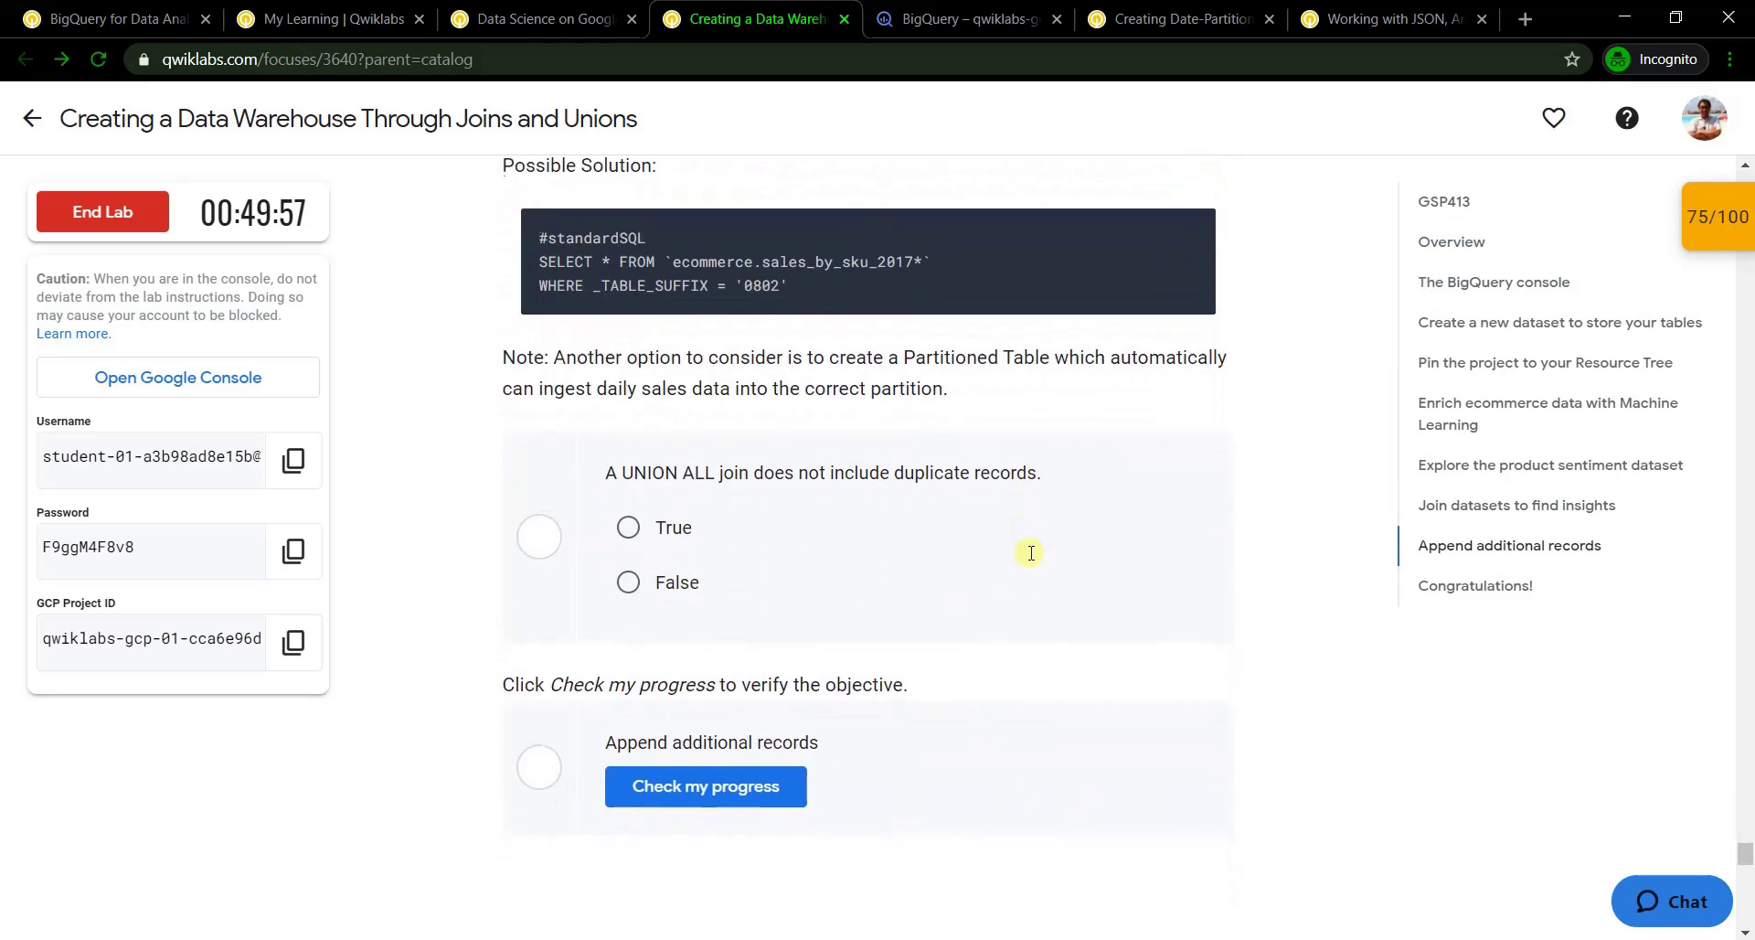
{"action": "scroll", "coordinate": [1025, 549], "scroll_direction": "up", "scroll_amount": 14}
{"action": "scroll", "coordinate": [1021, 549], "scroll_direction": "up", "scroll_amount": 15}
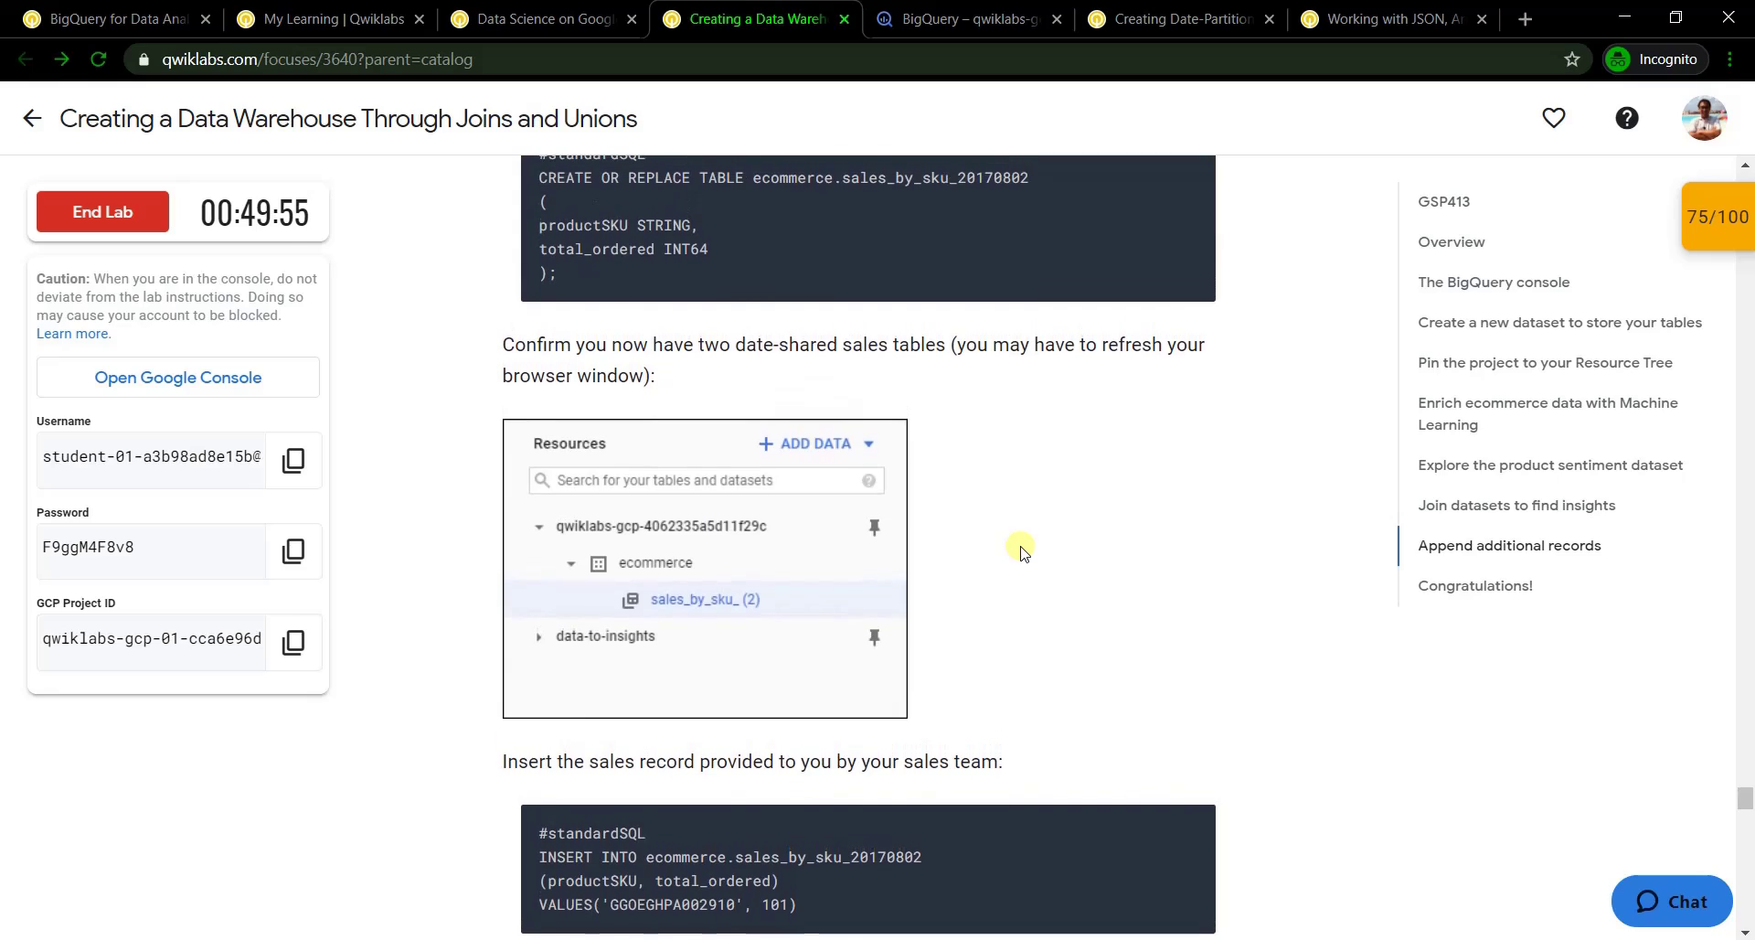
{"action": "scroll", "coordinate": [1011, 549], "scroll_direction": "down", "scroll_amount": 6}
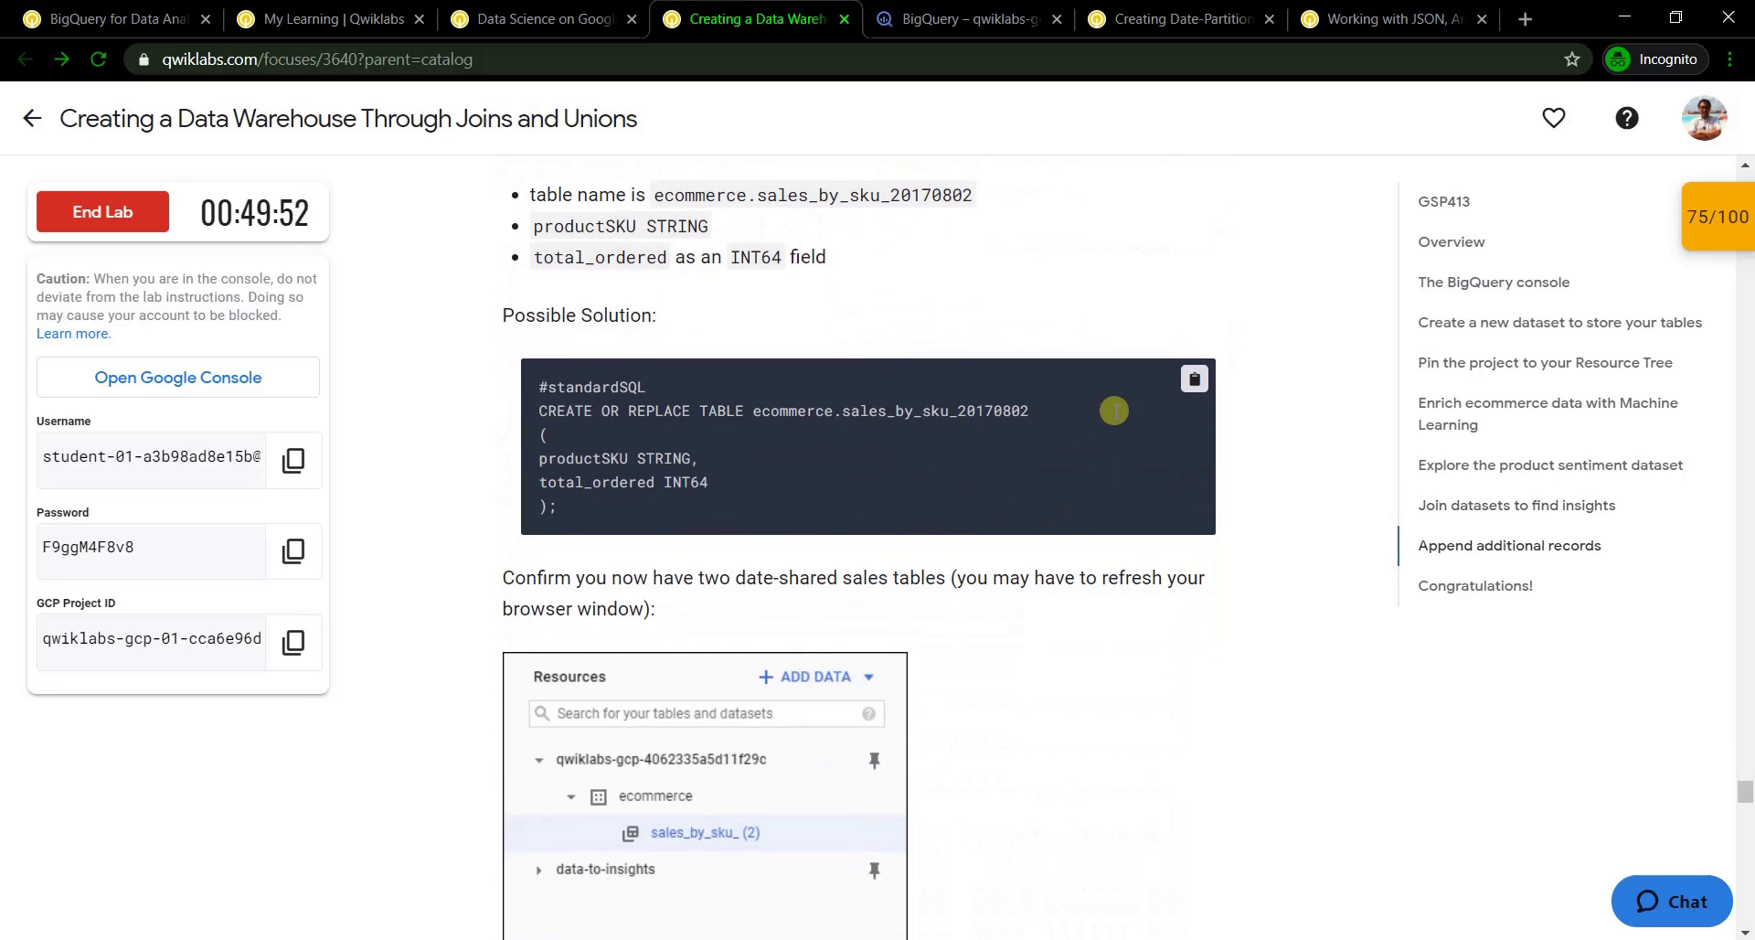
{"action": "left_click", "coordinate": [1189, 379]}
{"action": "left_click", "coordinate": [969, 23]}
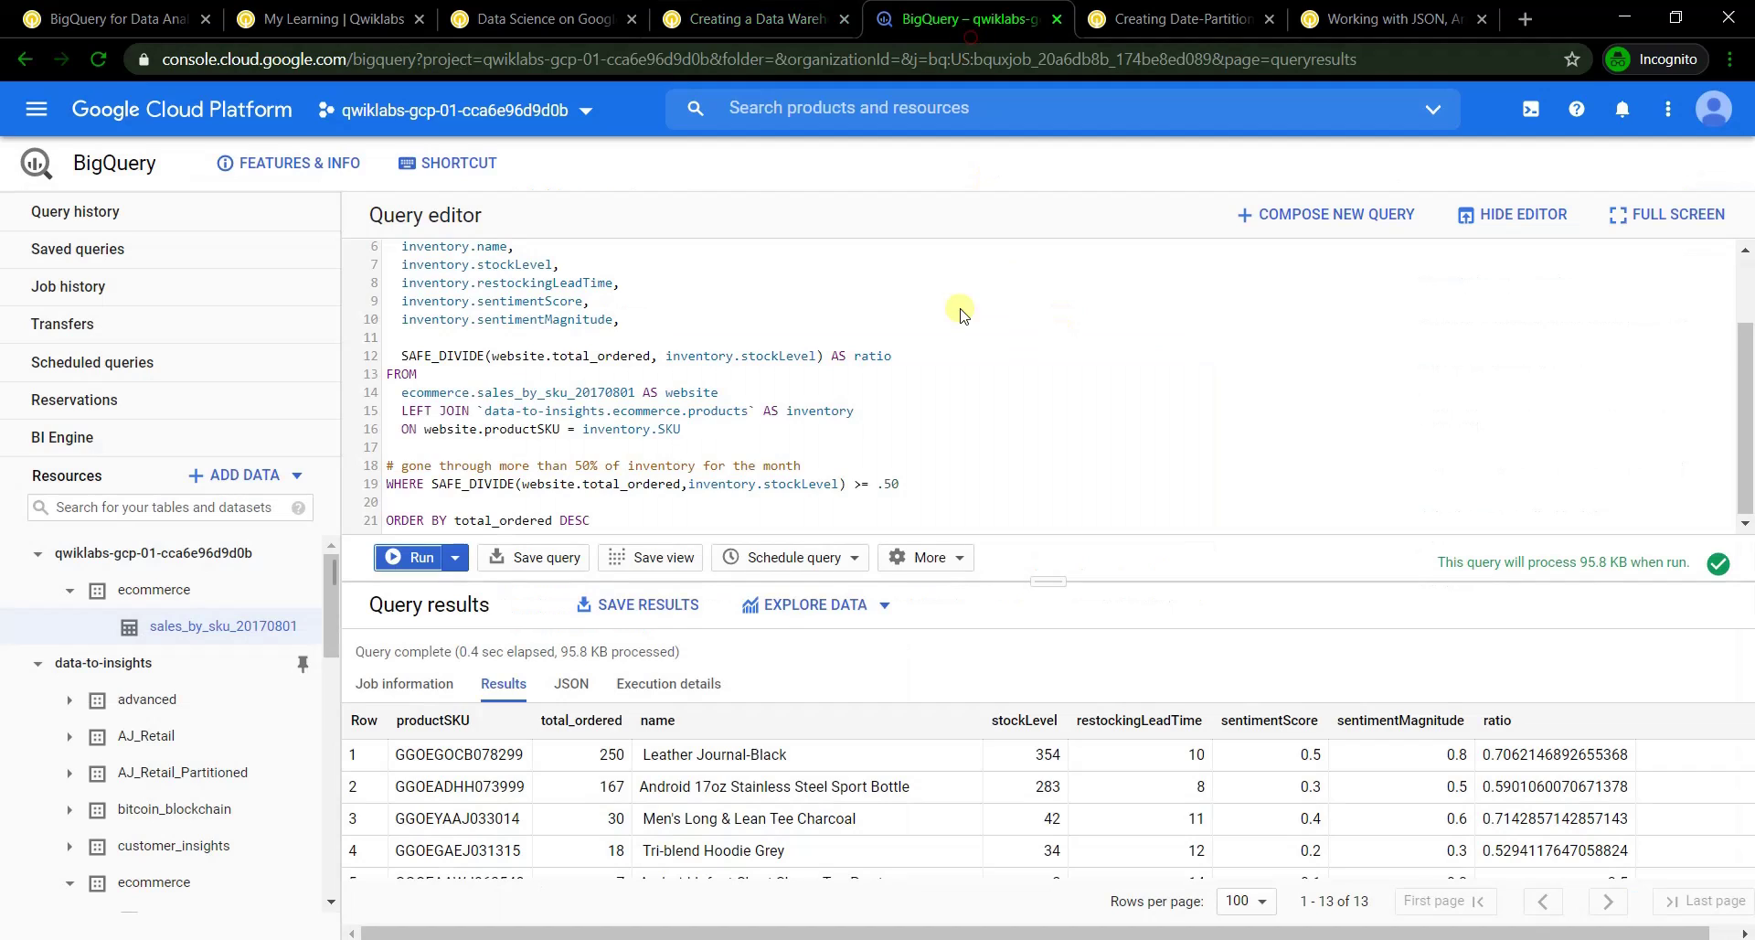
{"action": "left_click", "coordinate": [1325, 214]}
{"action": "key", "text": "ctrl+v"}
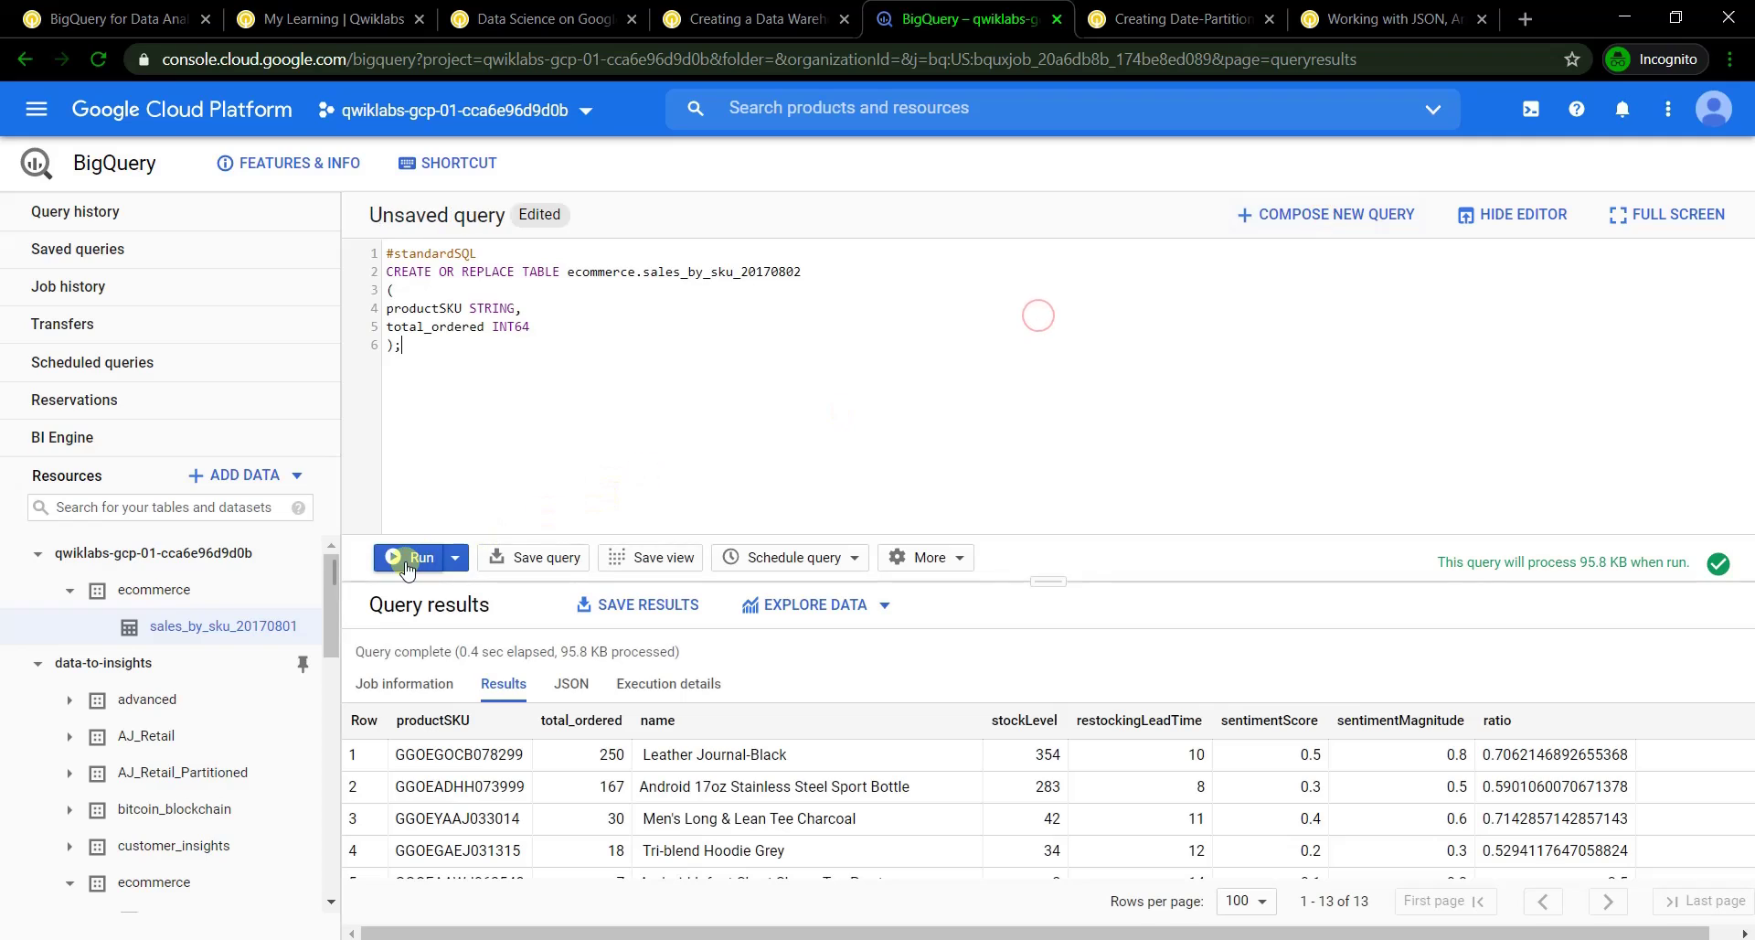
{"action": "left_click", "coordinate": [404, 559]}
Copy the lab's INSERT query adding productSKU GGOEGHPA002910 with total_ordered 101 to sales_by_sku_20170802 and run it in BigQuery
{"action": "left_click", "coordinate": [750, 18]}
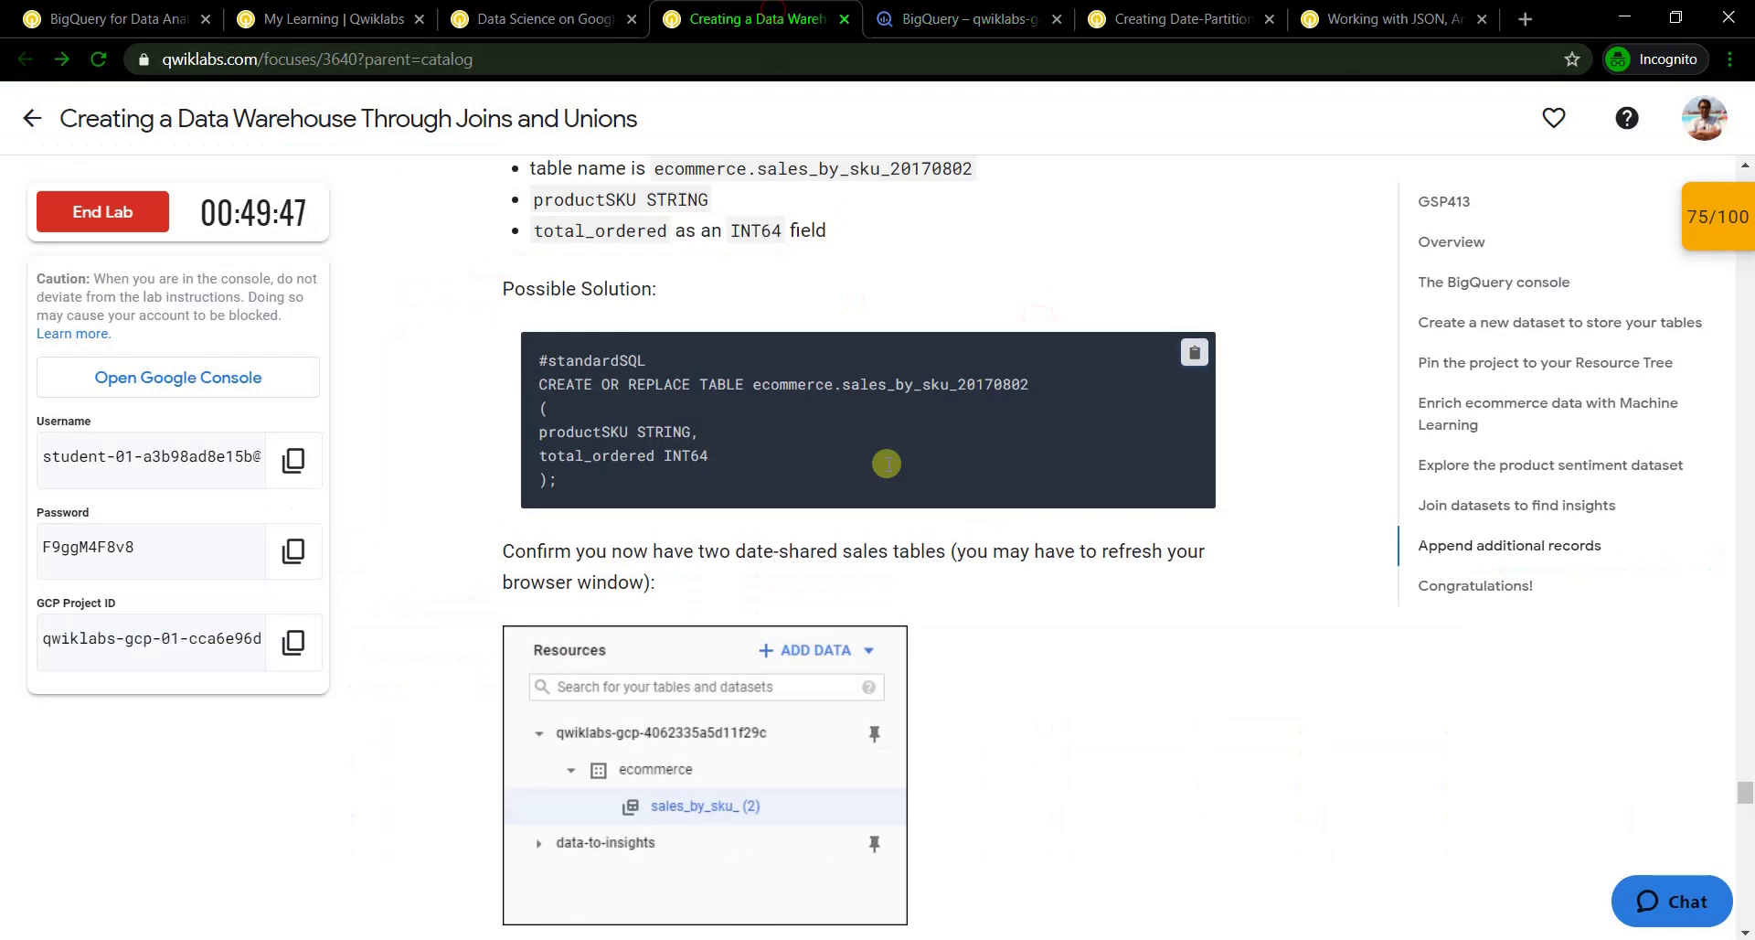
{"action": "scroll", "coordinate": [888, 470], "scroll_direction": "down", "scroll_amount": 5}
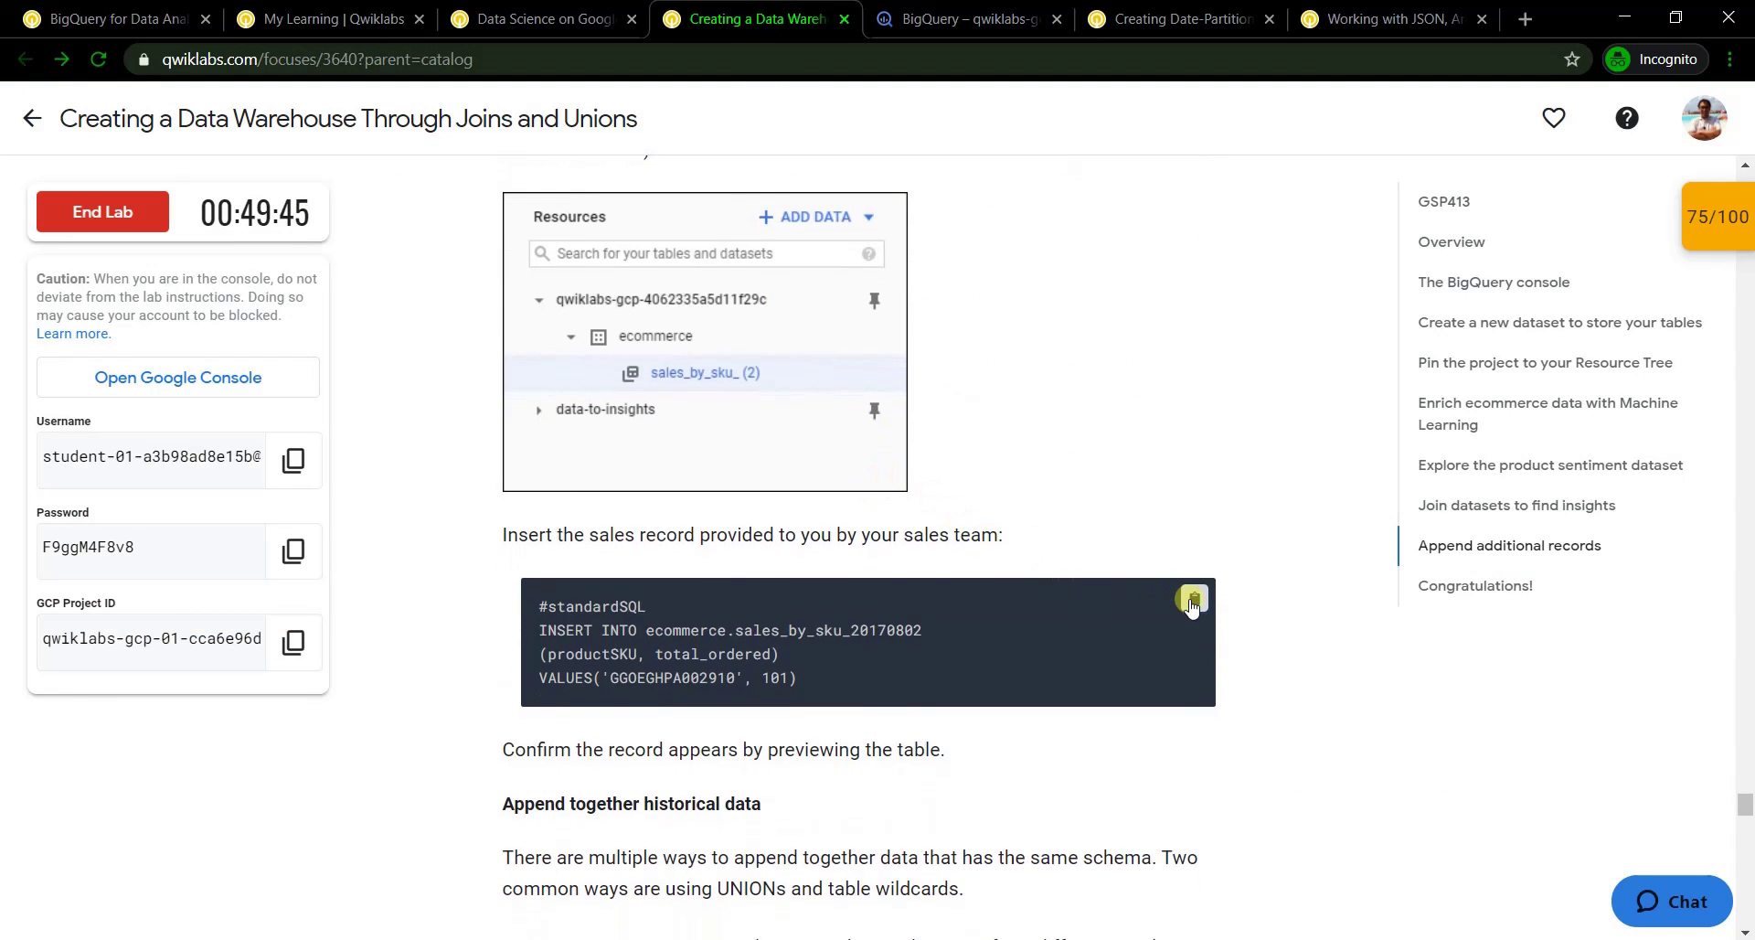
{"action": "scroll", "coordinate": [975, 637], "scroll_direction": "down", "scroll_amount": 5}
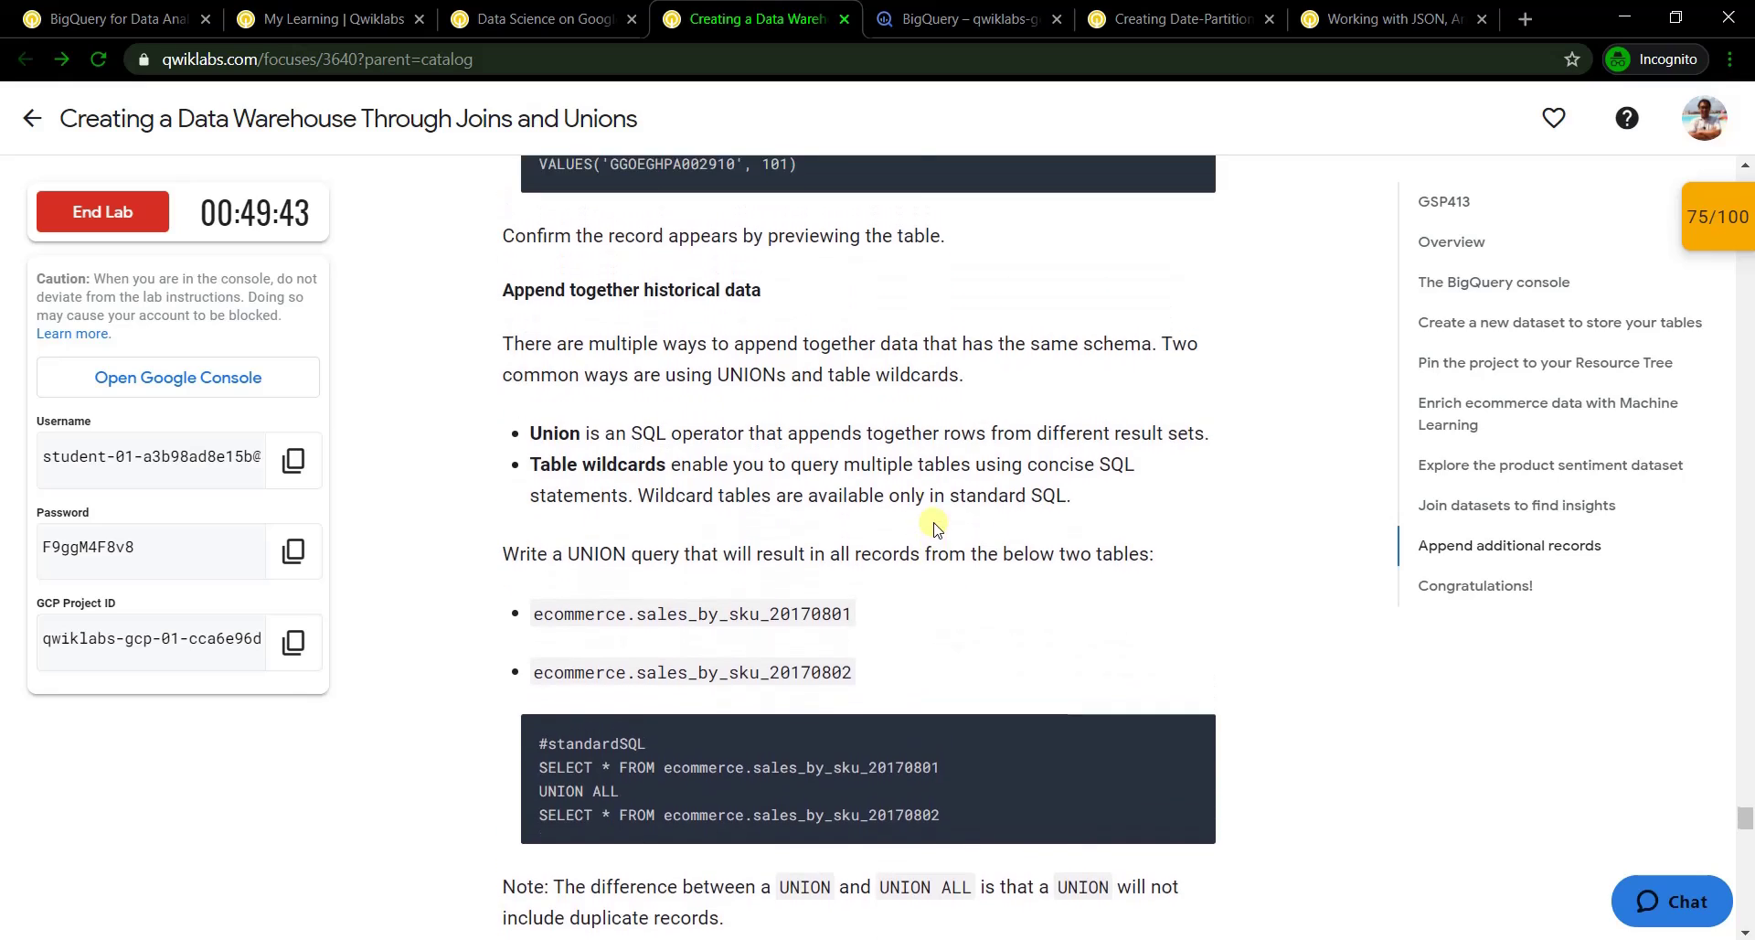
{"action": "left_click", "coordinate": [883, 27]}
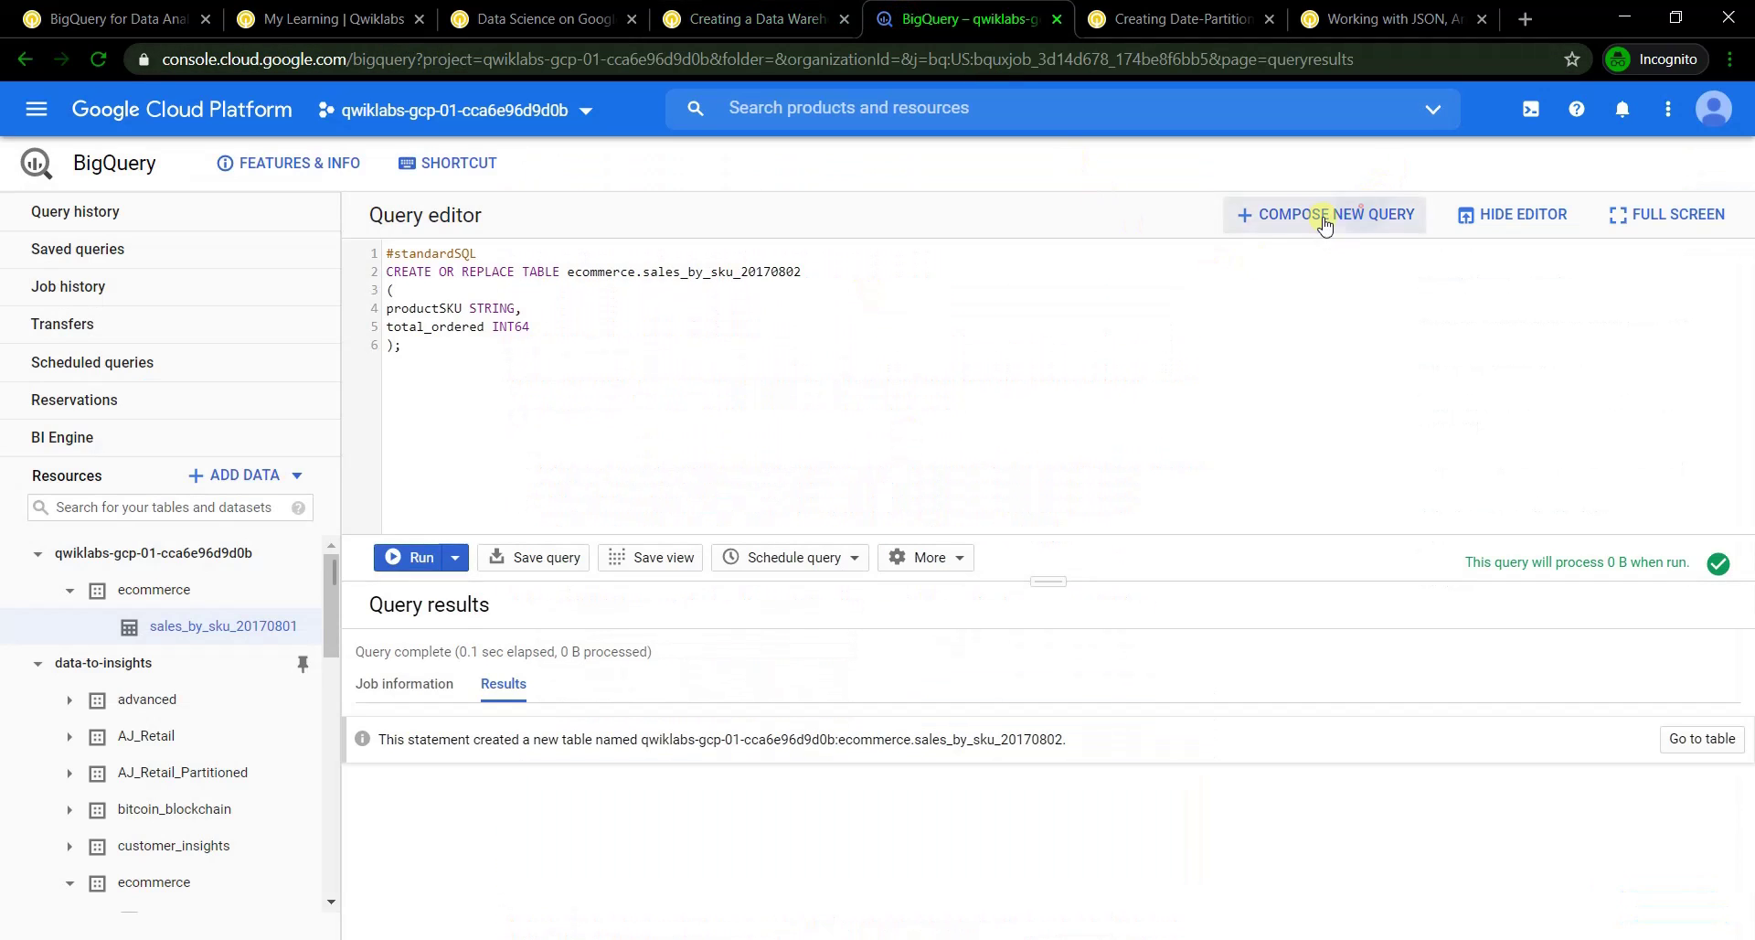
{"action": "left_click", "coordinate": [1360, 208]}
{"action": "key", "text": "ctrl+v"}
{"action": "left_click", "coordinate": [408, 557]}
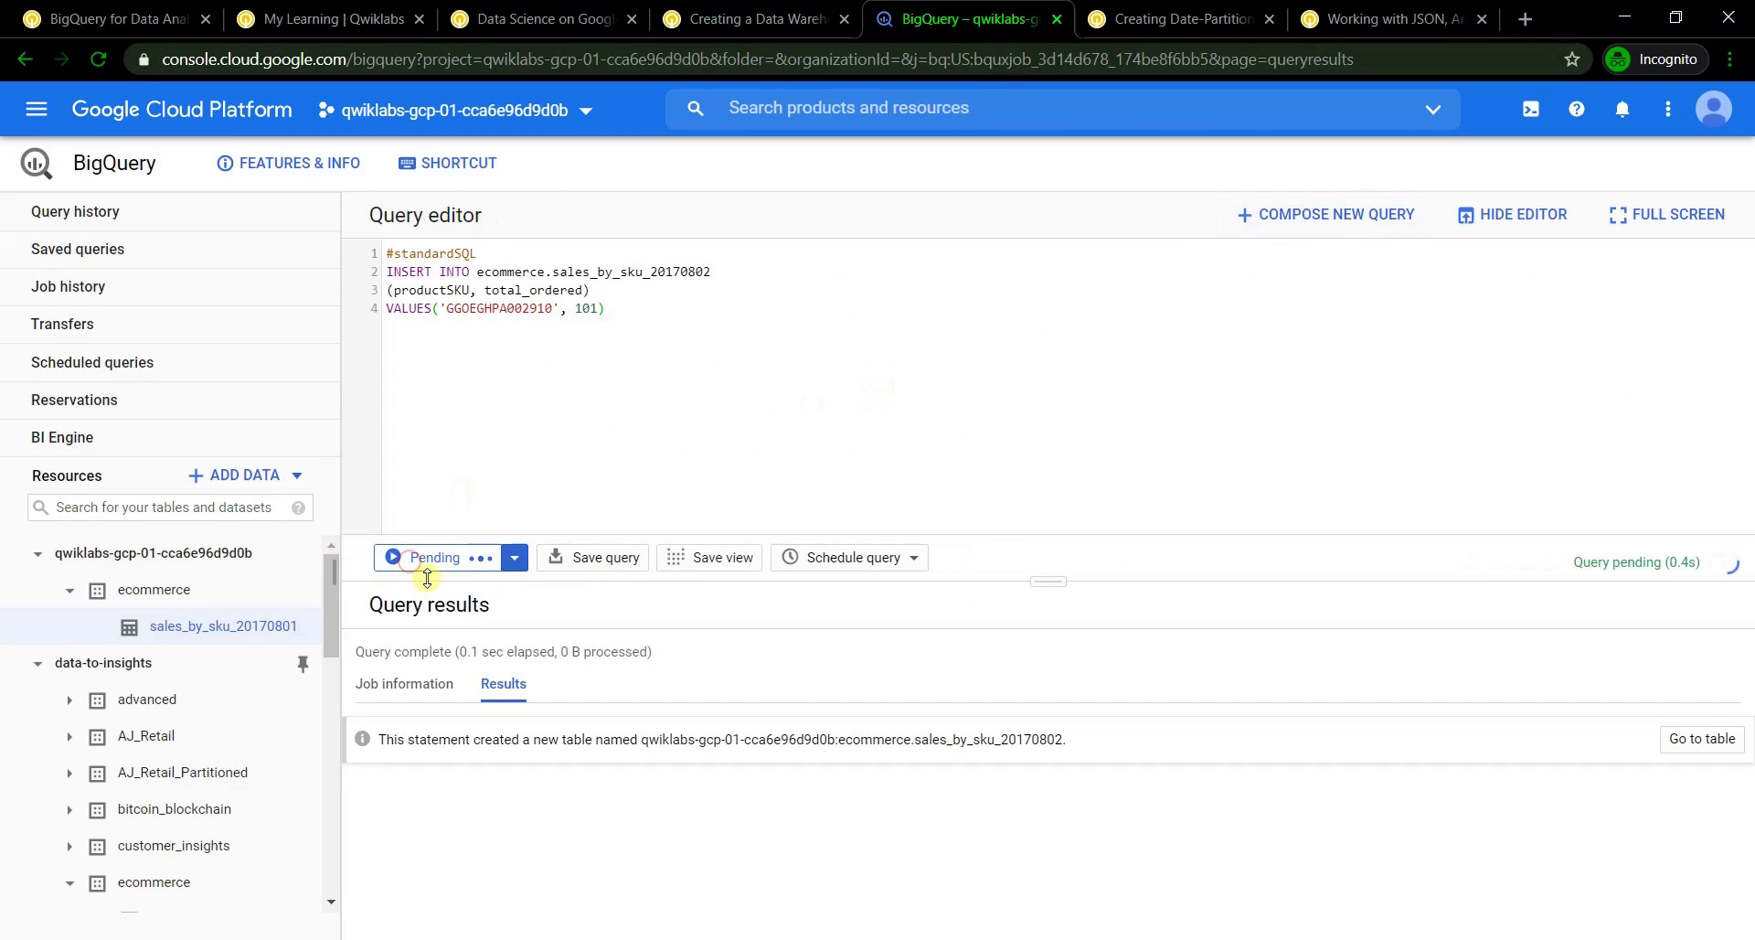
Copy the lab's UNION ALL query over sales_by_sku_20170801 and sales_by_sku_20170802 and run it in BigQuery in place of the INSERT query
{"action": "left_click", "coordinate": [768, 20]}
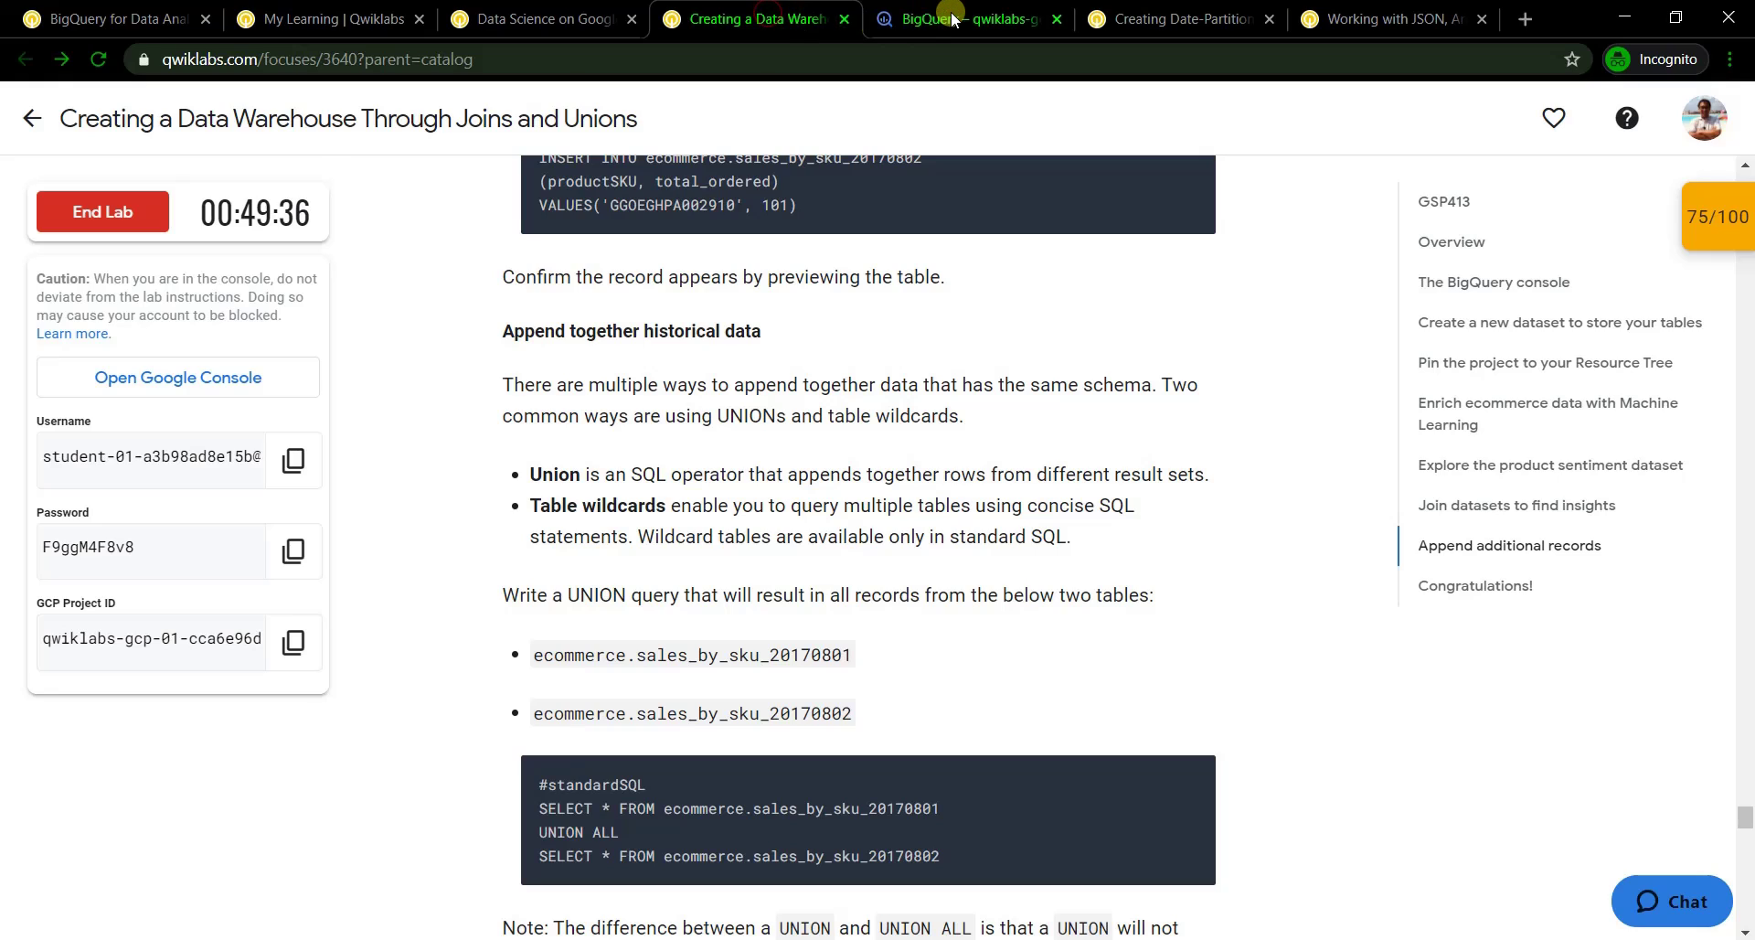
{"action": "left_click", "coordinate": [950, 18]}
{"action": "left_click", "coordinate": [777, 21]}
{"action": "scroll", "coordinate": [795, 546], "scroll_direction": "down", "scroll_amount": 1}
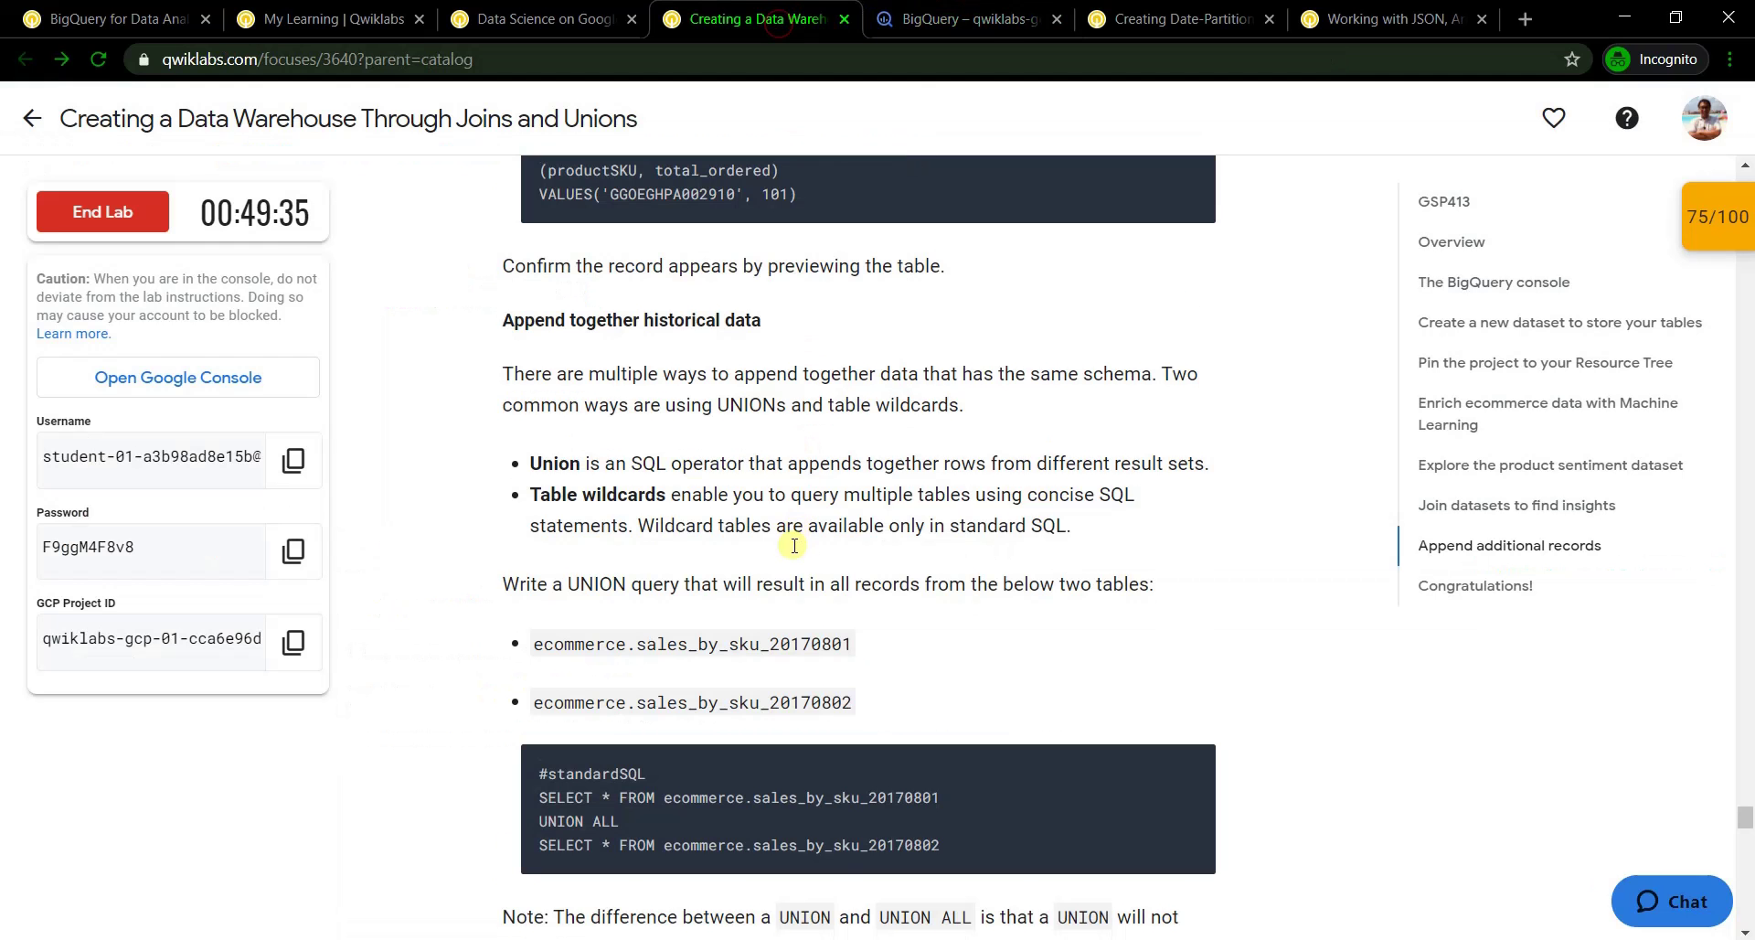
{"action": "scroll", "coordinate": [794, 545], "scroll_direction": "down", "scroll_amount": 5}
{"action": "left_click", "coordinate": [960, 20]}
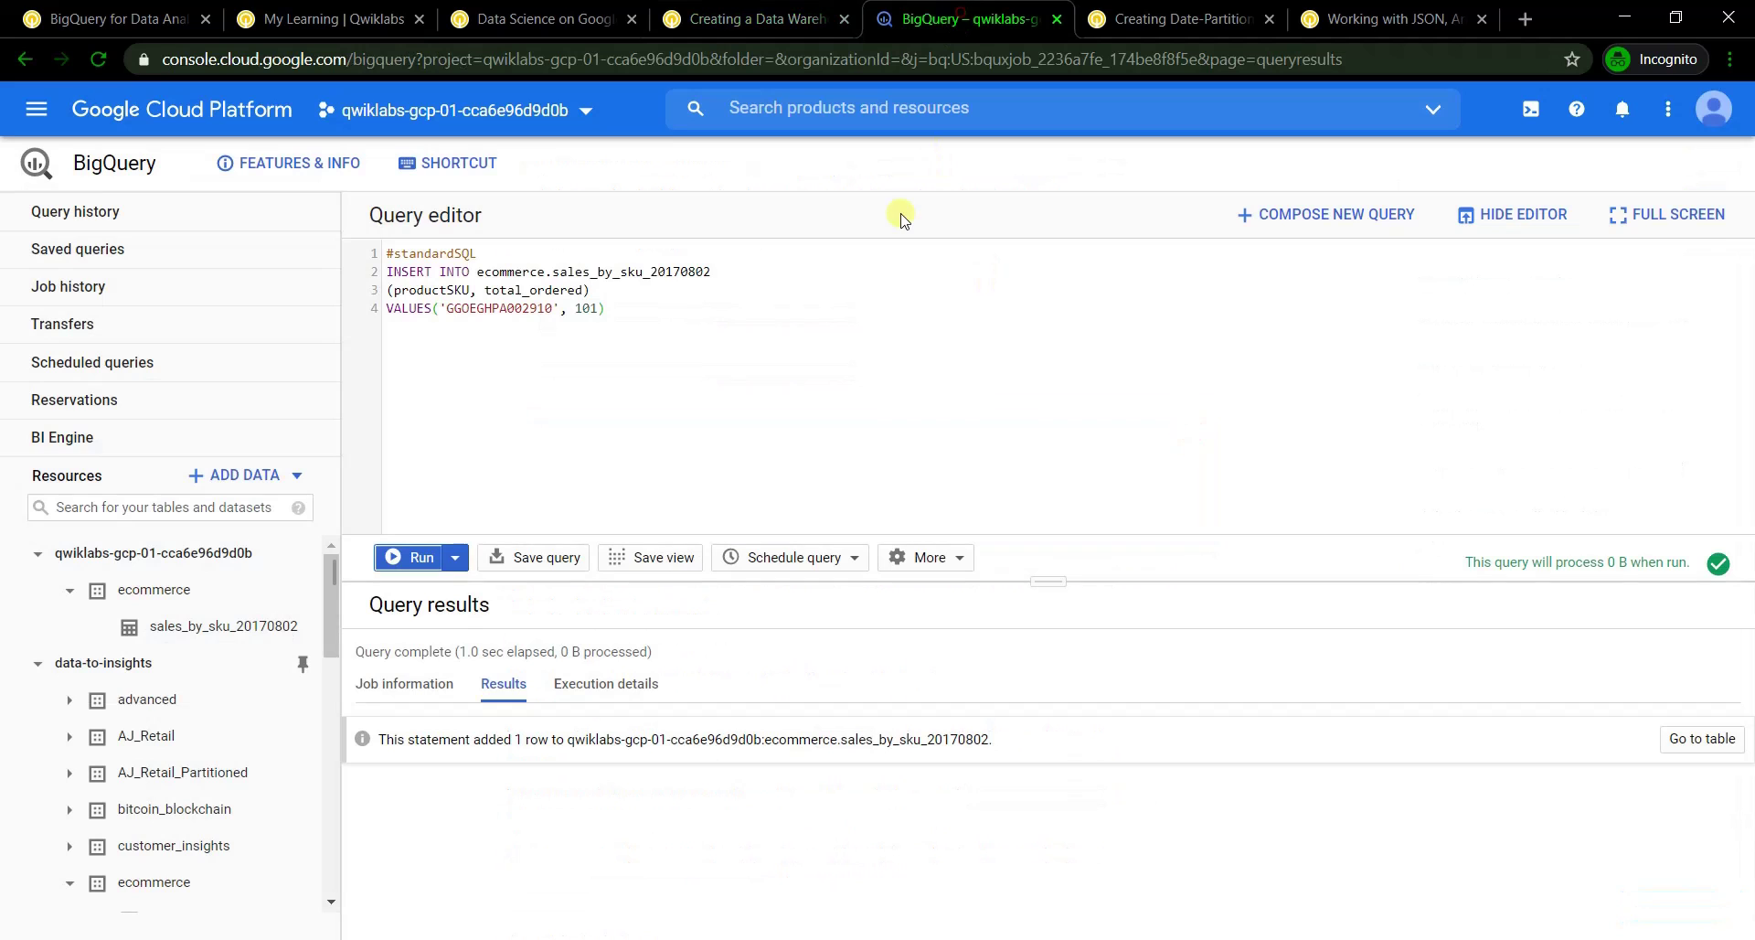
{"action": "left_click_drag", "start_coordinate": [850, 361], "coordinate": [393, 205]}
{"action": "key", "text": "ctrl+v"}
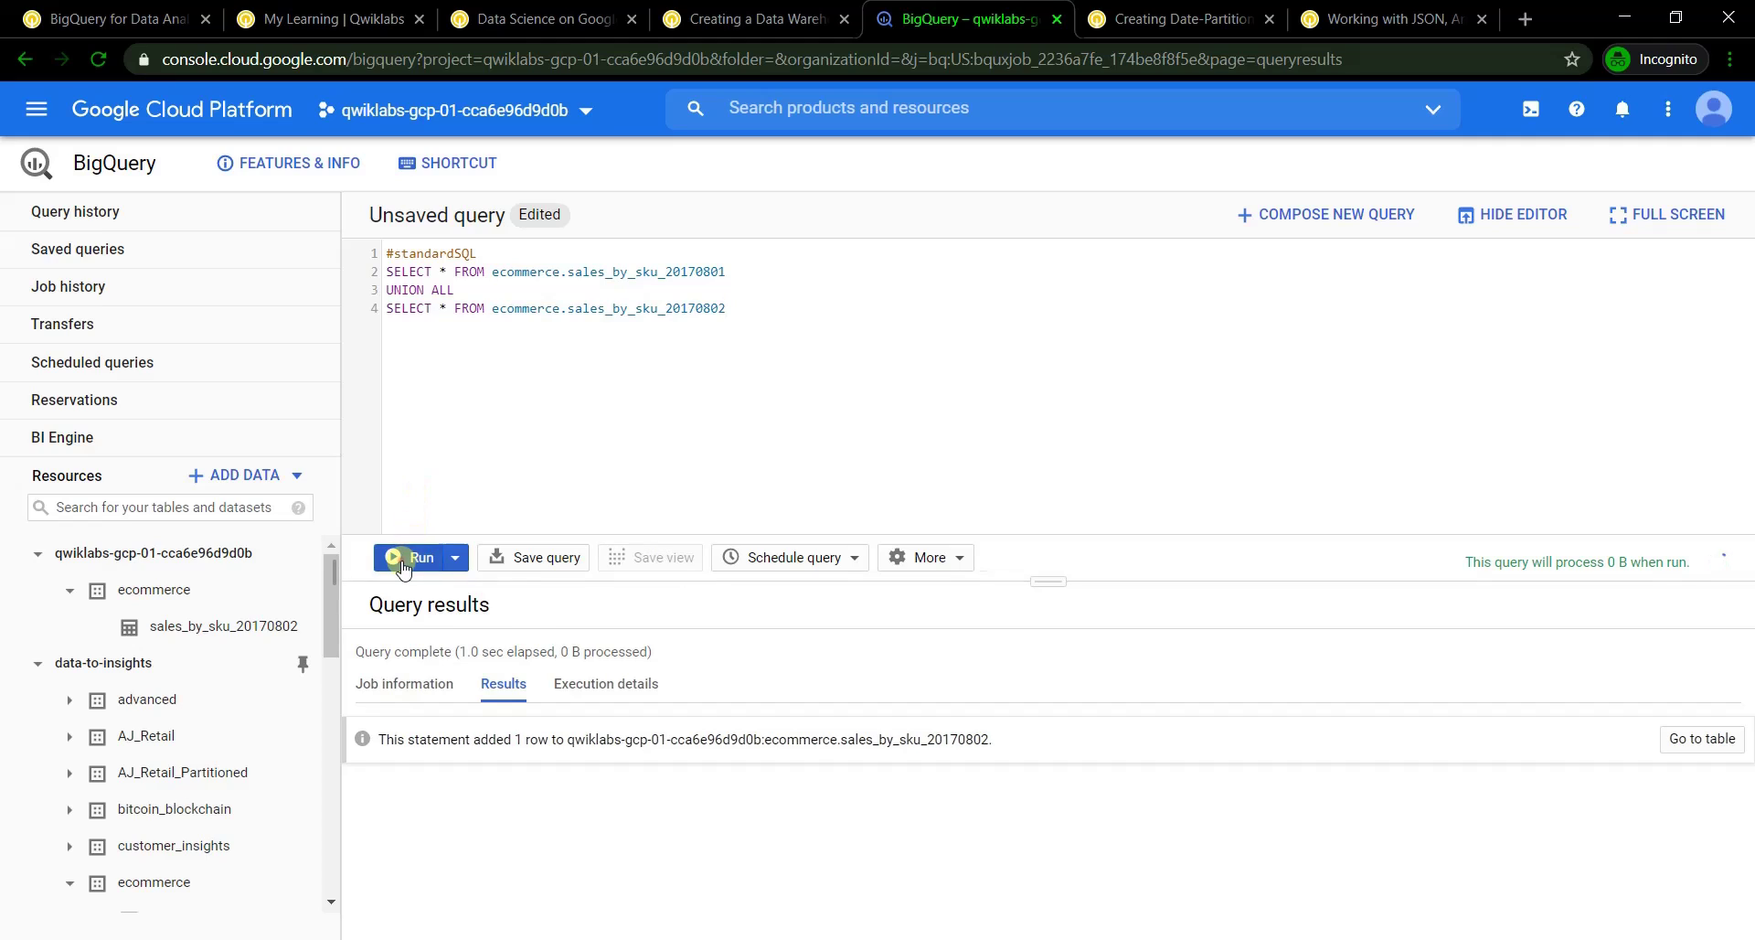
{"action": "left_click", "coordinate": [403, 560]}
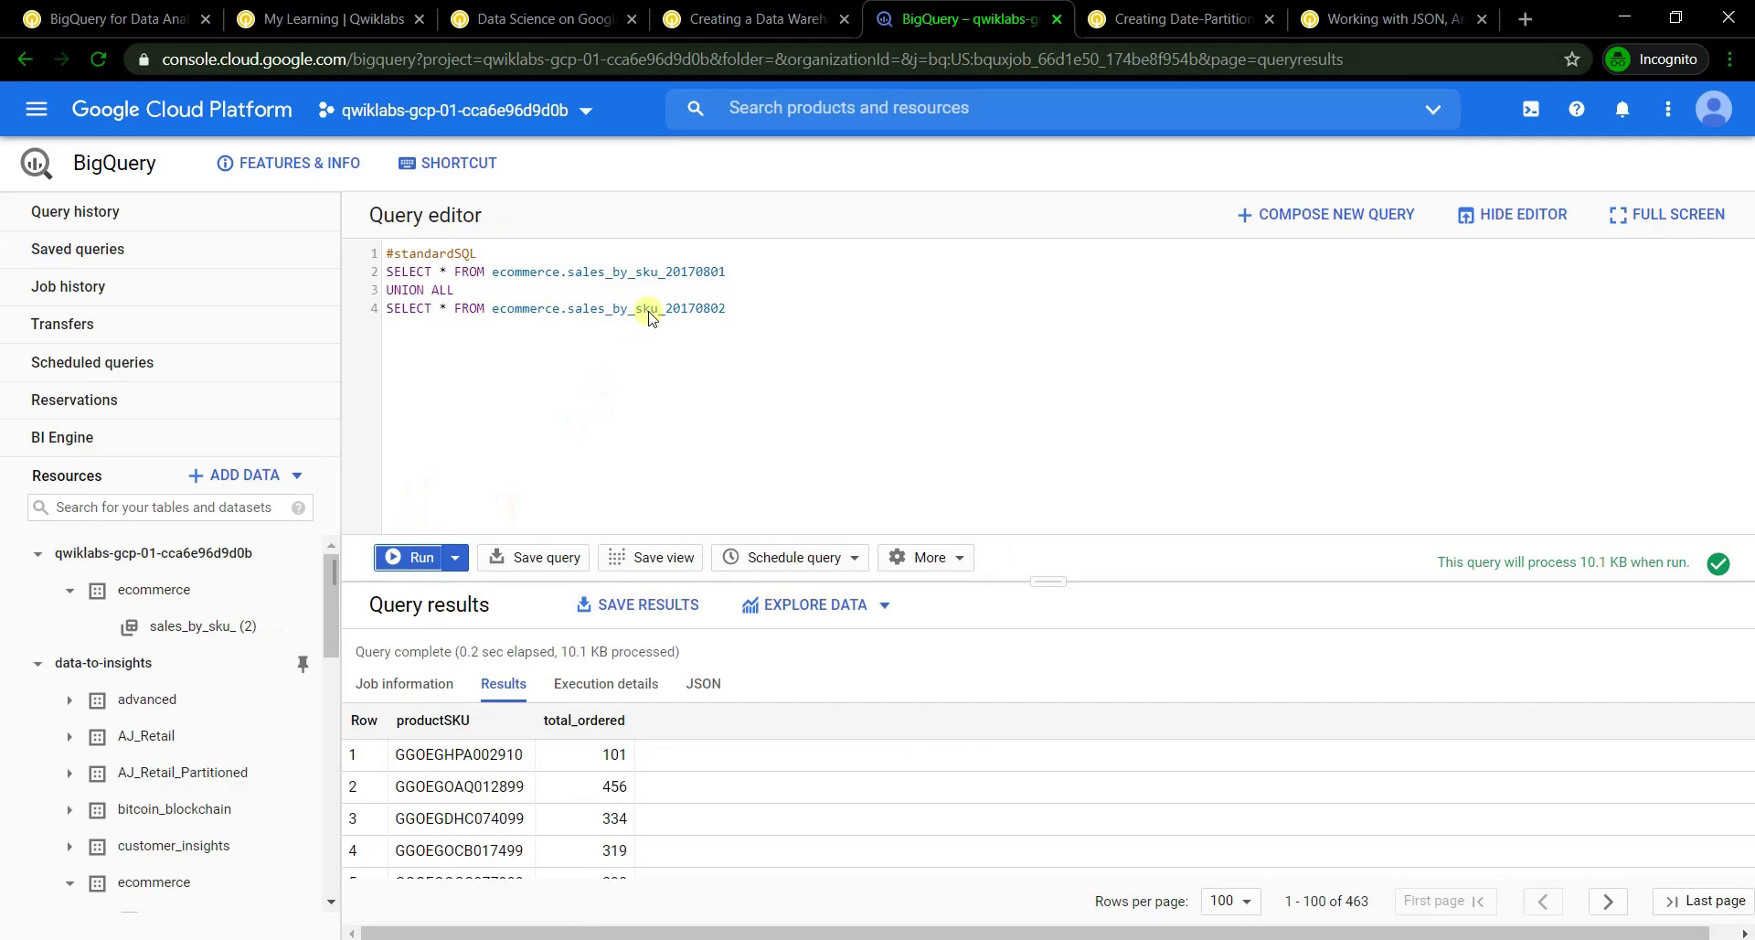
Replace the UNION query with the lab's sales_by_sku_2017* wildcard query filtered by _TABLE_SUFFIX = '0802' and run it in BigQuery
{"action": "left_click", "coordinate": [717, 19]}
{"action": "scroll", "coordinate": [805, 366], "scroll_direction": "down", "scroll_amount": 5}
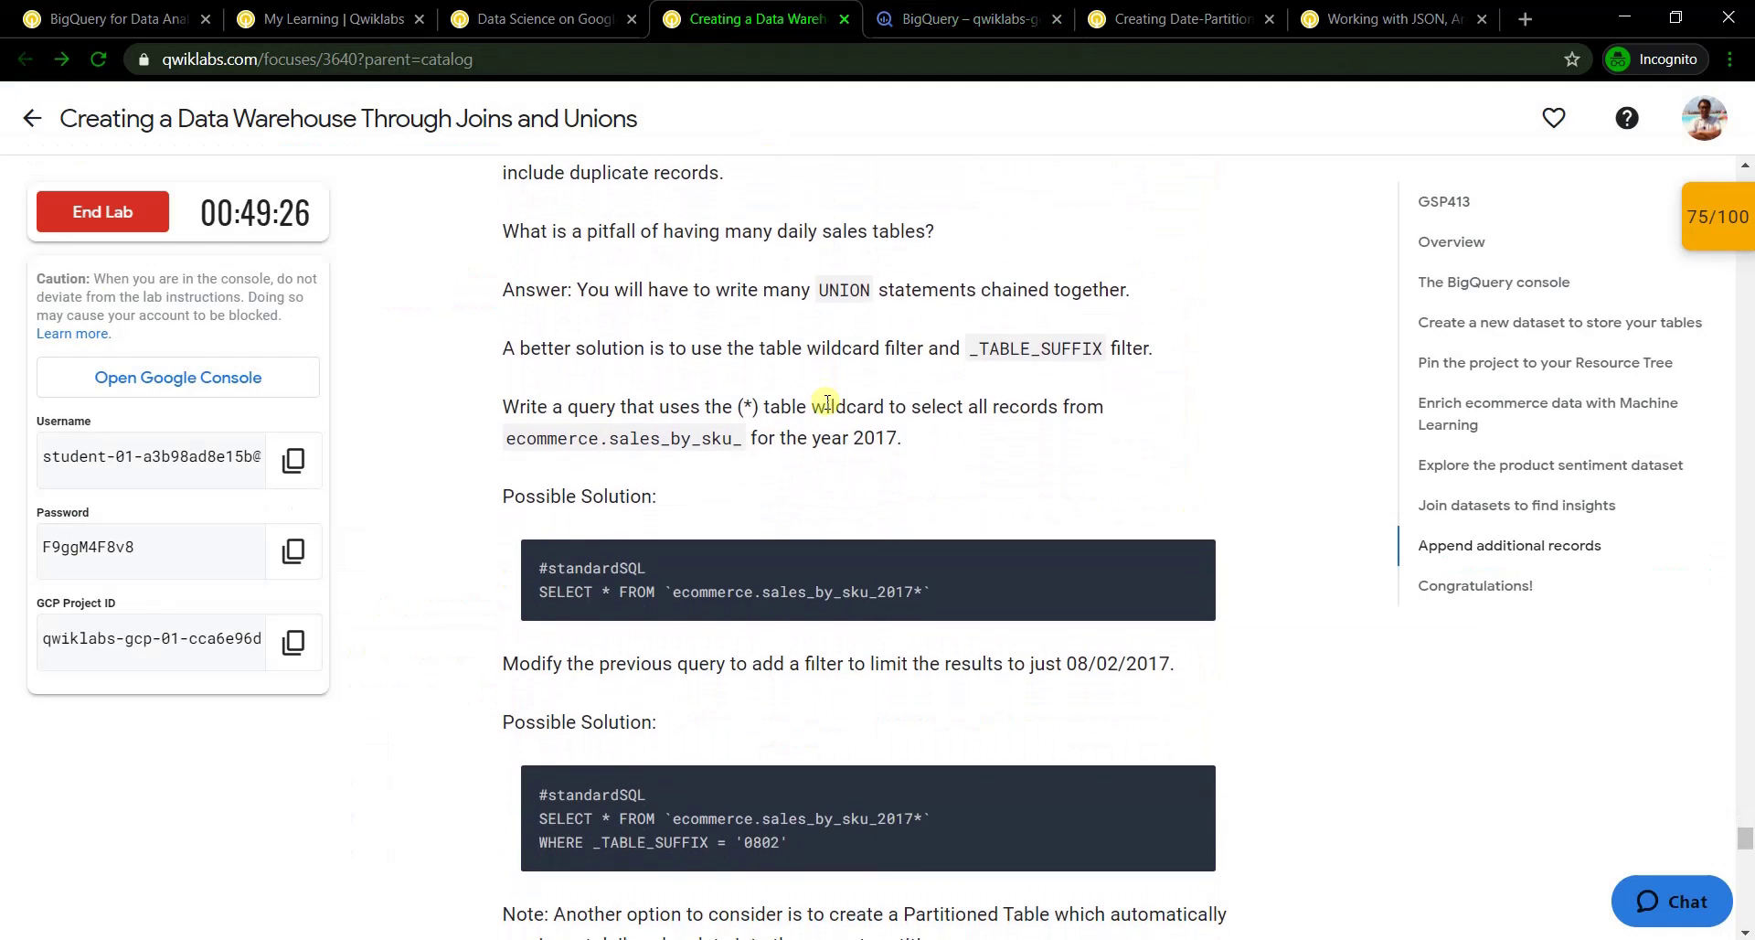
{"action": "scroll", "coordinate": [827, 402], "scroll_direction": "down", "scroll_amount": 3}
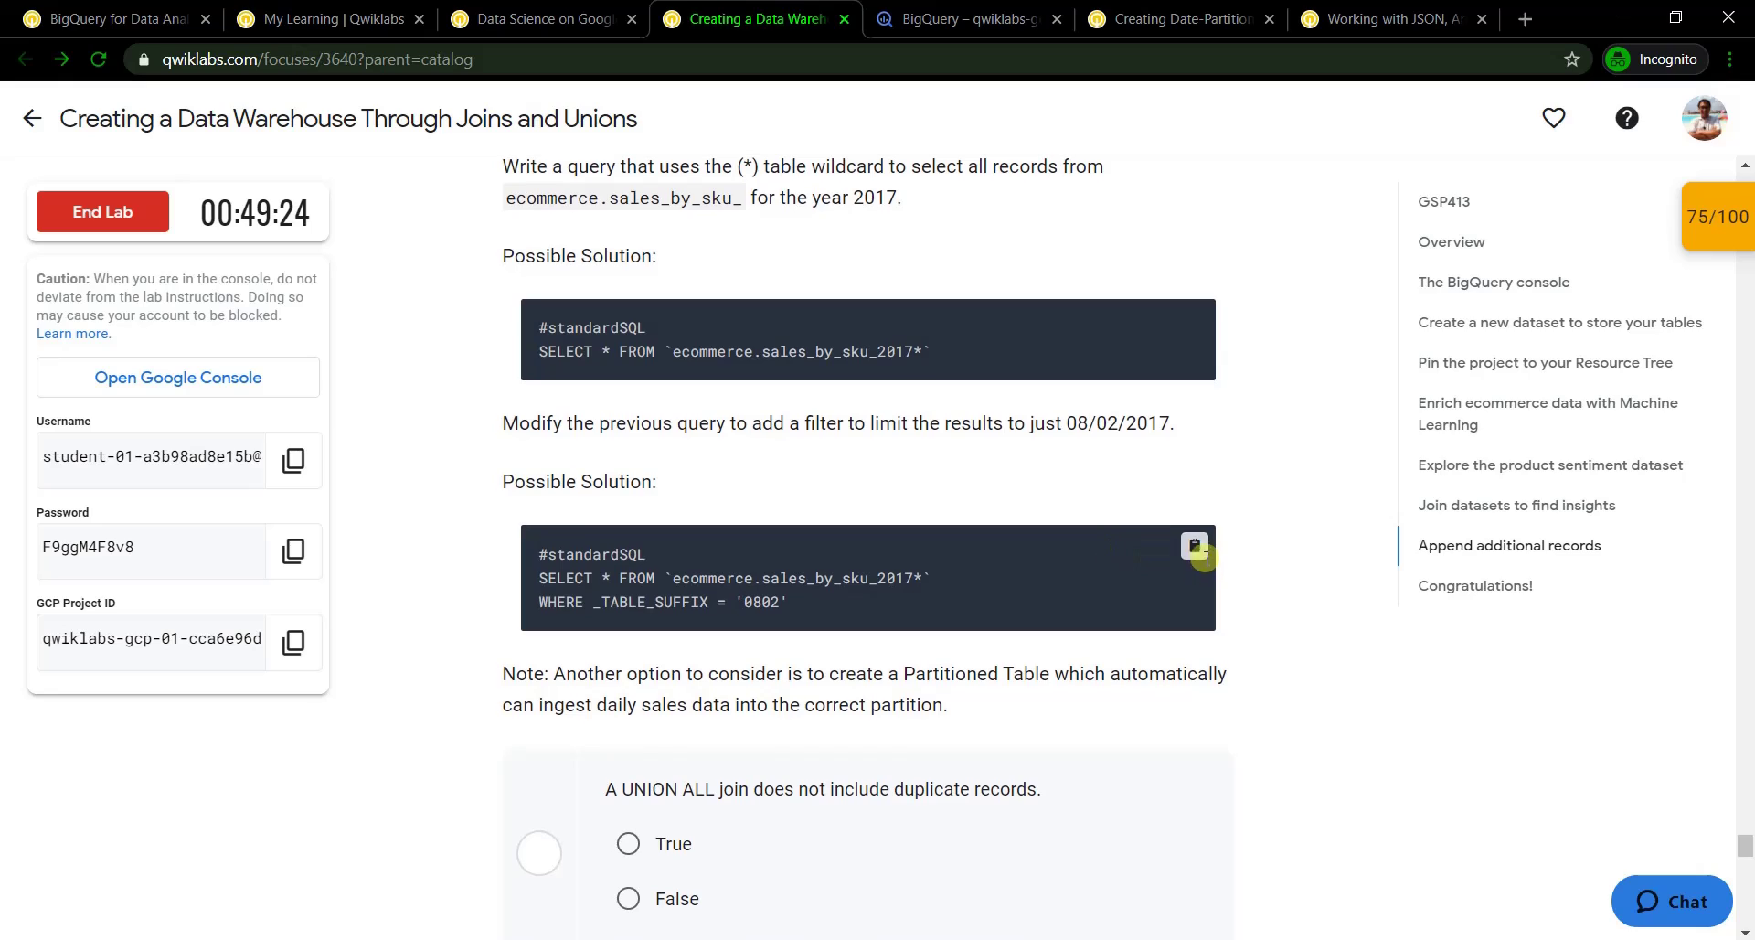
{"action": "scroll", "coordinate": [960, 525], "scroll_direction": "down", "scroll_amount": 3}
{"action": "left_click", "coordinate": [943, 27]}
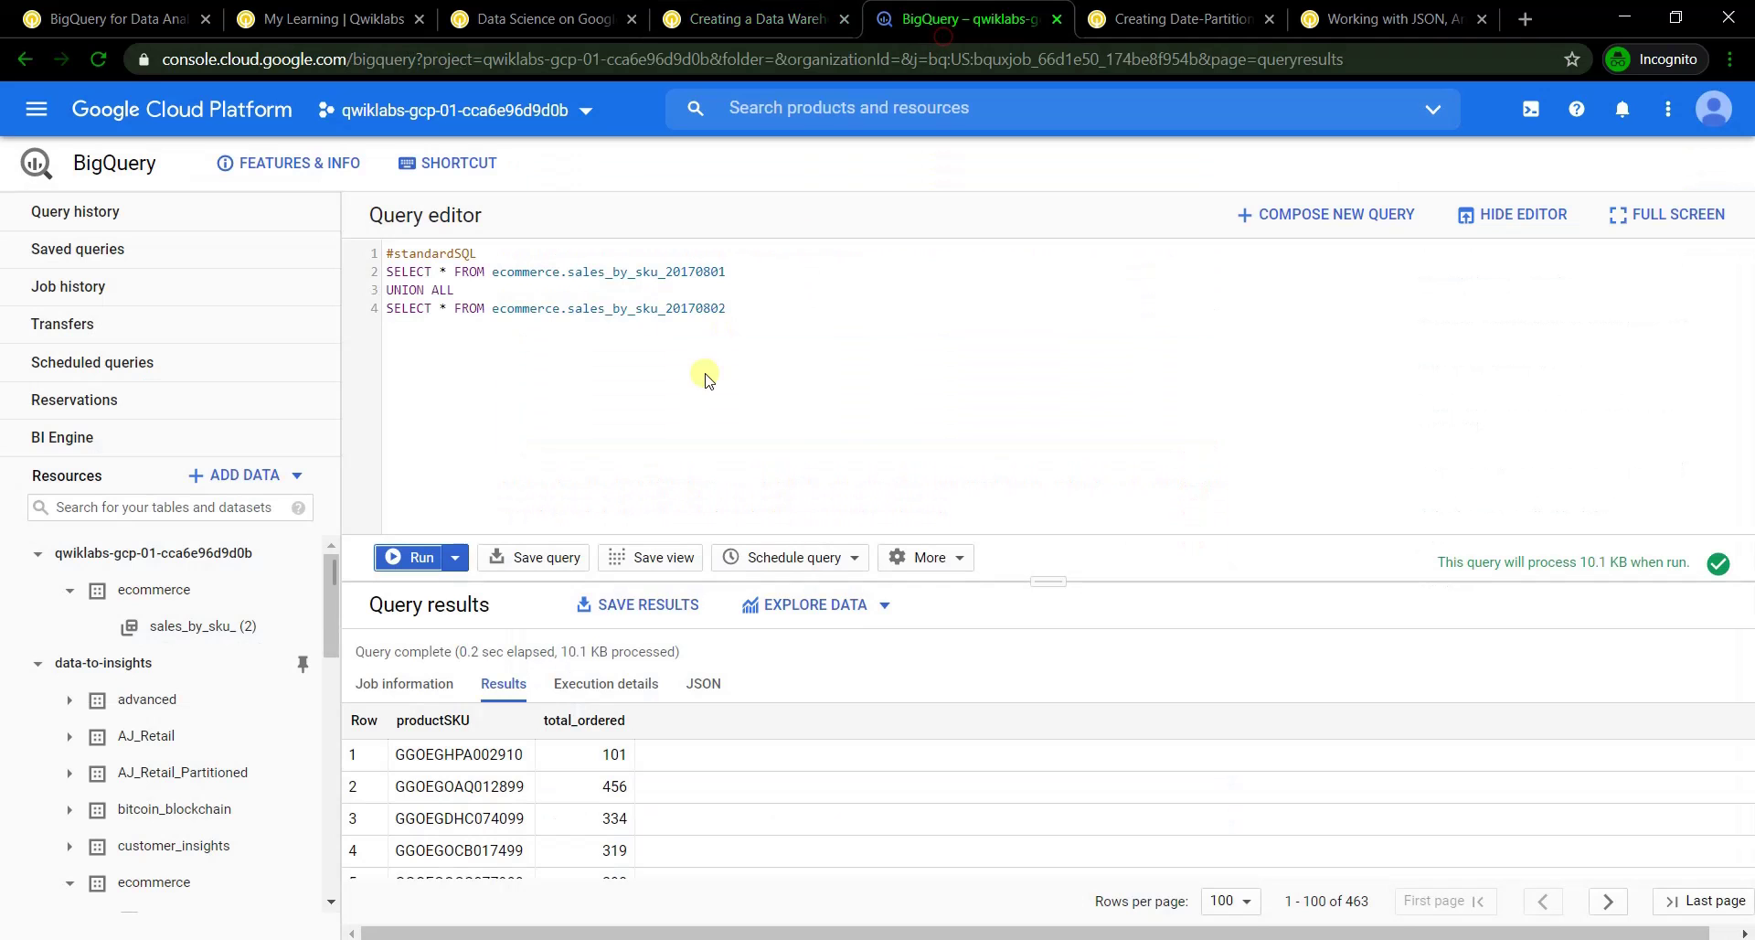
{"action": "key", "text": "ctrl+a"}
{"action": "key", "text": "ctrl+v"}
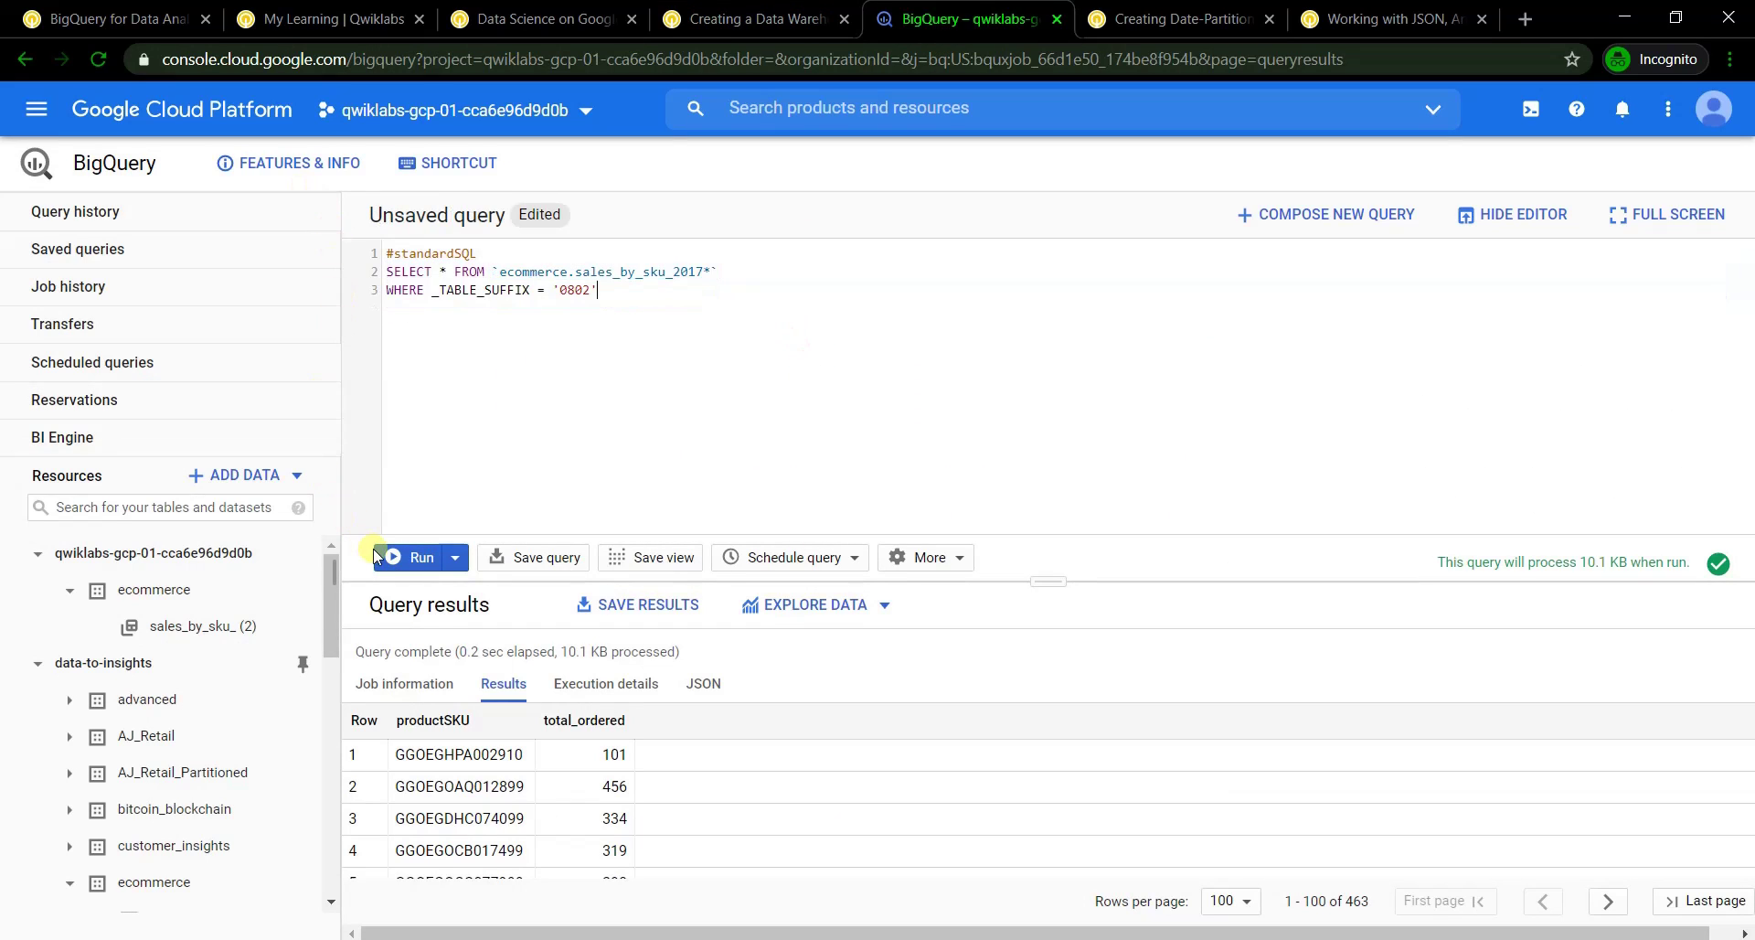
{"action": "left_click", "coordinate": [391, 560]}
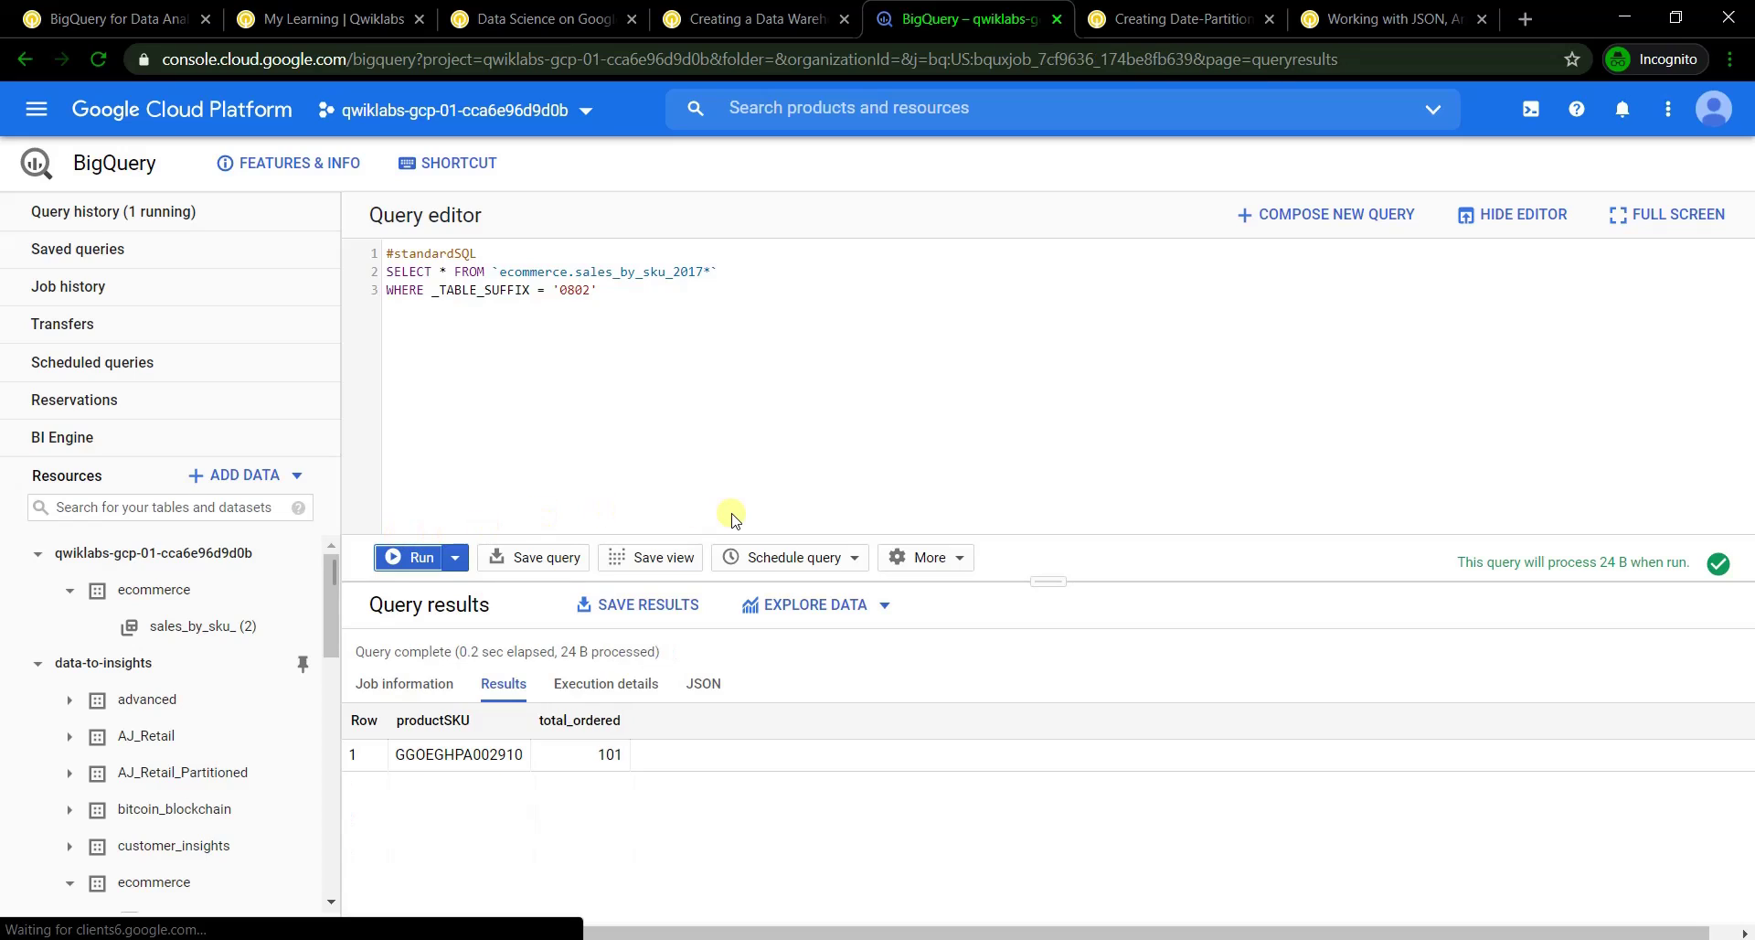
Answer False to the lab question whether a UNION ALL join does not include duplicate records
{"action": "left_click", "coordinate": [755, 20]}
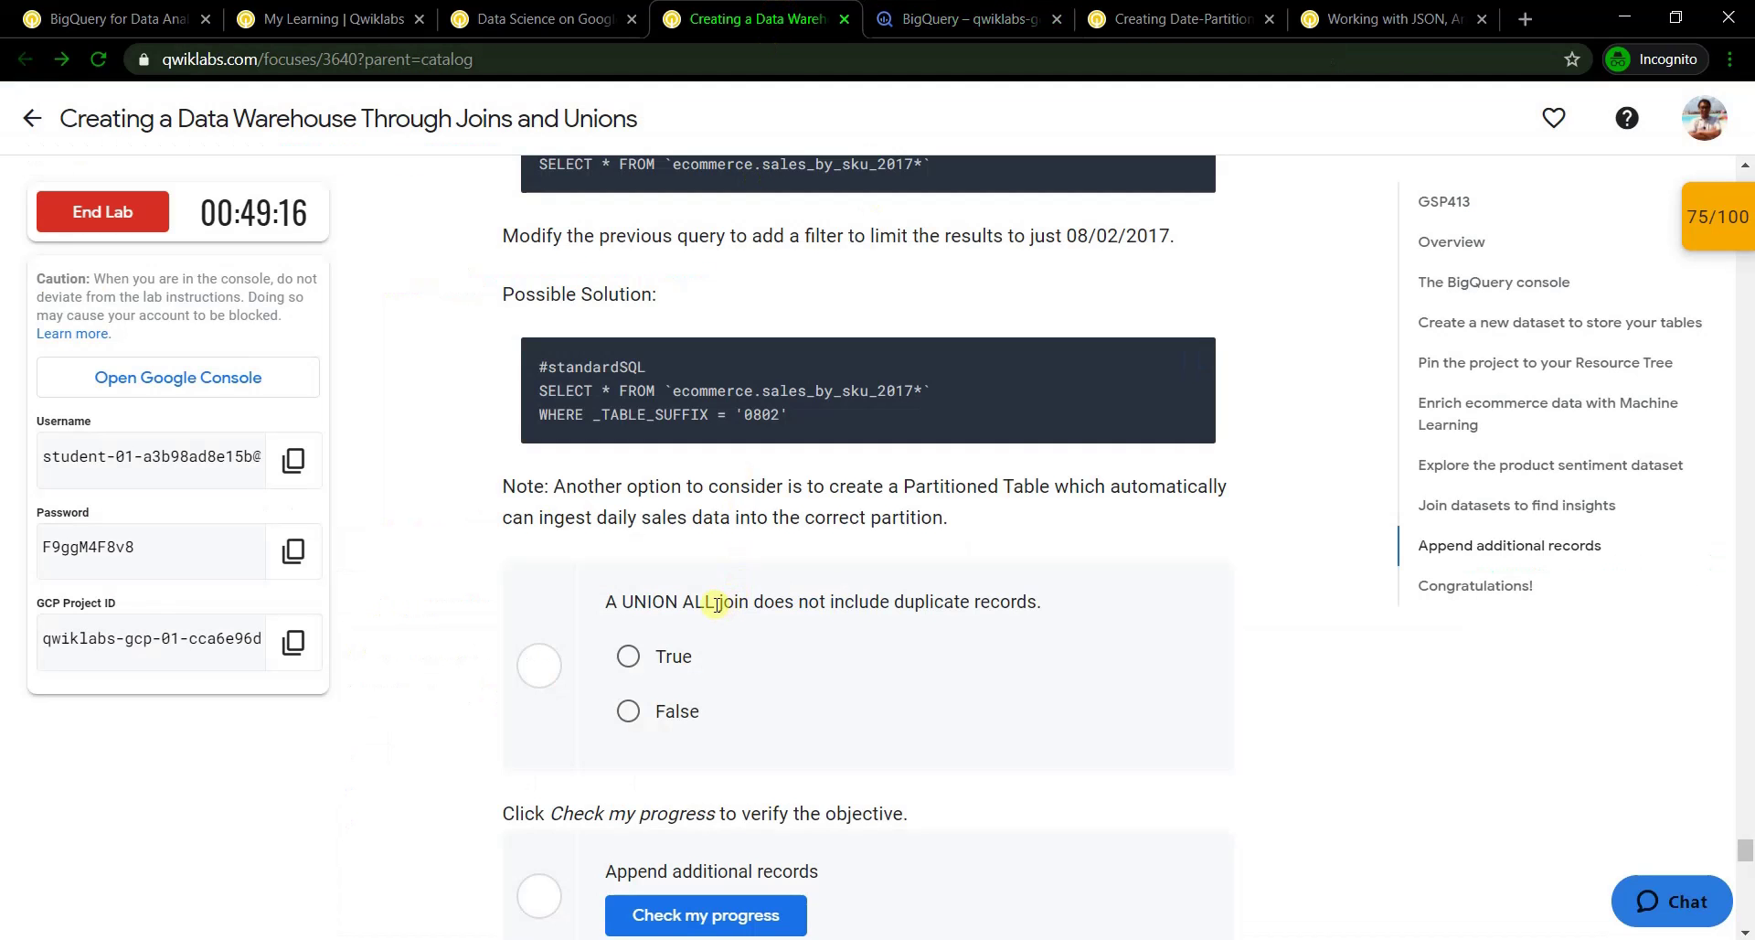
{"action": "scroll", "coordinate": [717, 604], "scroll_direction": "down", "scroll_amount": 1}
{"action": "left_click", "coordinate": [647, 548]}
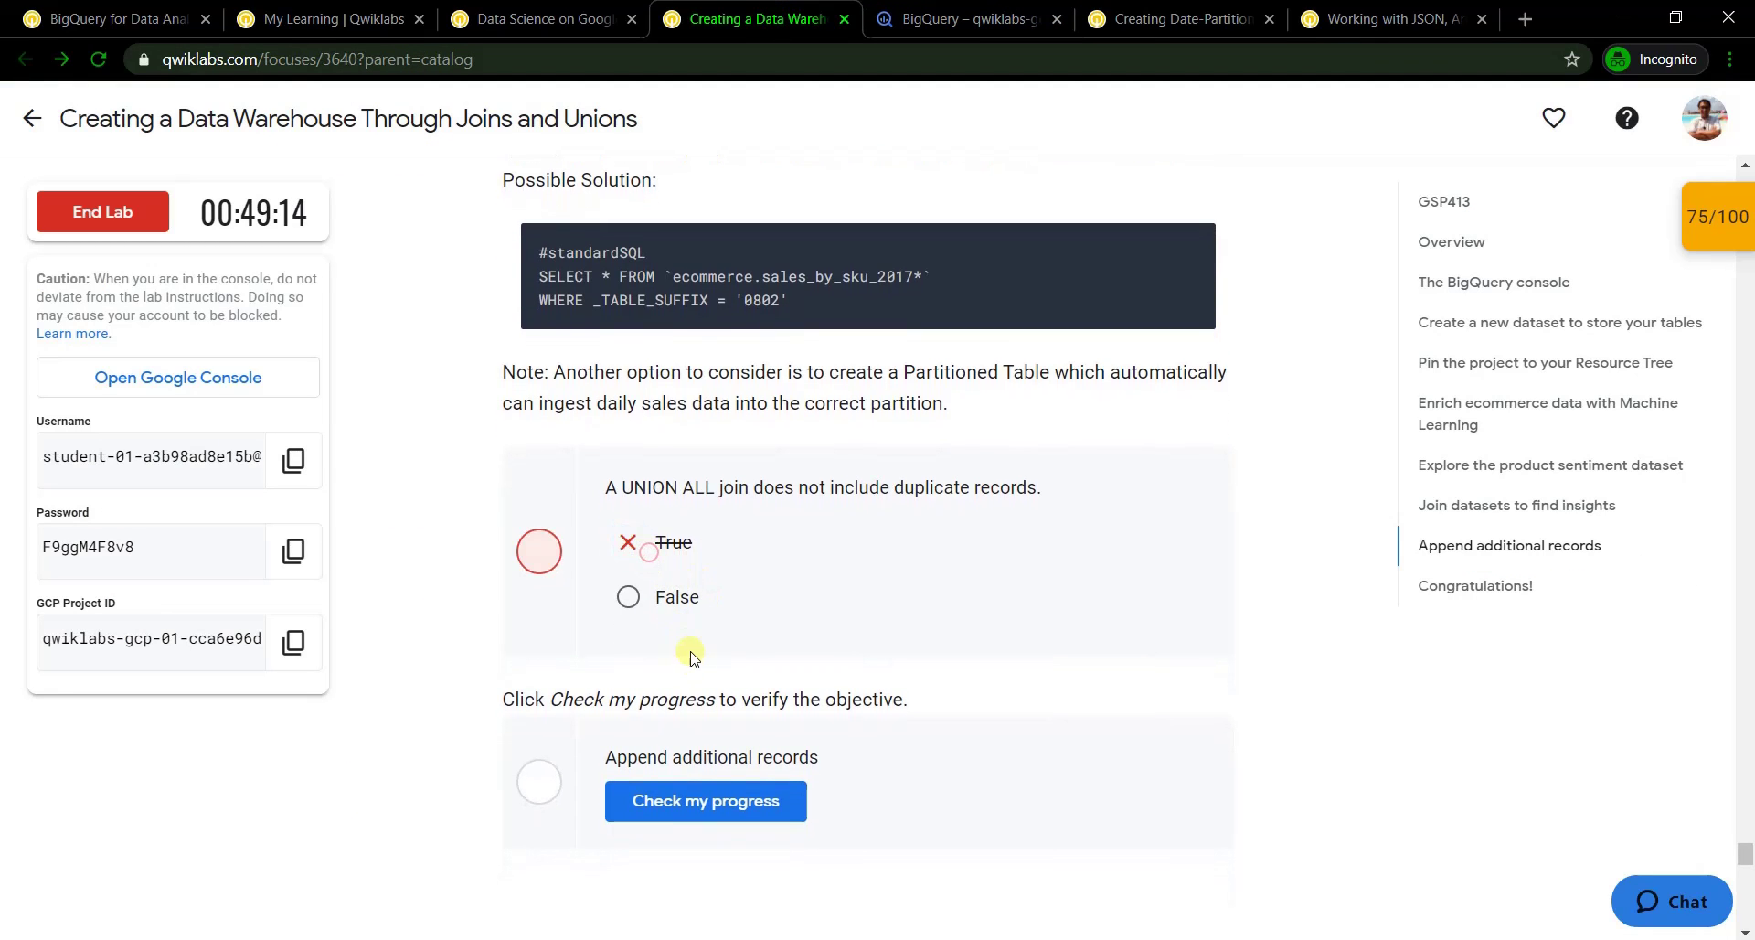
{"action": "left_click", "coordinate": [681, 597]}
Check the lab progress for the "Append additional records" objective
{"action": "scroll", "coordinate": [686, 599], "scroll_direction": "down", "scroll_amount": 2}
{"action": "left_click", "coordinate": [695, 581]}
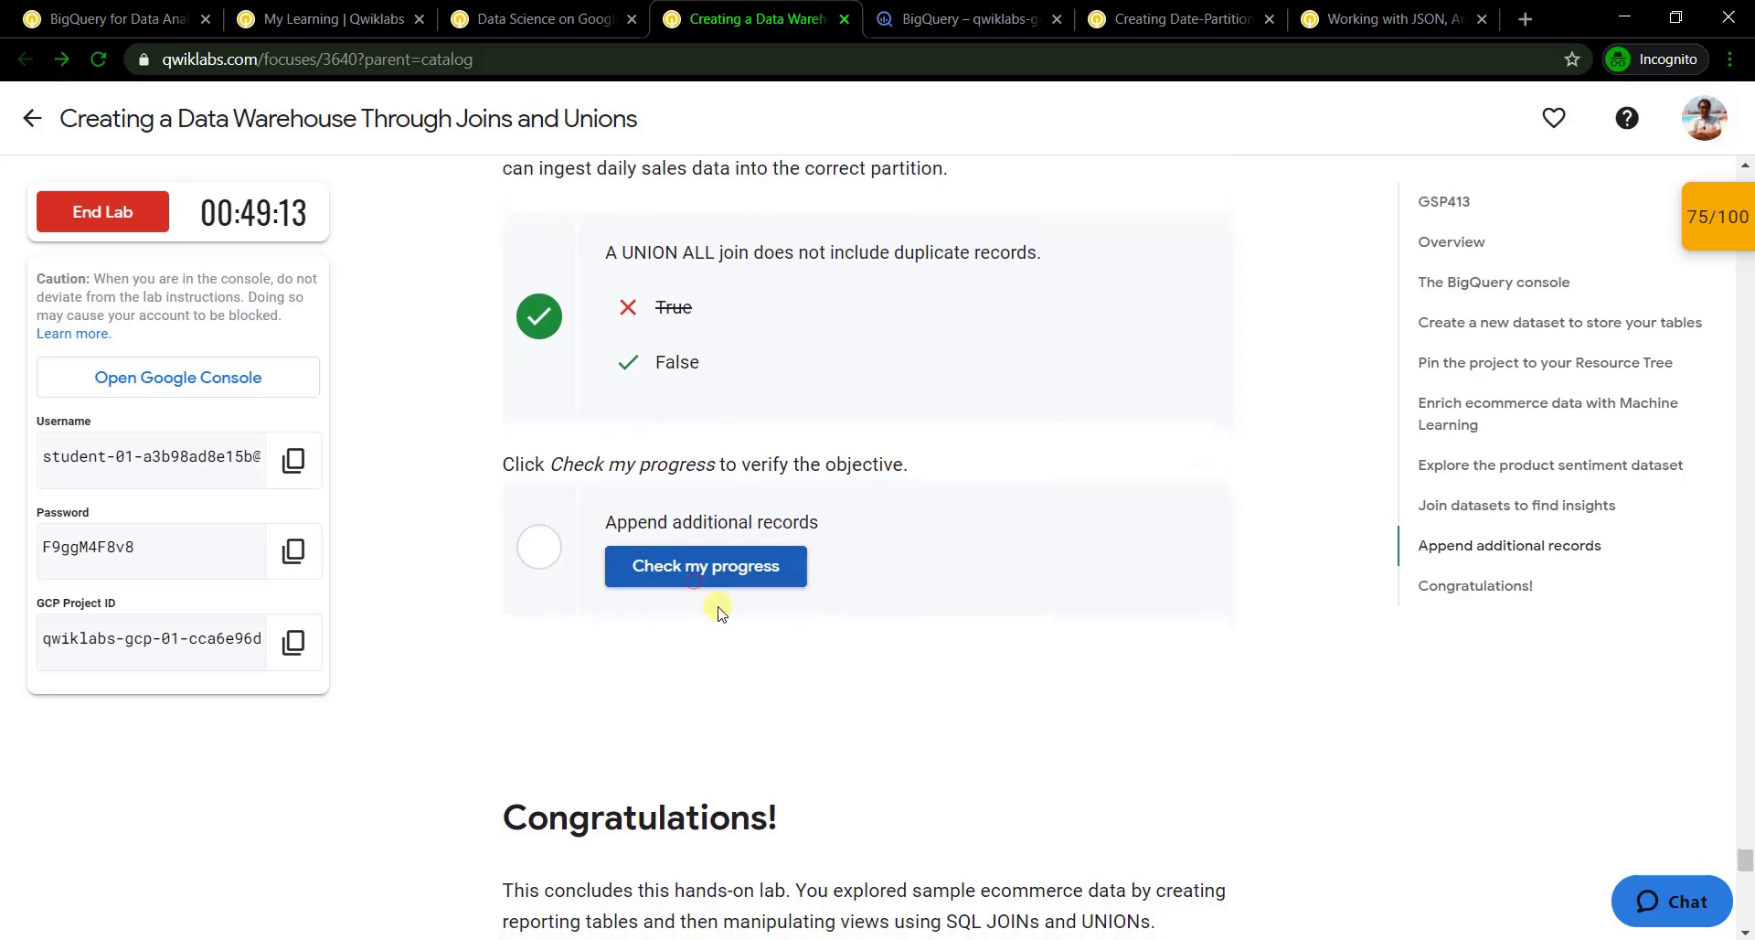
{"action": "scroll", "coordinate": [704, 615], "scroll_direction": "down", "scroll_amount": 3}
{"action": "scroll", "coordinate": [701, 615], "scroll_direction": "up", "scroll_amount": 2}
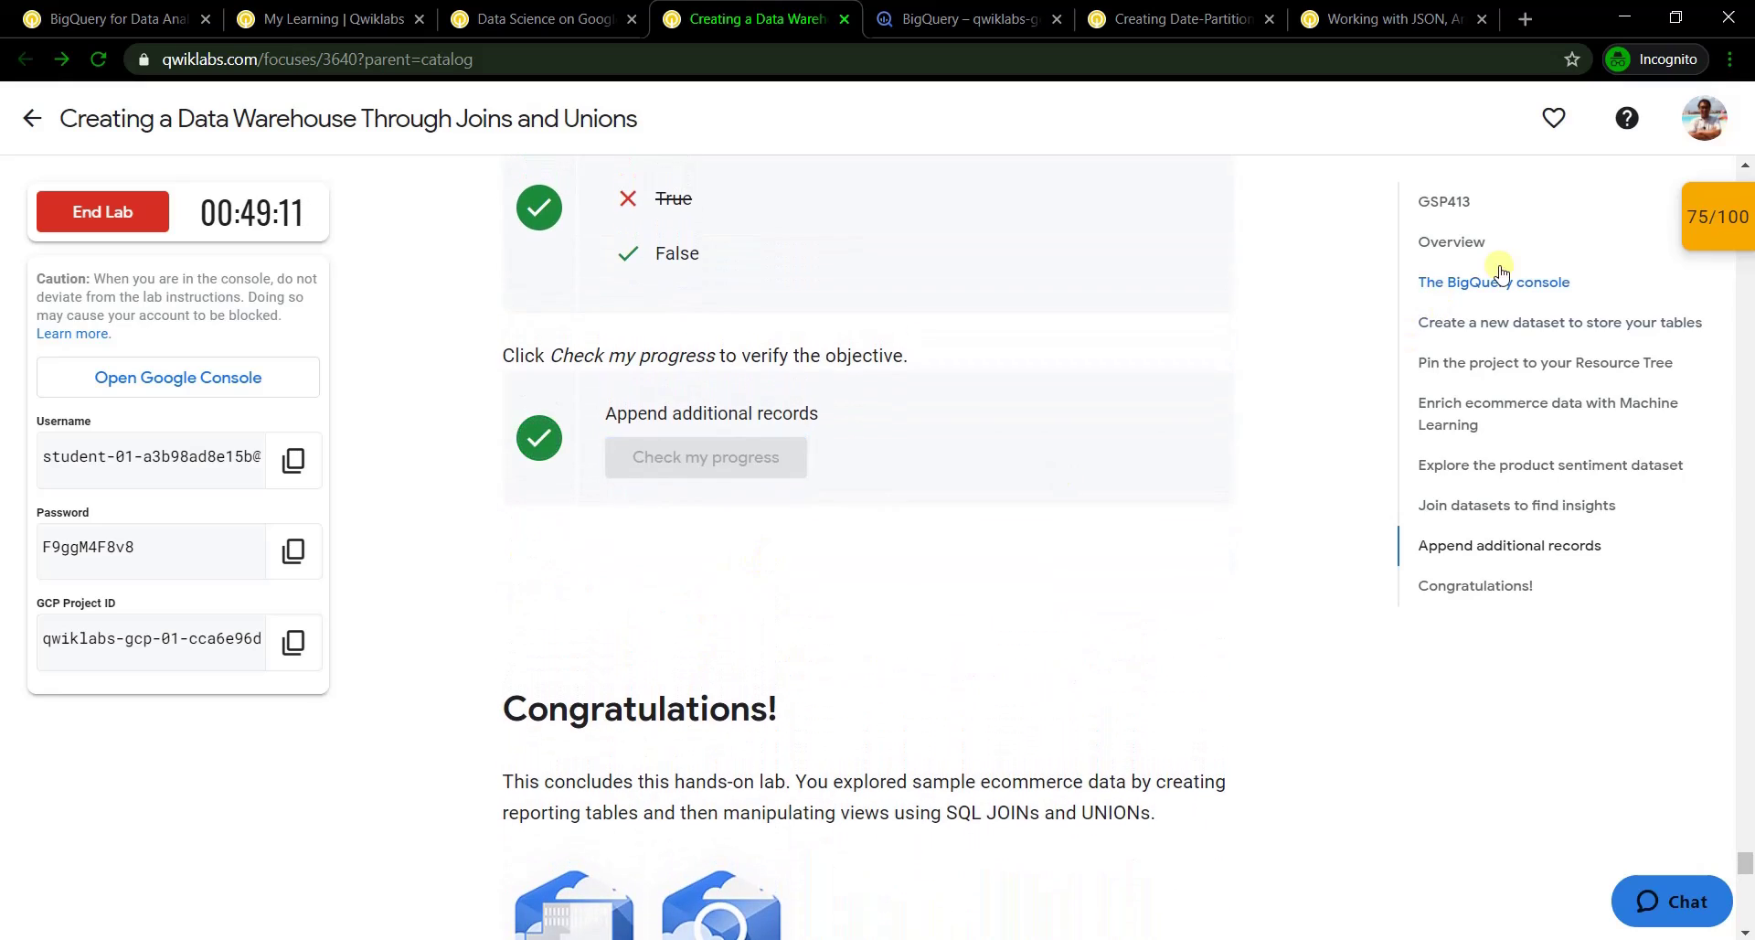
Review the score of each checkpoint and end the lab, confirming the request
{"action": "left_click", "coordinate": [1698, 228]}
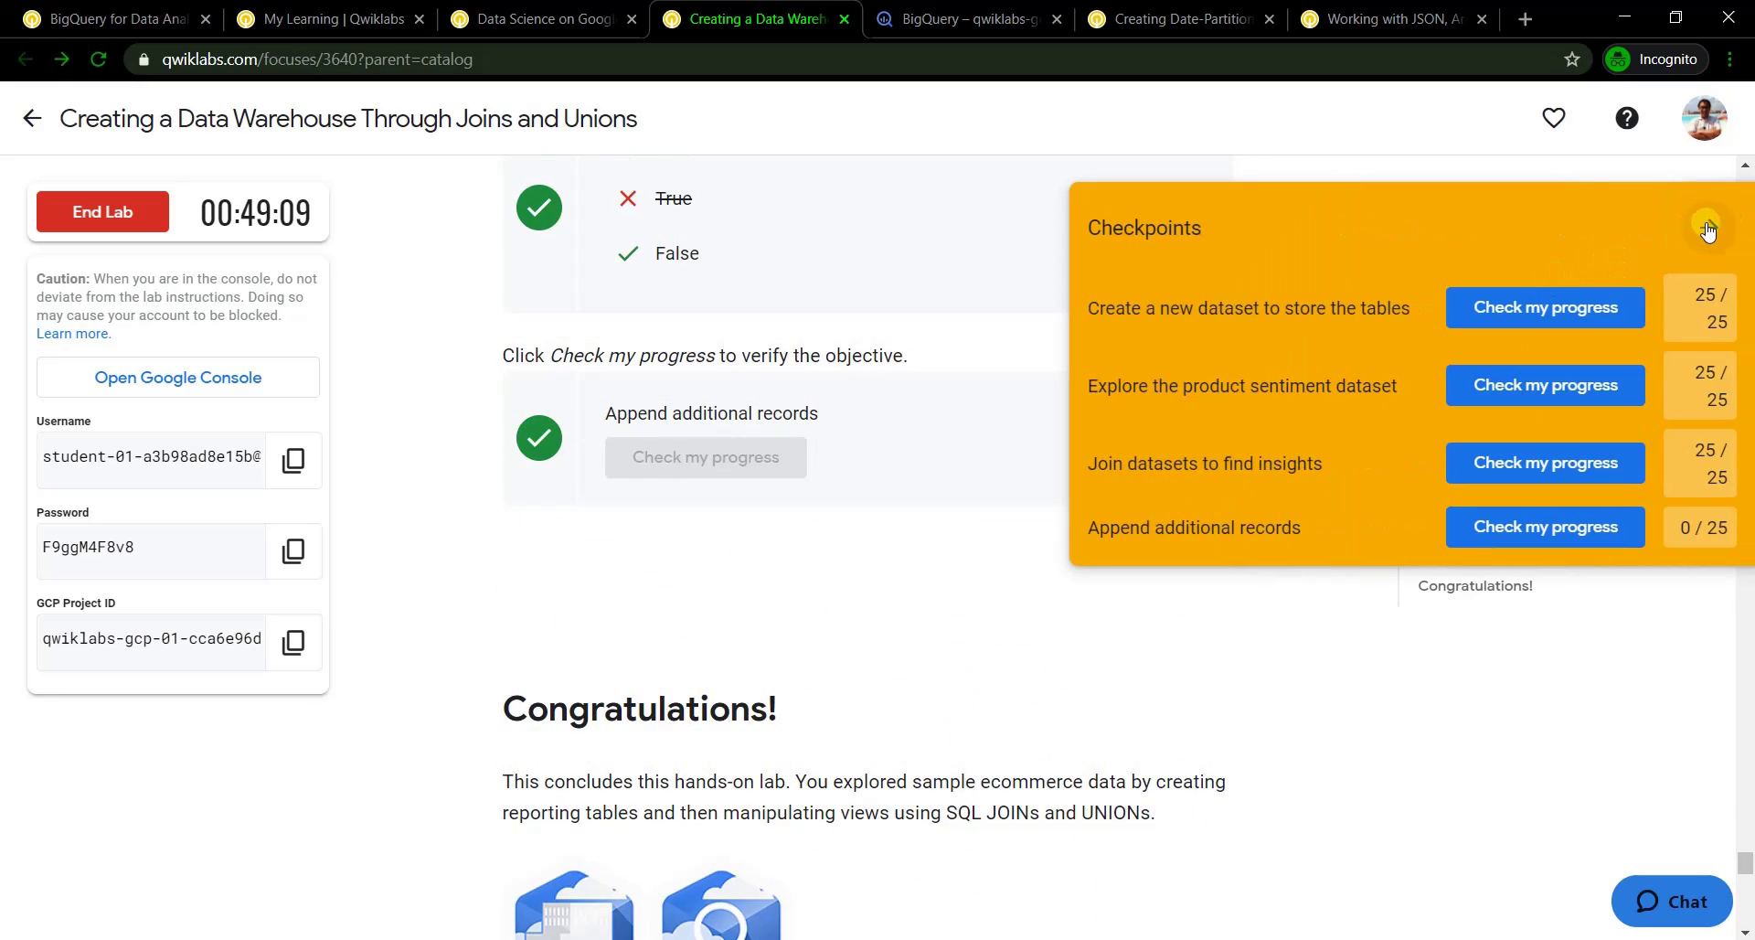
{"action": "left_click", "coordinate": [1727, 231]}
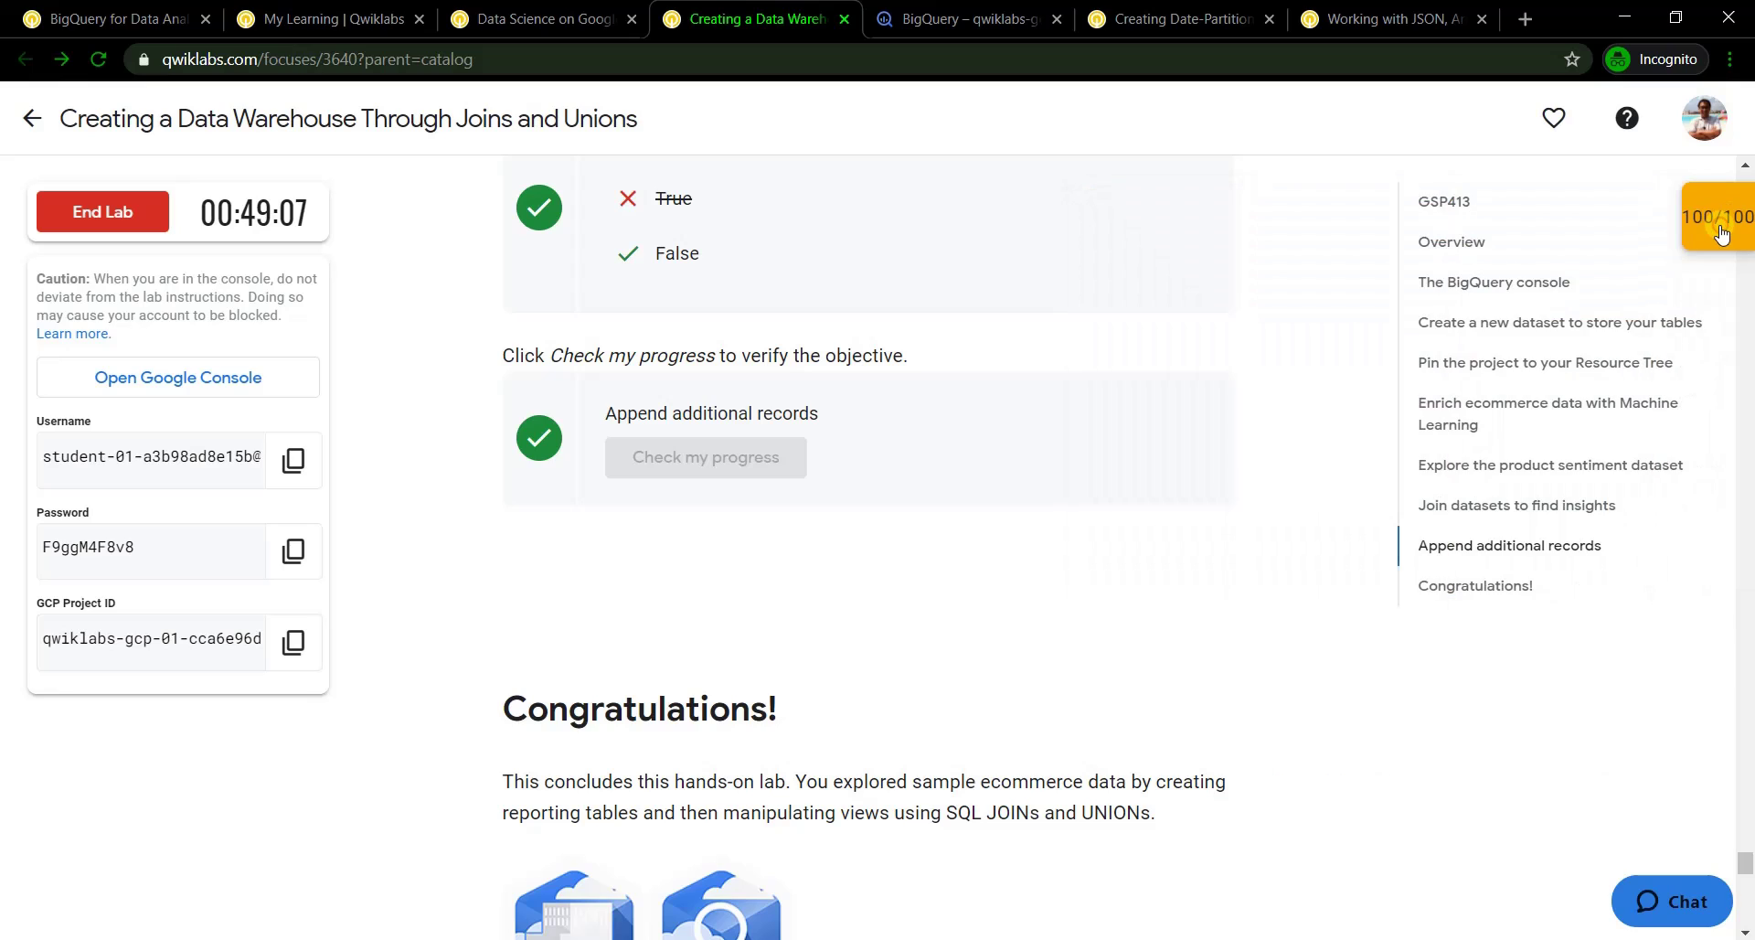
{"action": "left_click", "coordinate": [134, 231]}
{"action": "left_click", "coordinate": [989, 257]}
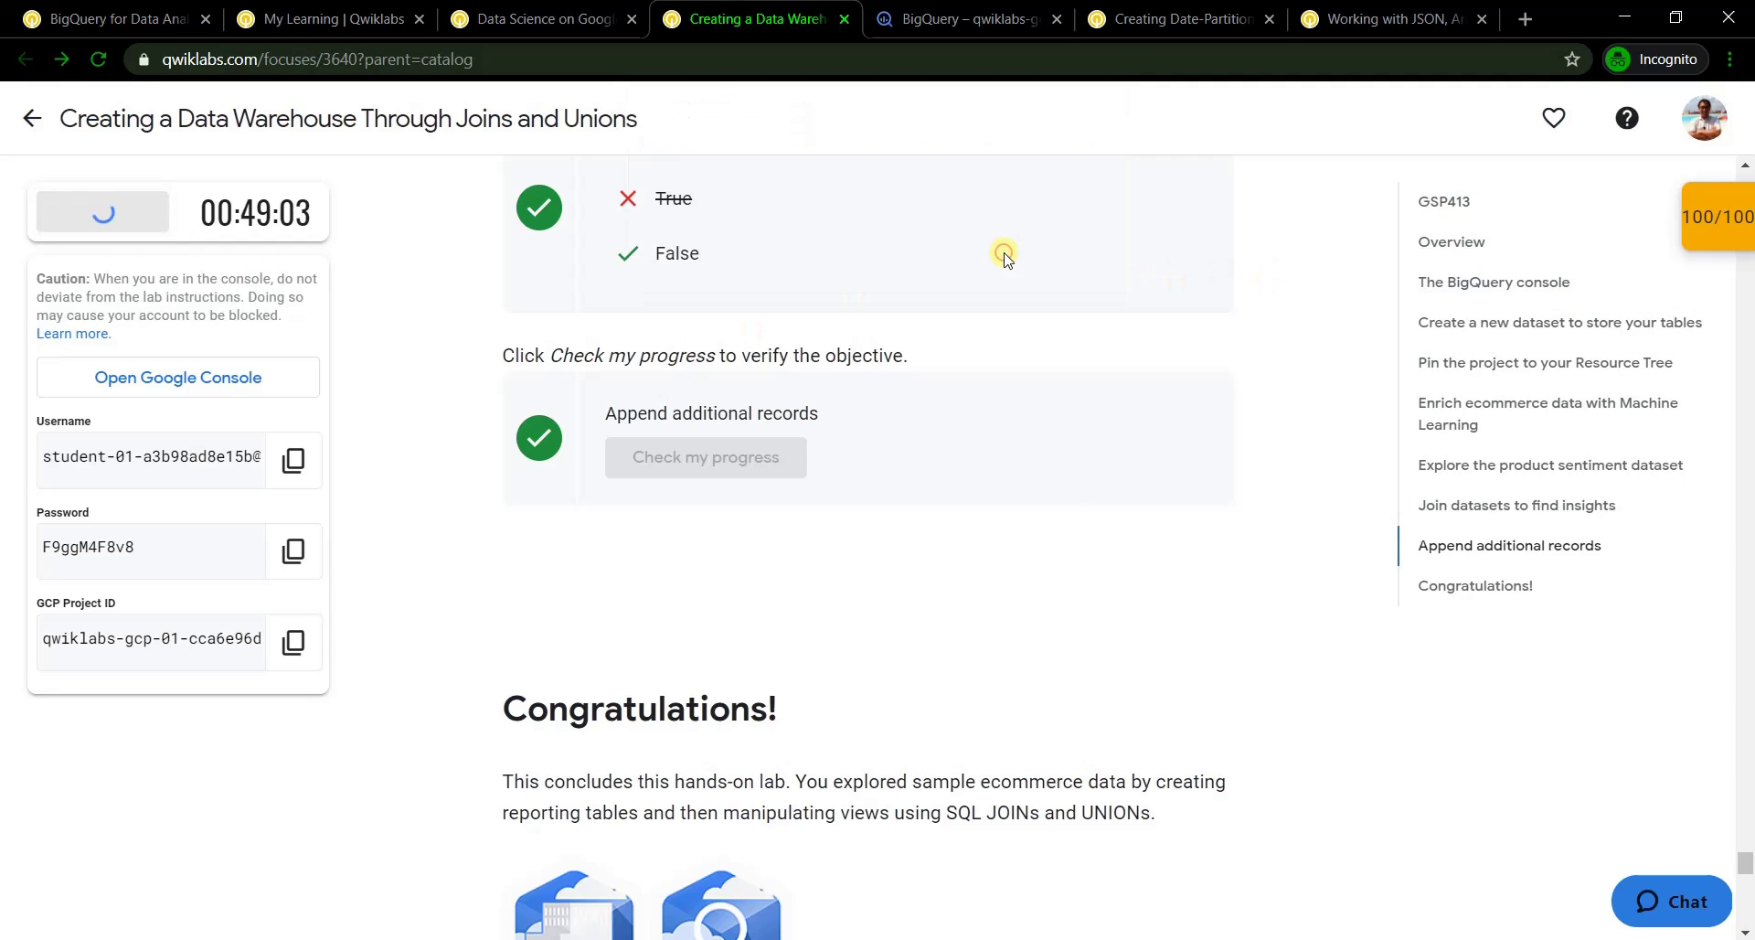